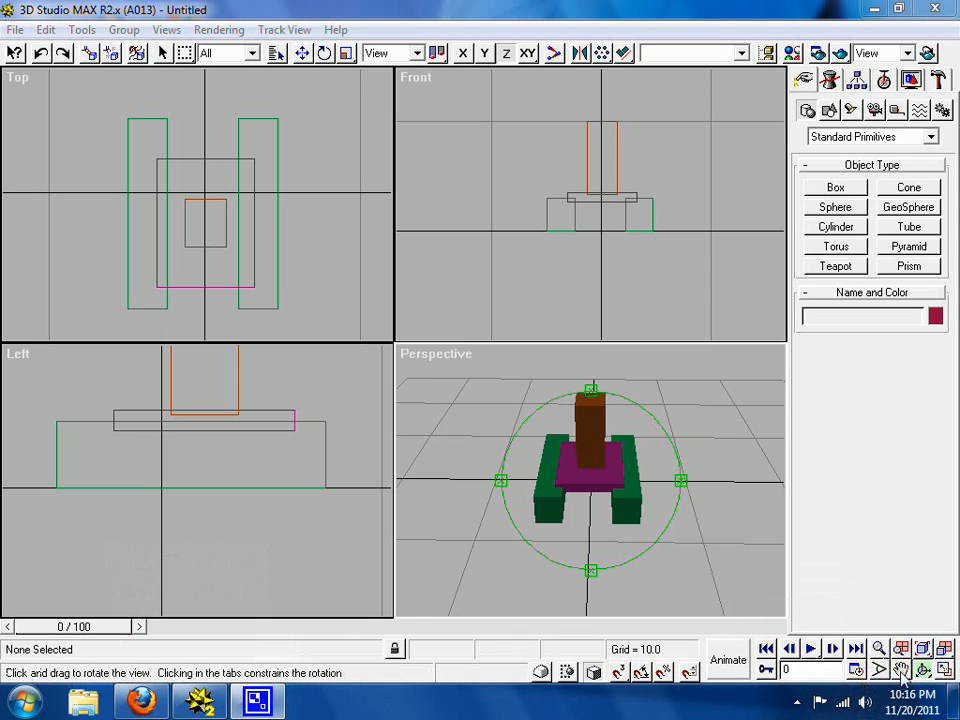
Examine the tank model in the perspective view and review the scene's list of object names.
click(901, 671)
mouse_move(598, 479)
mouse_down()
mouse_move(598, 498)
mouse_move(614, 491)
mouse_up()
scroll(614, 491, up, 3)
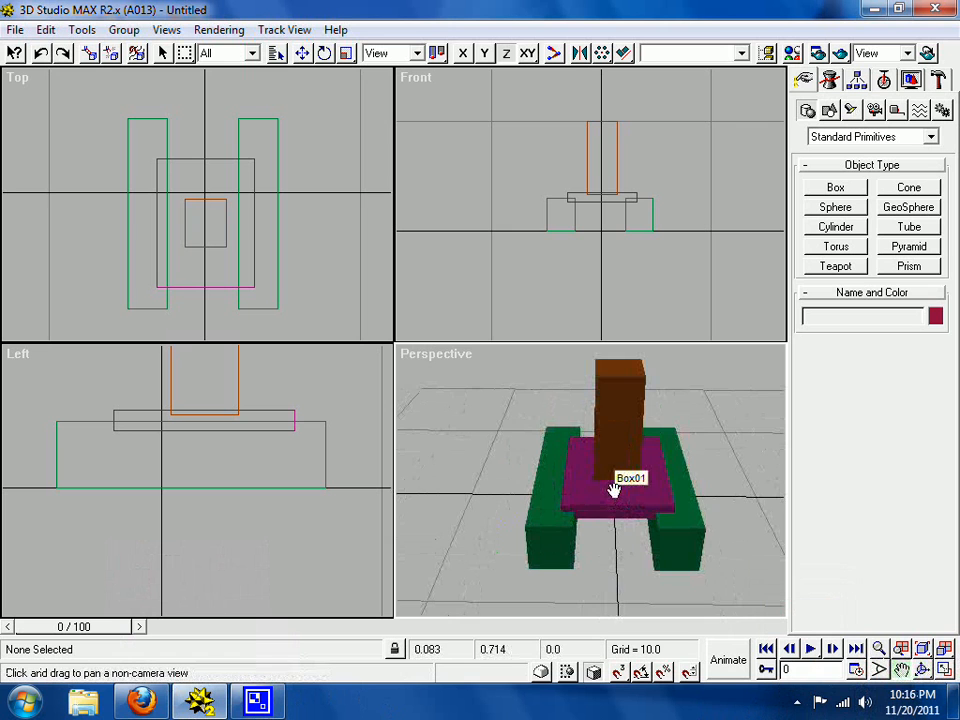
scroll(614, 490, down, 4)
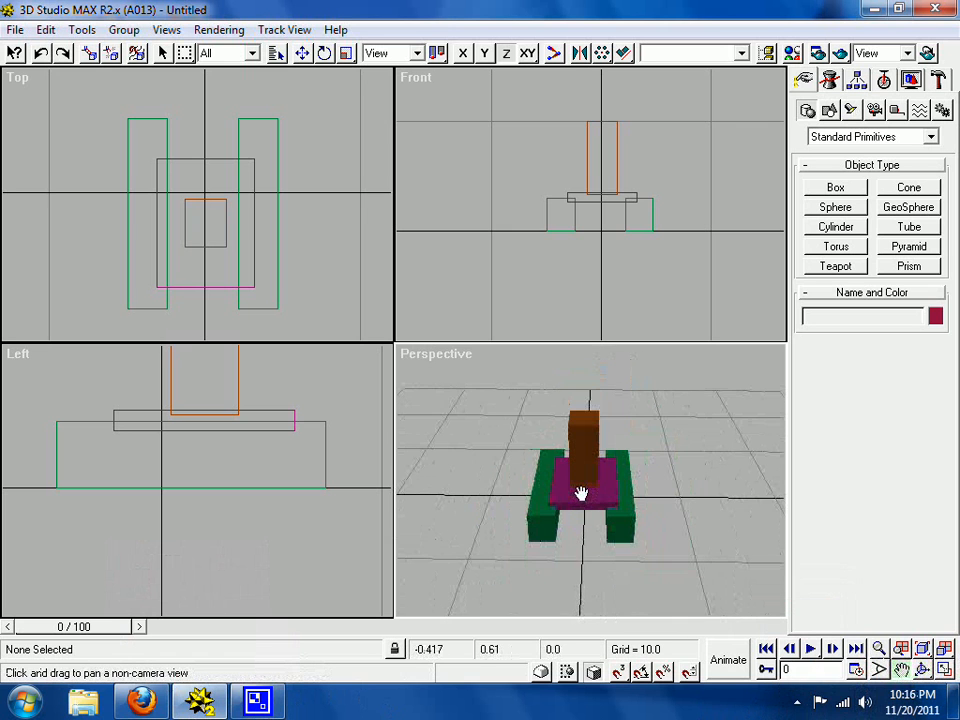
drag(581, 493, 587, 489)
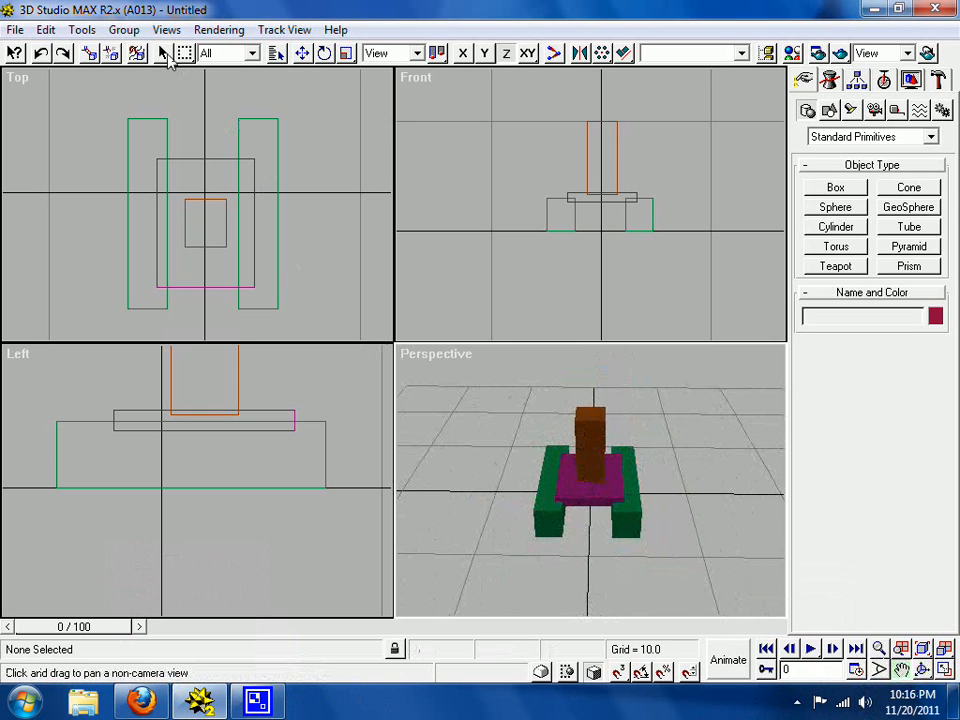
click(278, 54)
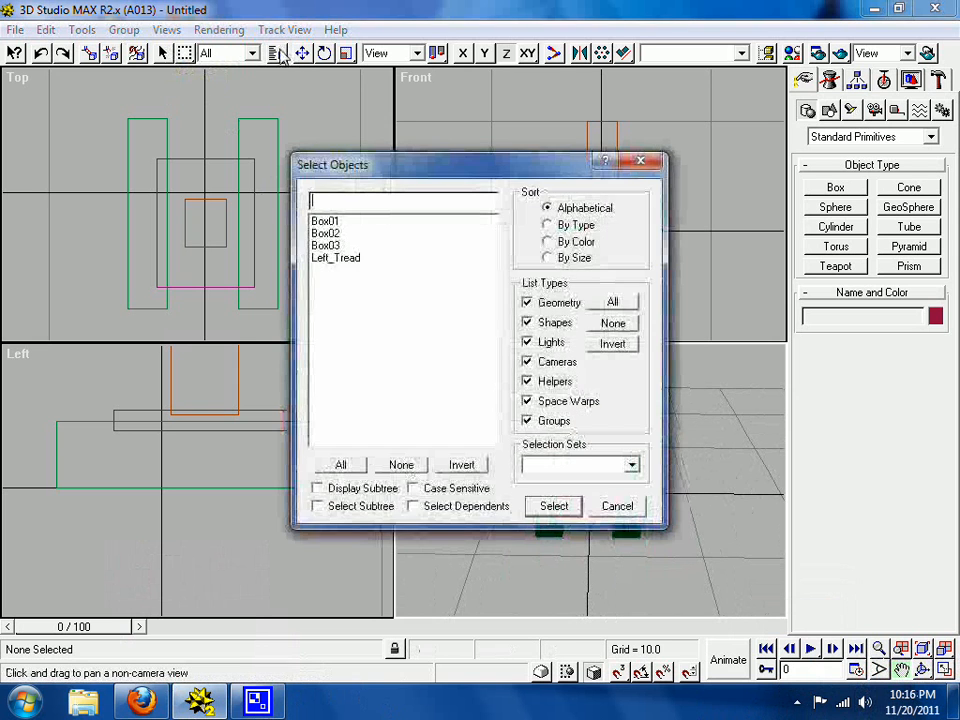
click(614, 508)
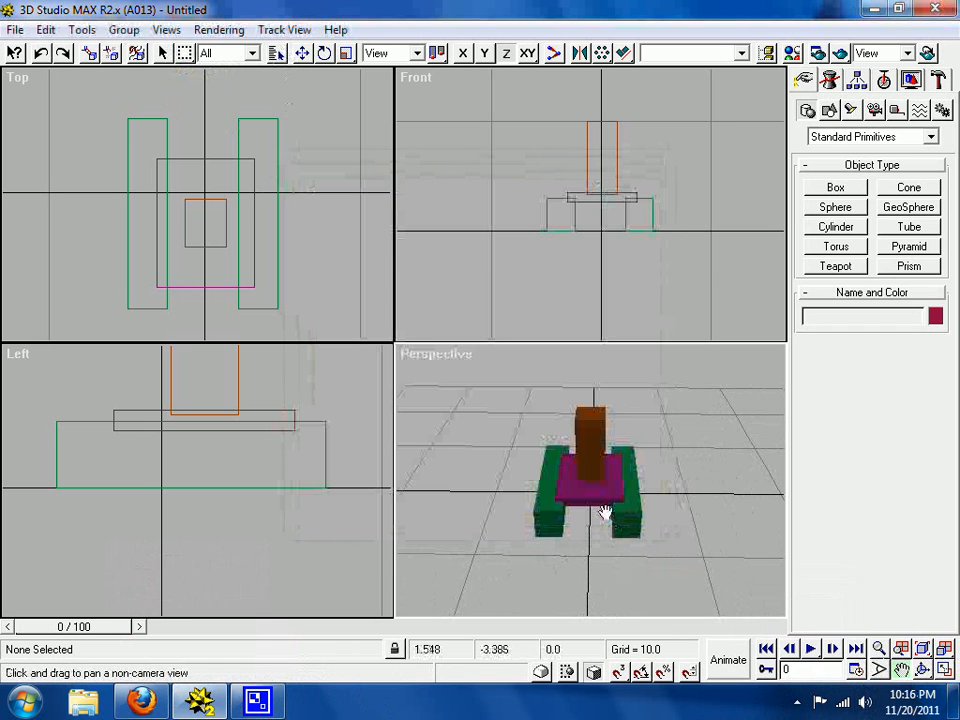
click(277, 54)
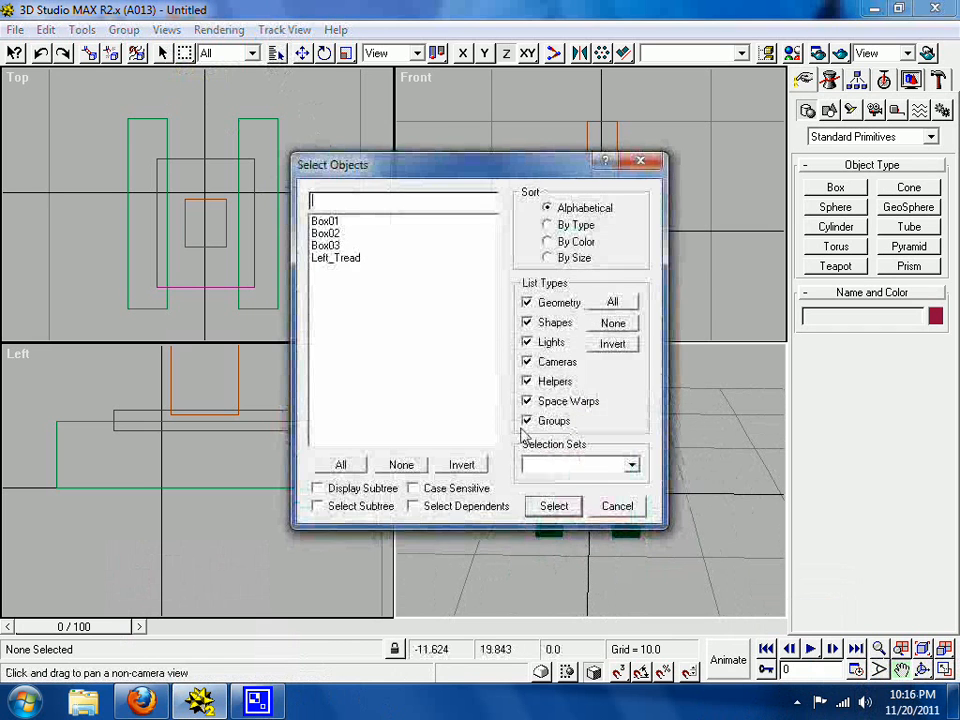
click(605, 509)
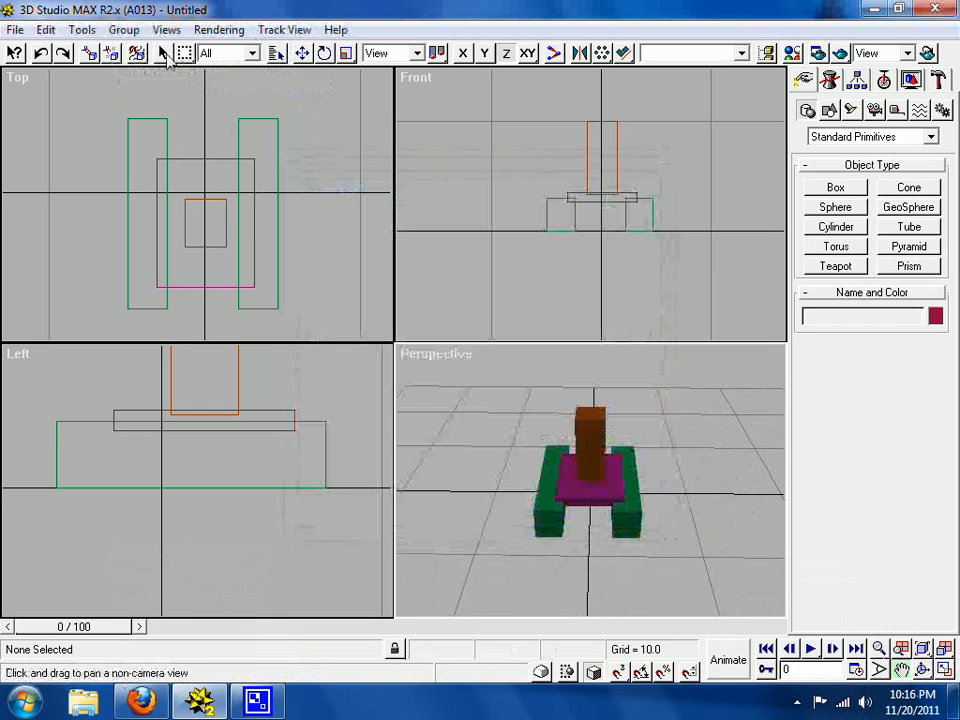
Rename the green tread box Box02 as Right_Tread.
click(164, 54)
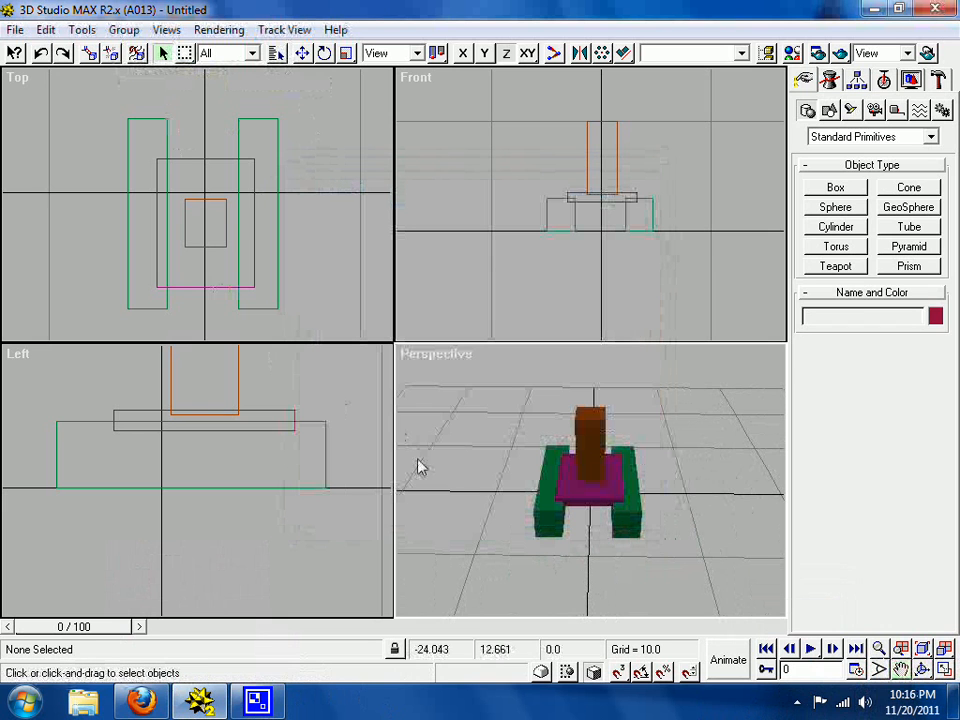
click(548, 503)
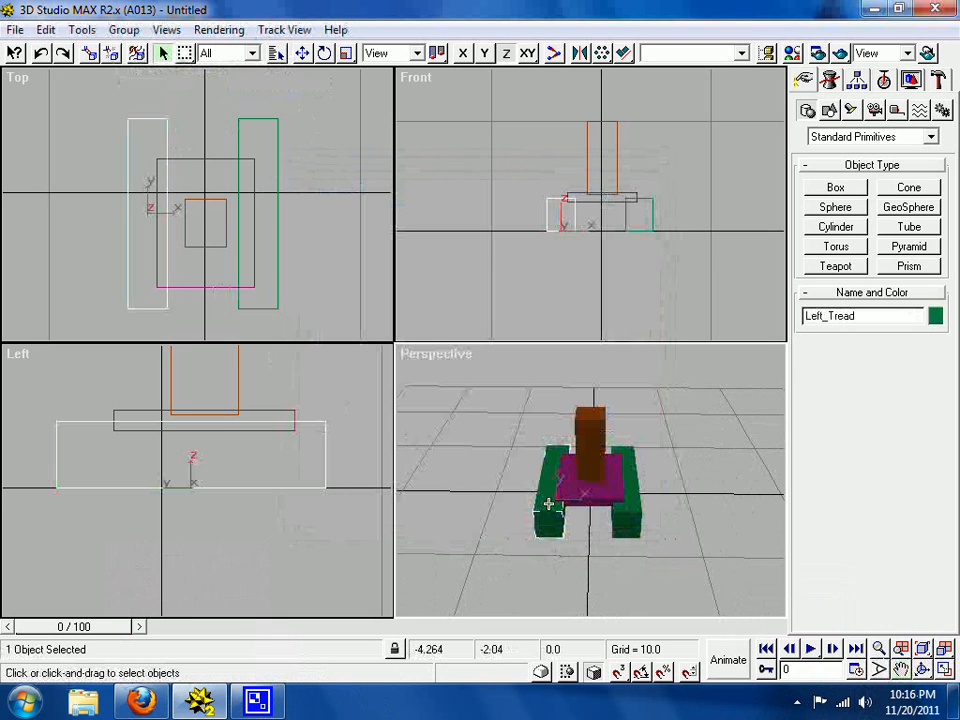
click(630, 515)
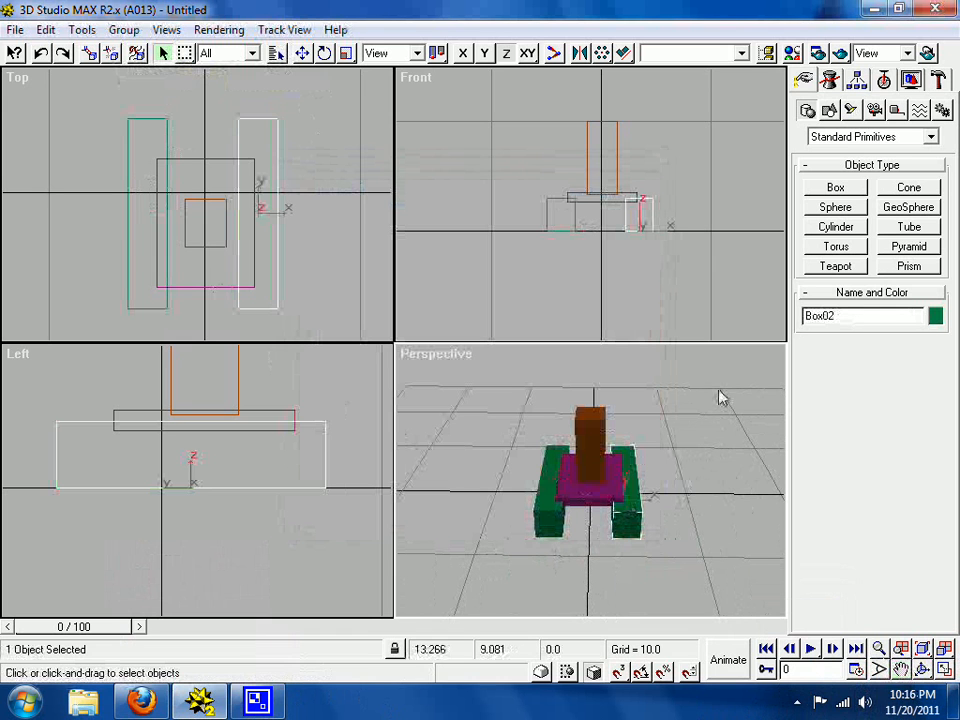
drag(846, 316, 764, 323)
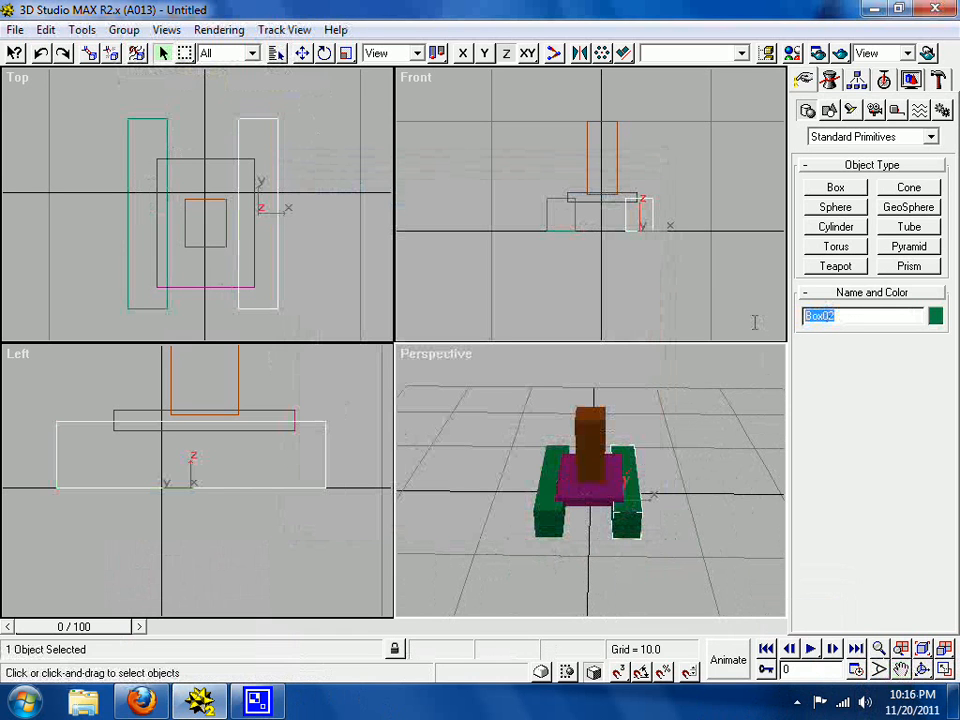
text(Right_Tread)
Rename the flat purple box between the treads as Body.
click(596, 492)
drag(852, 318, 766, 327)
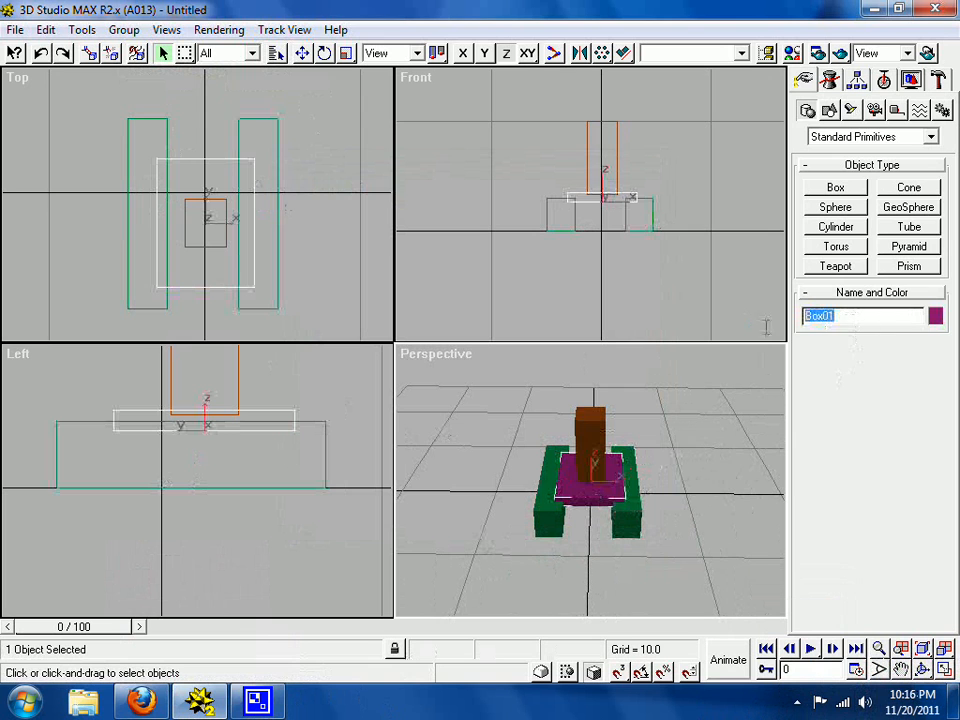
text(Body)
Rename the tall brown box on the body as head, in lowercase.
click(592, 432)
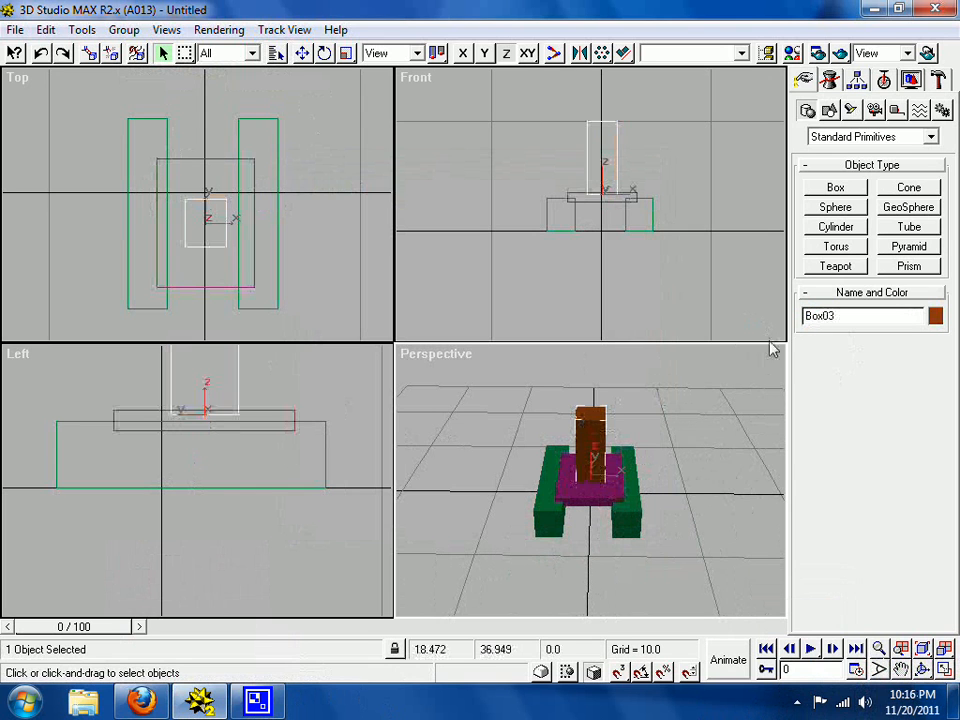
drag(839, 315, 703, 307)
text(Head)
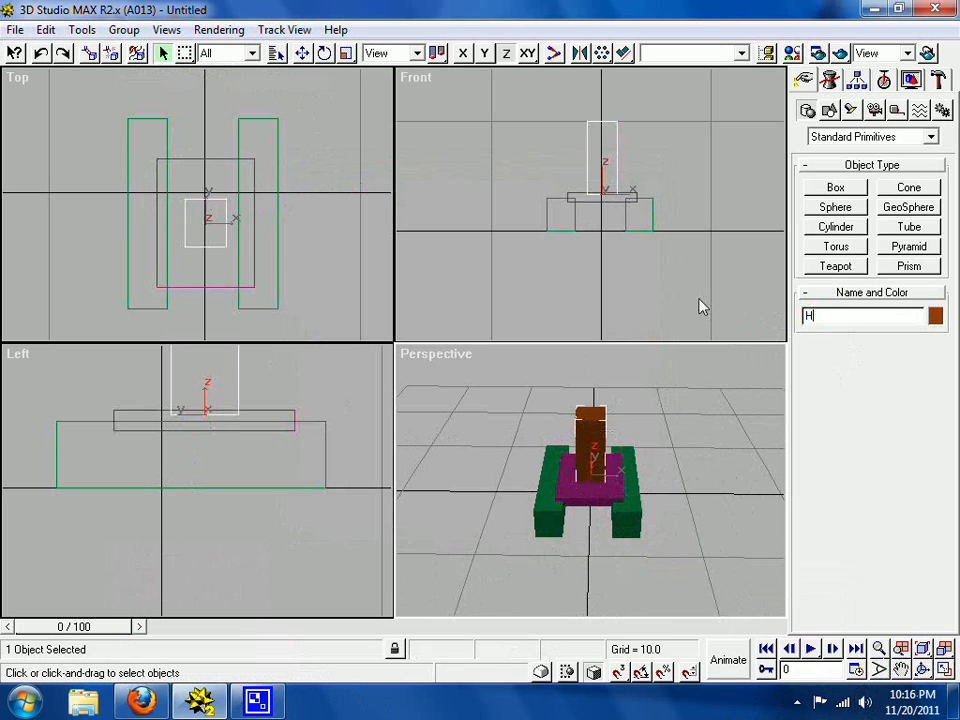
key(BackSpace)
key(BackSpace)
key(BackSpace)
key(BackSpace)
text(head)
Clone the head box in place as a copy named cockpit.
click(46, 30)
click(113, 173)
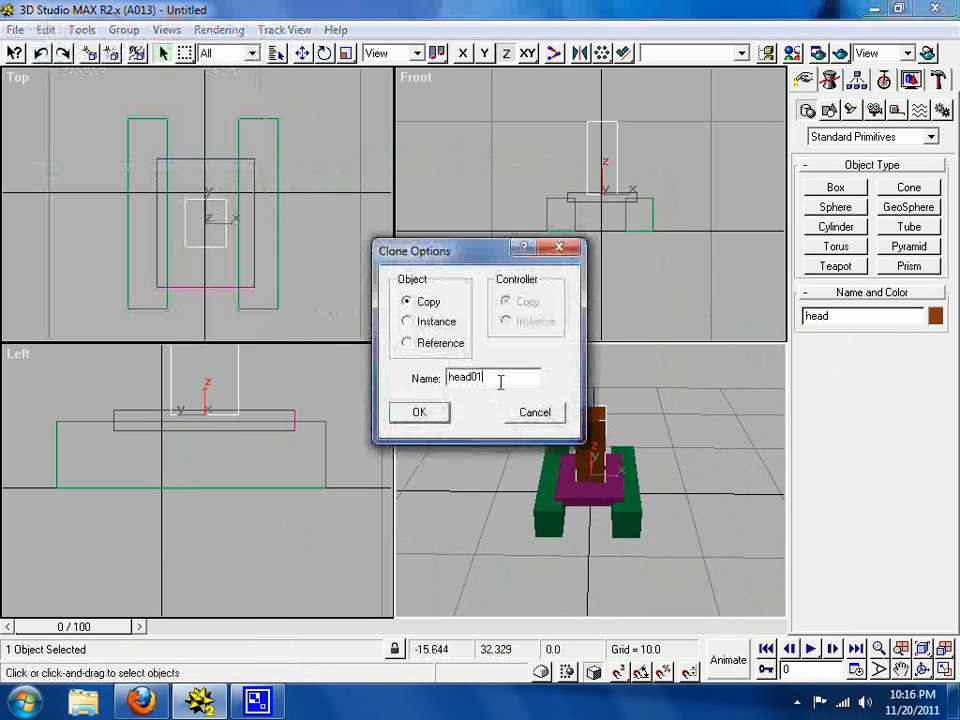
double_click(499, 378)
text(cockpit)
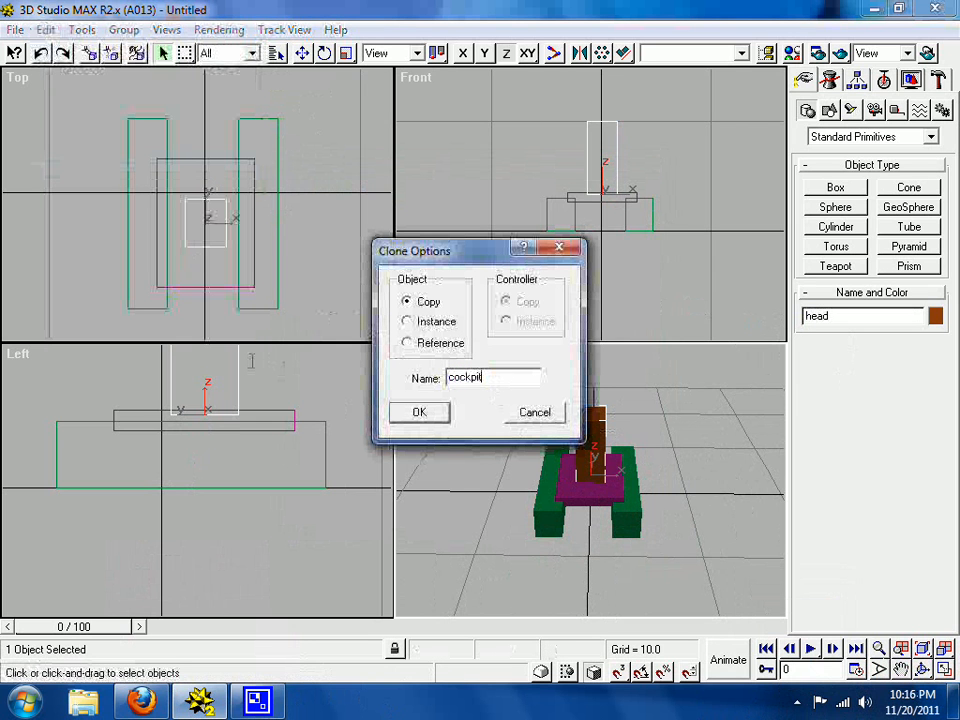
click(419, 412)
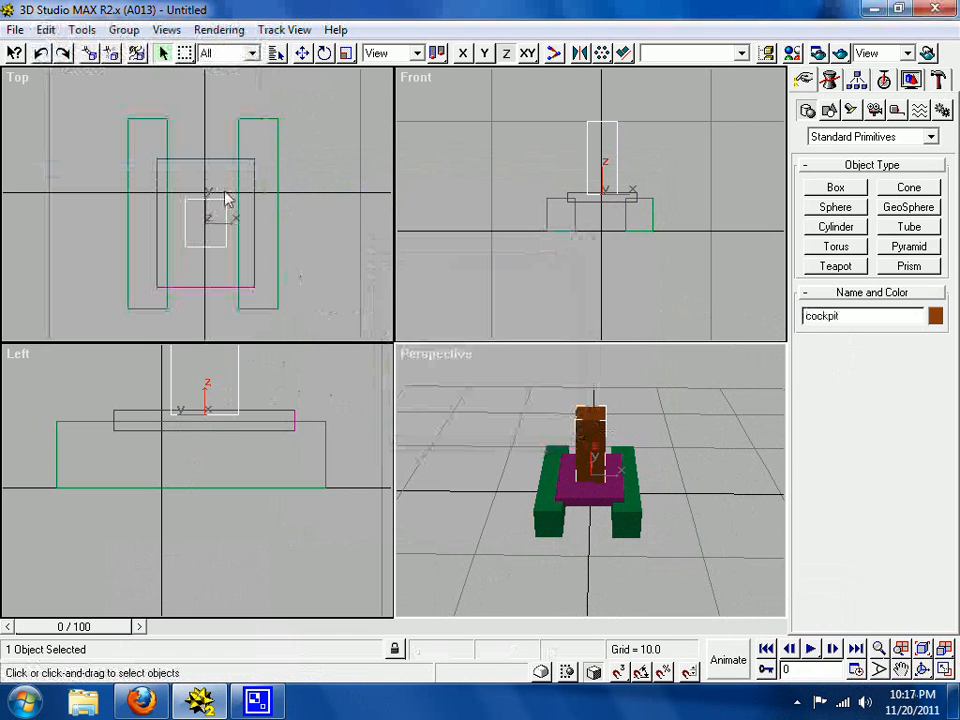
Clone the cockpit box in place as a copy named Aux_A0, and check the scene's list of object names.
click(46, 30)
click(98, 167)
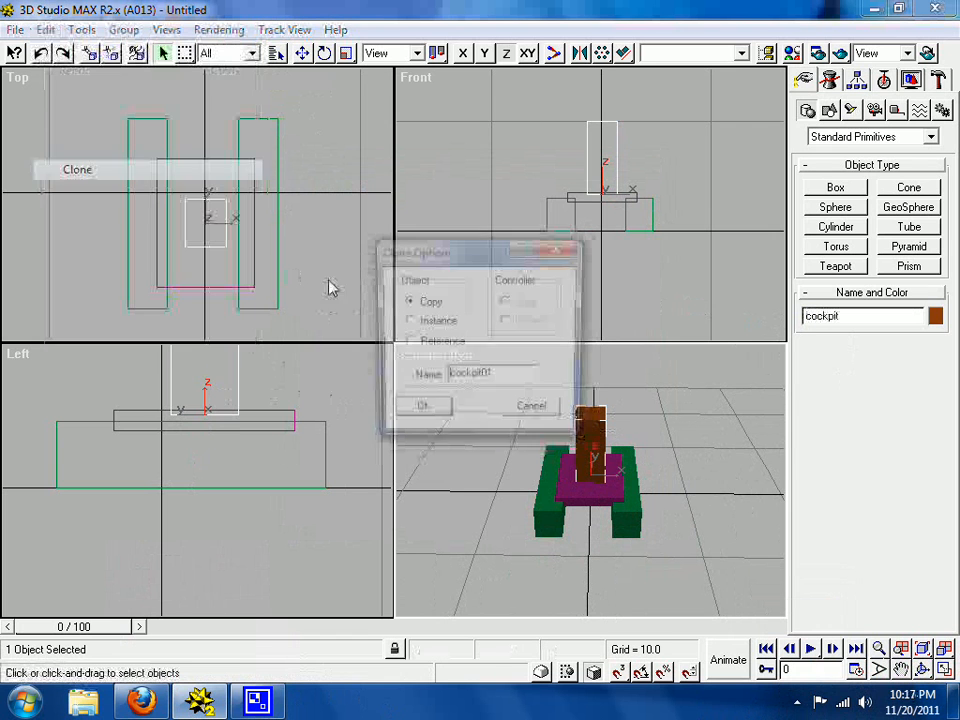
double_click(497, 378)
text(Aux)
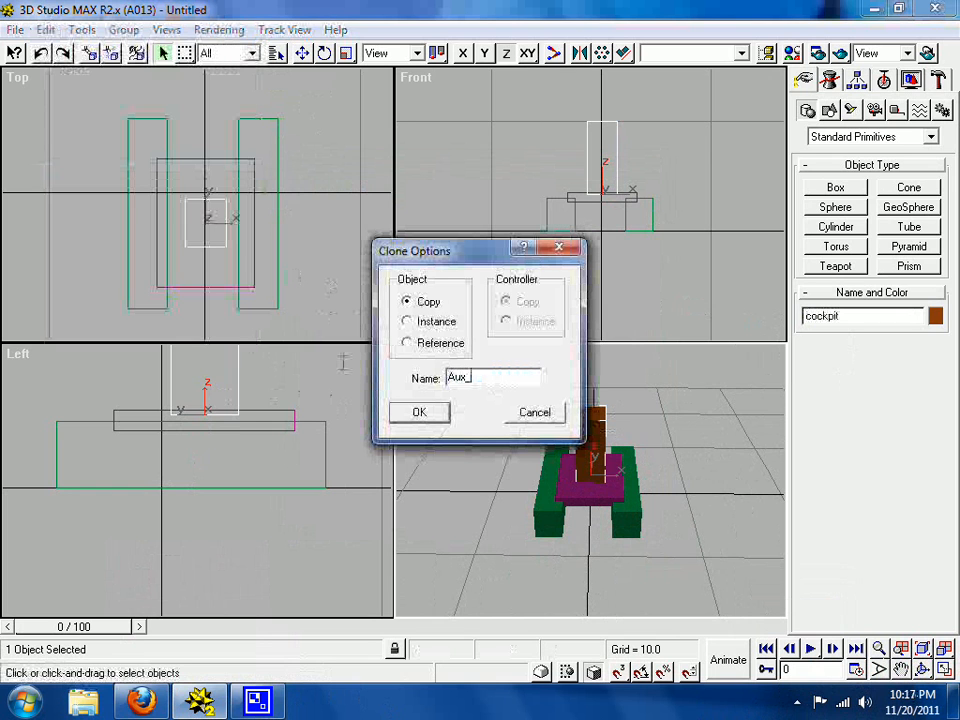
text(_A0)
click(437, 421)
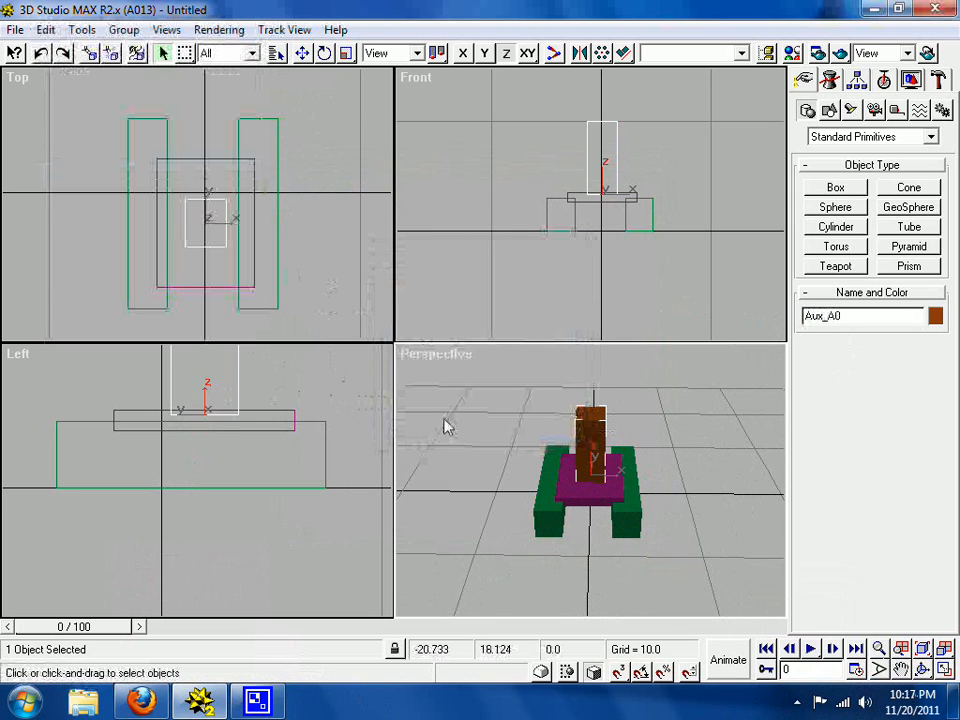
click(287, 283)
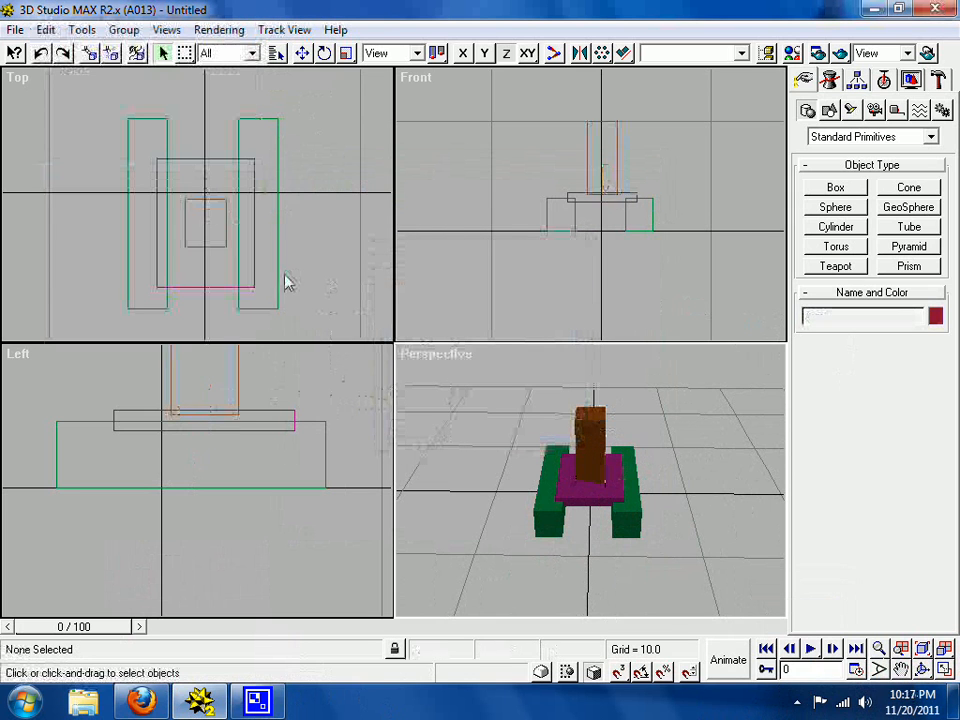
click(277, 53)
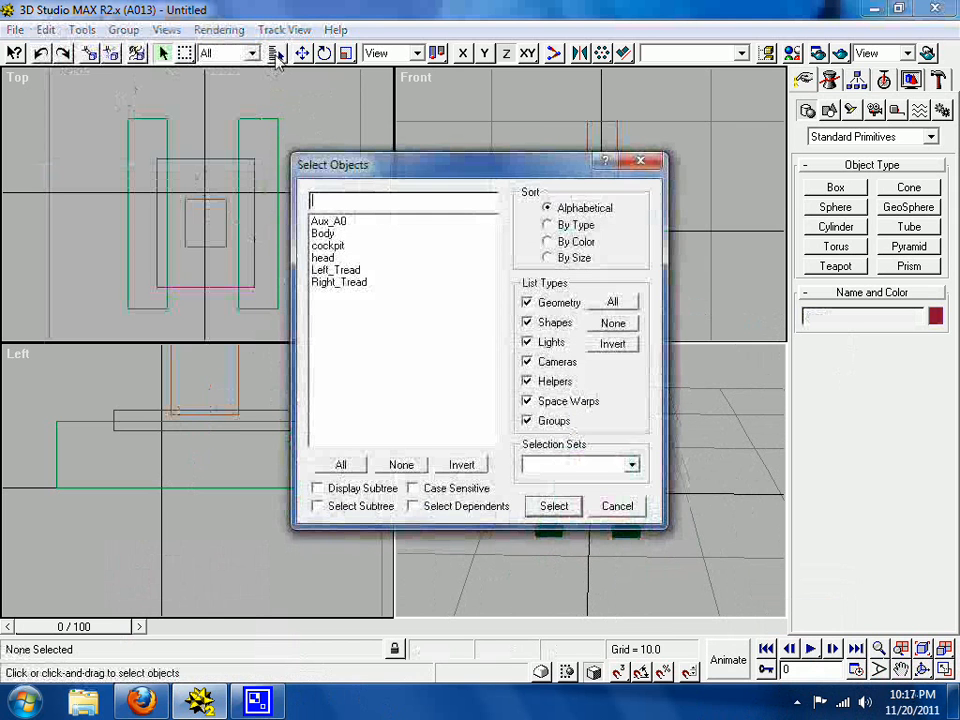
click(620, 507)
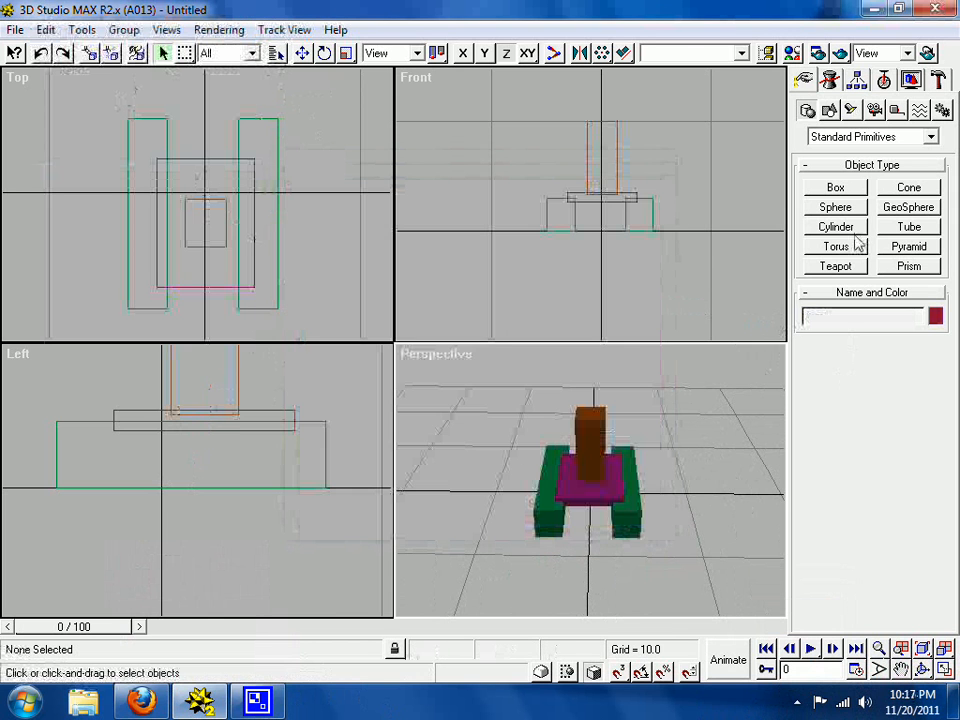
Create a small downward-pointing pyramid beside the right tread, about 1.35 wide, 1.53 deep and -1.39 high.
click(908, 247)
click(672, 492)
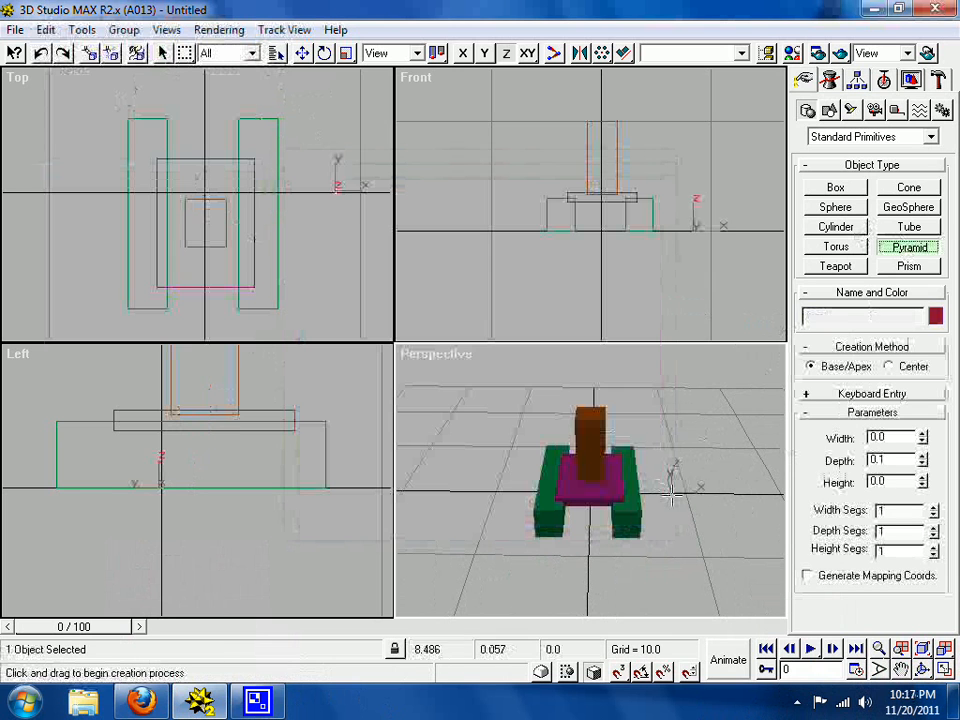
drag(672, 492, 683, 500)
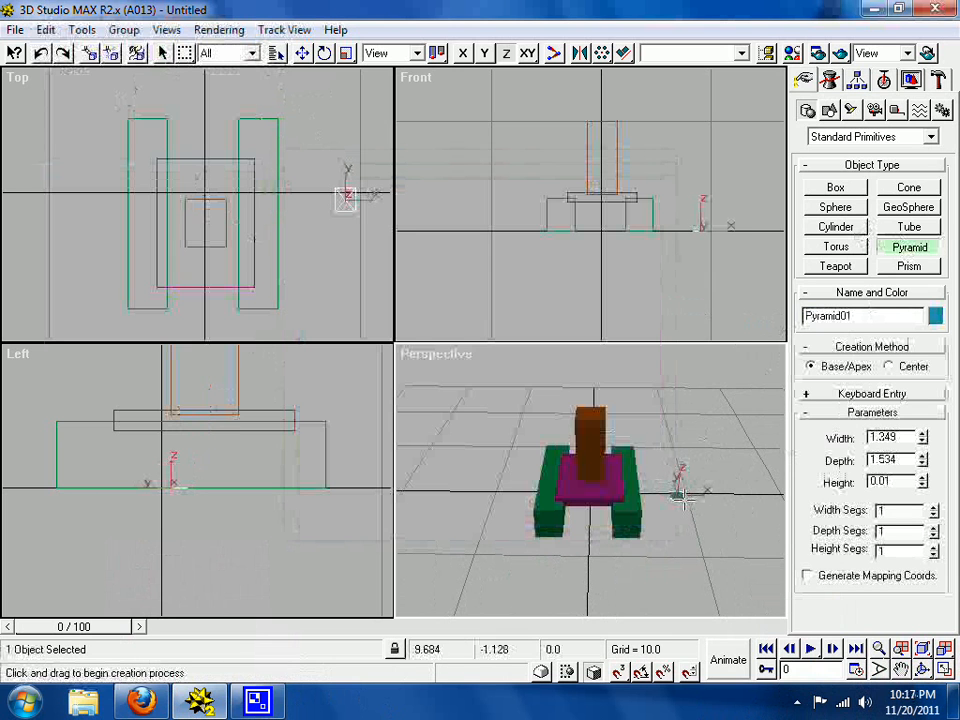
click(681, 510)
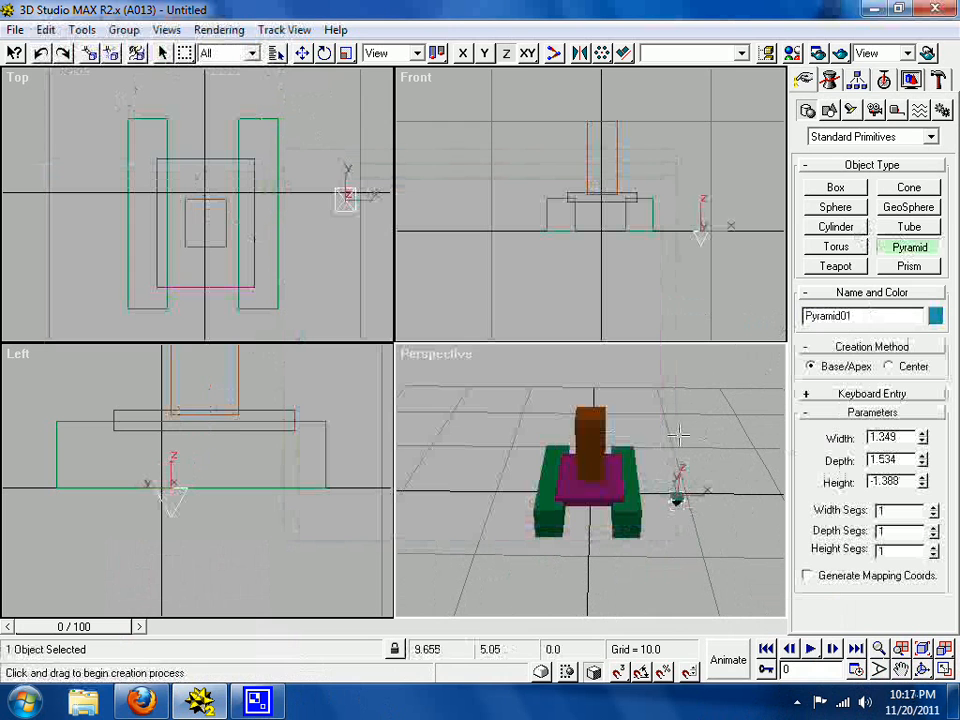
click(593, 466)
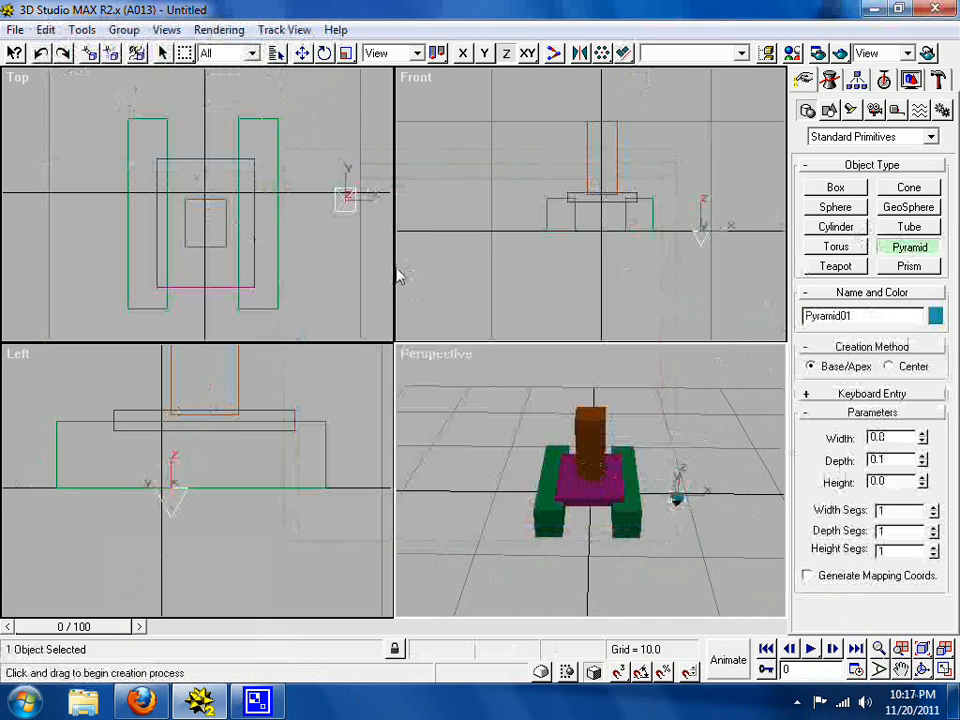
Align the pyramid to the Aux_A0 box, center to center, in the X, Y and Z positions.
click(624, 54)
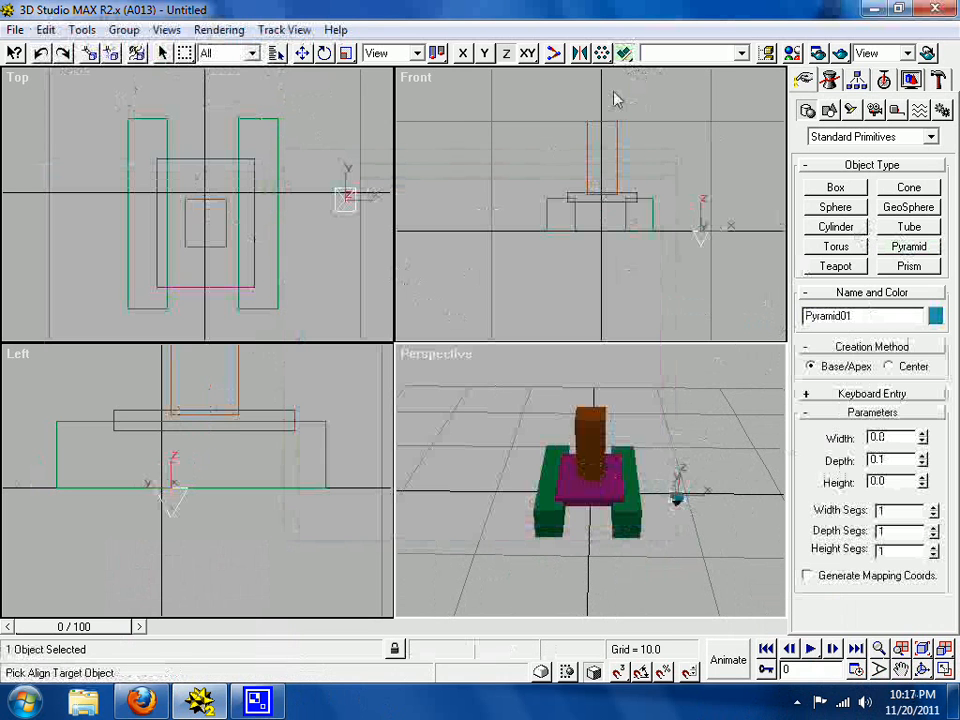
click(585, 443)
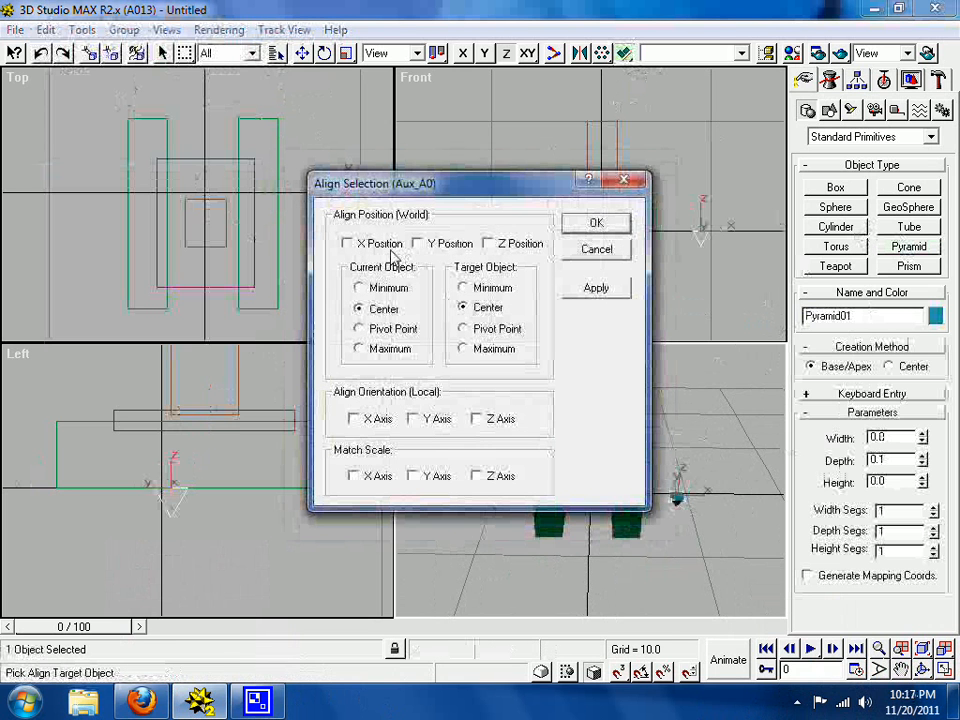
click(382, 244)
click(437, 244)
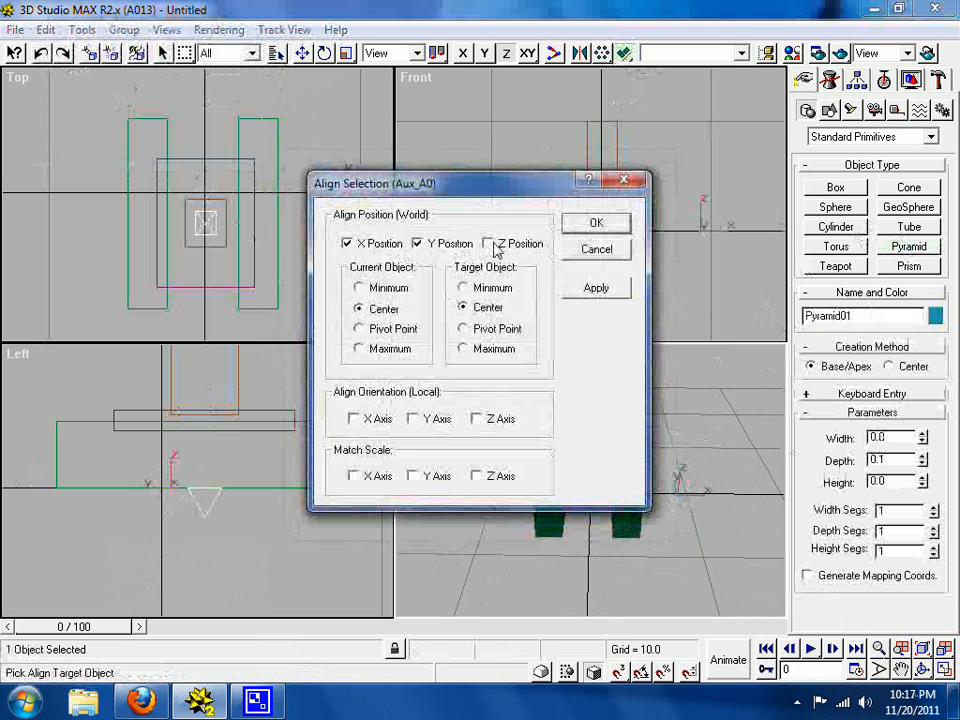
click(489, 244)
click(598, 291)
click(591, 228)
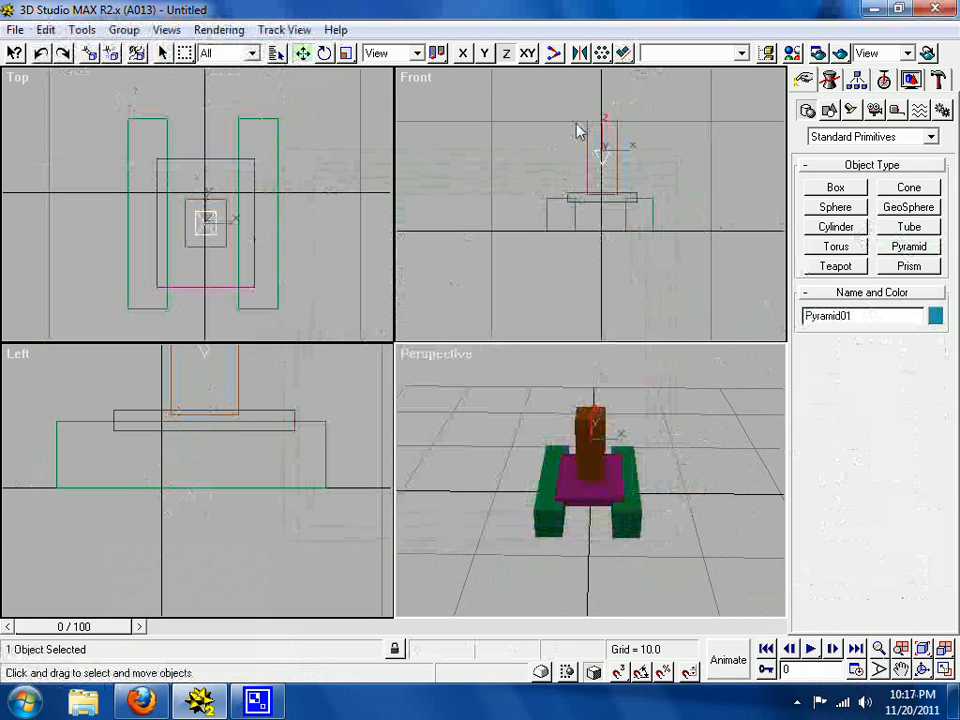
Move the pyramid straight down along Z to where the brown box meets the body, and deselect it.
click(309, 57)
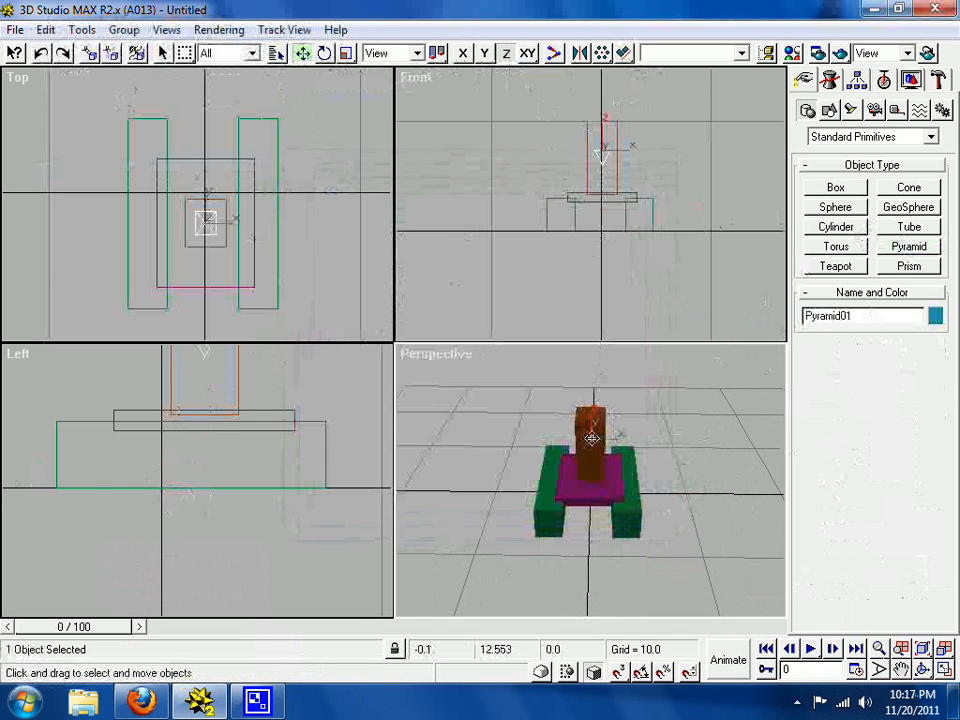
drag(591, 438, 595, 468)
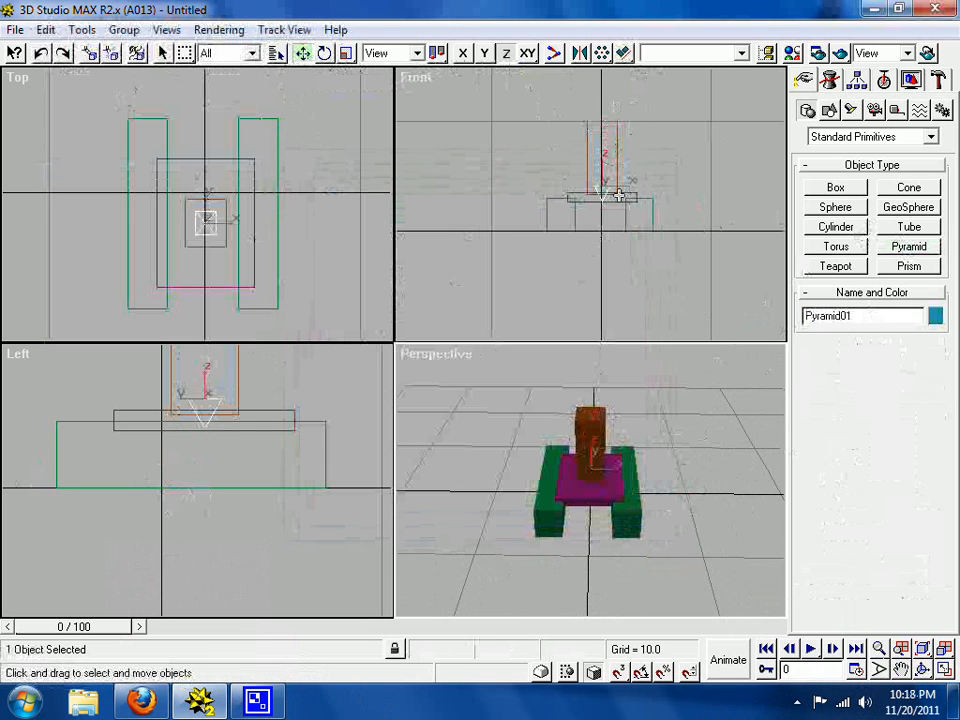
click(668, 479)
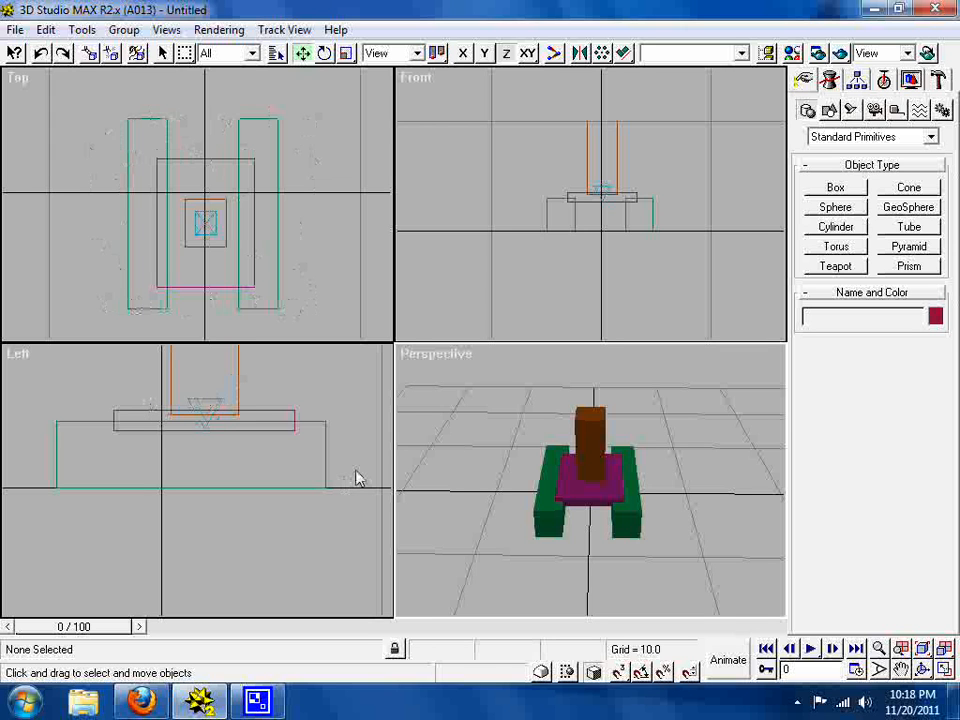
click(585, 453)
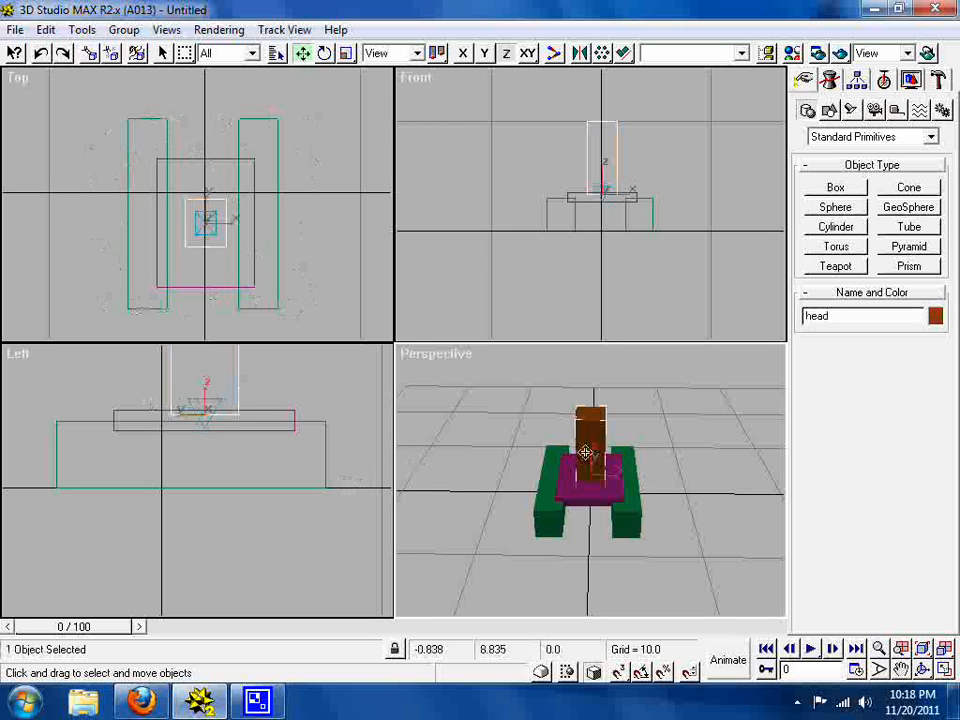
click(650, 529)
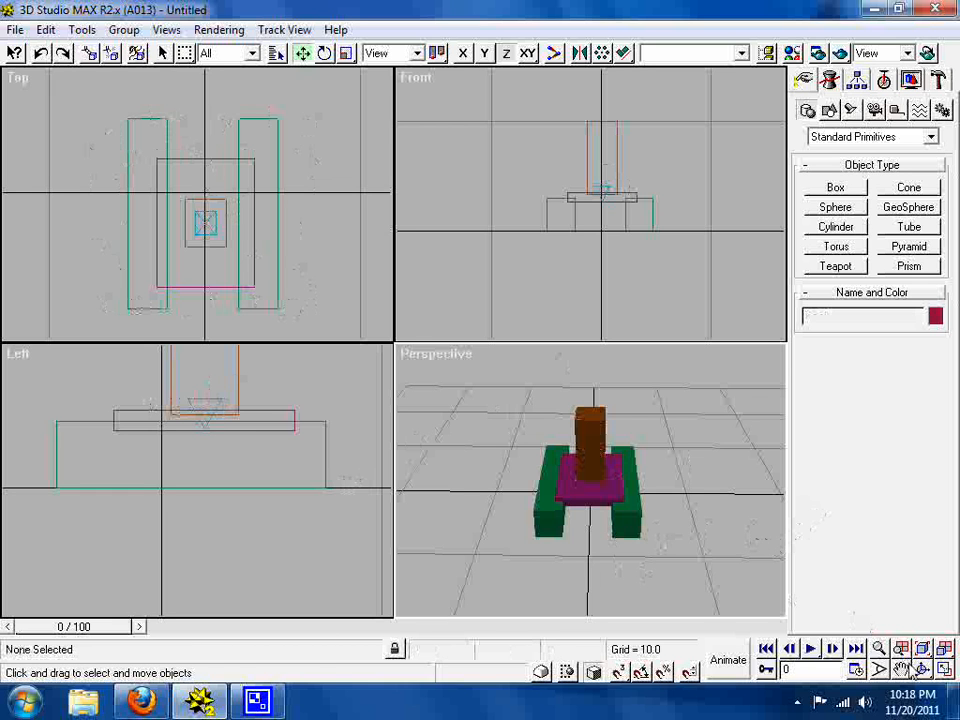
key(ctrl+r)
drag(601, 501, 604, 510)
scroll(598, 509, up, 2)
scroll(598, 509, down, 1)
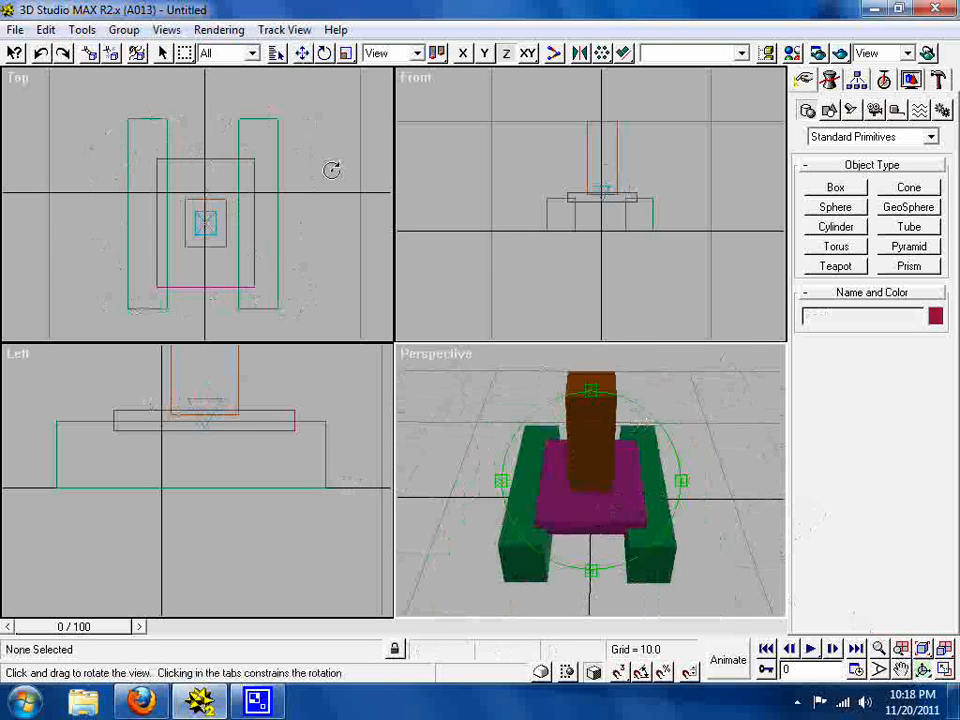
click(162, 52)
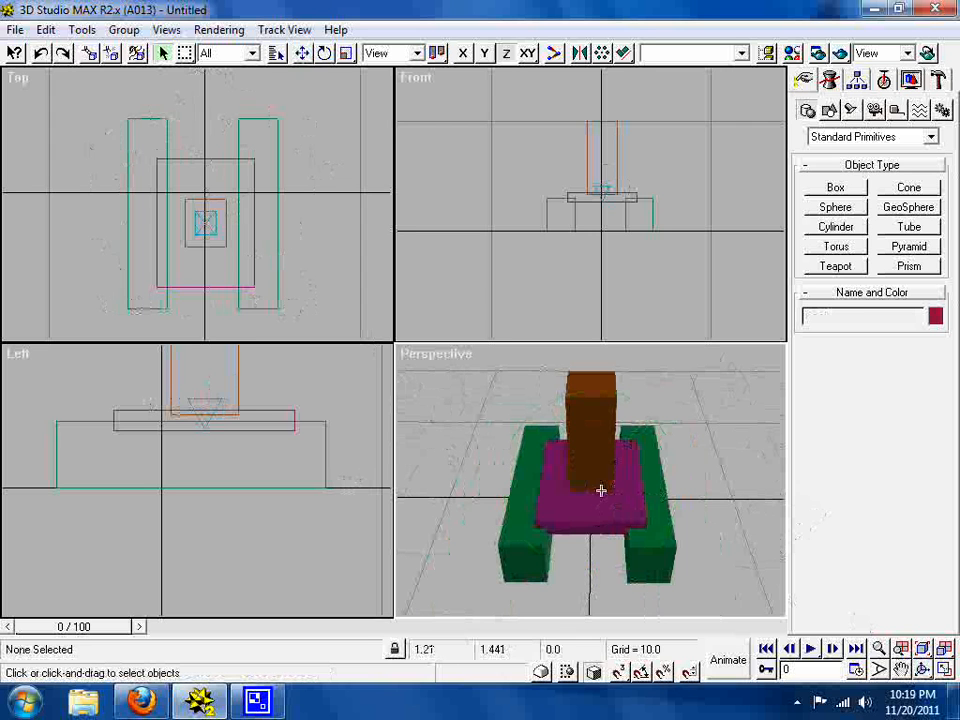
click(541, 550)
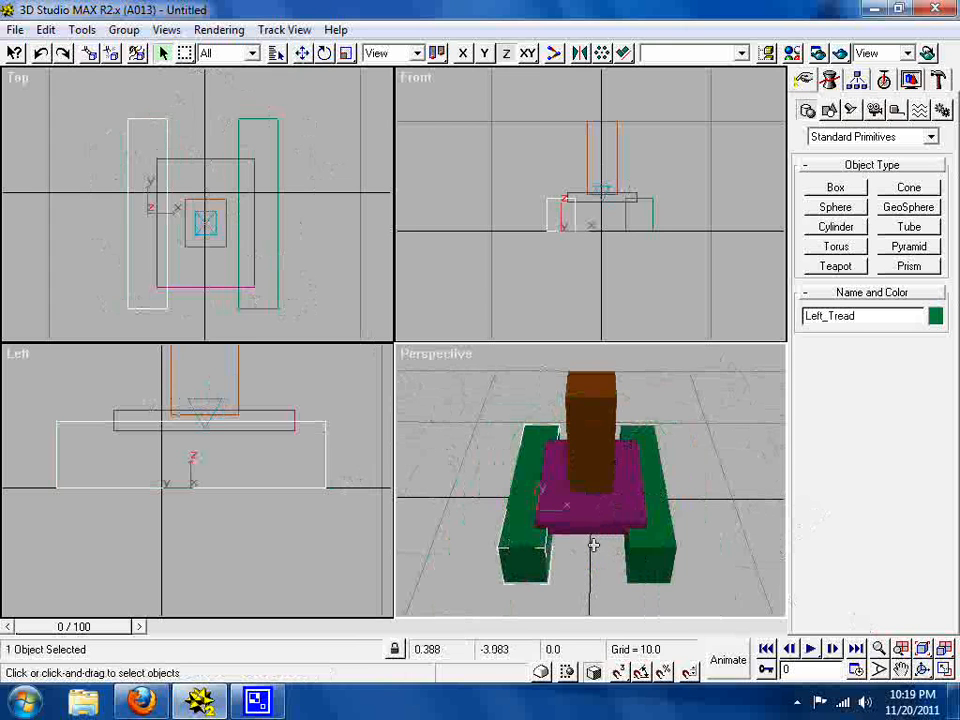
click(656, 550)
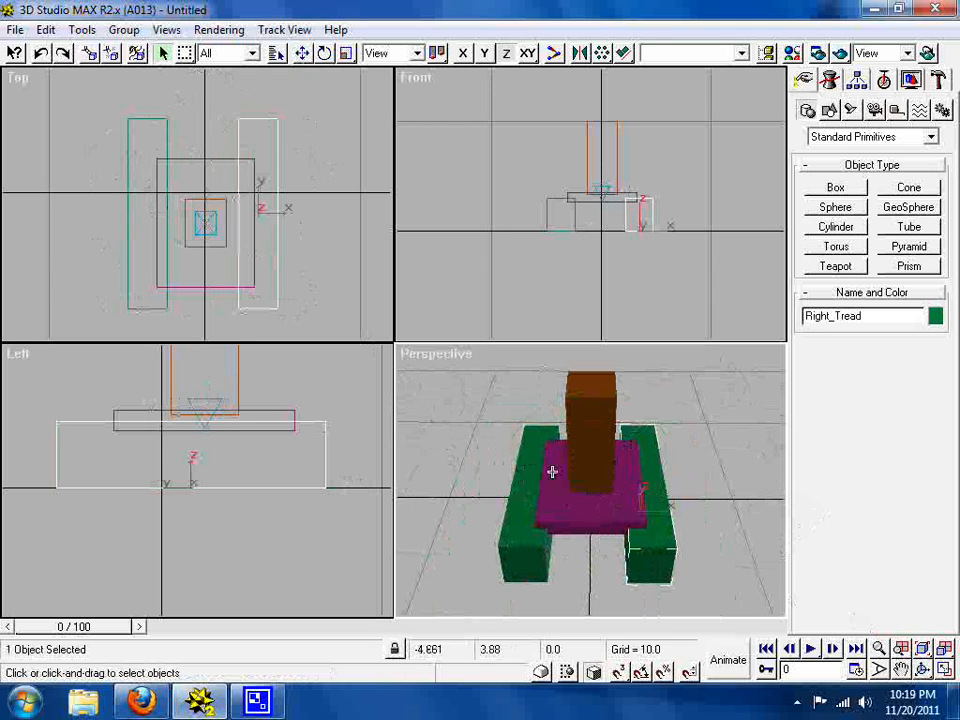
ctrl+click(528, 544)
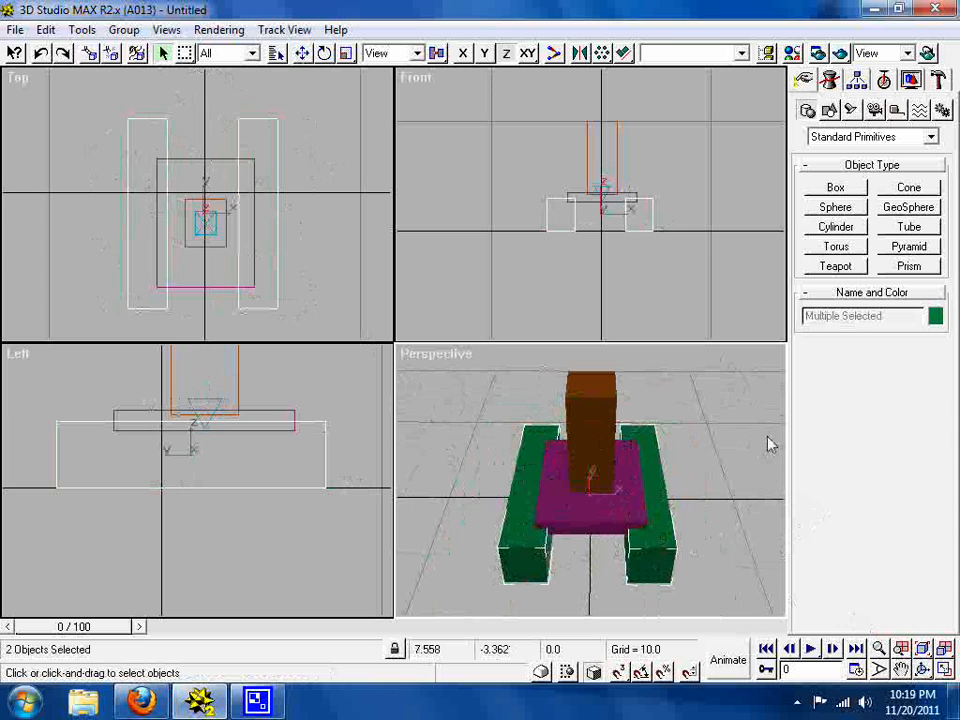
click(695, 518)
Select the right and left treads together and apply an Edit Mesh modifier to both.
click(659, 539)
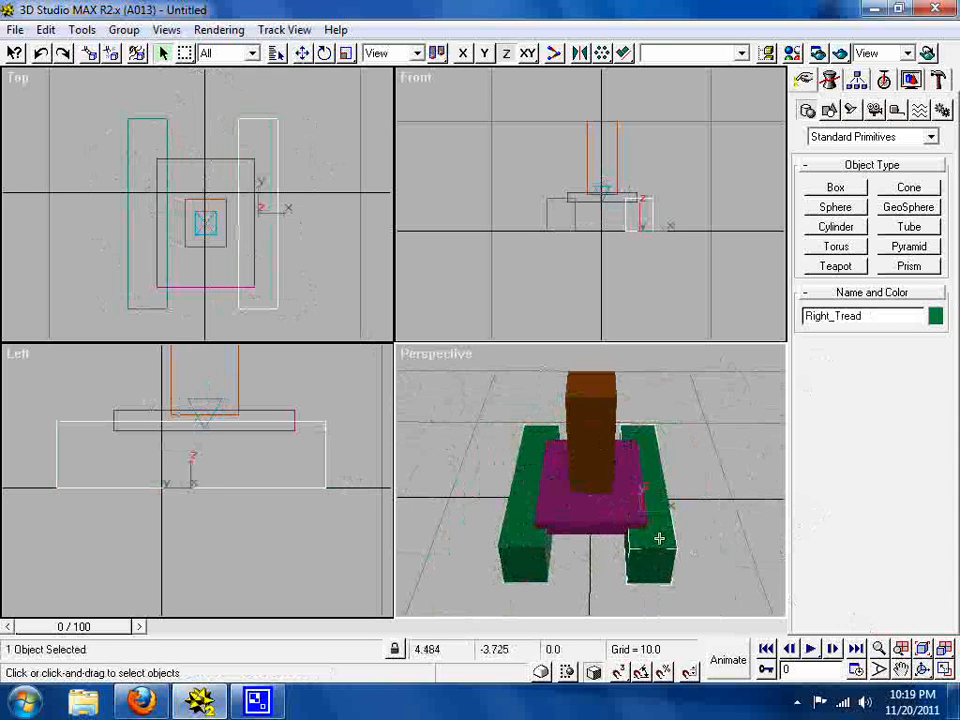
ctrl+click(529, 553)
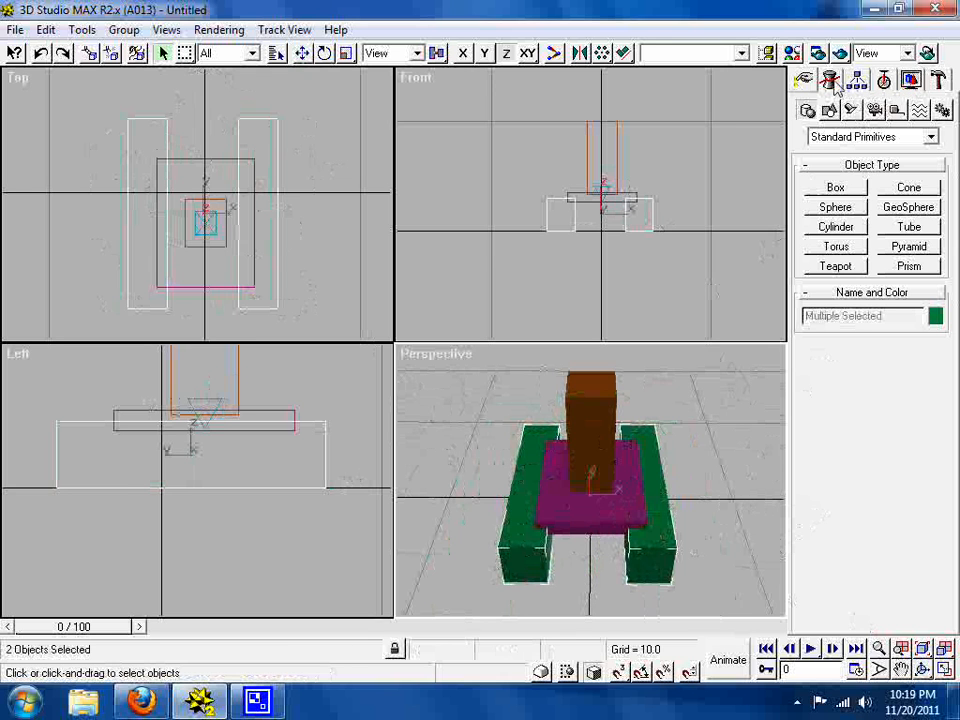
click(836, 86)
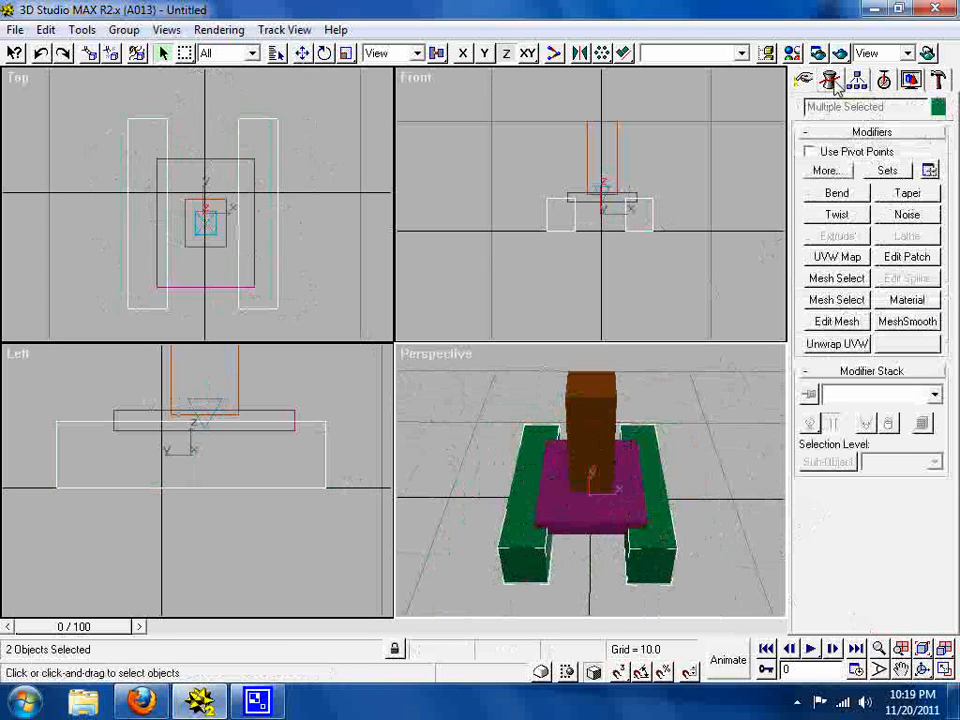
click(845, 326)
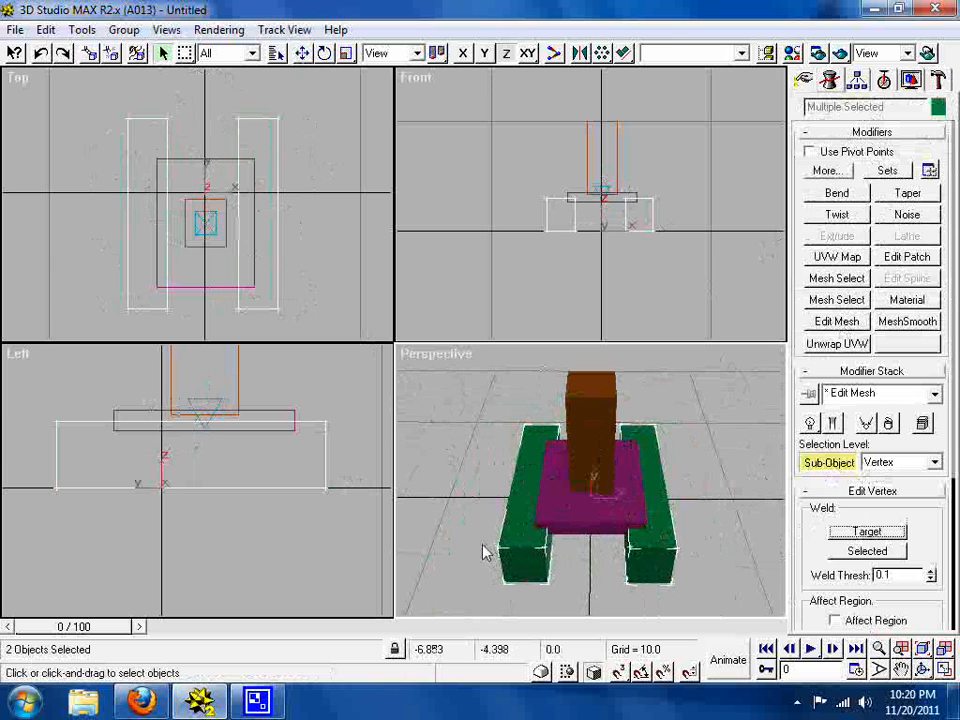
Move the upper front vertices of both treads backward along Y to slope their front ends, and leave vertex editing.
drag(489, 546, 711, 568)
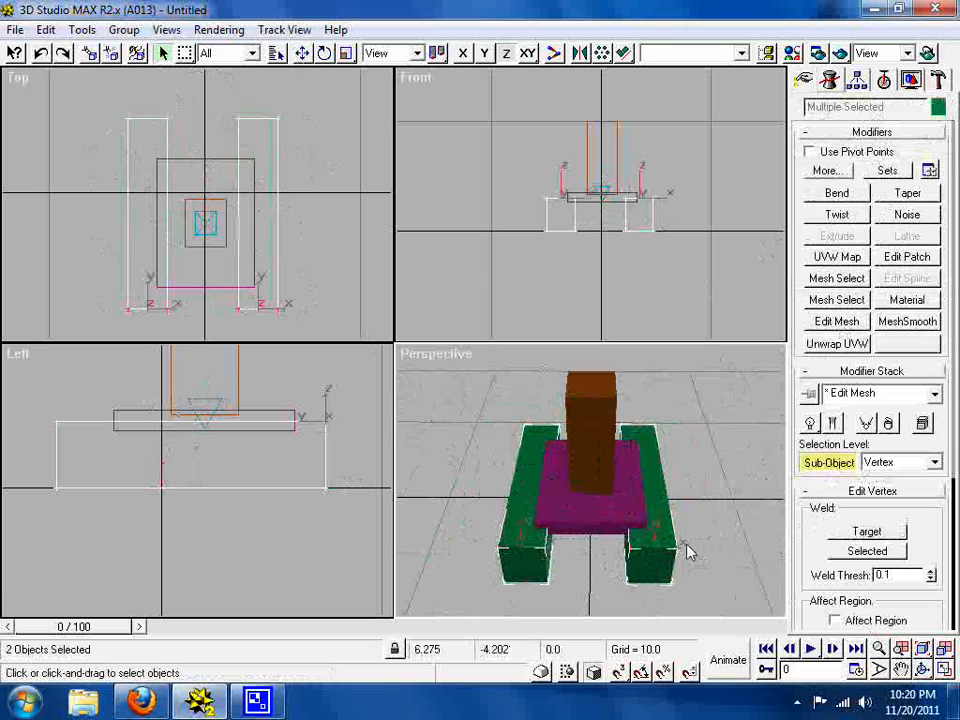
click(302, 53)
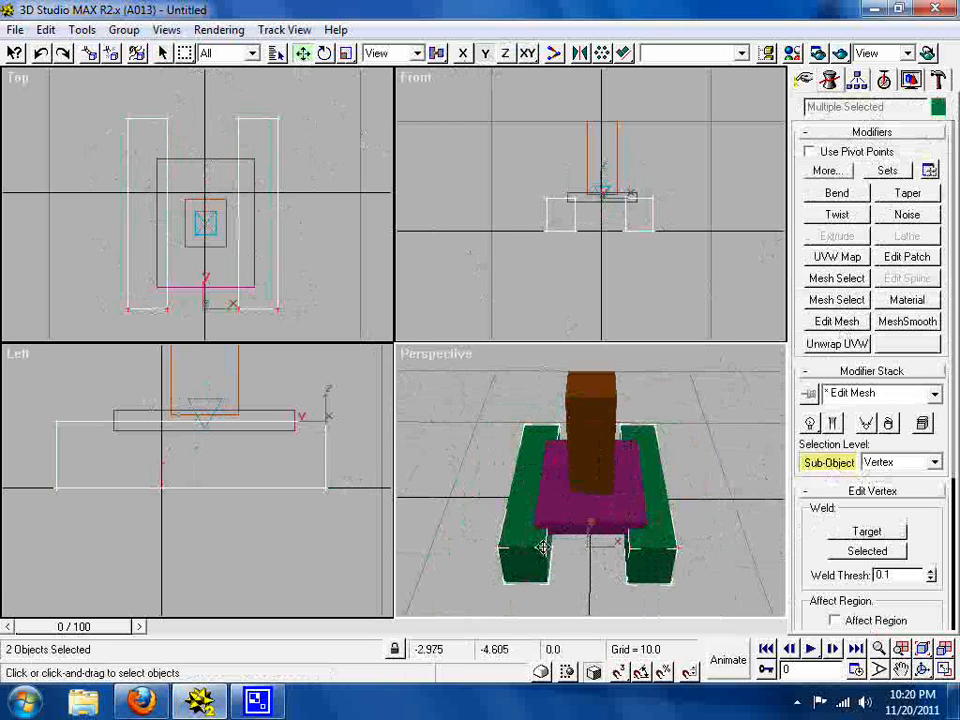
drag(541, 548, 542, 515)
click(461, 488)
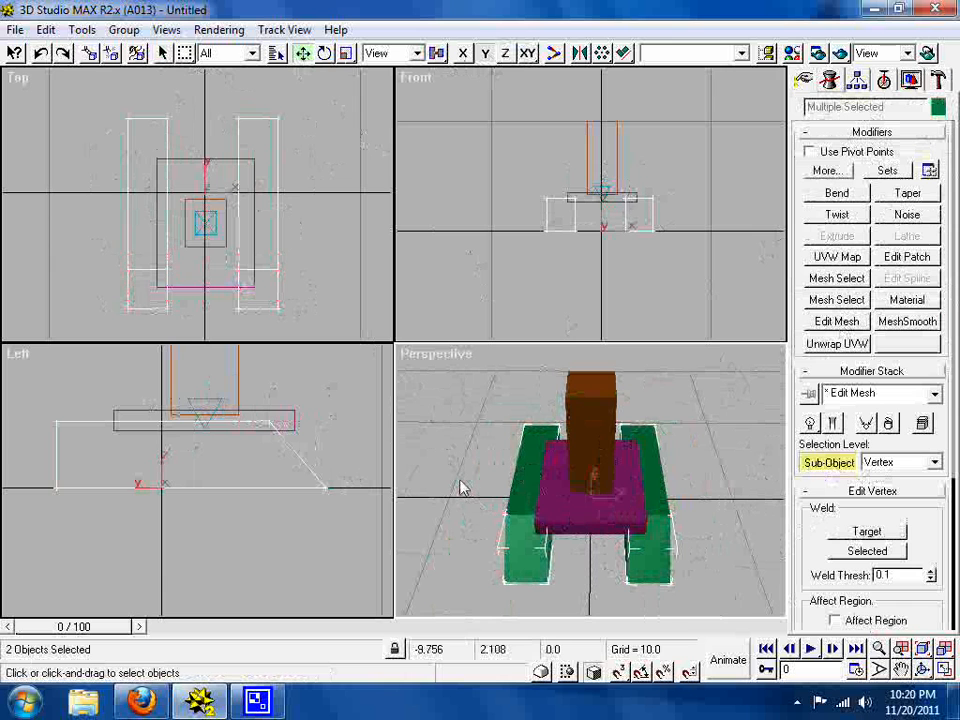
click(829, 463)
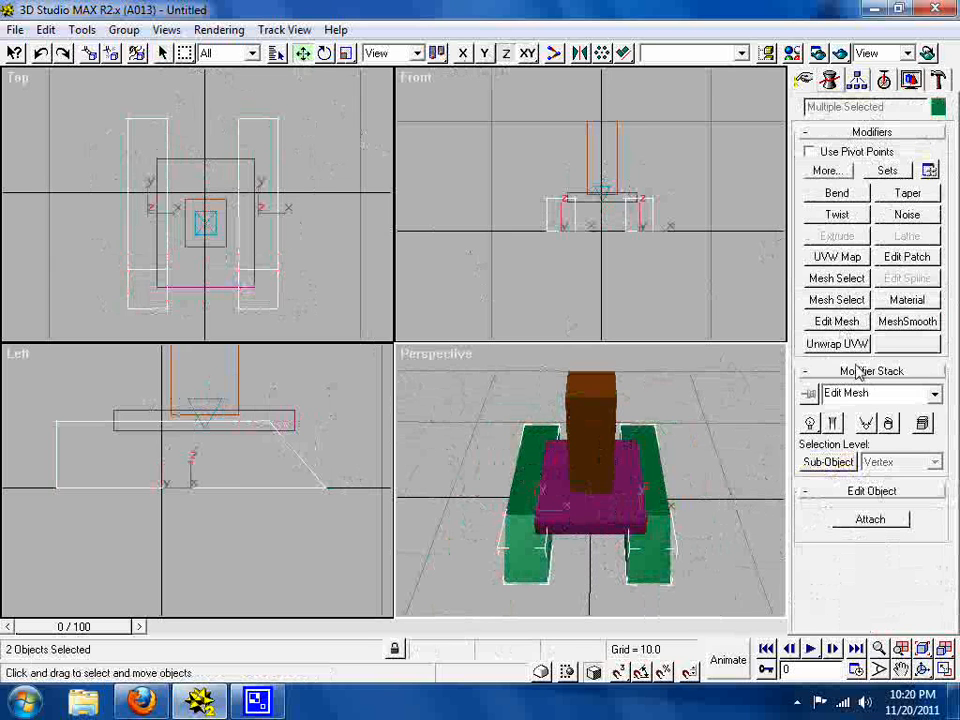
Try to lower the upper front vertices of the head box alone along Z with an Edit Mesh modifier.
click(596, 437)
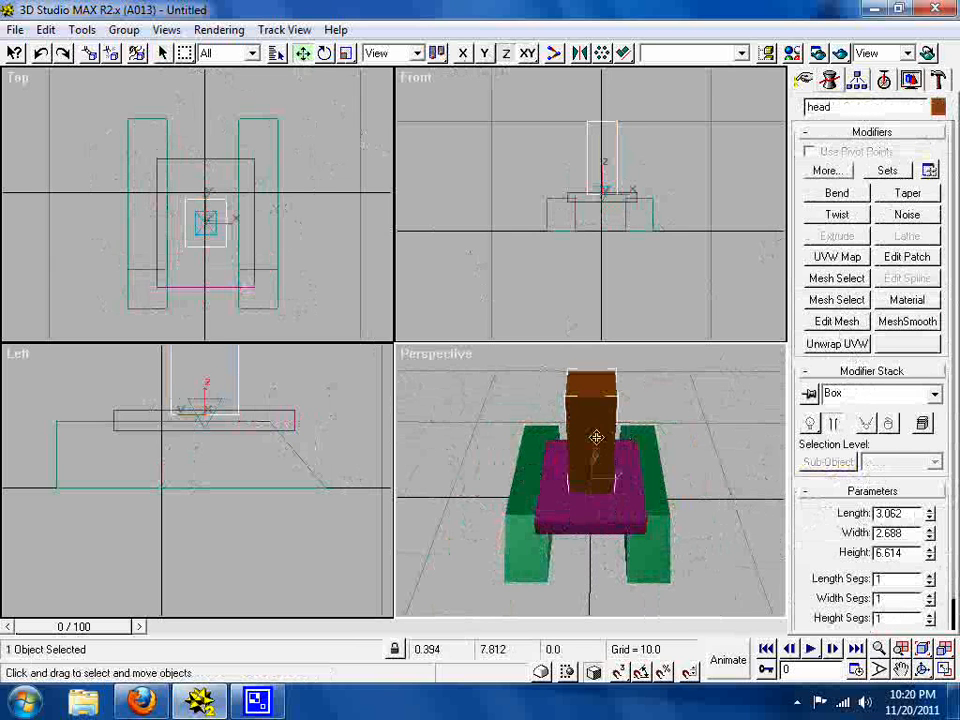
click(857, 321)
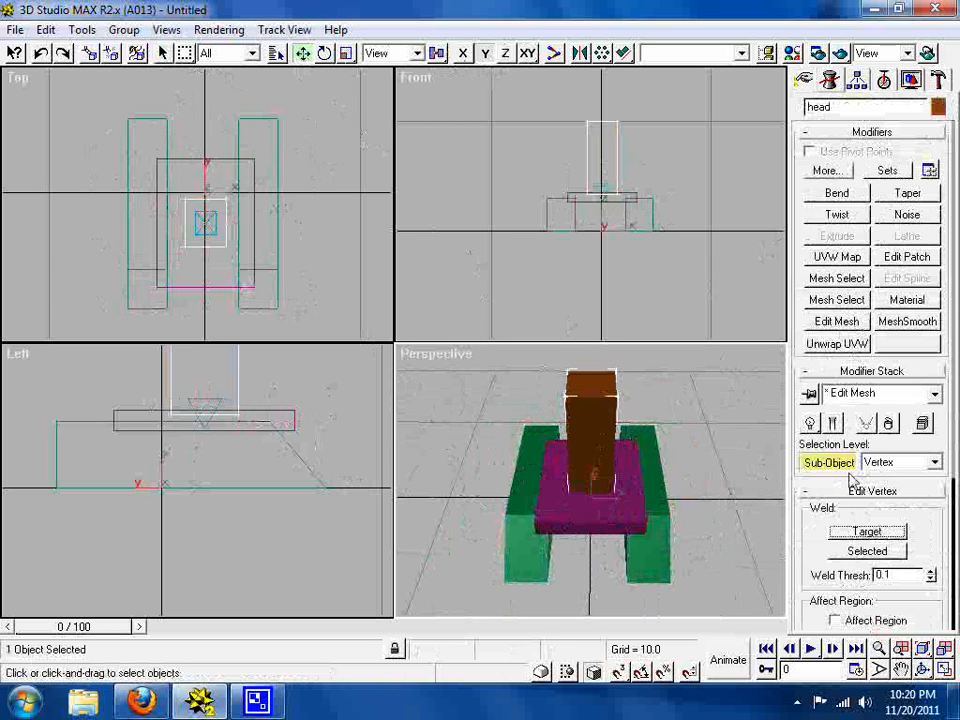
drag(540, 388, 641, 419)
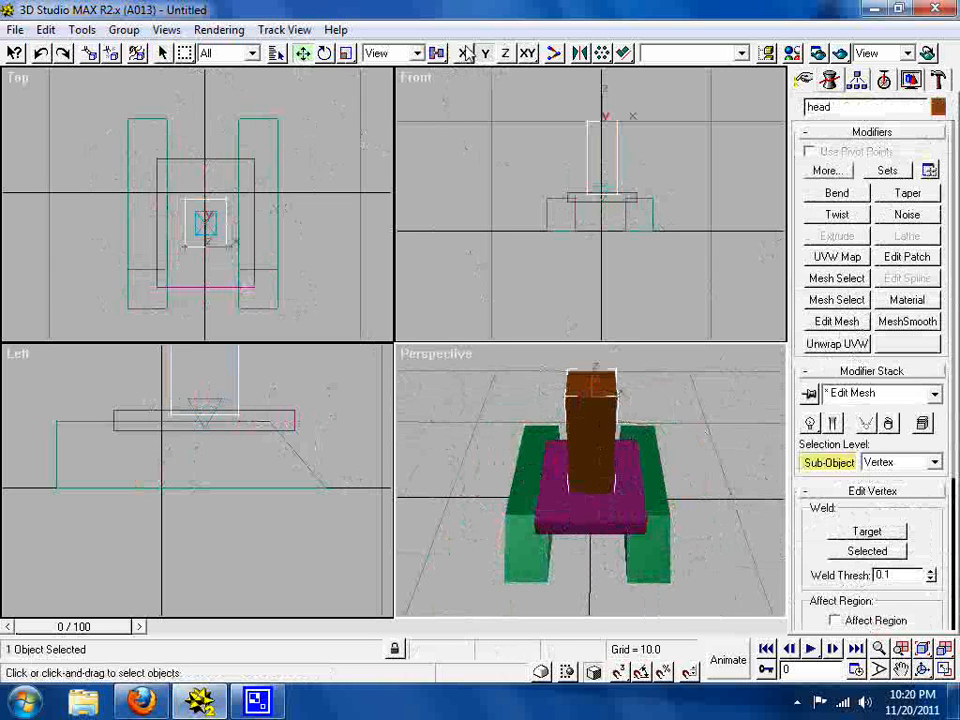
click(508, 55)
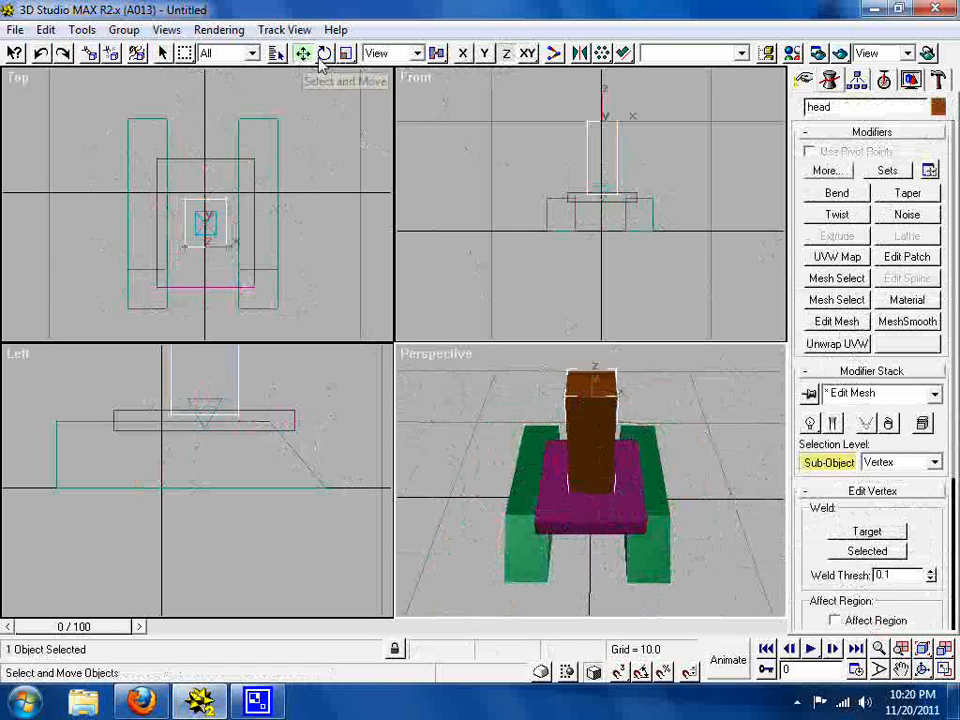
click(303, 56)
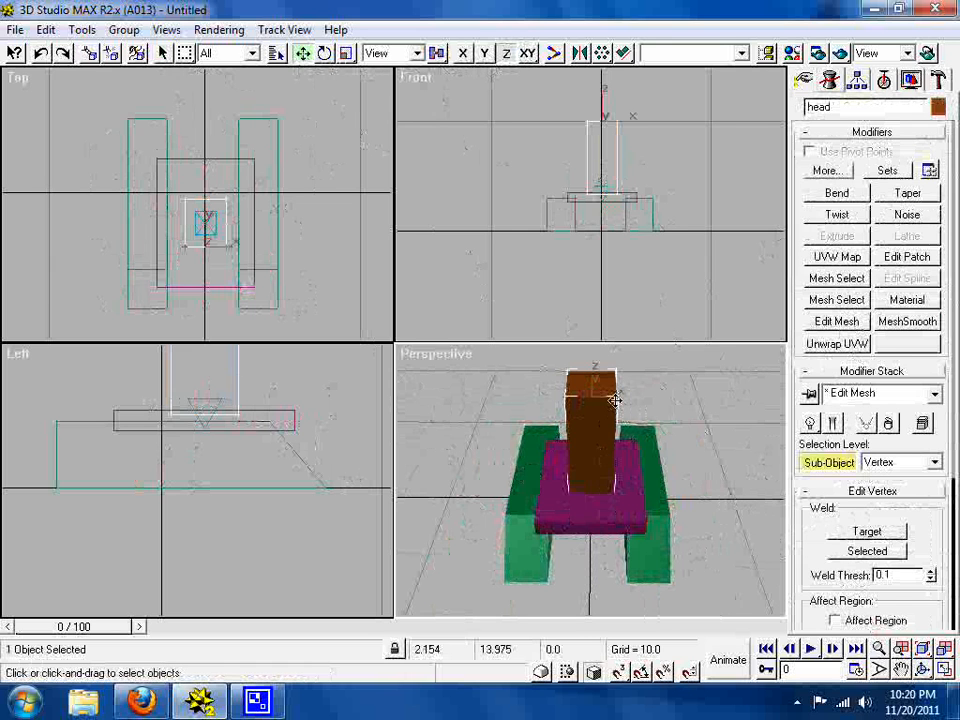
mouse_move(620, 410)
mouse_down()
mouse_move(616, 447)
mouse_move(616, 435)
mouse_up()
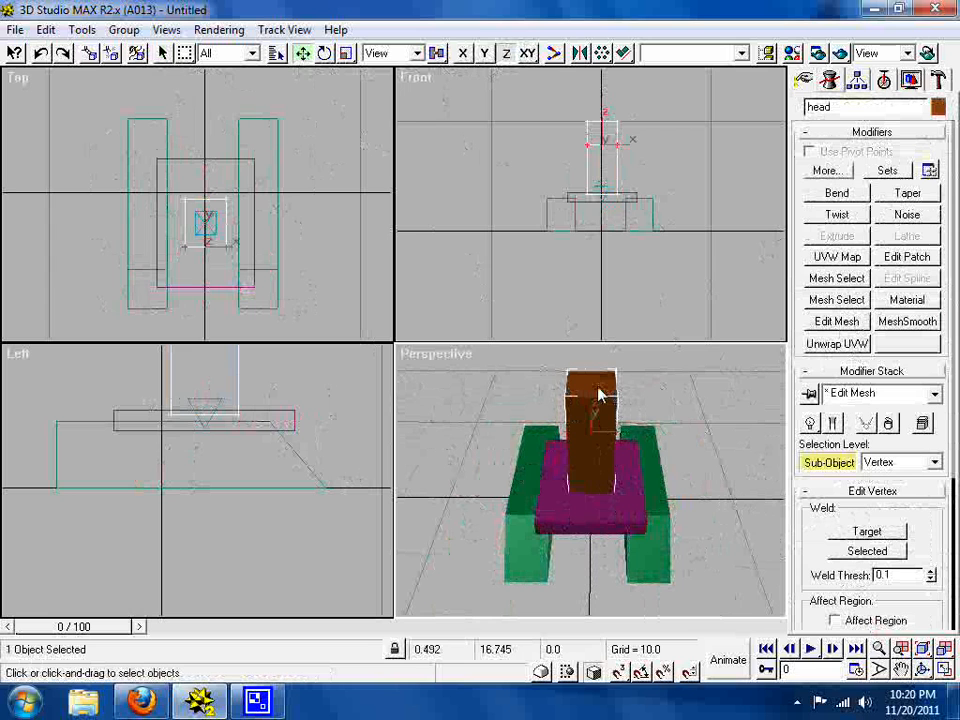
click(598, 388)
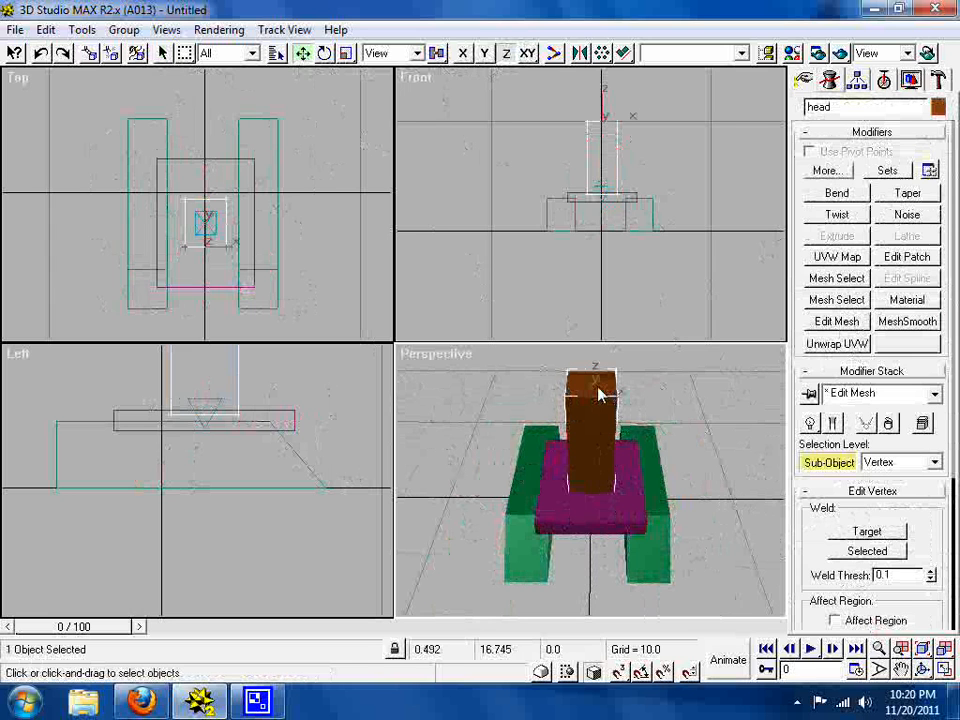
click(722, 403)
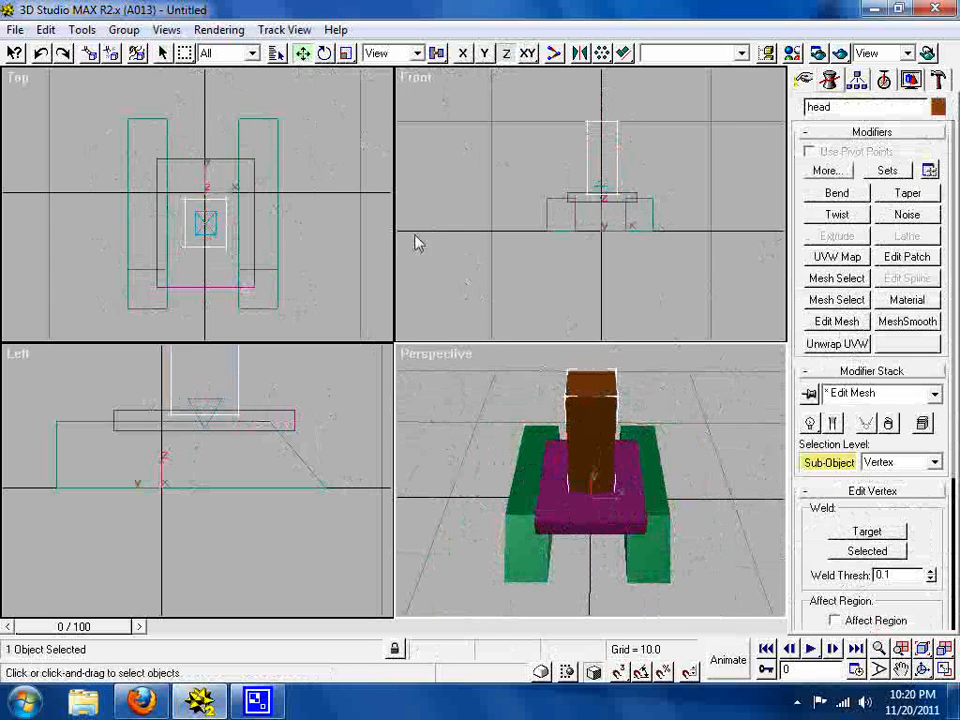
Select the Aux_A0, cockpit and head objects together by name and apply an Edit Mesh modifier to them.
click(279, 56)
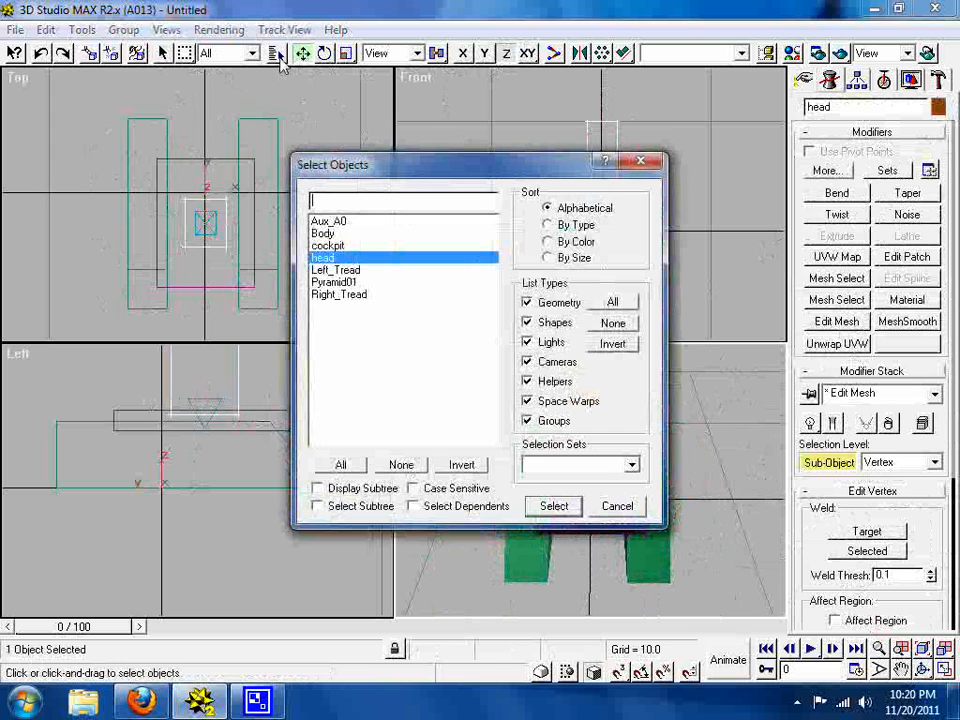
ctrl+click(328, 245)
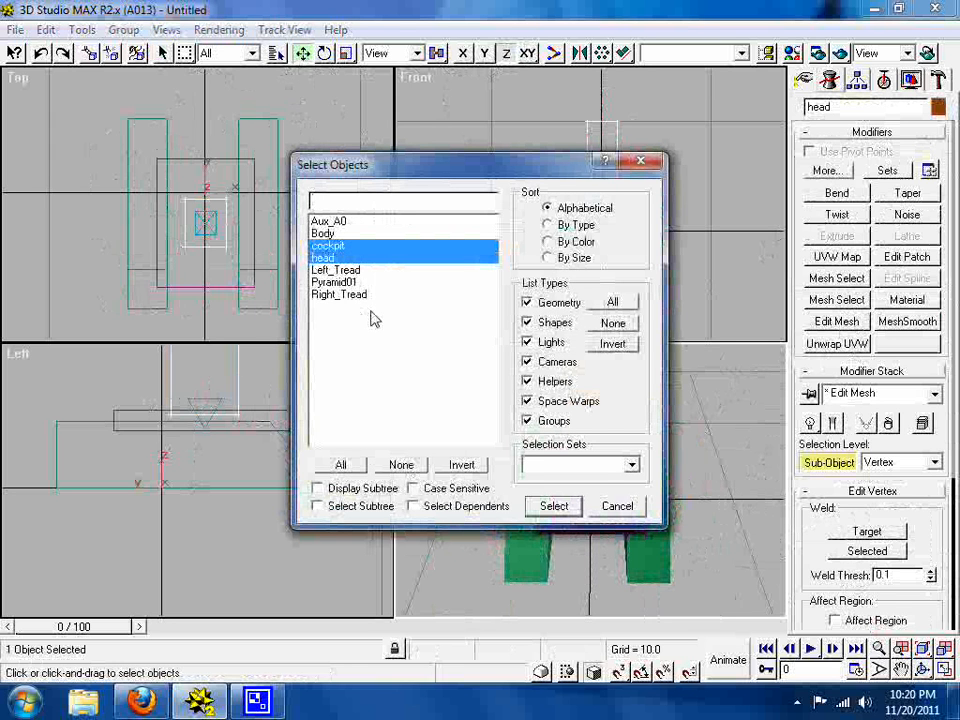
ctrl+click(327, 222)
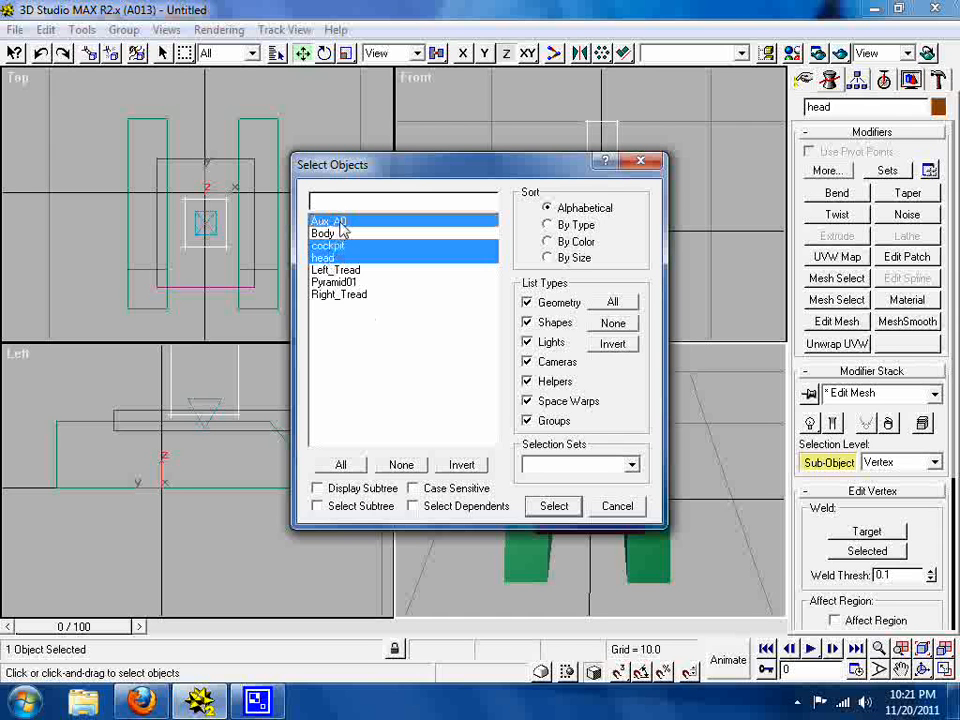
click(552, 506)
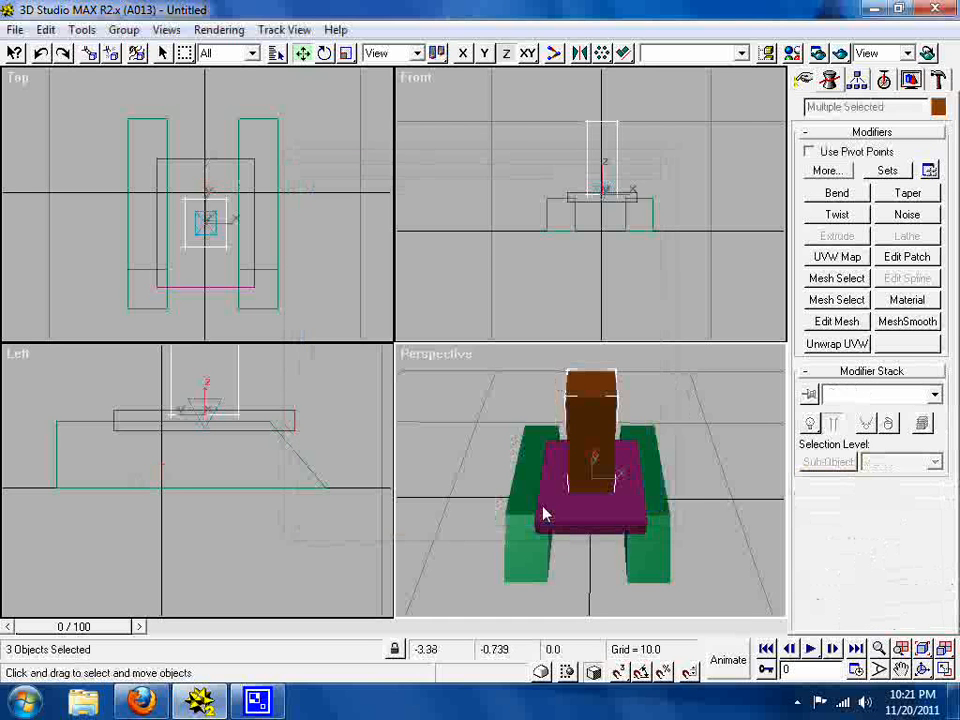
click(830, 322)
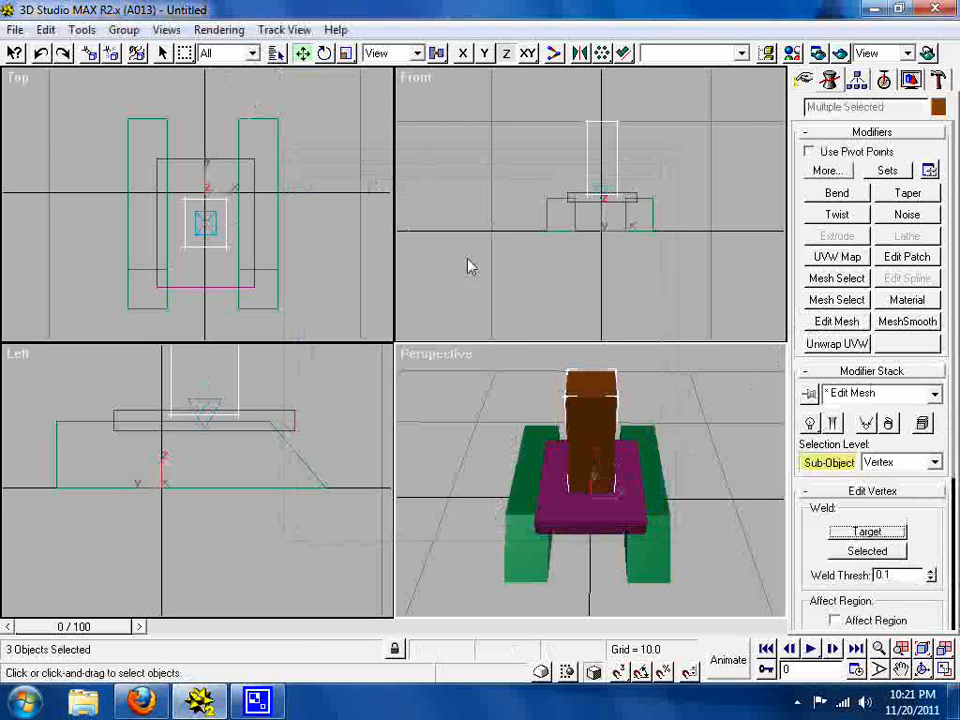
Lower the upper front vertices of the three stacked boxes along Z to slope their front, leave vertex editing and deselect them.
drag(556, 389, 614, 437)
click(672, 406)
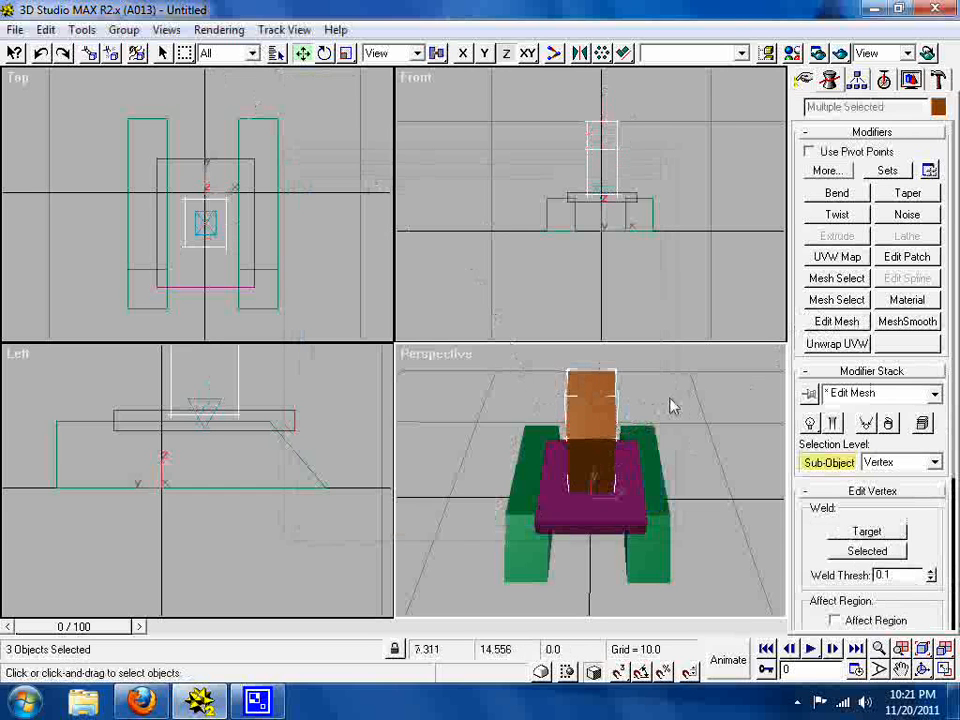
click(805, 463)
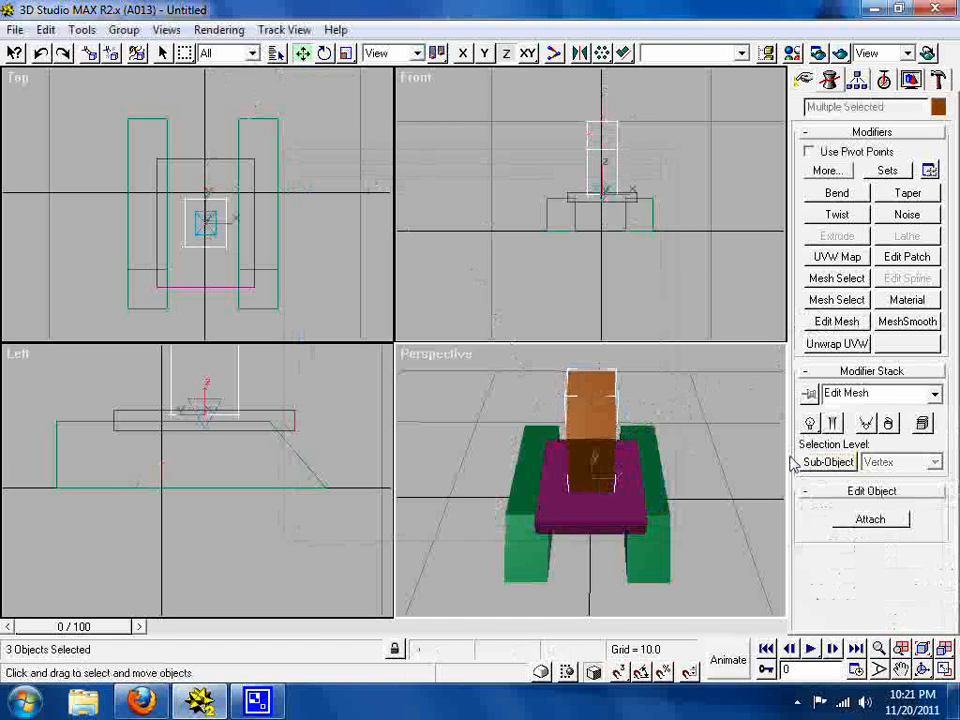
click(729, 462)
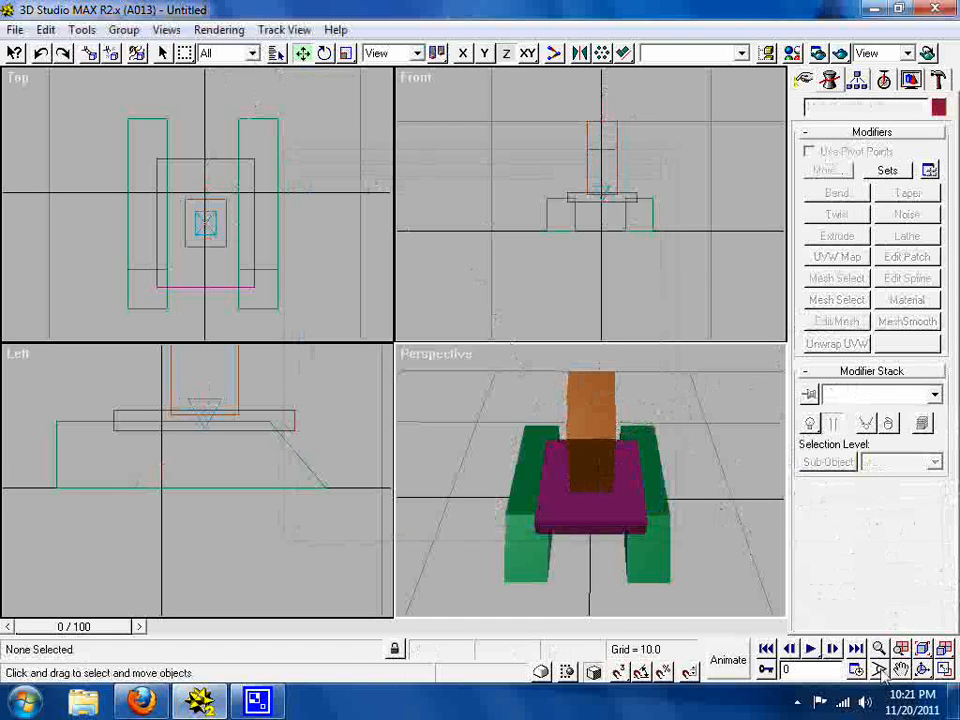
Select the left and right treads together and apply a UVW Mapping modifier to them.
click(922, 669)
mouse_move(617, 484)
mouse_down()
mouse_move(520, 481)
mouse_move(506, 452)
mouse_move(641, 471)
mouse_move(634, 489)
mouse_move(608, 485)
mouse_up()
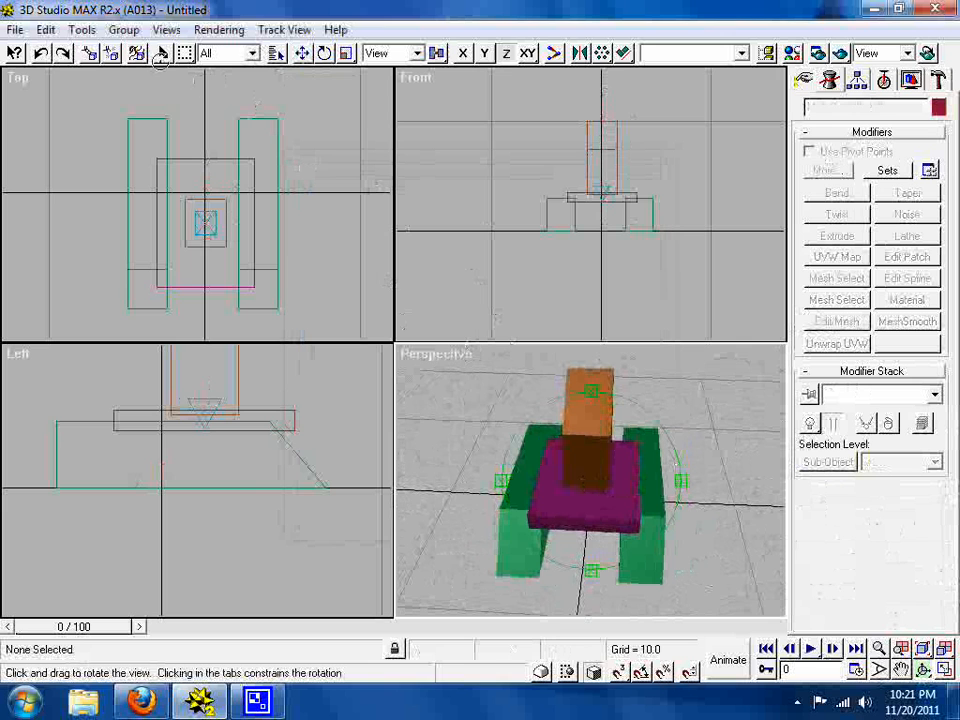
click(163, 53)
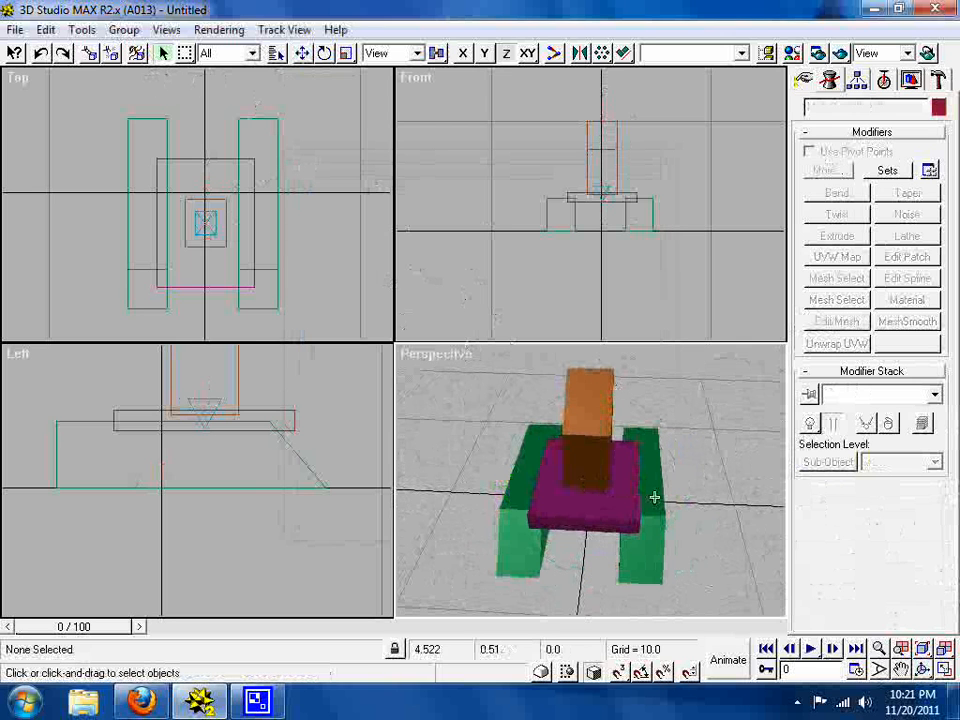
click(657, 565)
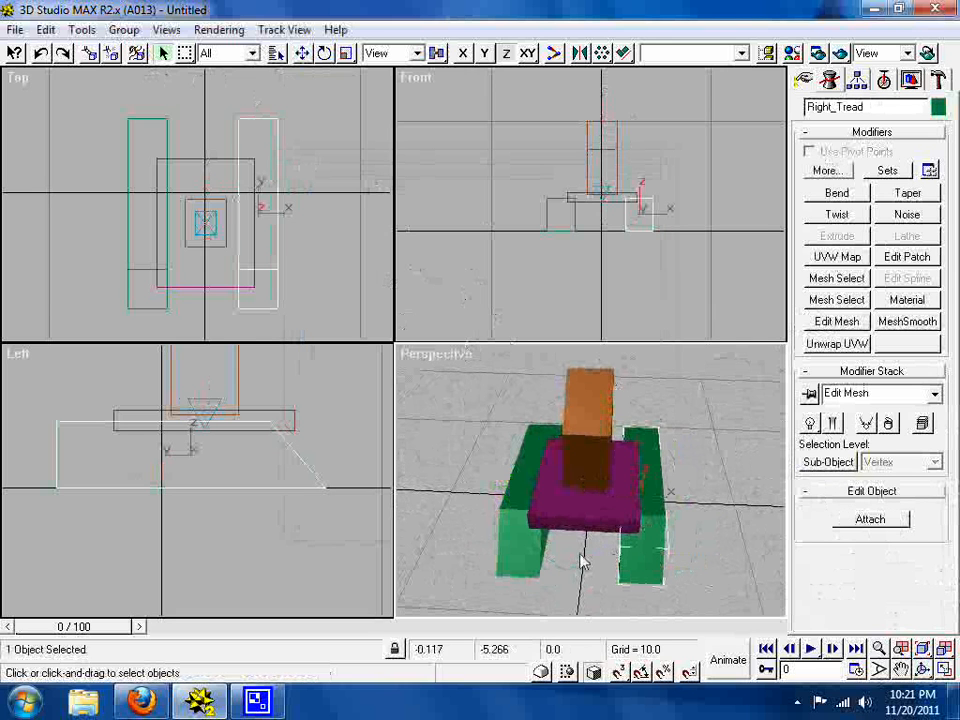
ctrl+click(521, 547)
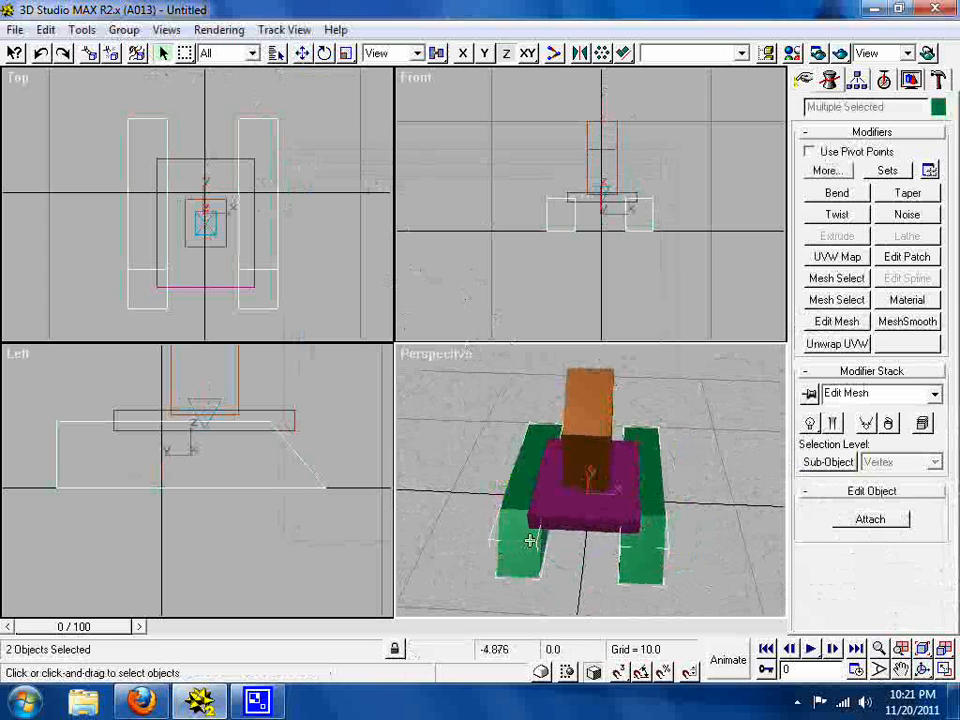
click(827, 258)
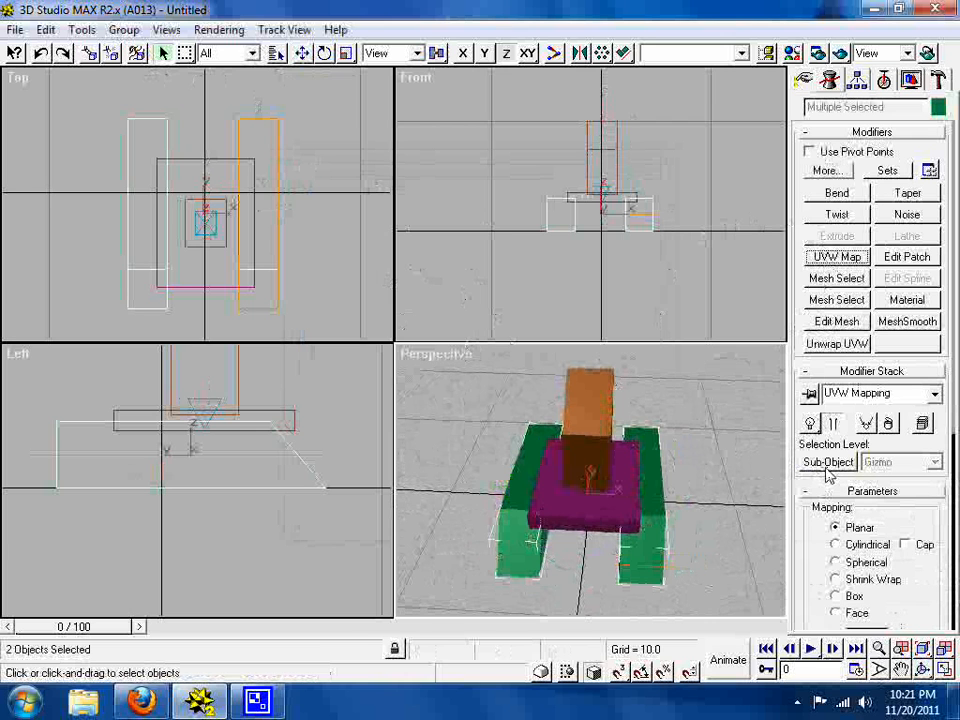
Apply an Edit Mesh modifier to both treads and set its sub-object level to Face.
click(836, 322)
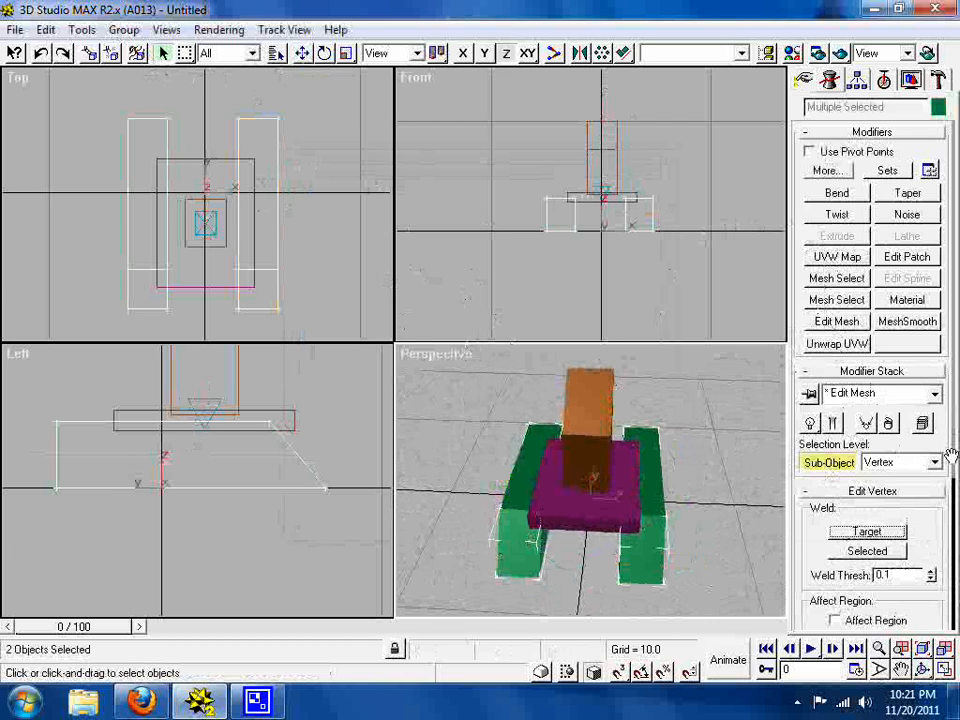
click(934, 462)
click(904, 492)
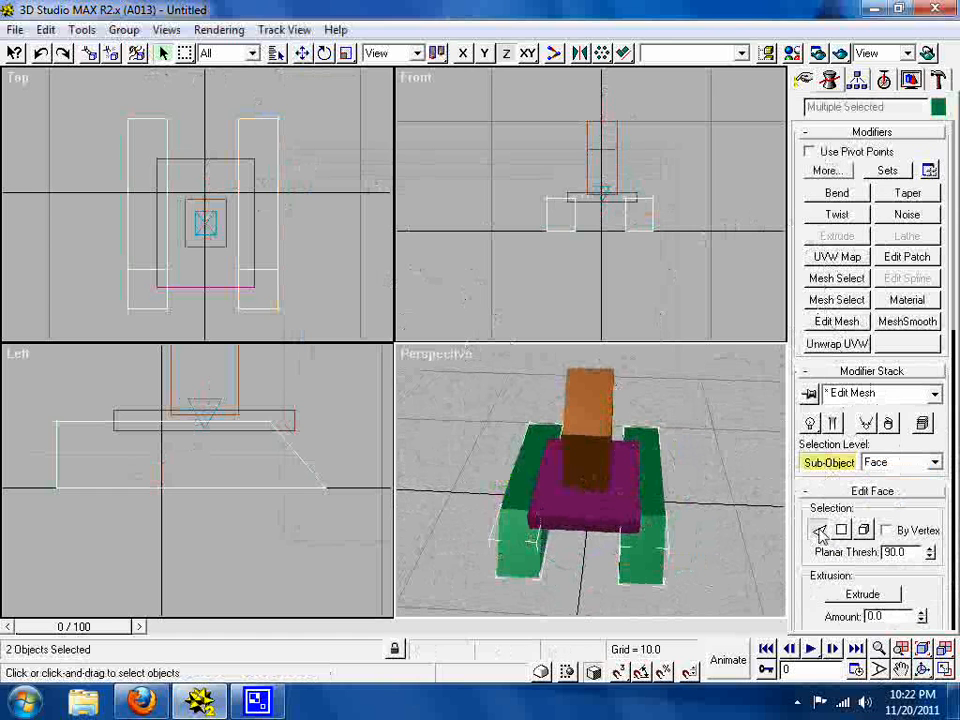
drag(951, 545, 767, 285)
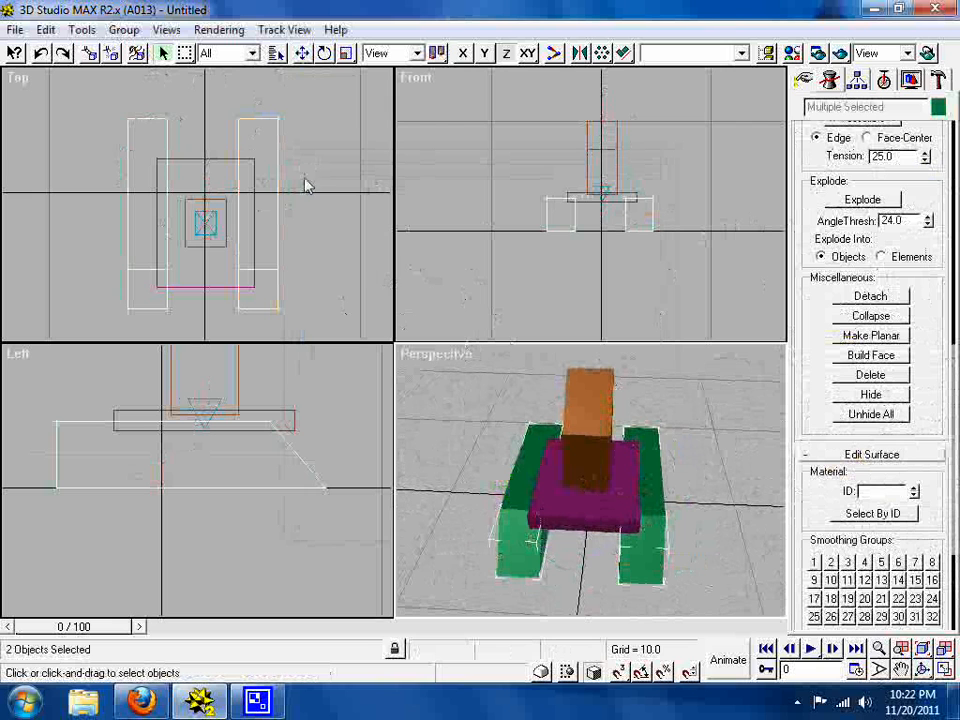
click(647, 468)
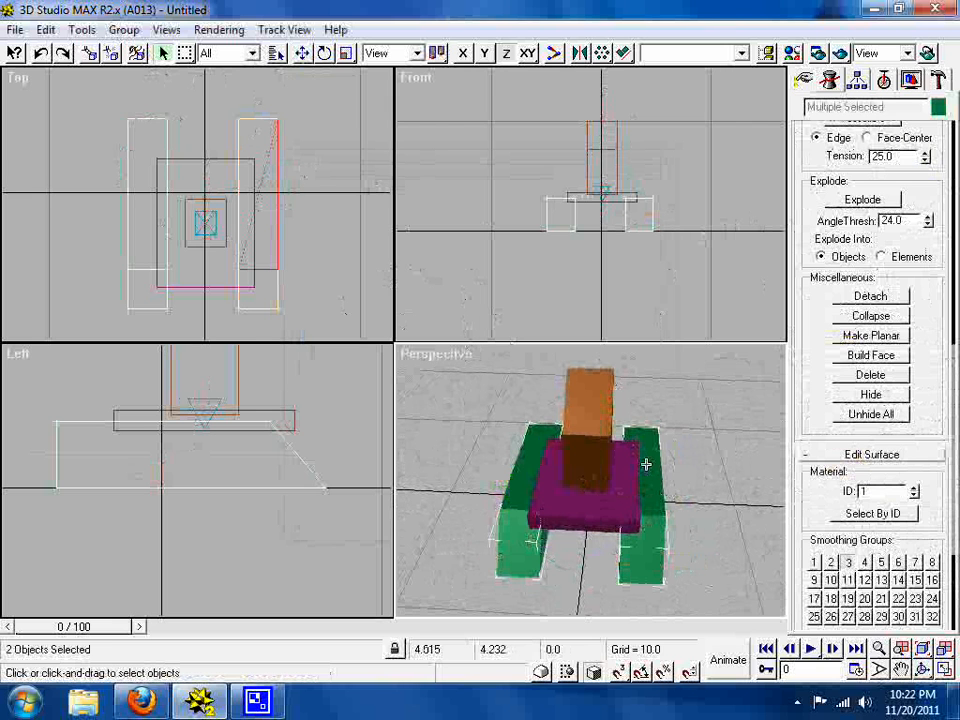
click(638, 437)
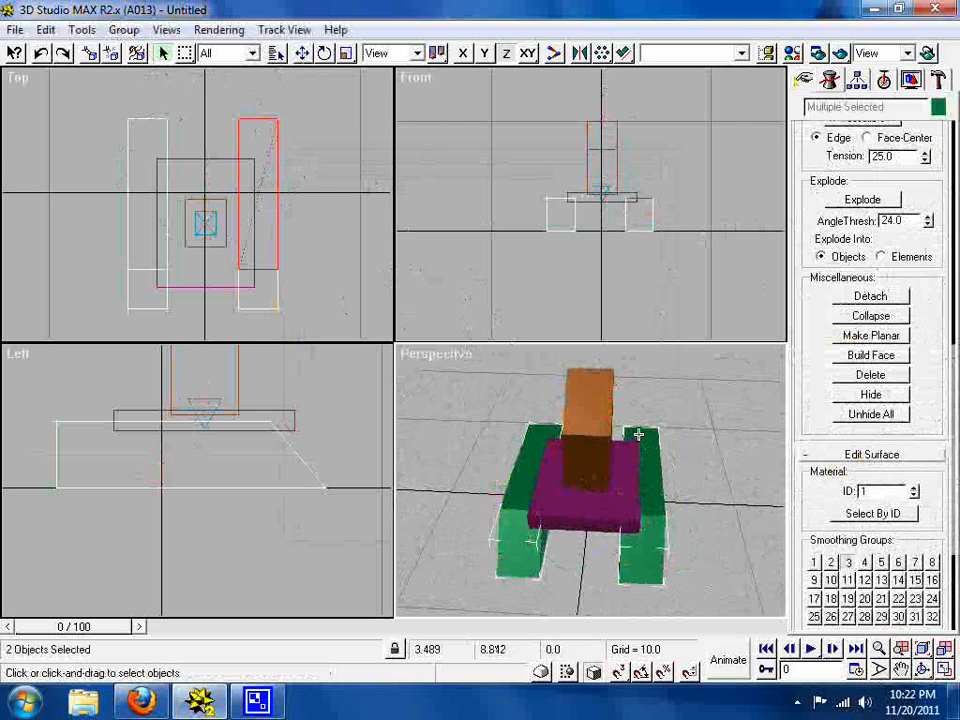
ctrl+click(641, 568)
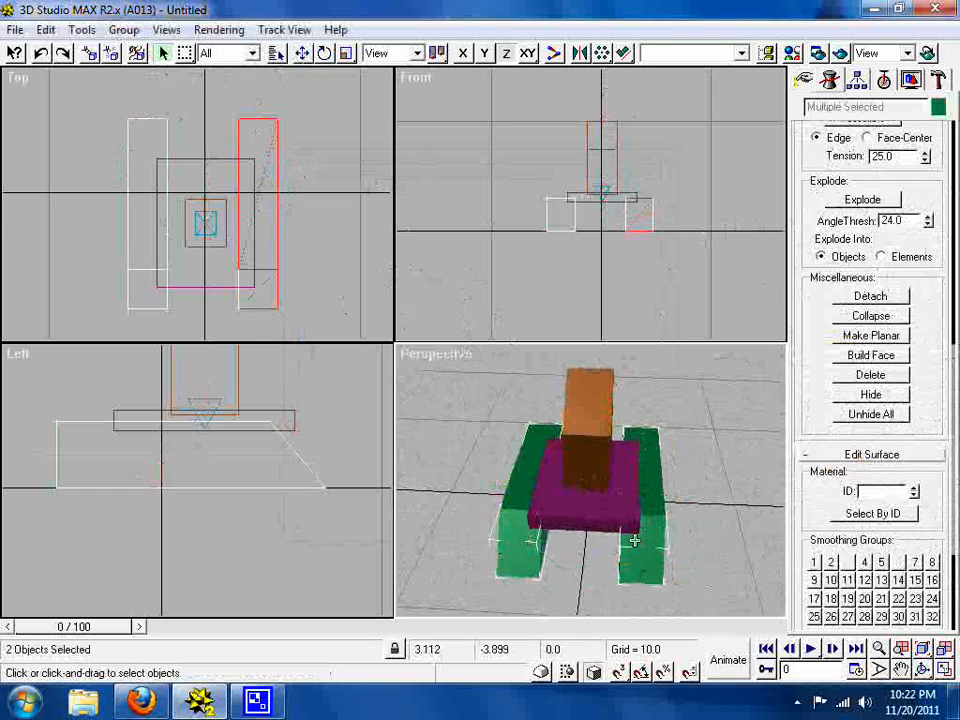
ctrl+click(518, 563)
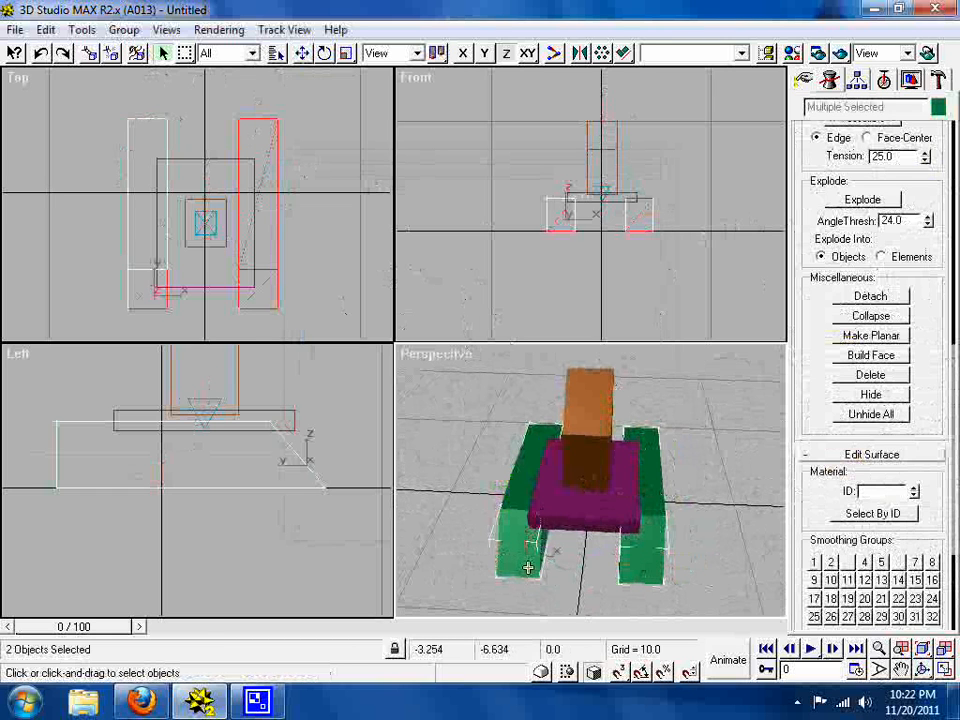
ctrl+click(525, 492)
ctrl+click(512, 478)
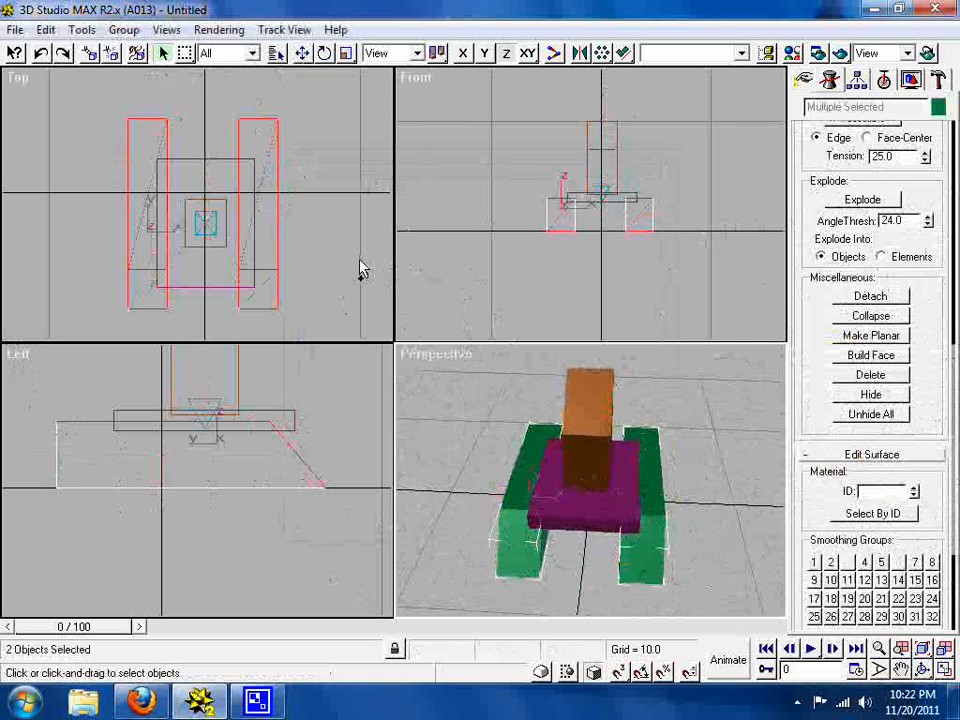
click(478, 540)
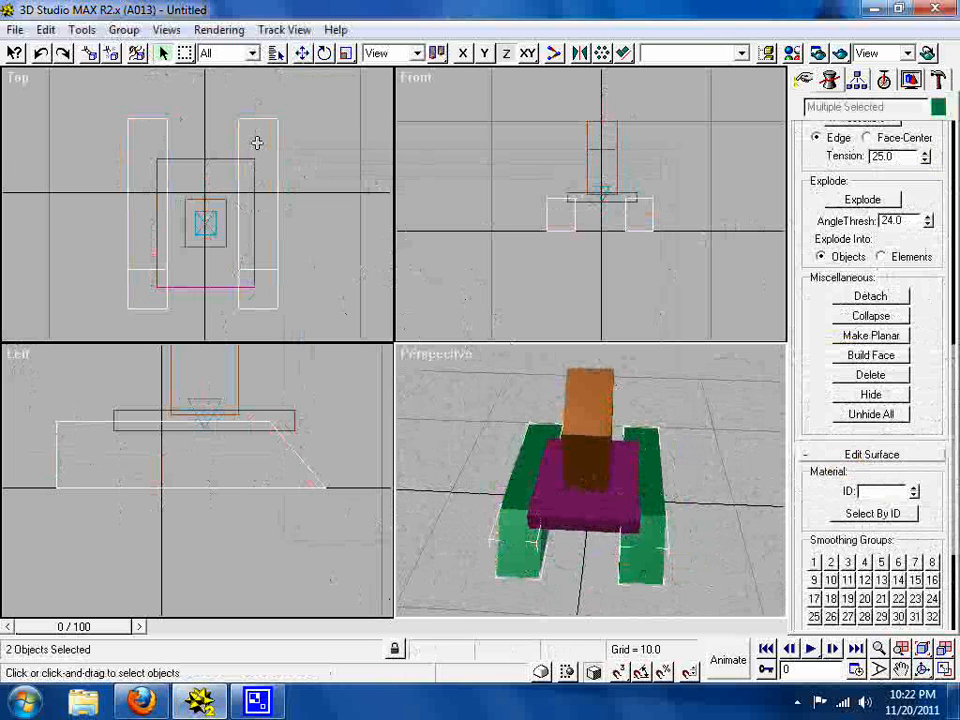
Select the sloped front faces of both treads, apply a UVW Mapping modifier to them and enter its Gizmo level.
click(511, 531)
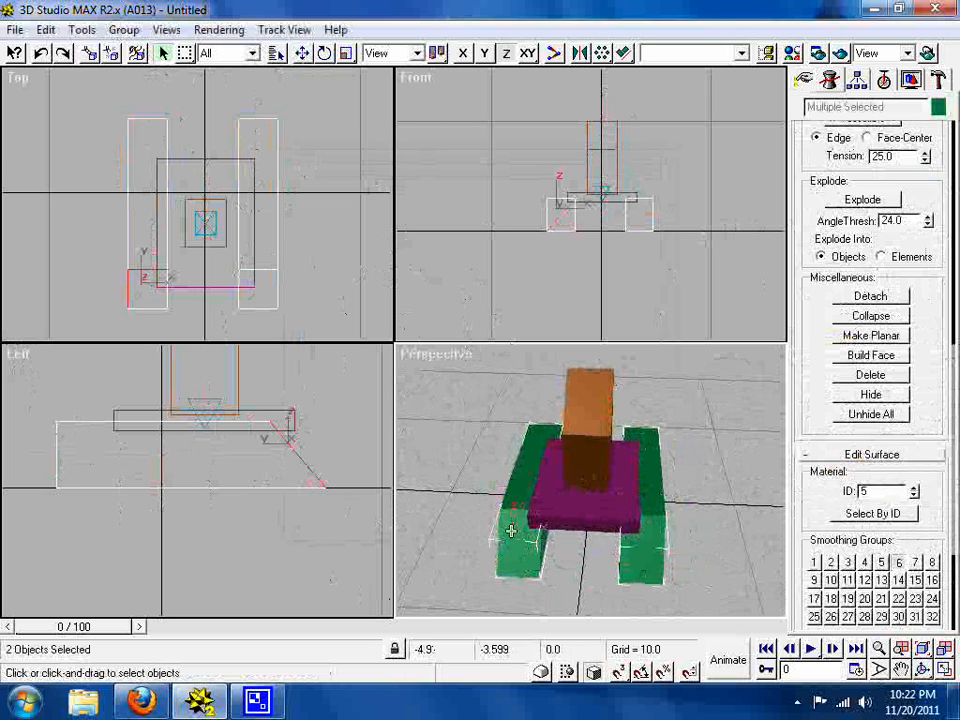
click(529, 566)
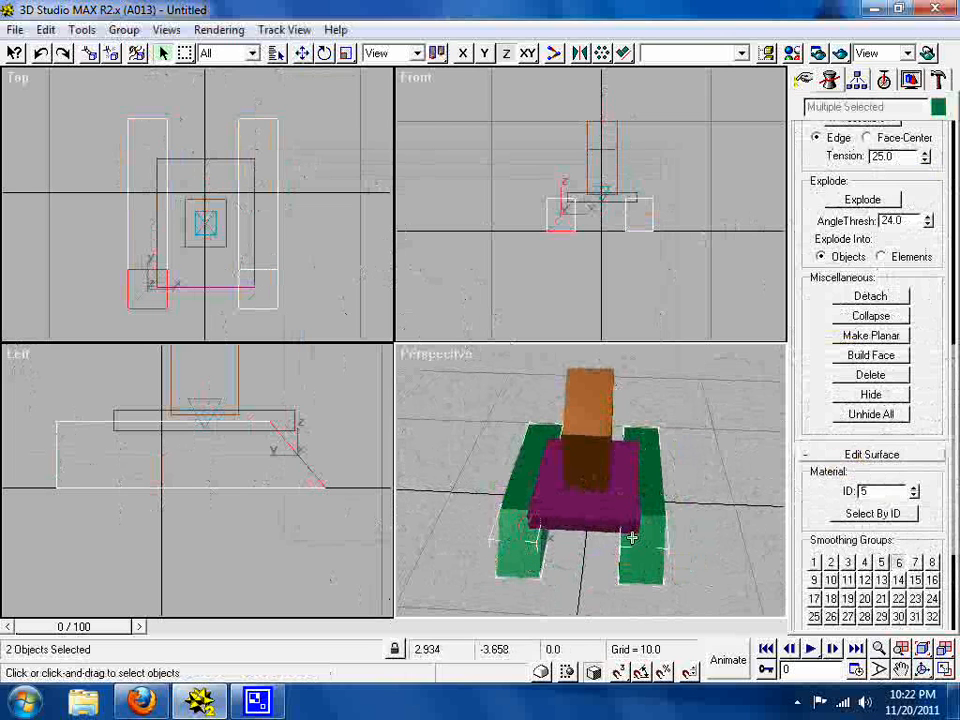
ctrl+click(650, 575)
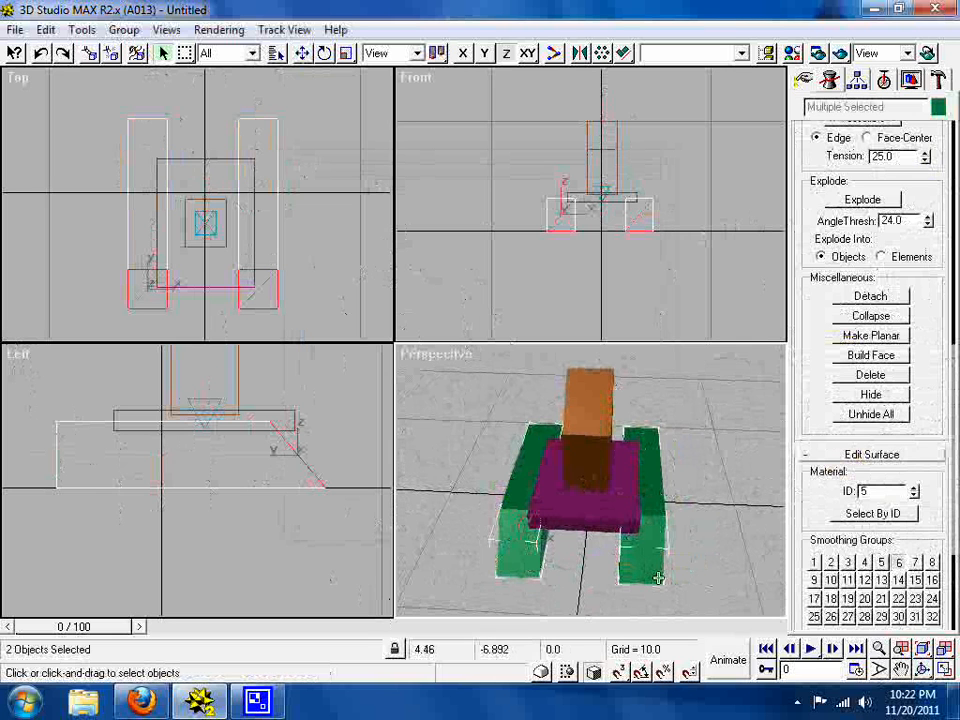
click(951, 191)
click(836, 250)
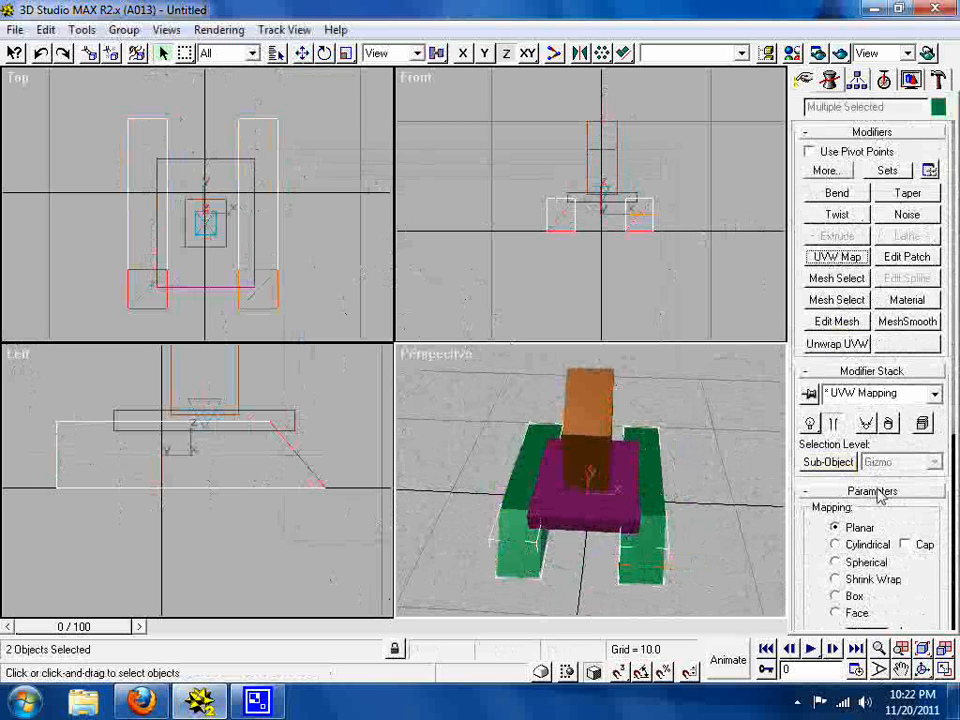
click(838, 466)
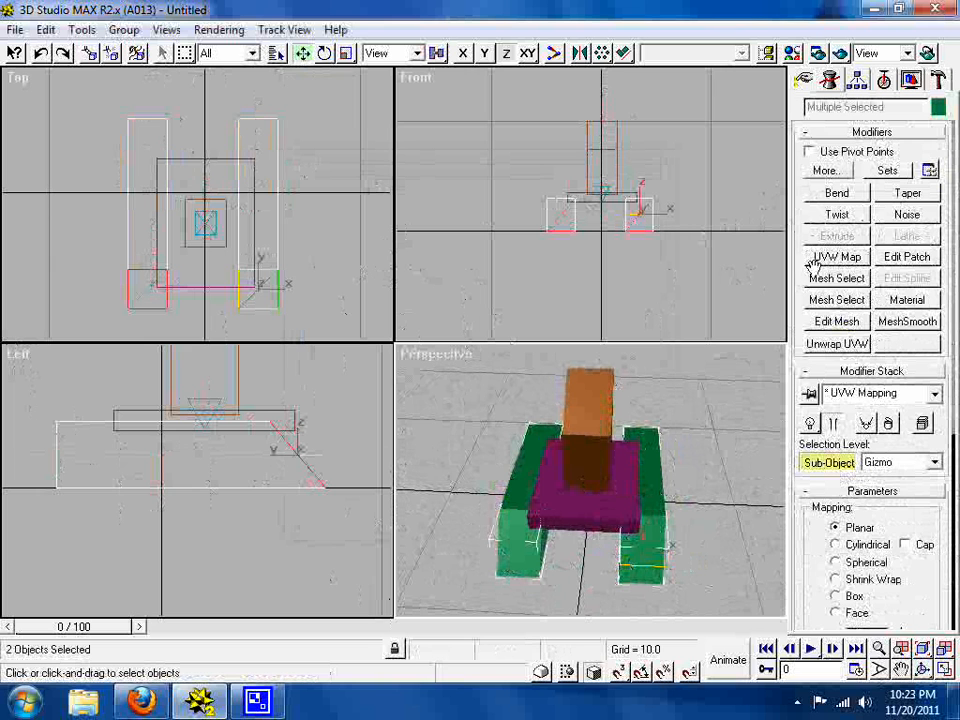
Add another Edit Mesh modifier above the UVW Mapping on both treads and set its sub-object level to Face.
click(836, 321)
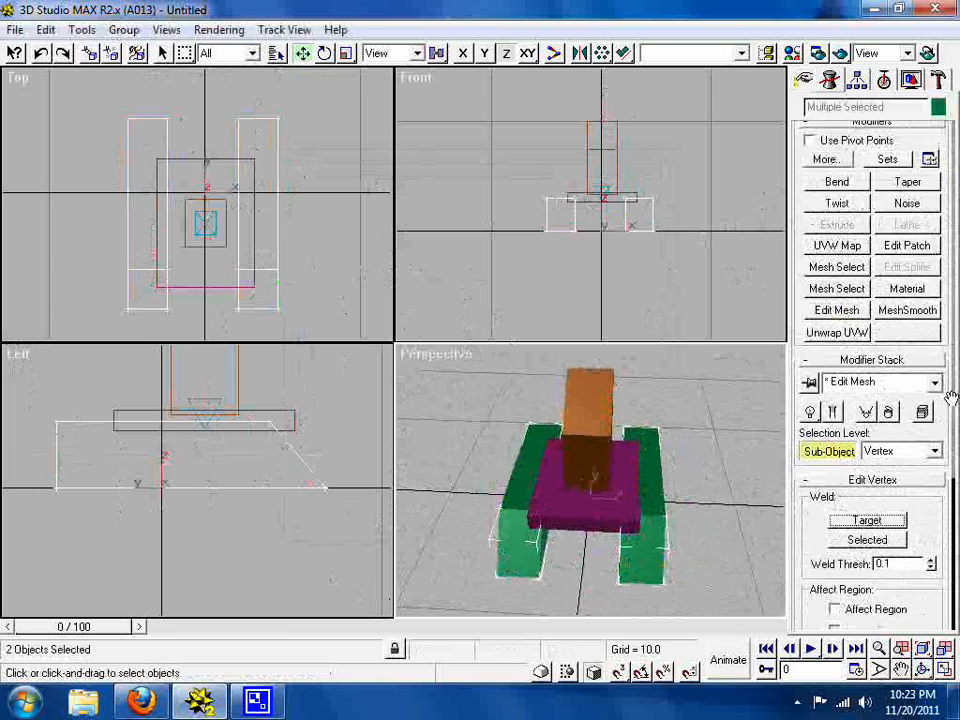
drag(951, 398, 917, 336)
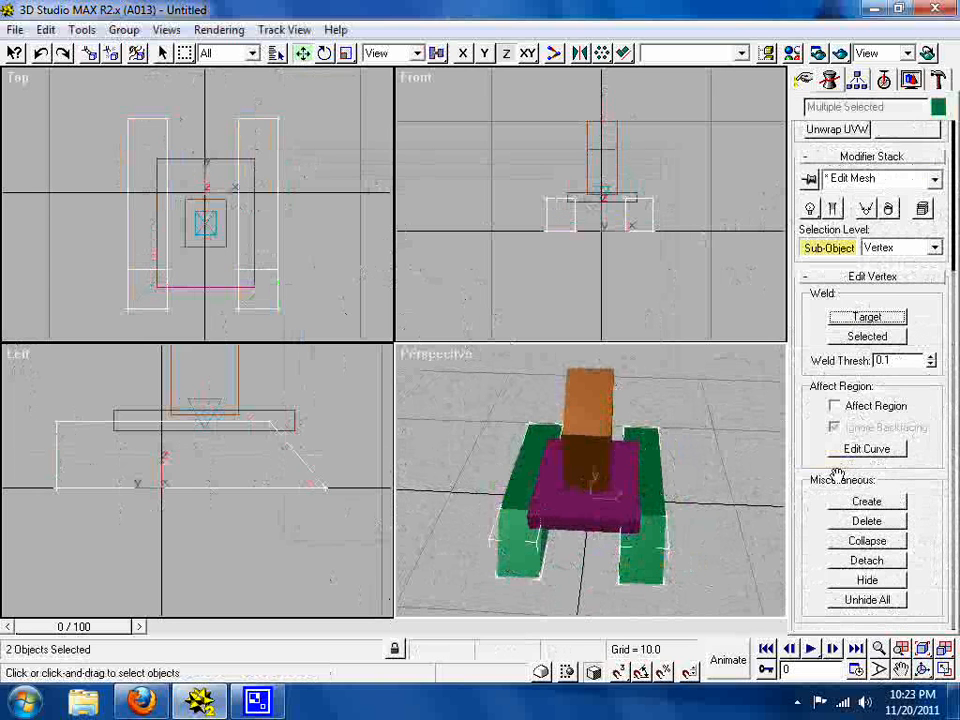
click(898, 248)
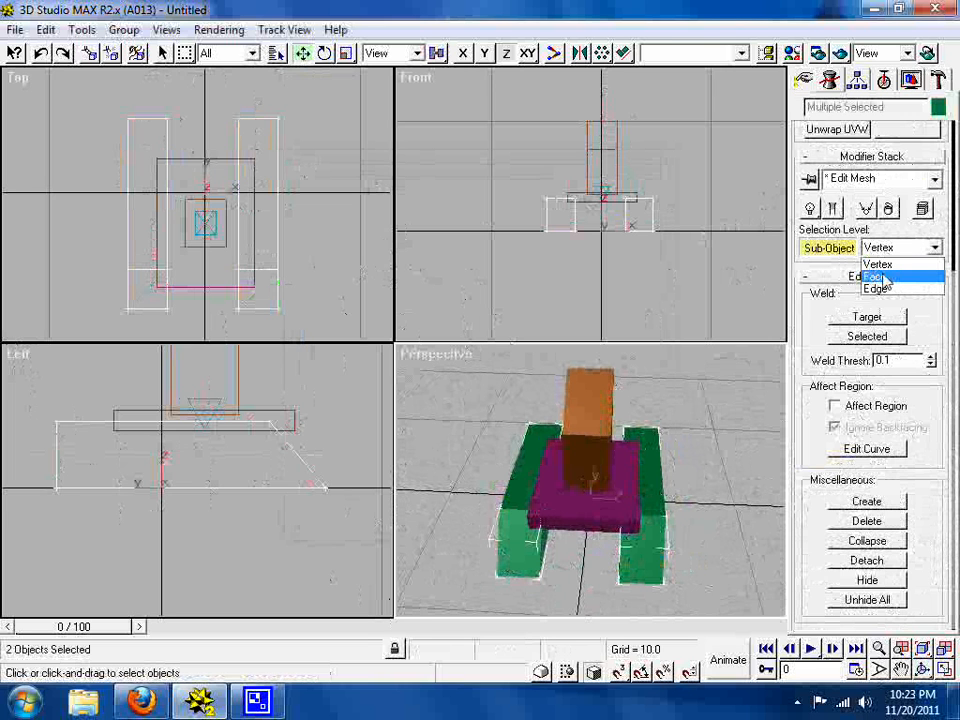
click(877, 277)
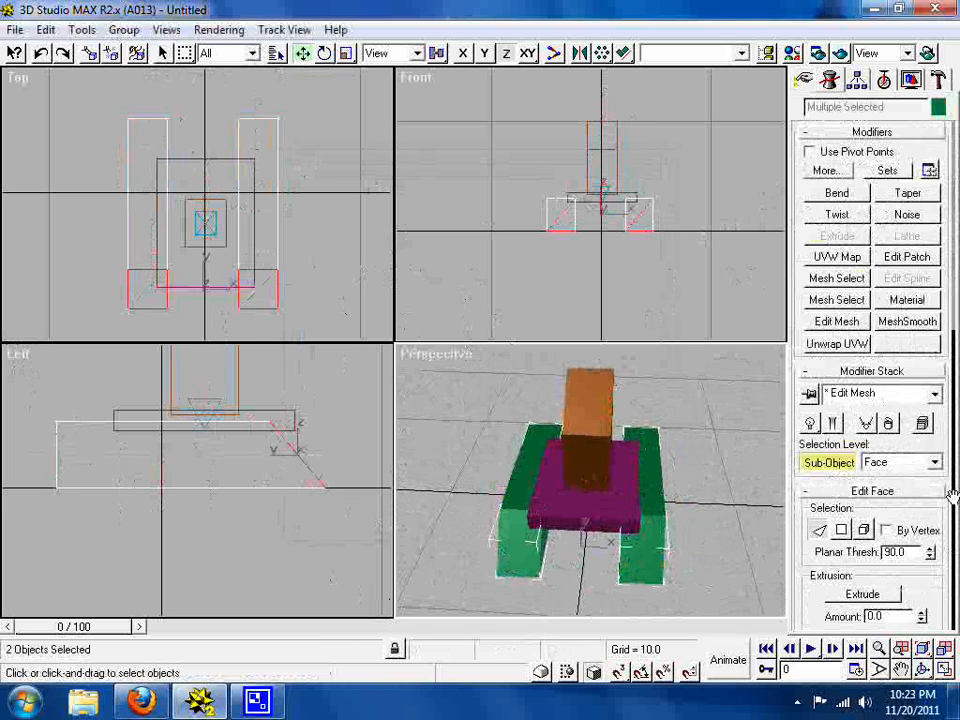
drag(952, 497, 915, 491)
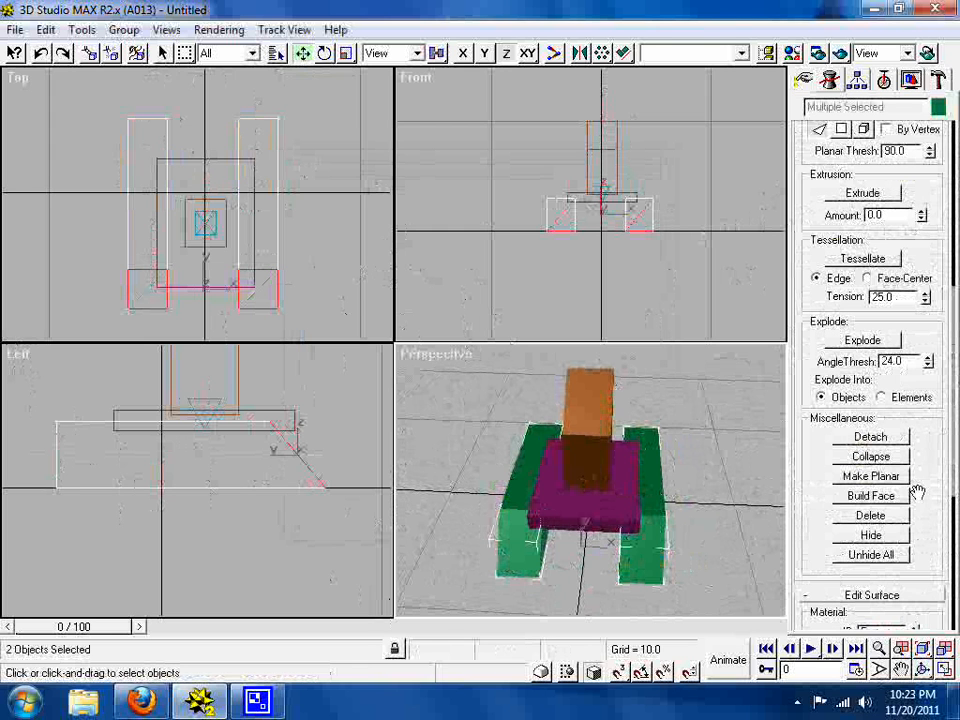
click(872, 497)
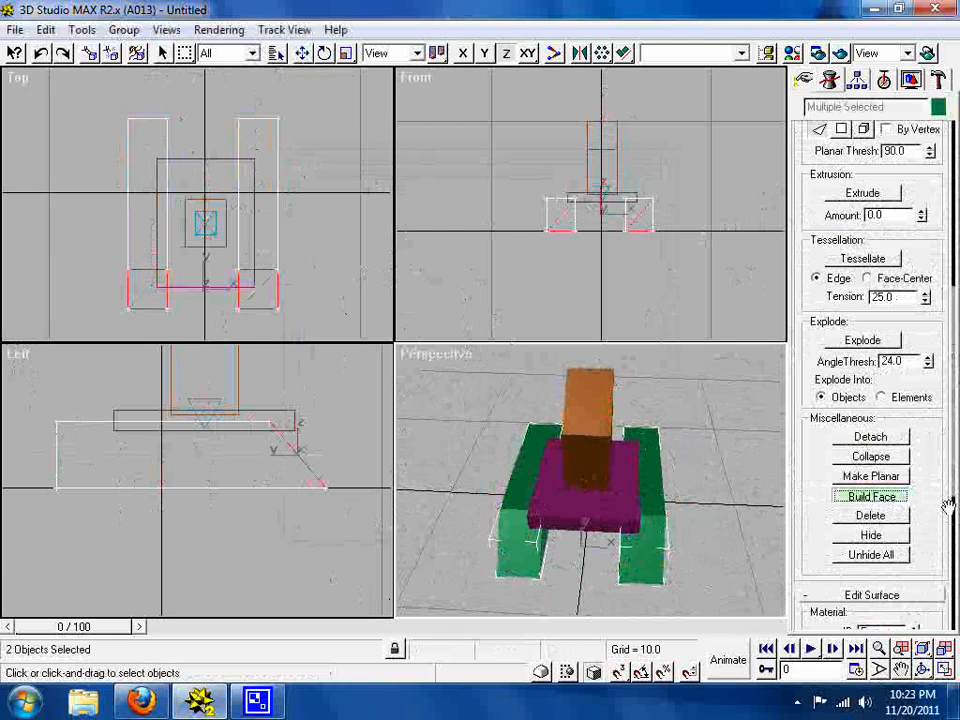
drag(947, 505, 945, 177)
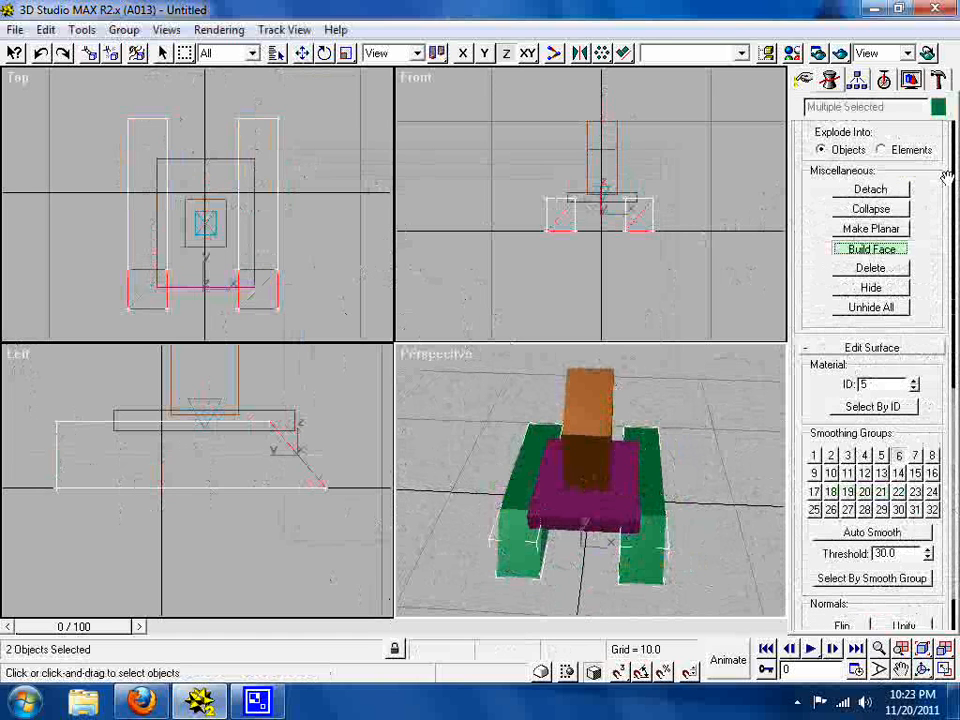
drag(945, 177, 943, 299)
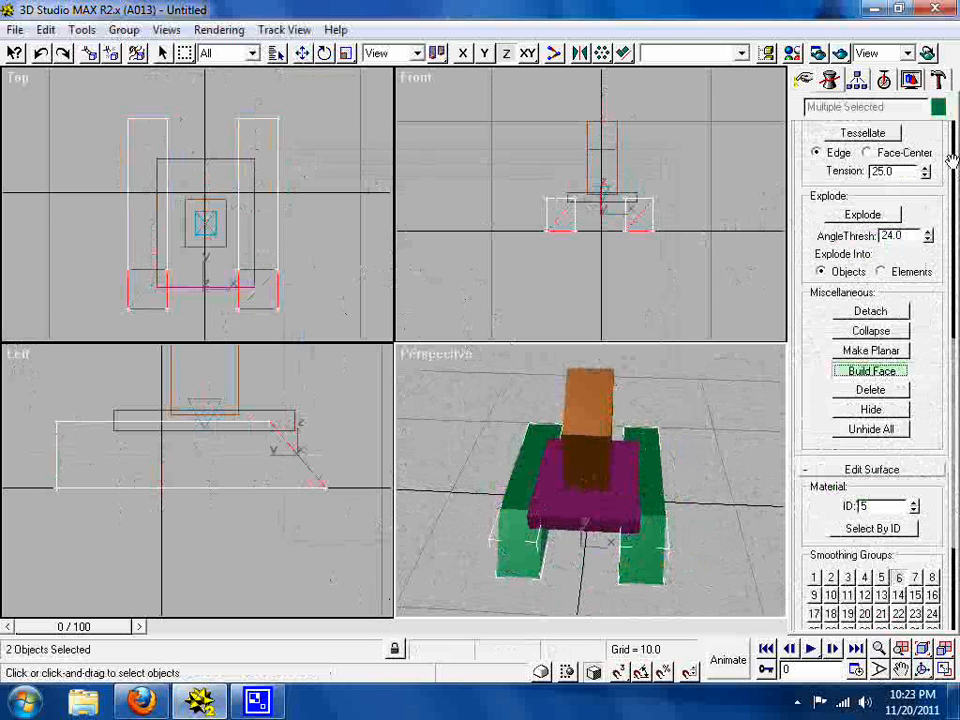
drag(952, 224, 952, 225)
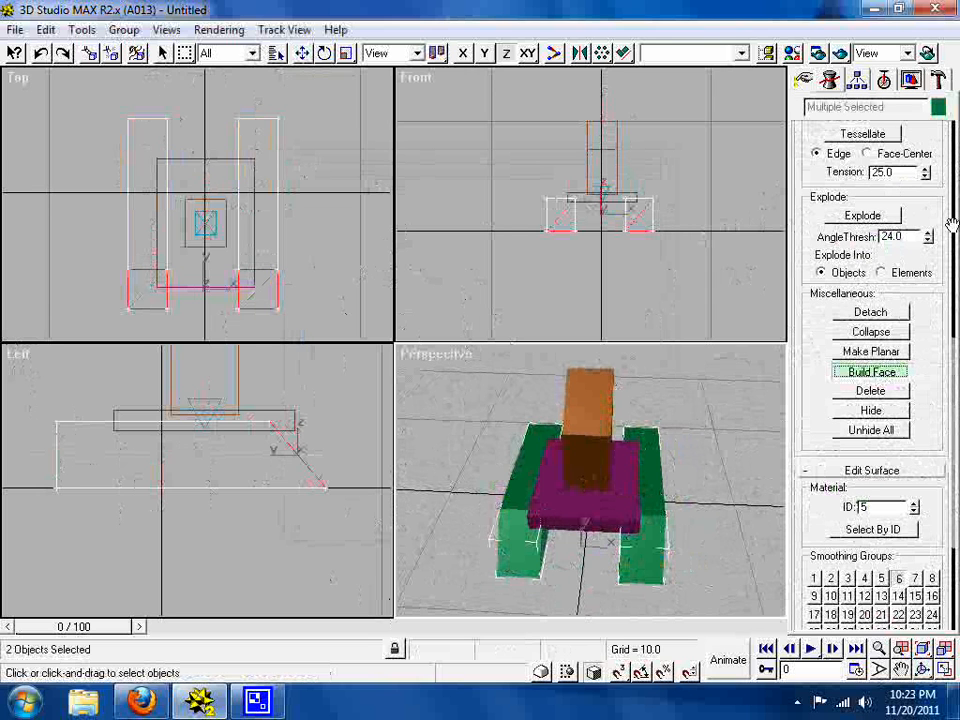
click(952, 224)
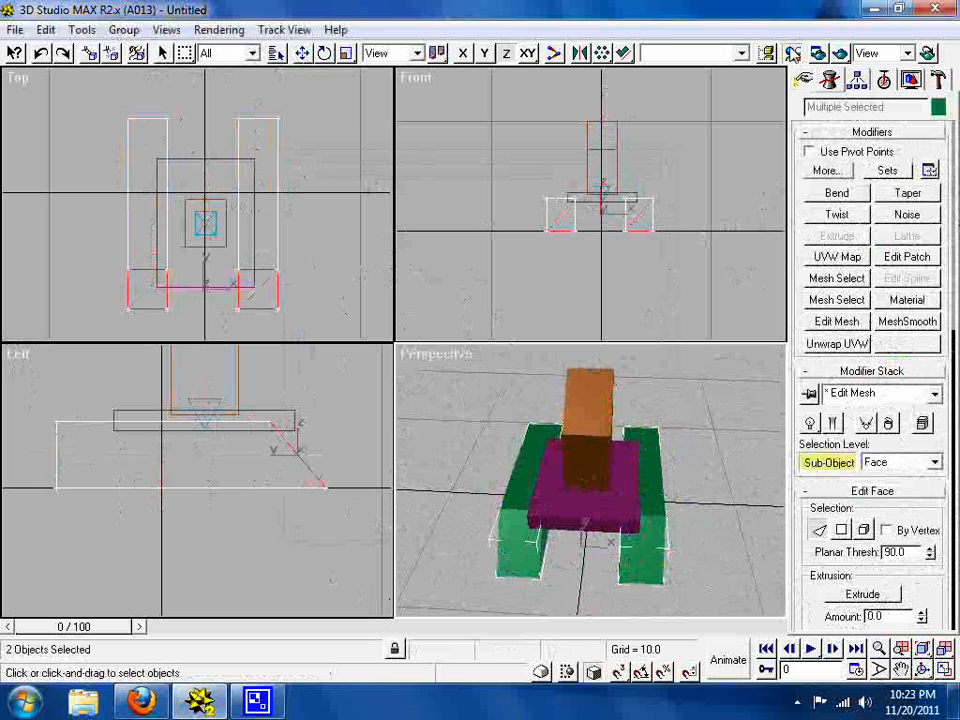
Assign the teal material to both treads and give its Diffuse channel a Bitmap map.
click(793, 54)
click(182, 302)
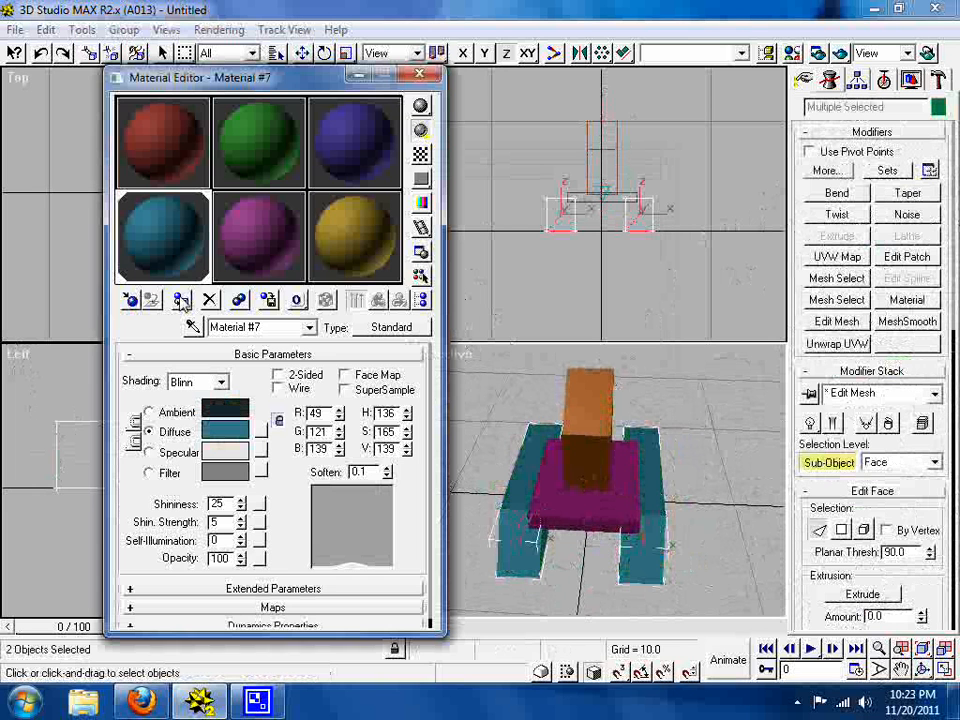
click(260, 432)
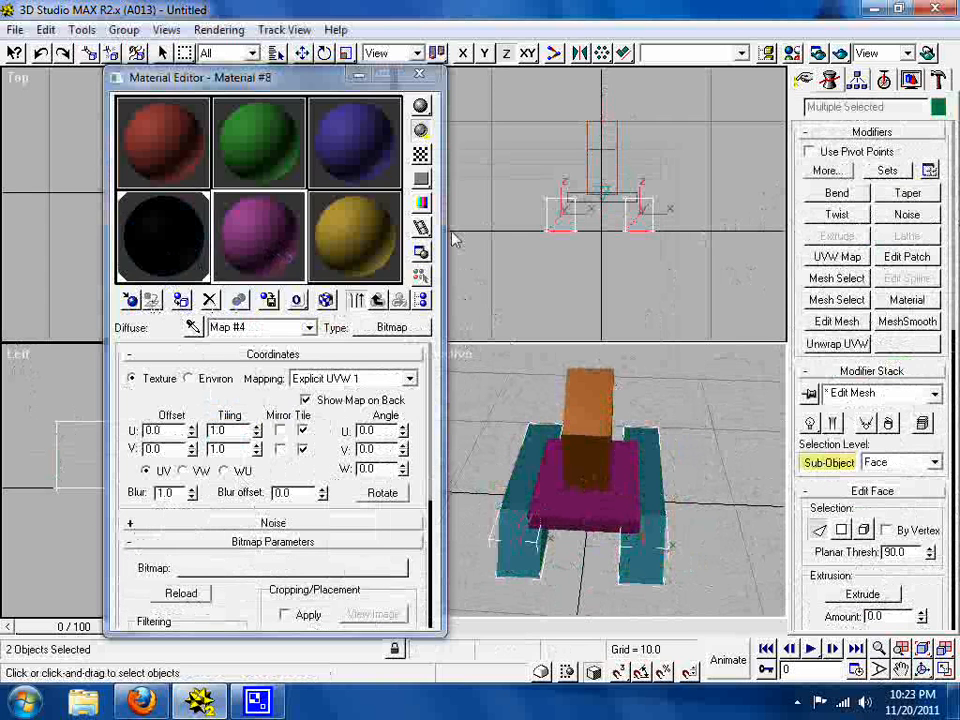
Load a portrait image from the faces folder in c:\dynamix\starsiege as the diffuse bitmap for the treads.
click(288, 568)
double_click(262, 281)
click(283, 327)
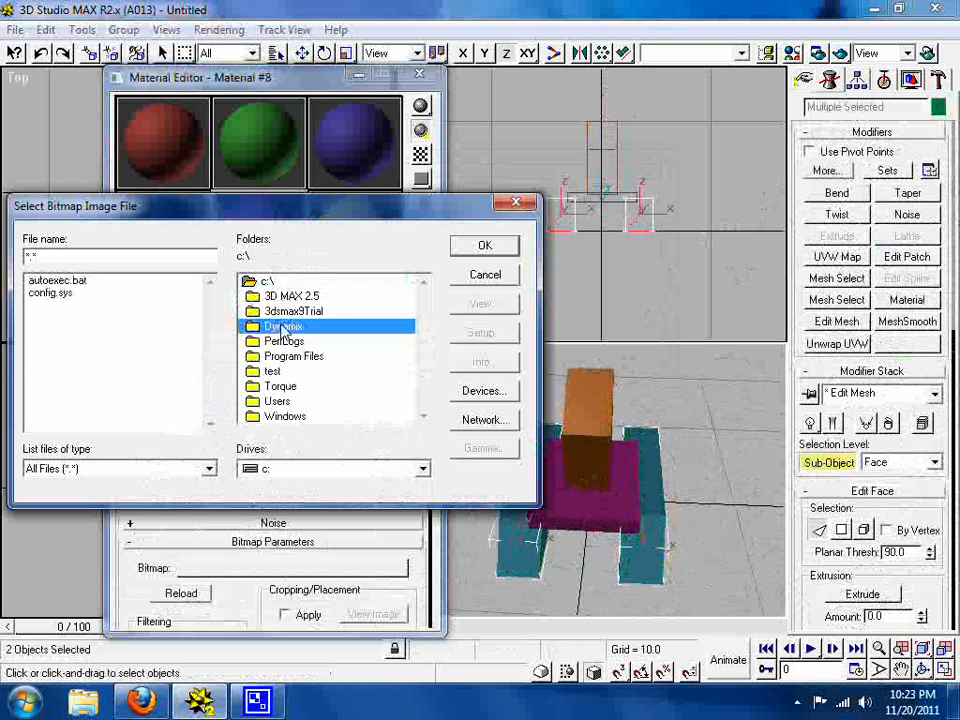
double_click(283, 327)
double_click(283, 313)
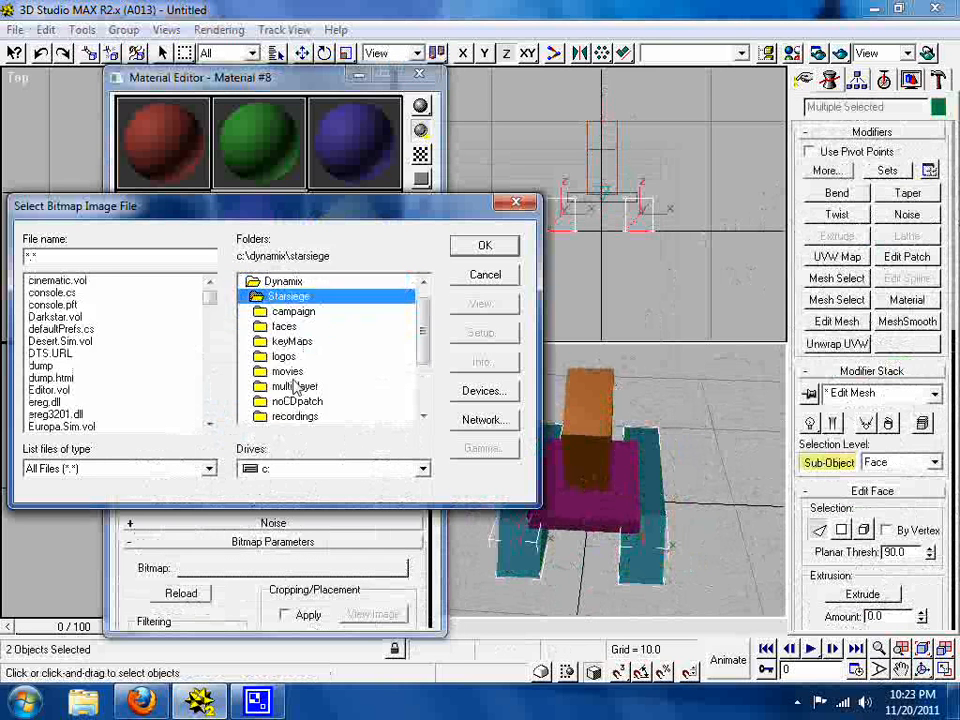
click(296, 329)
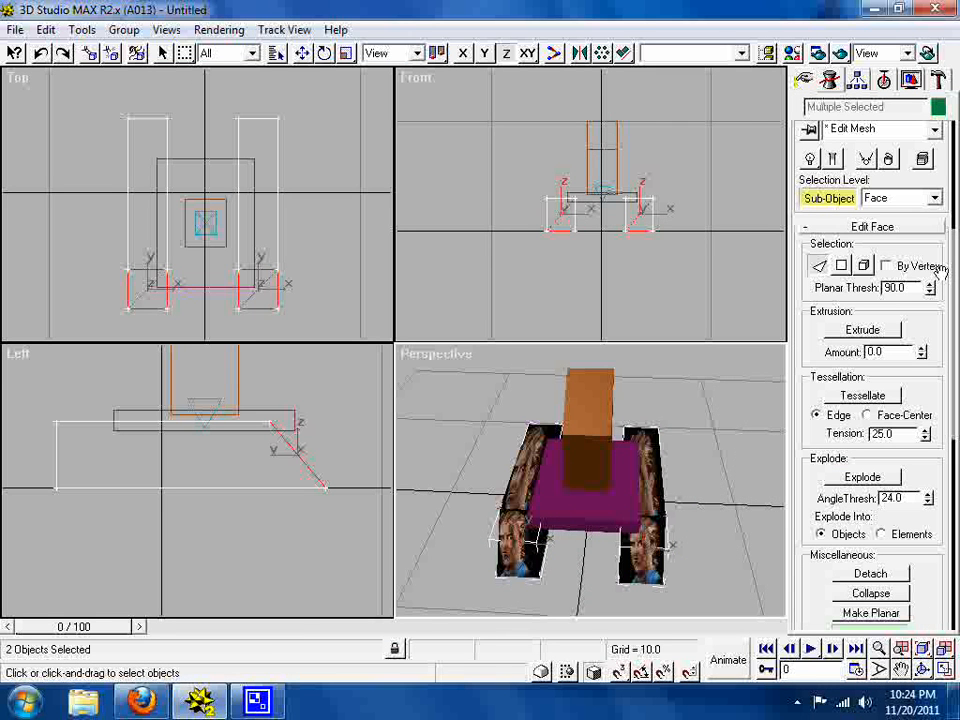
Turn off Build Face mode in the treads' Edit Mesh modifier.
drag(940, 271, 940, 154)
click(870, 519)
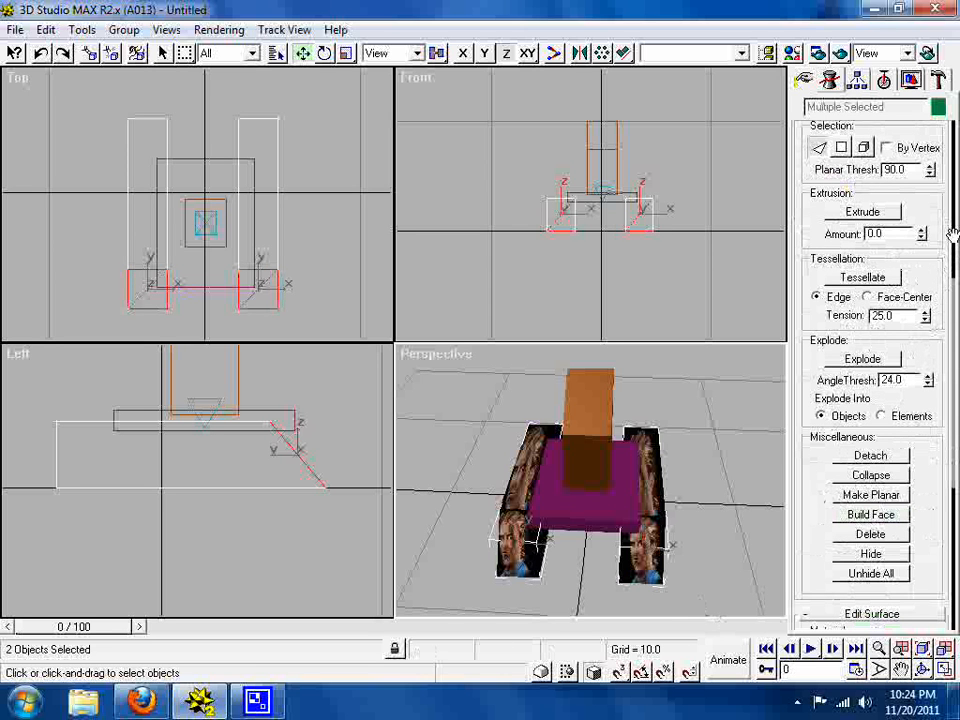
Add a UVW Mapping modifier to the selected tread faces and try moving its gizmo along Z and Y.
drag(952, 233, 952, 597)
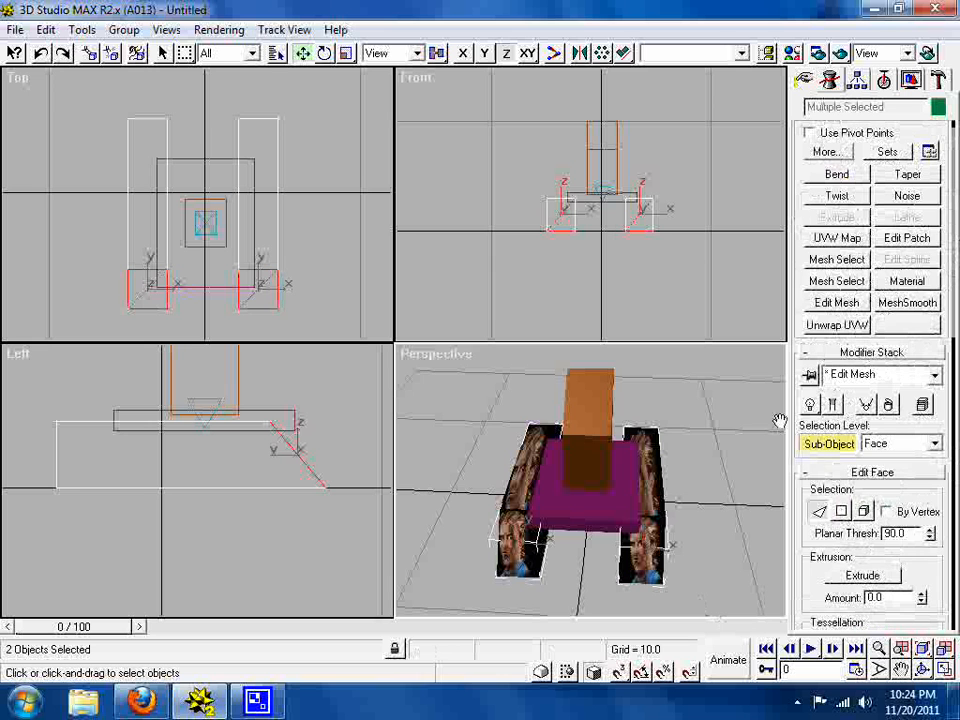
click(837, 239)
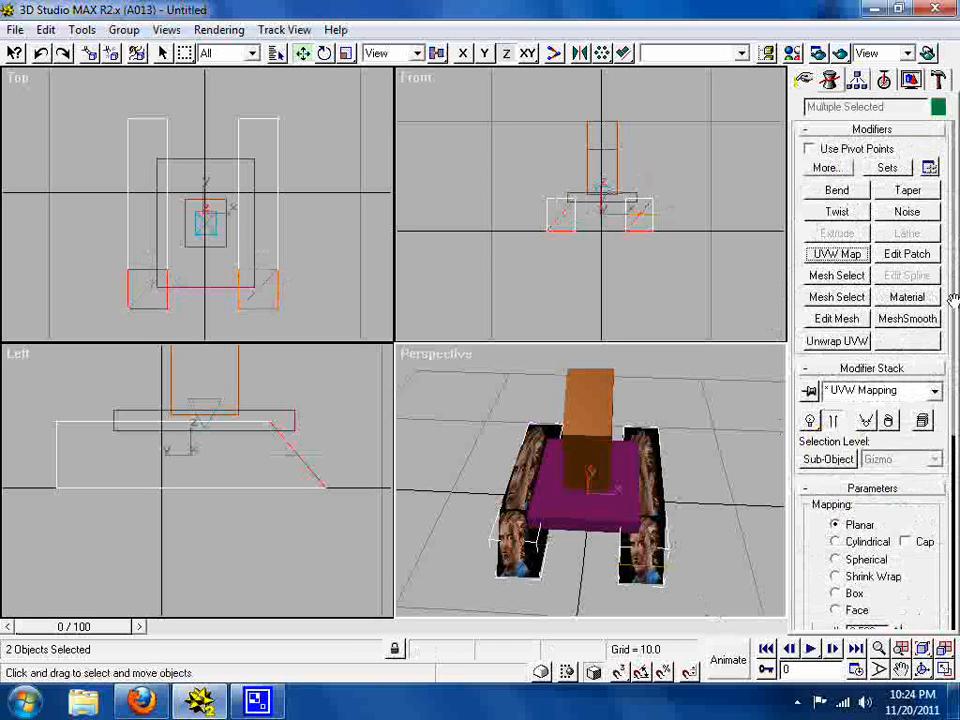
drag(952, 300, 956, 191)
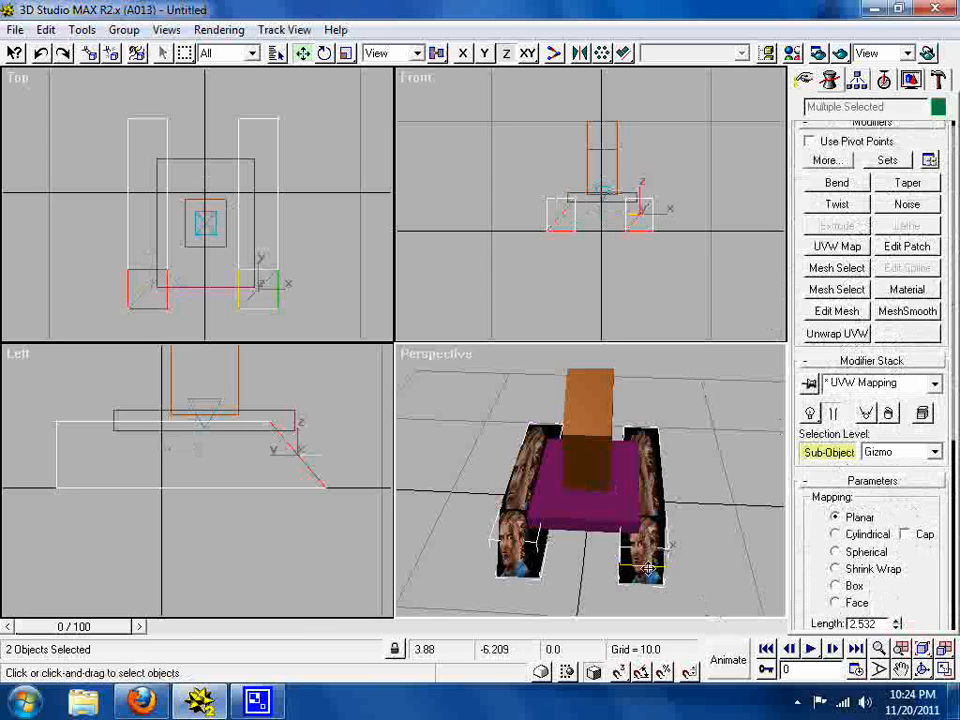
drag(648, 566, 650, 614)
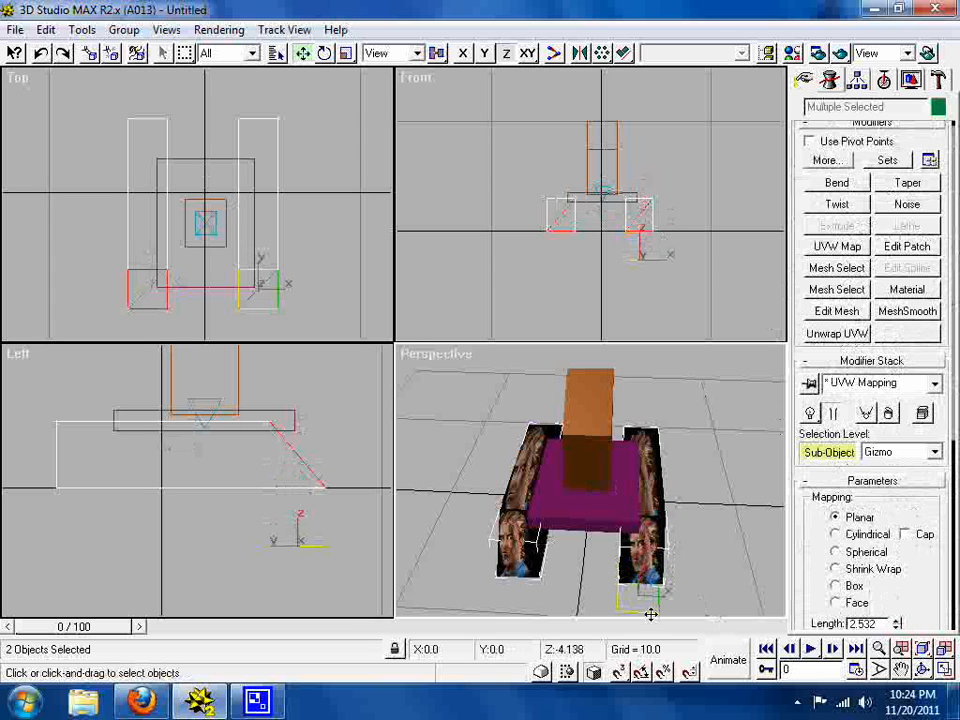
right_click(650, 614)
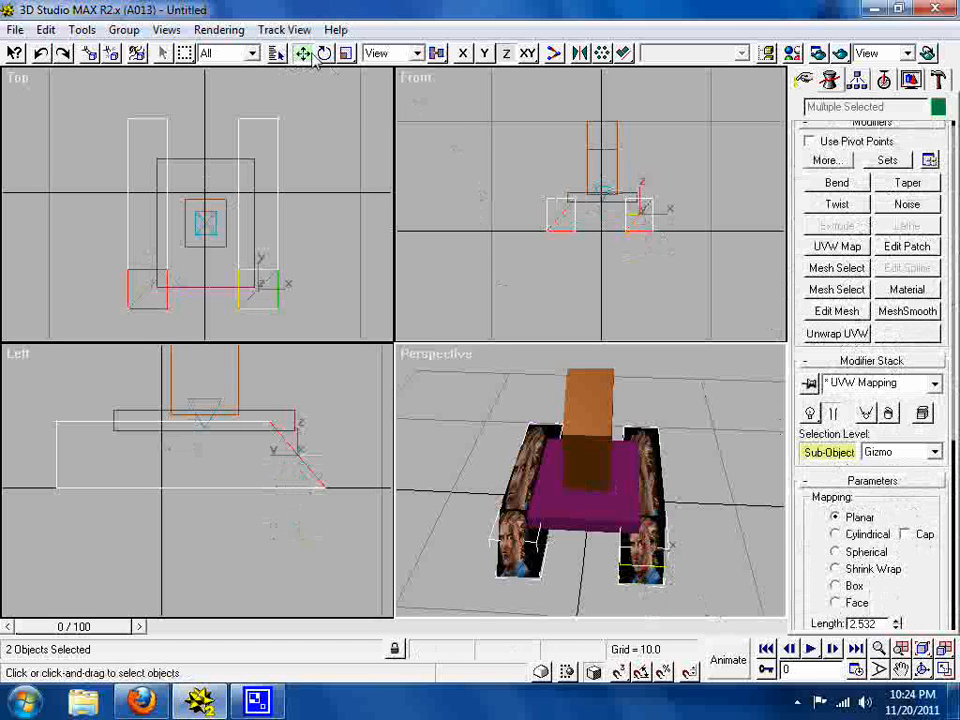
click(484, 53)
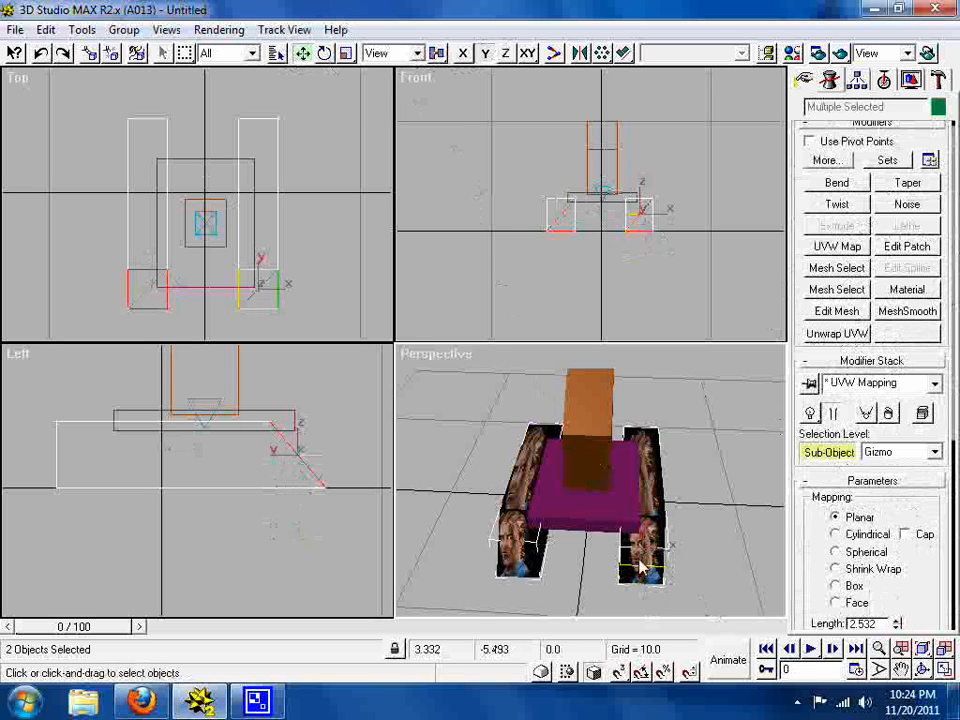
drag(639, 562, 620, 690)
Go to frame 60 and turn on Animate mode.
drag(118, 626, 460, 650)
click(728, 662)
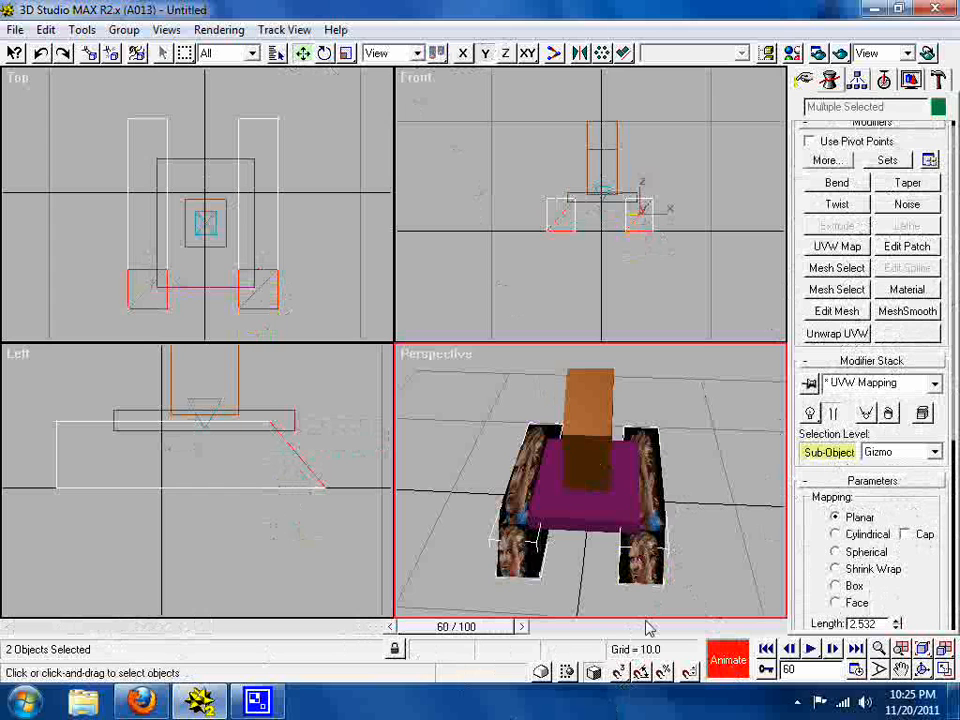
Undo the new UVW Mapping modifier, try moving the selected tread faces along Y, and undo that move.
key(ctrl+z)
key(ctrl+z)
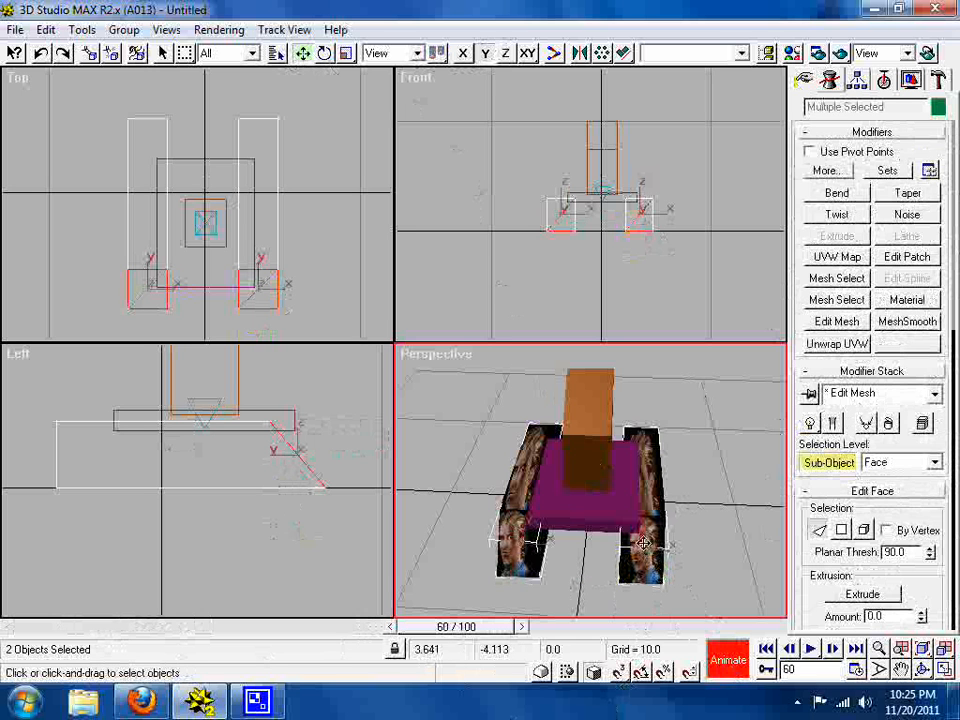
drag(643, 545, 643, 563)
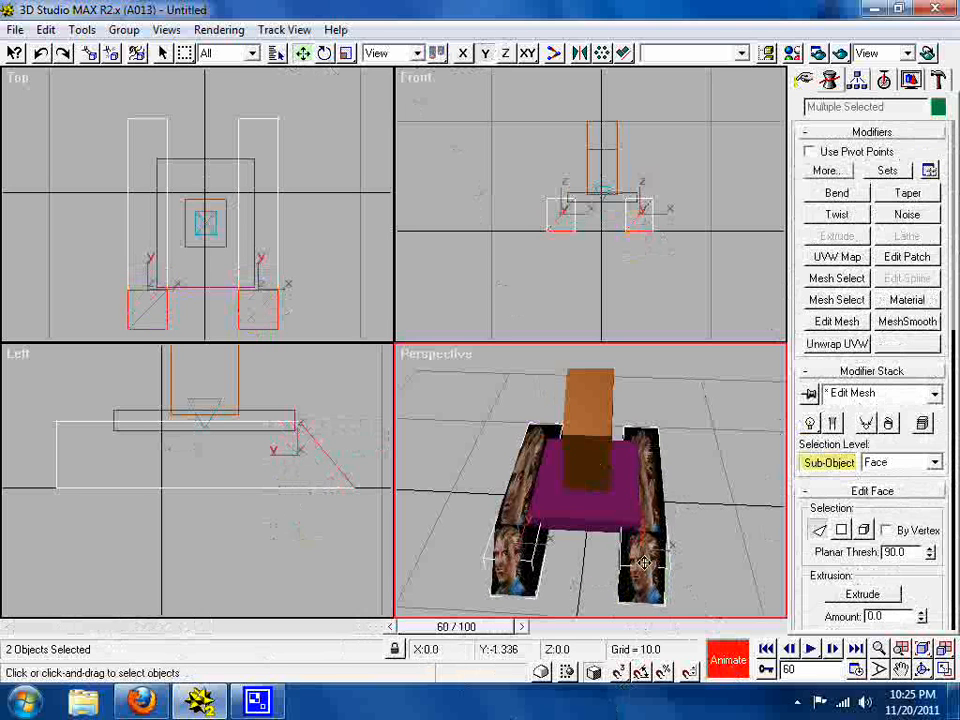
key(ctrl+z)
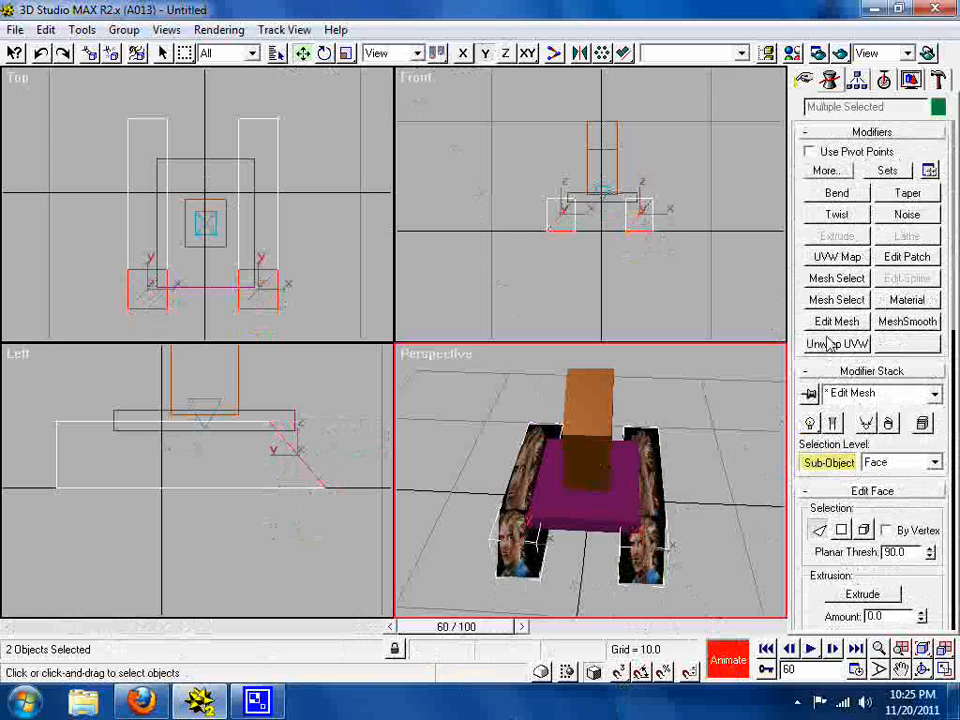
Add a UVW Mapping modifier to the tread faces, animate its gizmo moving forward along Y at frame 60, and turn off Animate.
click(833, 257)
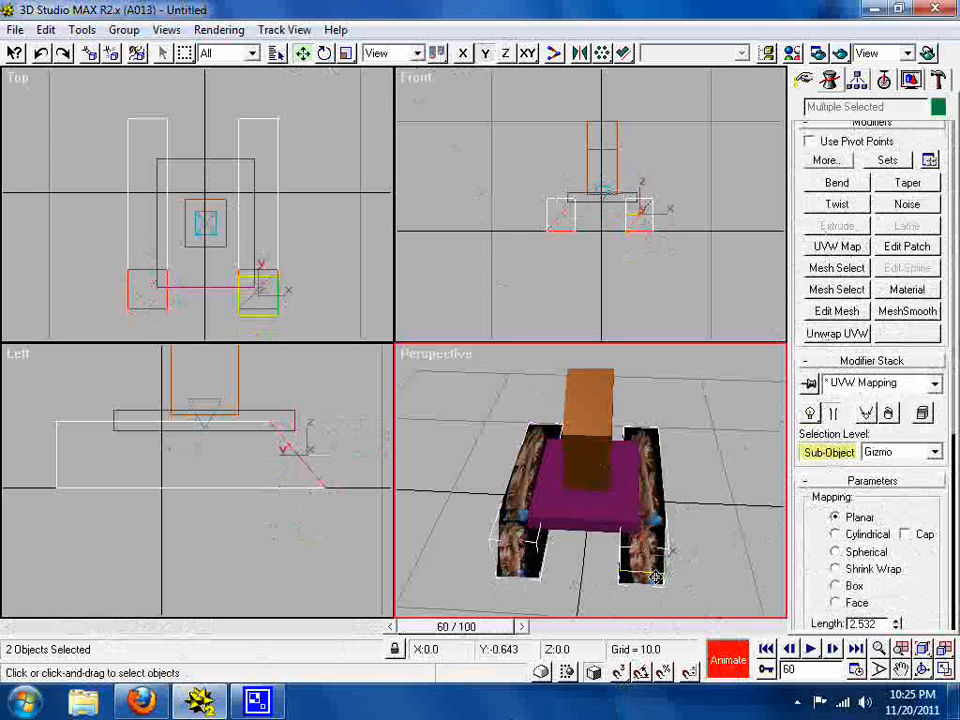
drag(654, 577, 654, 718)
click(743, 663)
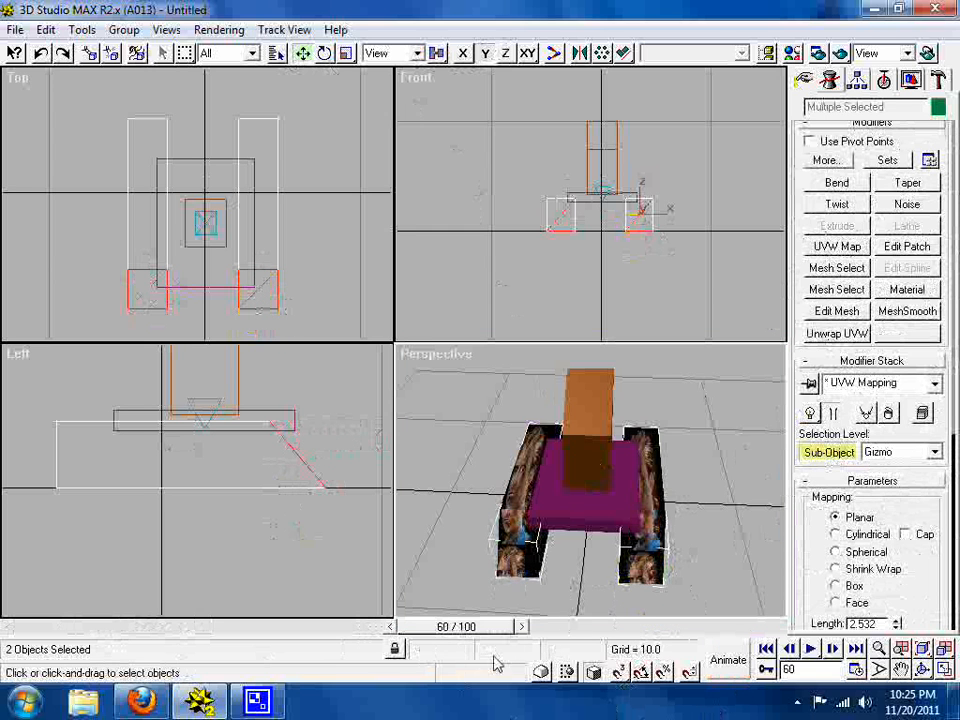
Scrub the timeline back to frame 0 to preview the moving texture on the treads.
drag(484, 633, 281, 639)
key(w)
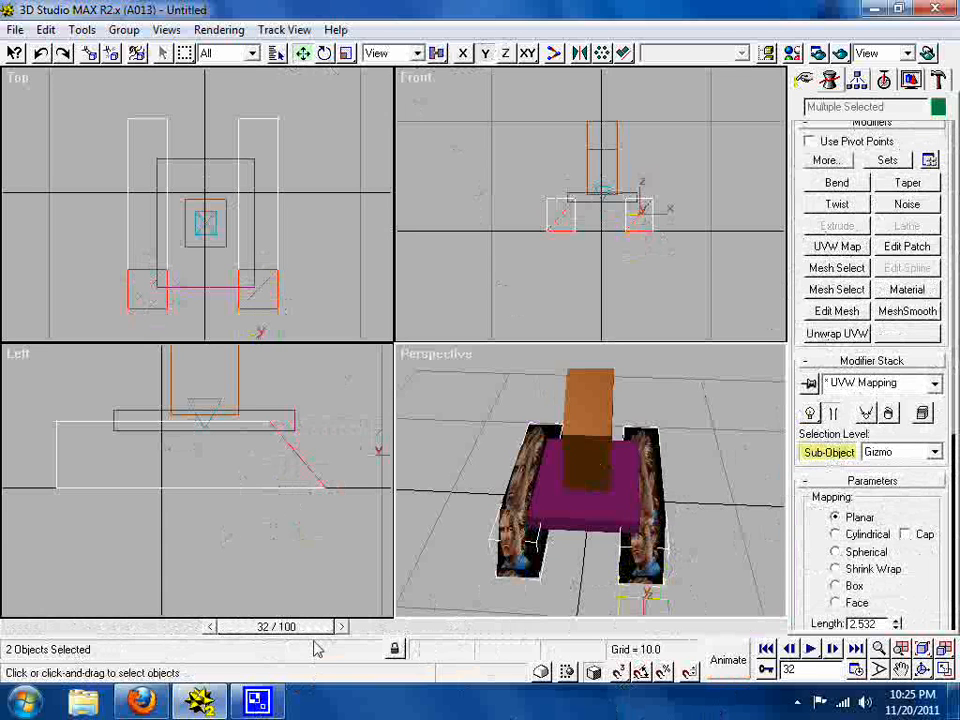
drag(317, 630, 18, 617)
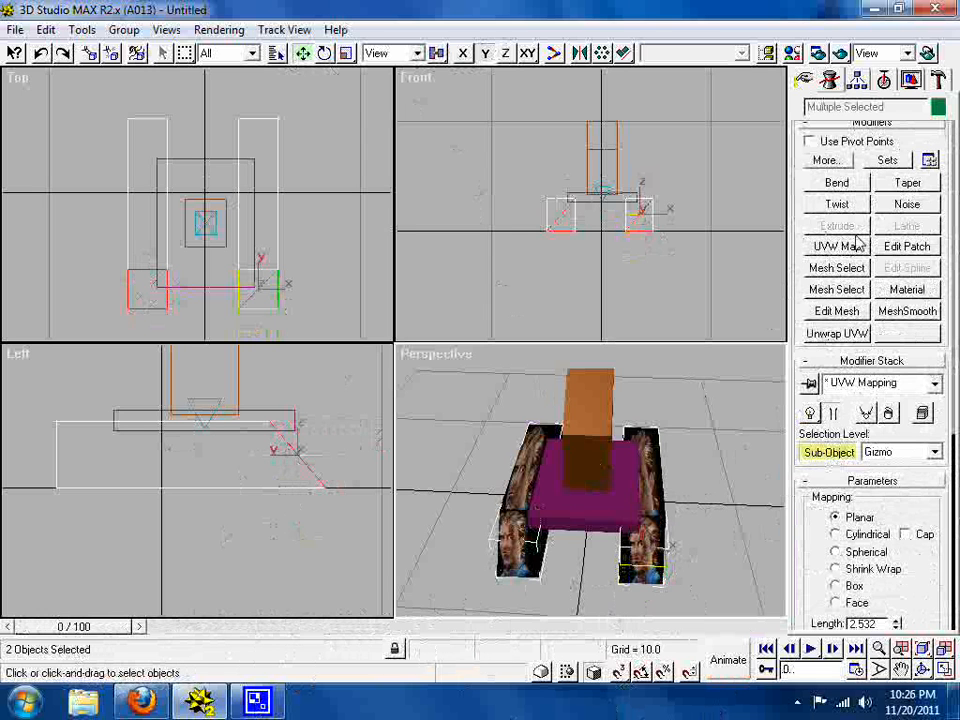
Add an Edit Mesh modifier to both treads, detach at Vertex level under the suggested name, and check the scene's object list.
drag(839, 302, 842, 318)
click(838, 322)
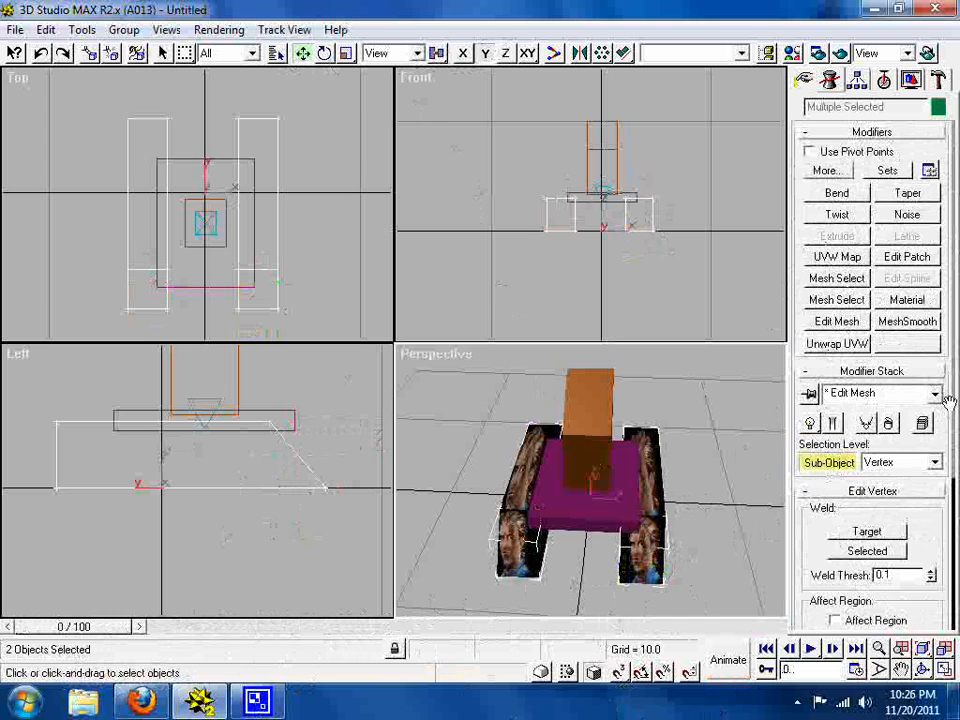
scroll(948, 400, down, 5)
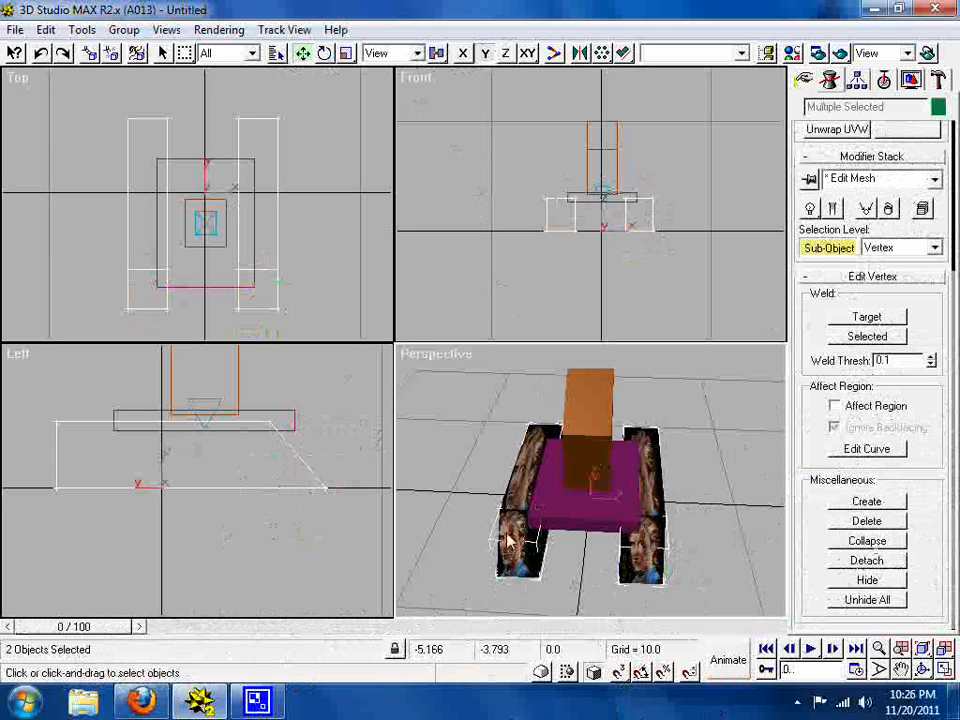
click(867, 560)
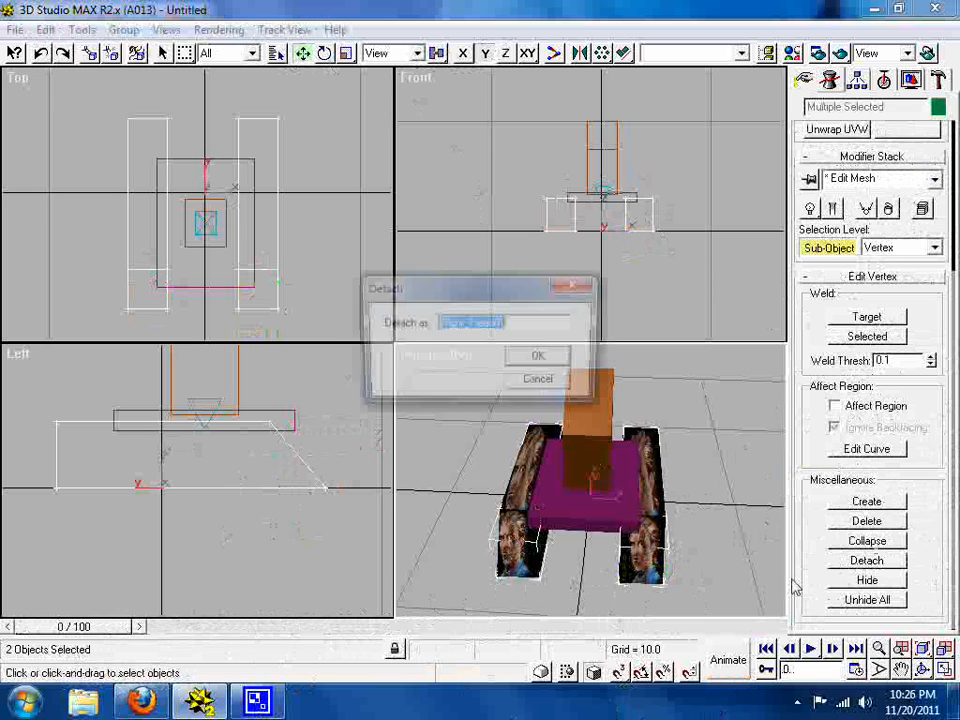
click(540, 359)
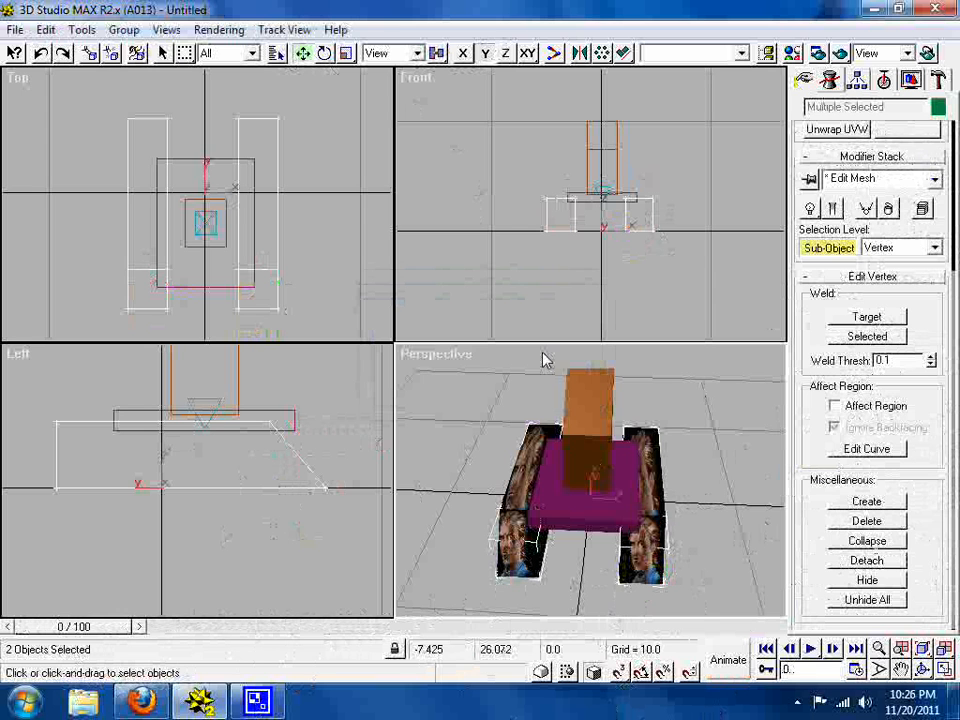
click(276, 53)
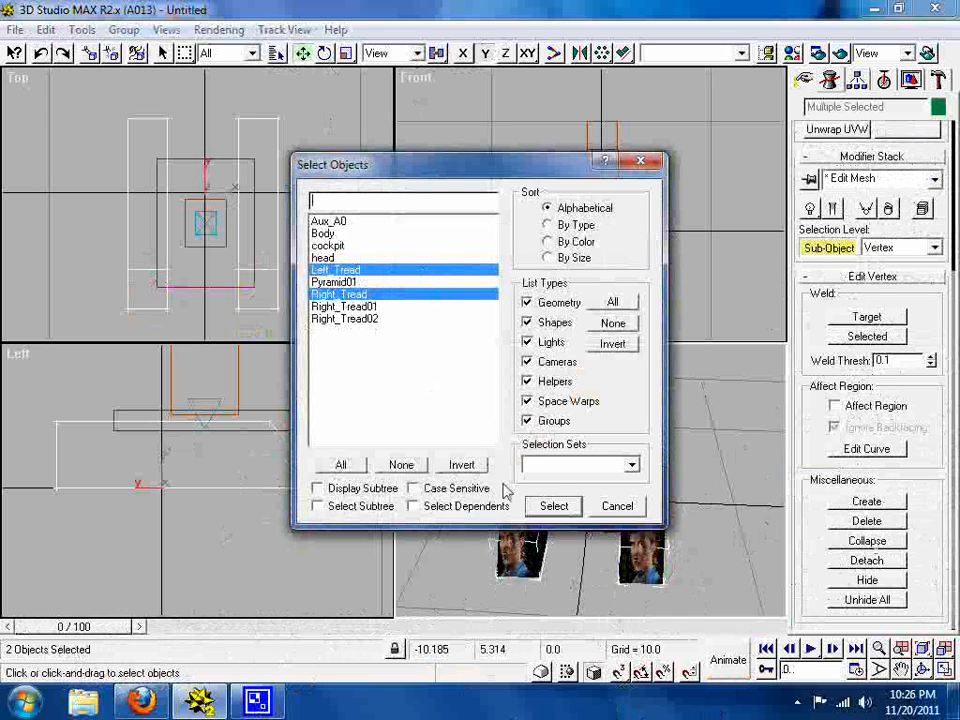
click(618, 507)
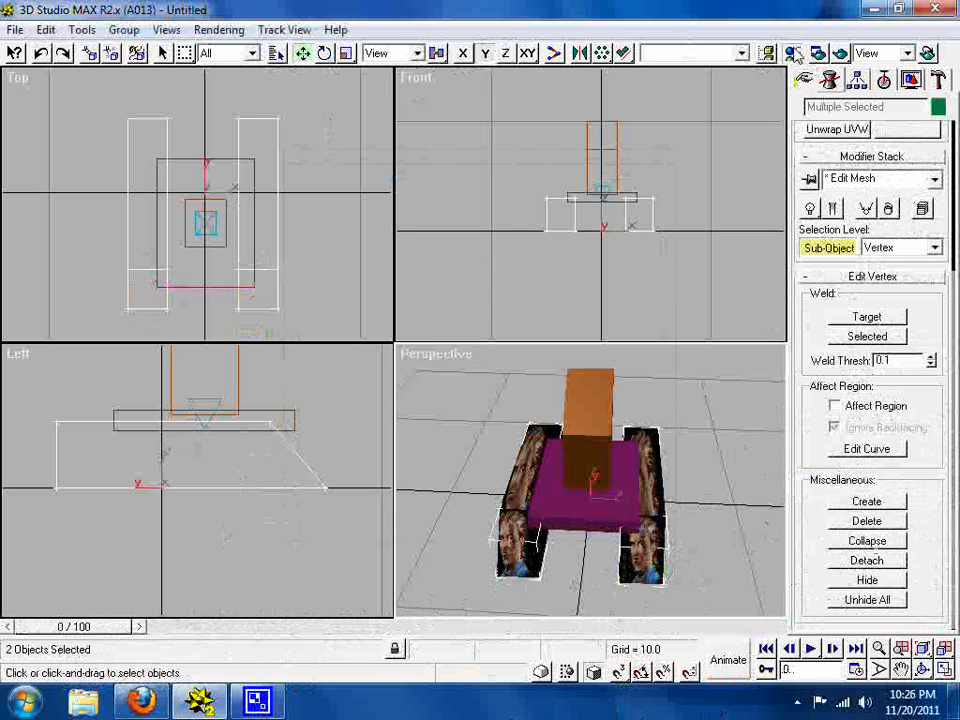
Try the green material on both treads, restore the alliance04.bmp face material, and close the Material Editor.
click(793, 54)
click(259, 143)
click(180, 303)
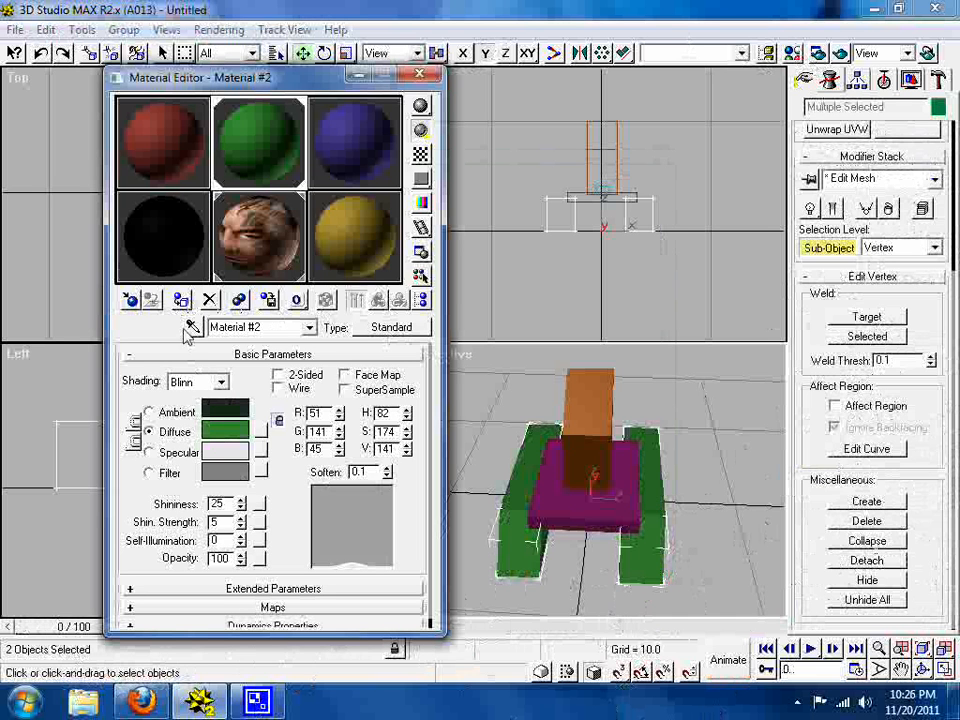
click(259, 247)
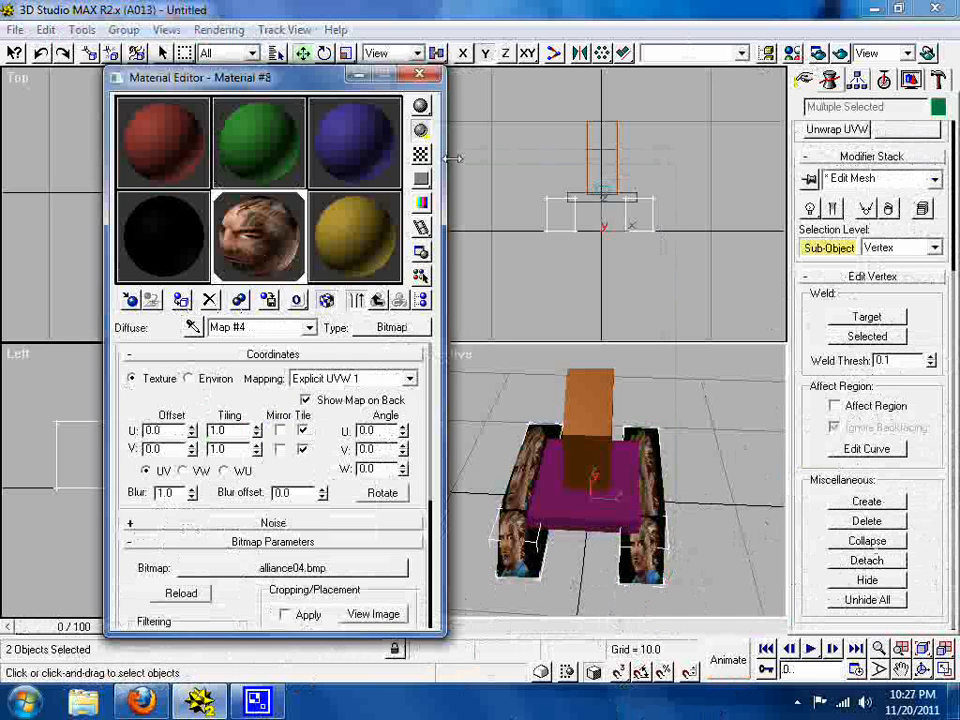
click(419, 75)
Select Right_Tread01 and Right_Tread02 by name, and clear the selection.
key(h)
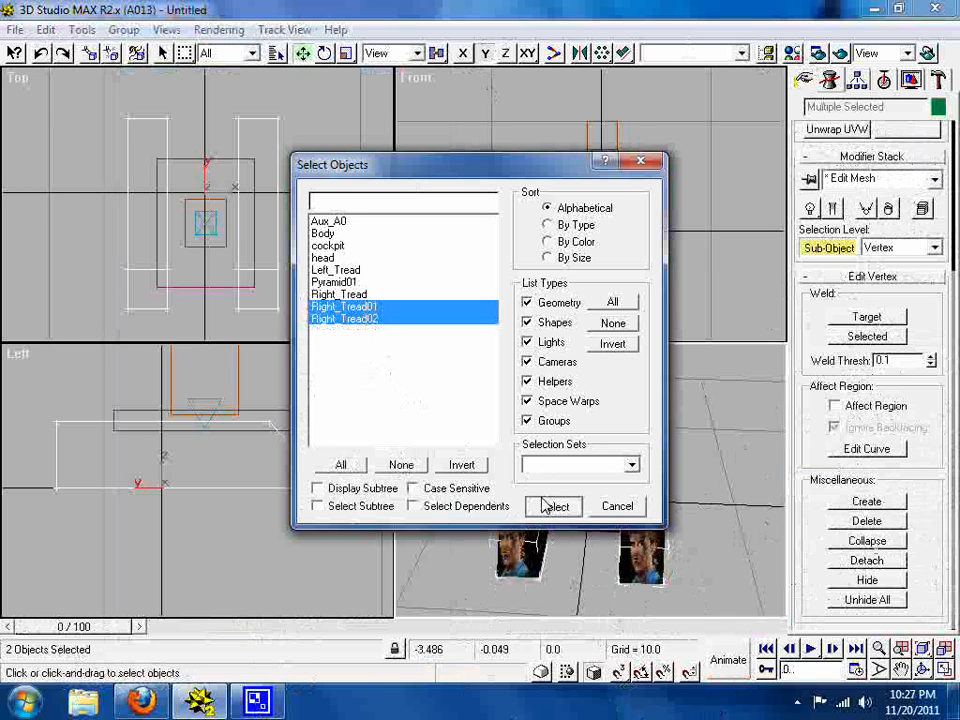
click(546, 506)
click(208, 576)
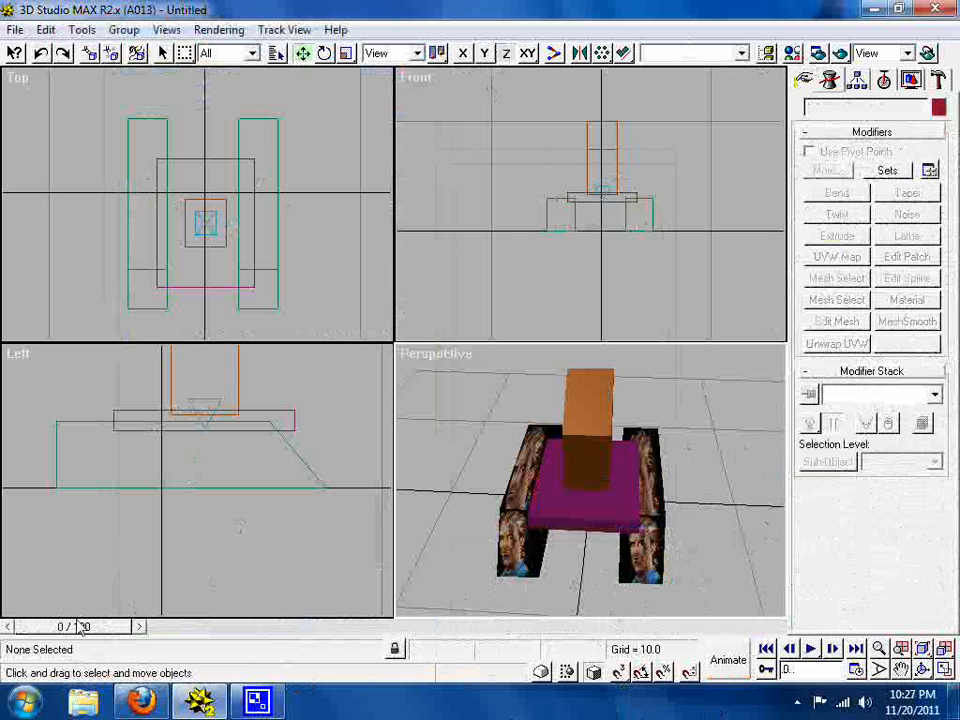
Add an Edit Mesh modifier to the Body and move its front vertices back along Y to the bend in the treads.
click(546, 515)
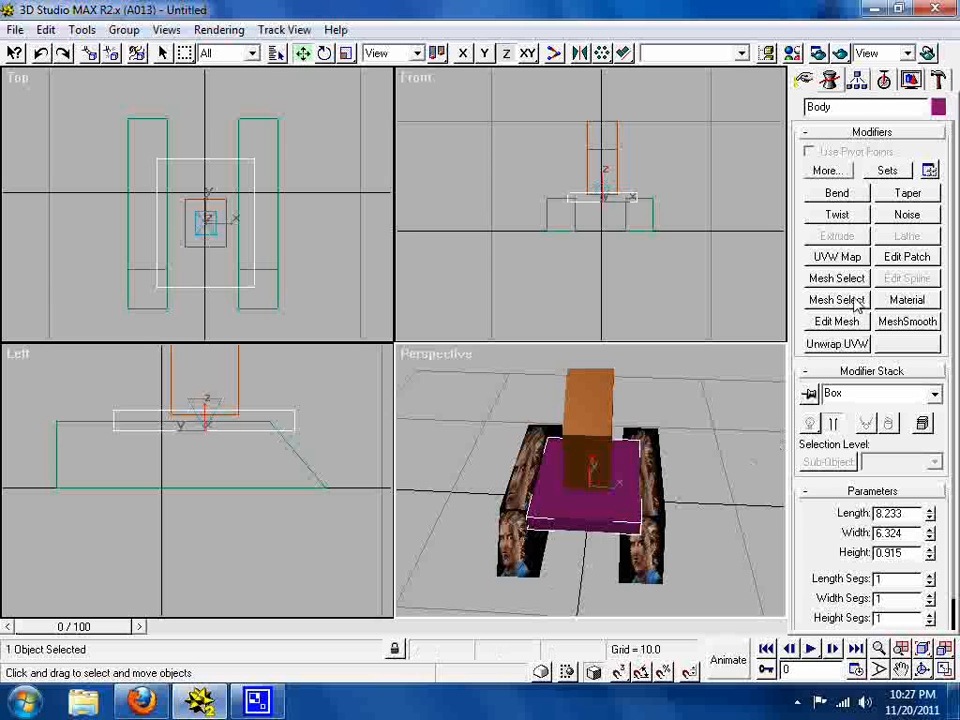
click(846, 326)
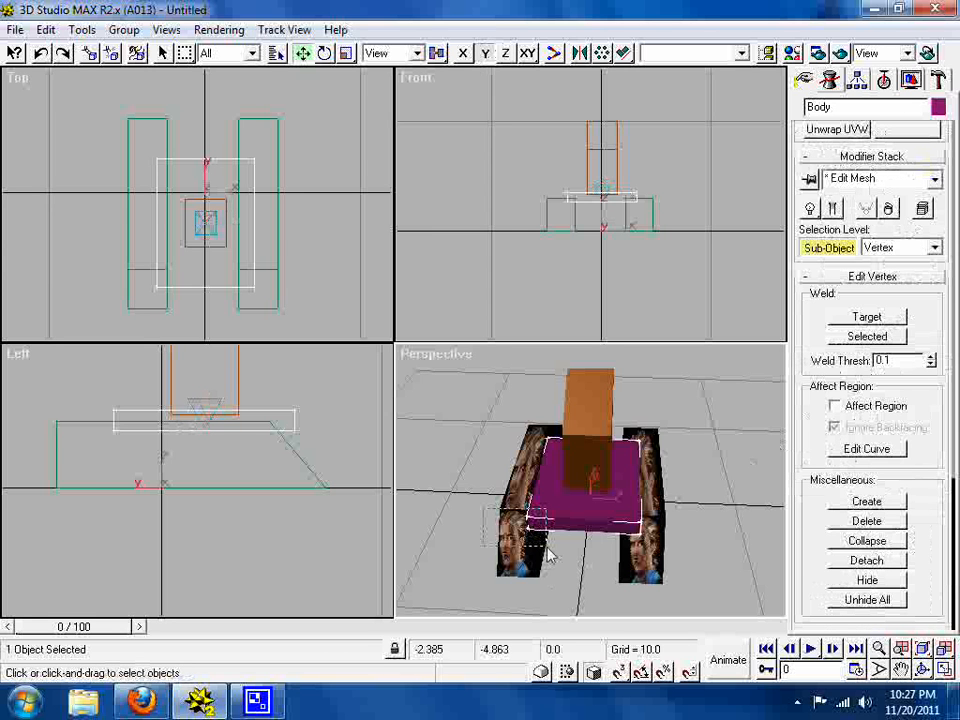
drag(548, 556, 666, 555)
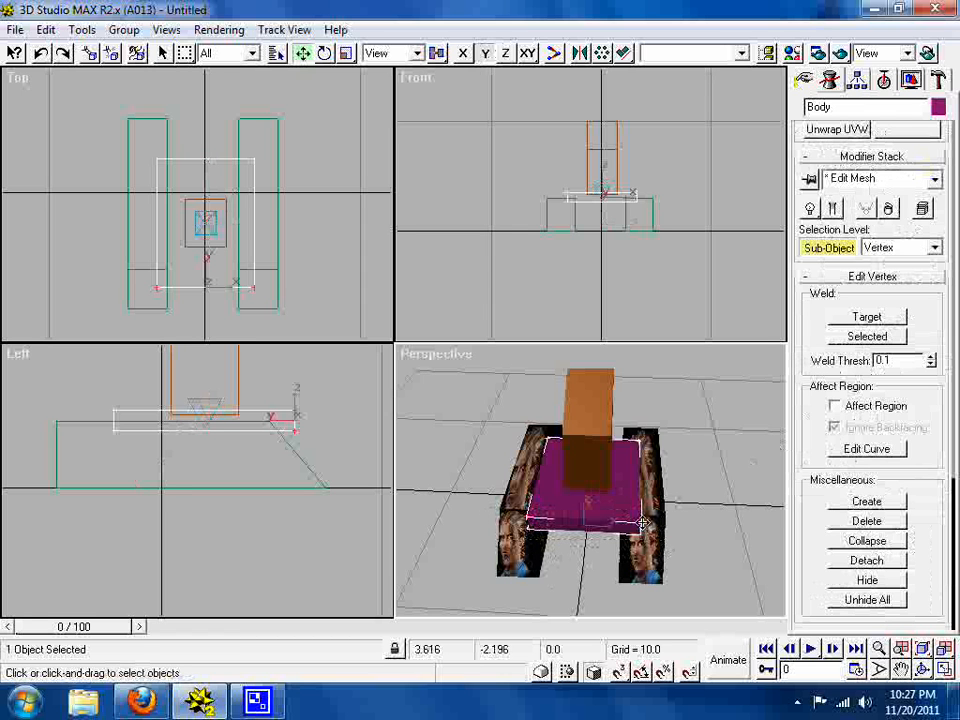
drag(642, 522, 645, 507)
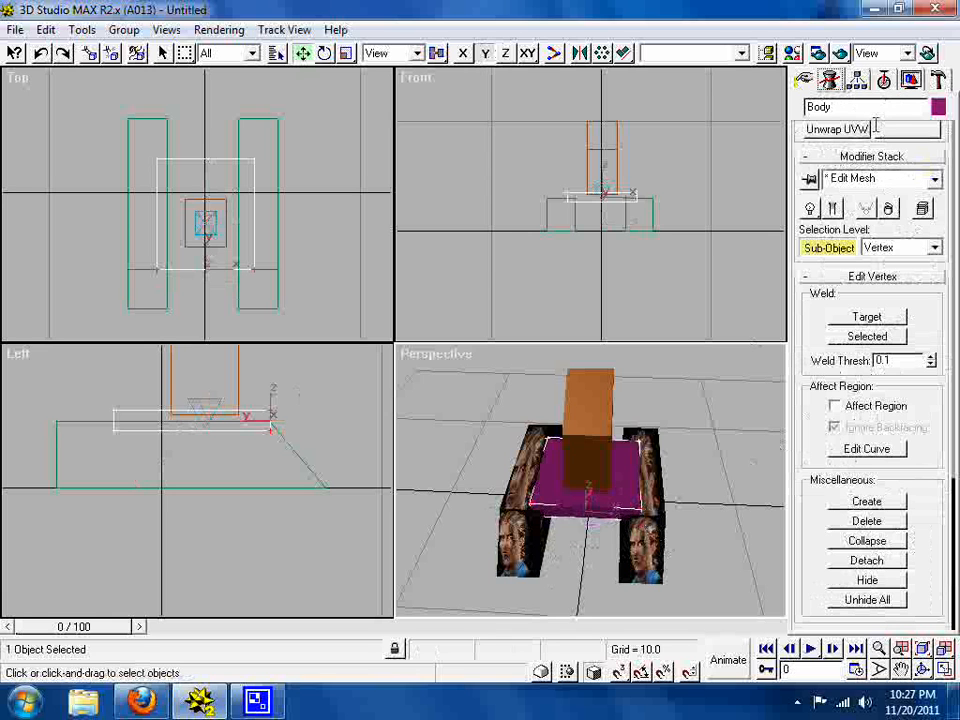
Apply a MeshSmooth modifier to the Body, deselect it, and inspect the rounded shape up close.
click(941, 84)
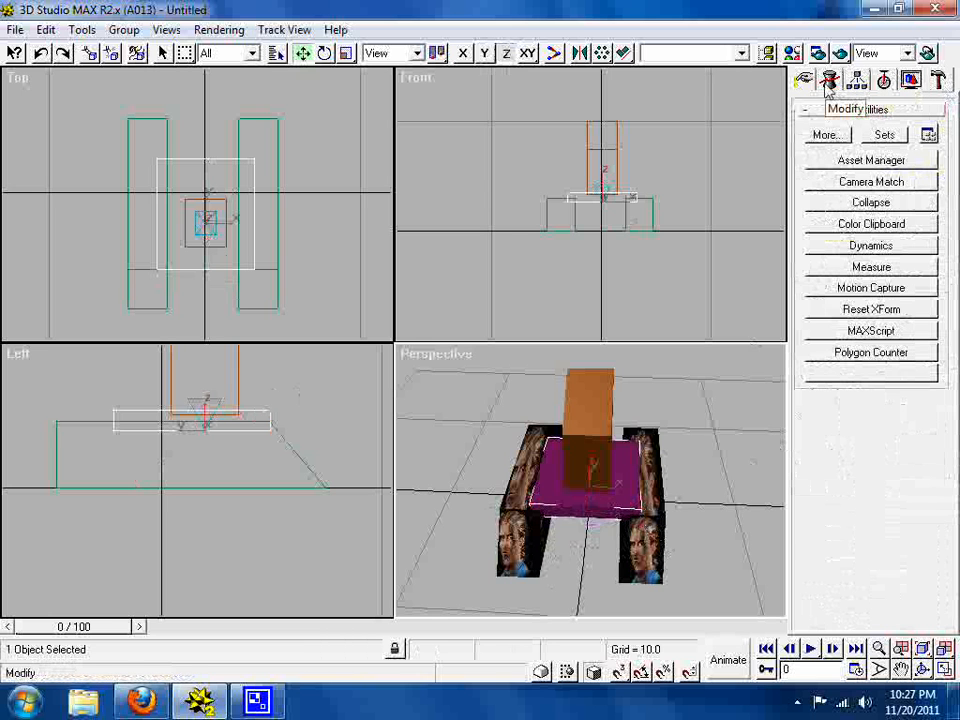
click(828, 84)
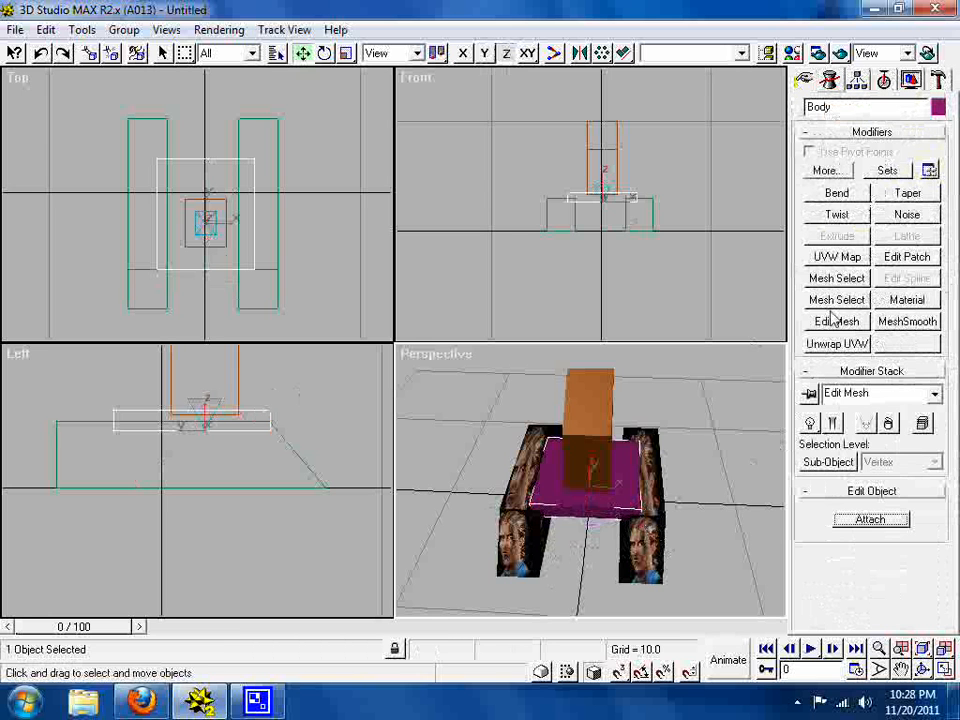
click(906, 322)
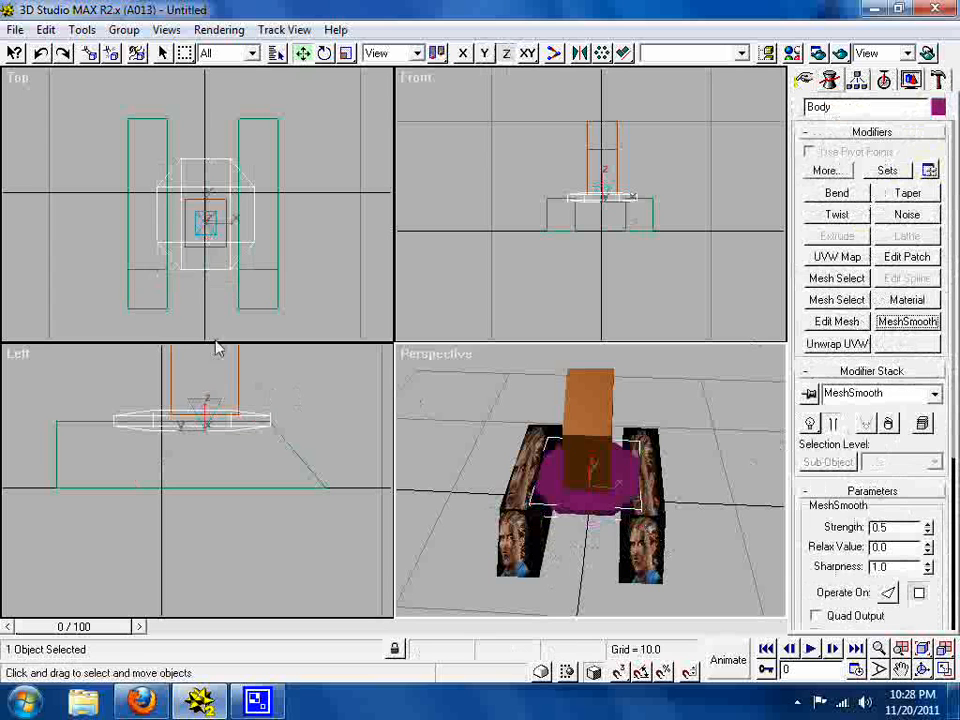
click(686, 515)
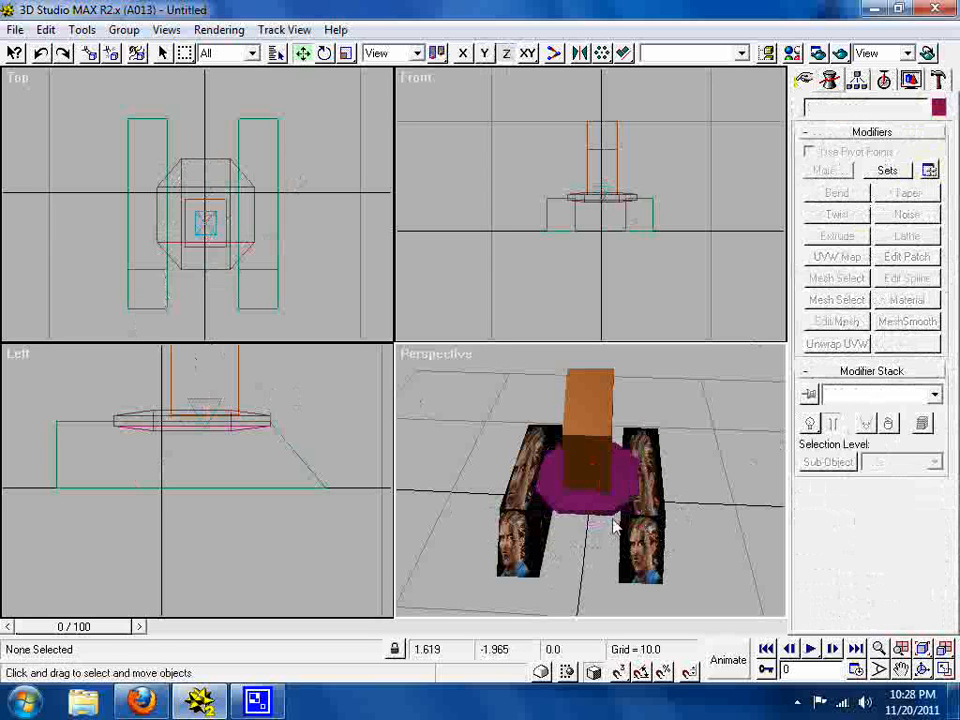
scroll(614, 525, up, 3)
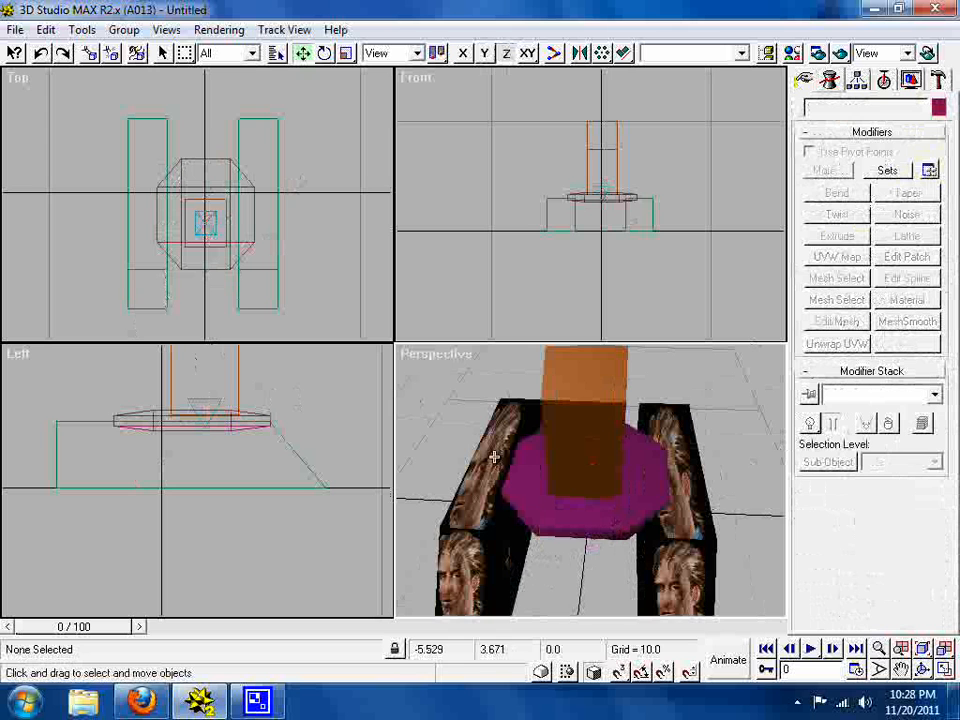
scroll(521, 500, down, 3)
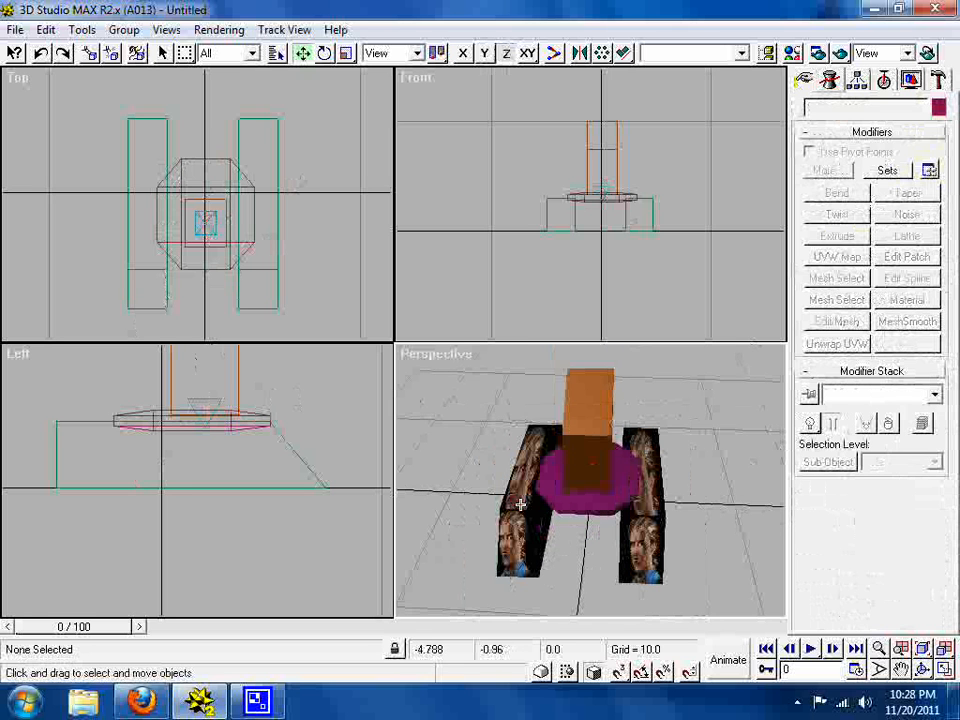
Apply a MeshSmooth modifier to the head, deselect it, and inspect the smoothed shape from another angle.
click(583, 427)
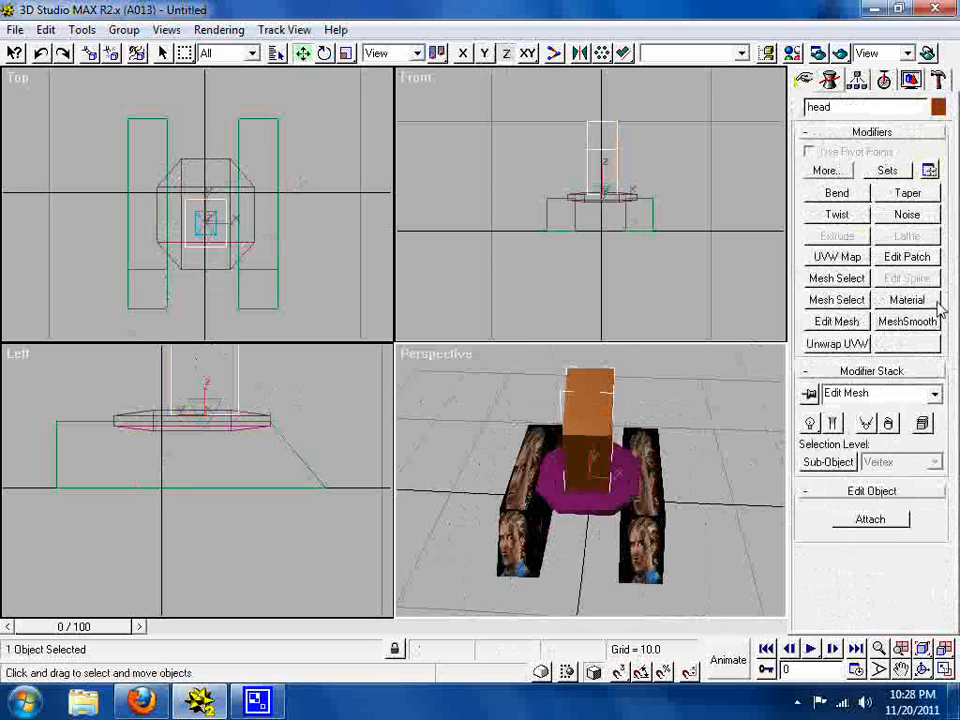
click(912, 322)
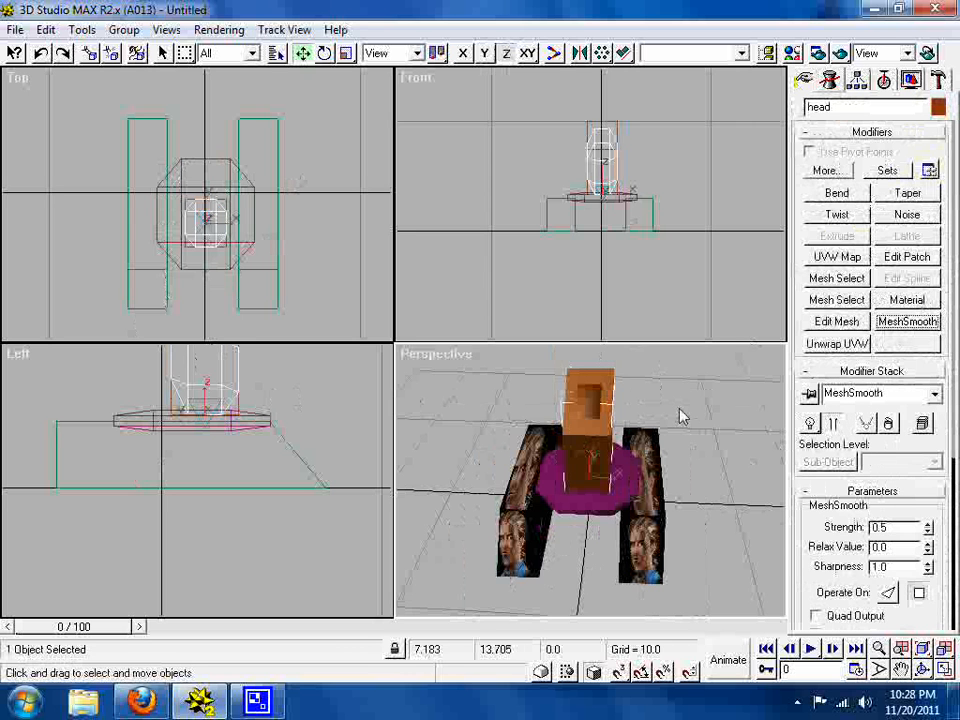
click(681, 414)
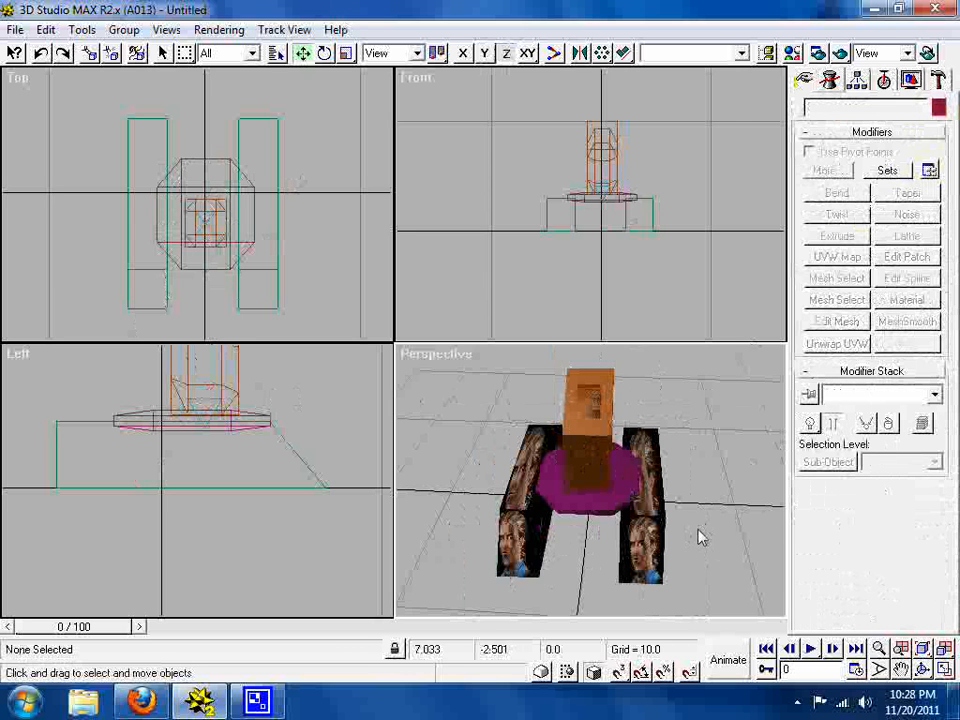
click(923, 670)
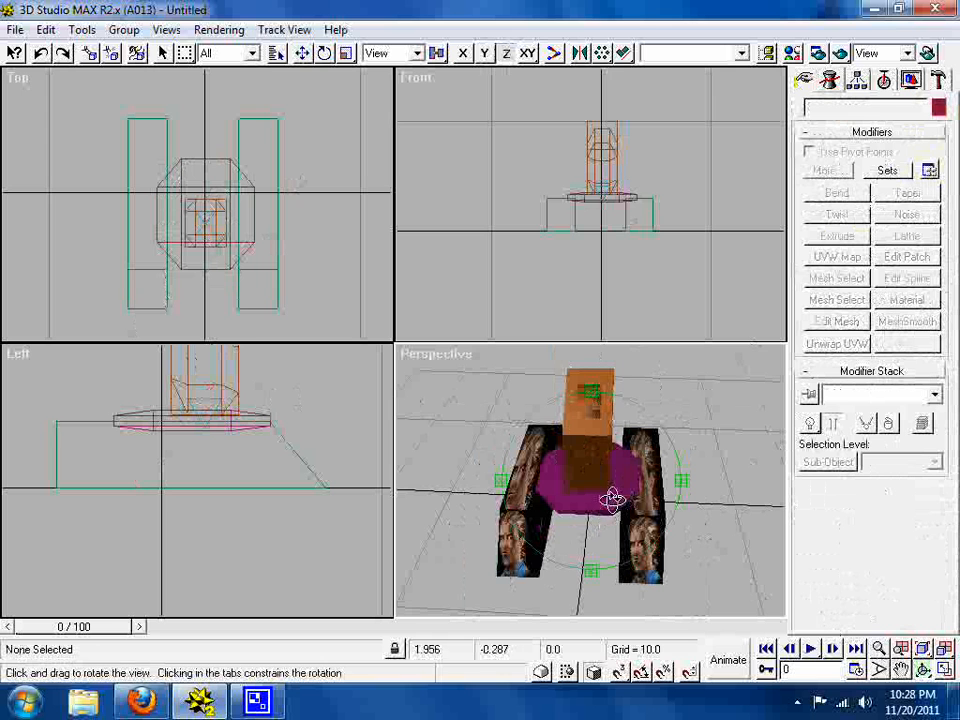
drag(615, 501, 407, 401)
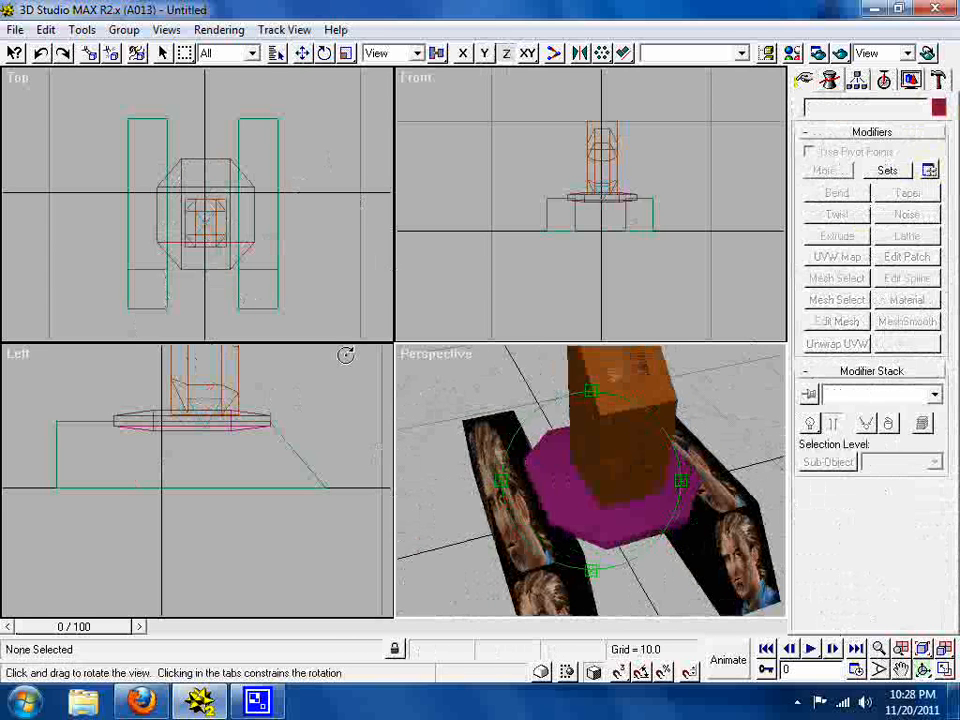
Try deleting Right_Tread01, Right_Tread02 and Pyramid01 together, check the object list, and undo the deletion.
click(277, 53)
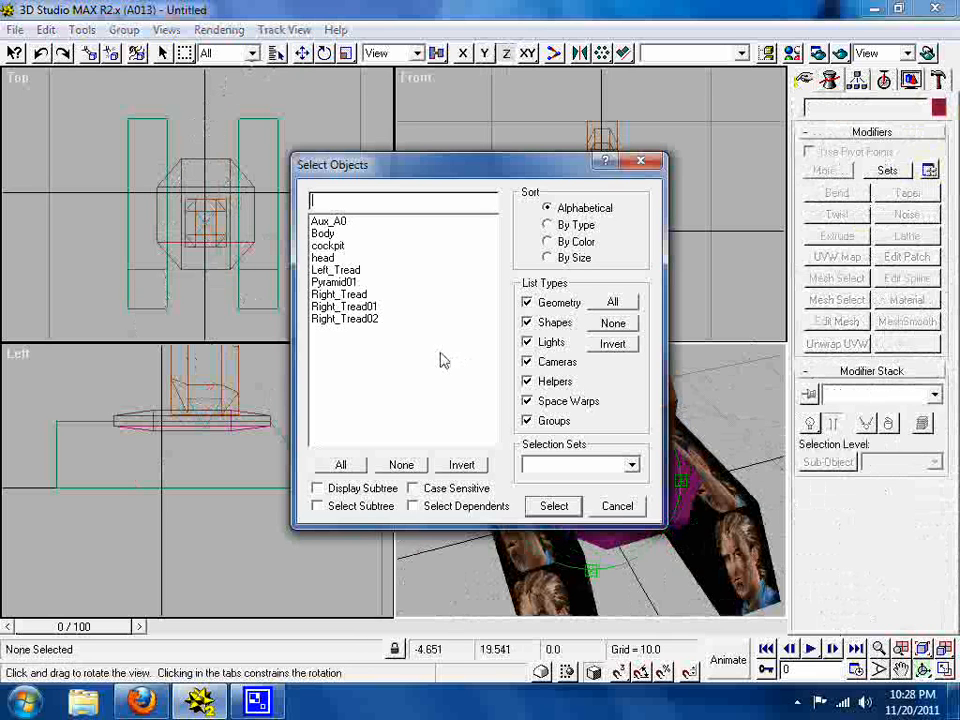
click(358, 307)
ctrl+click(358, 319)
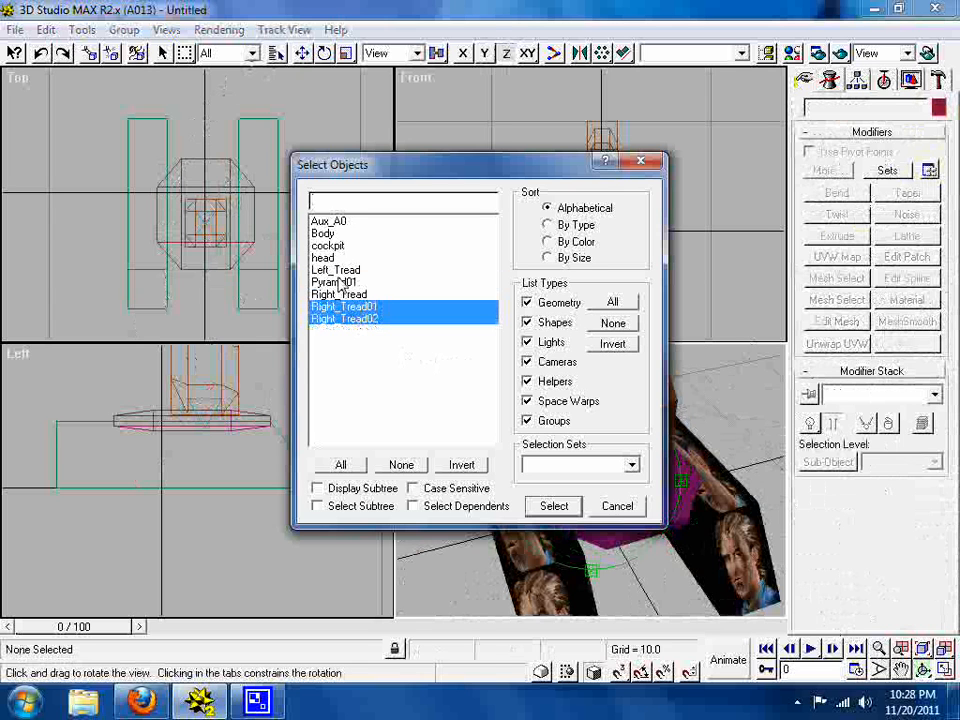
ctrl+click(340, 283)
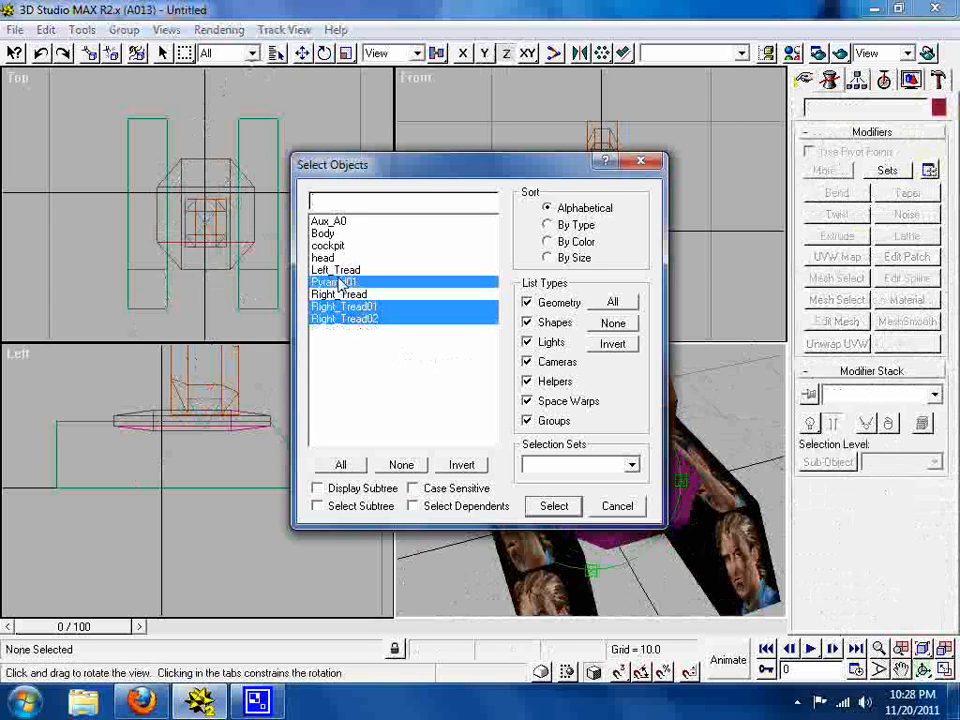
click(554, 507)
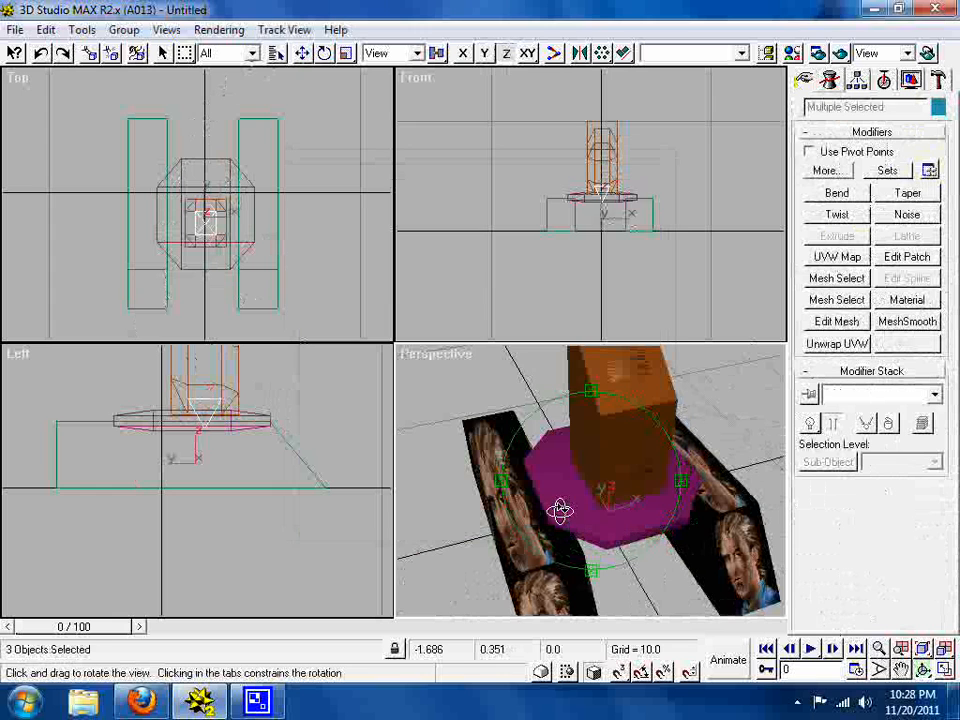
key(ctrl+d)
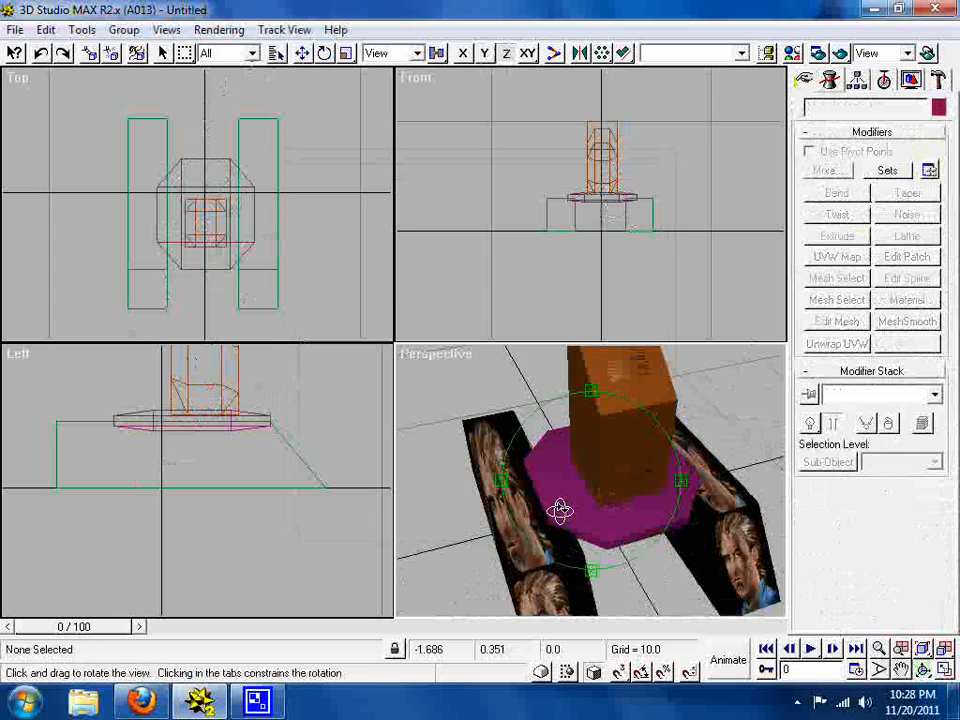
click(276, 55)
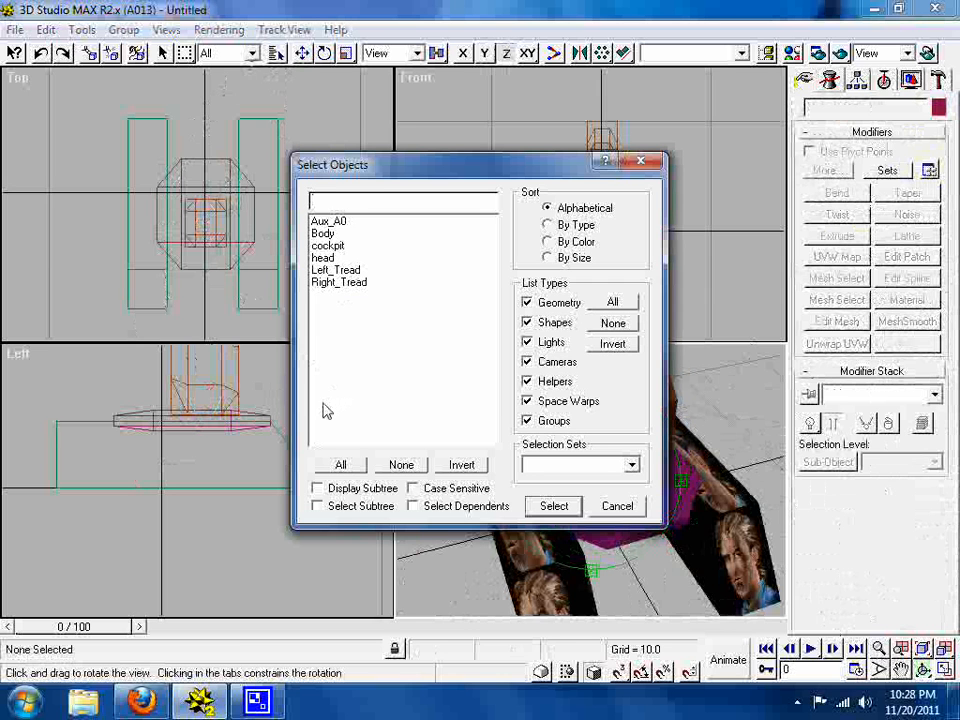
click(614, 506)
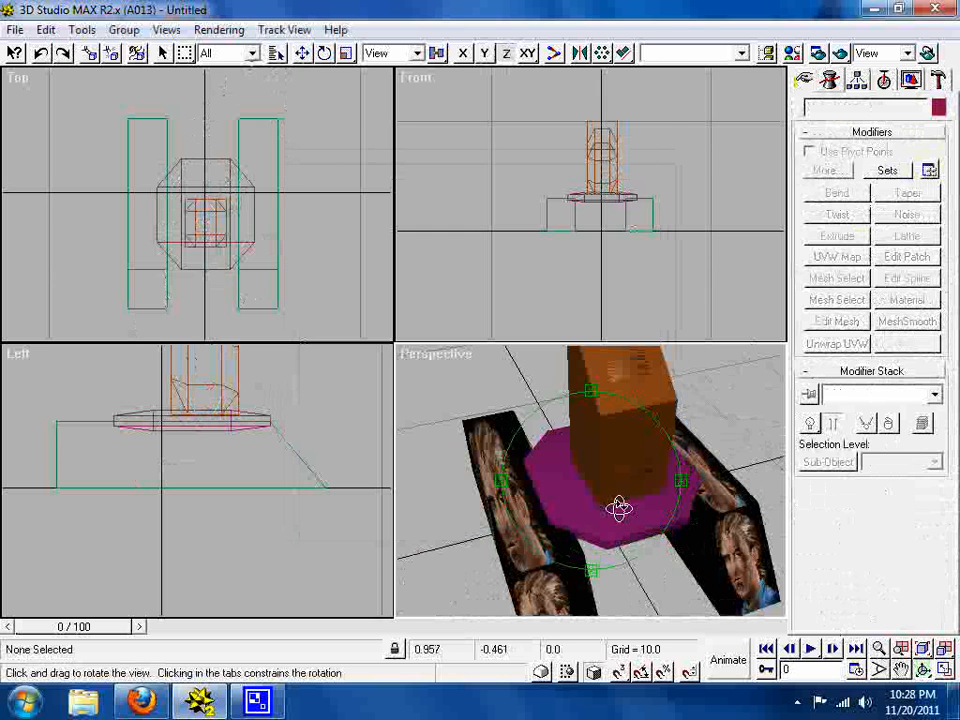
key(ctrl+z)
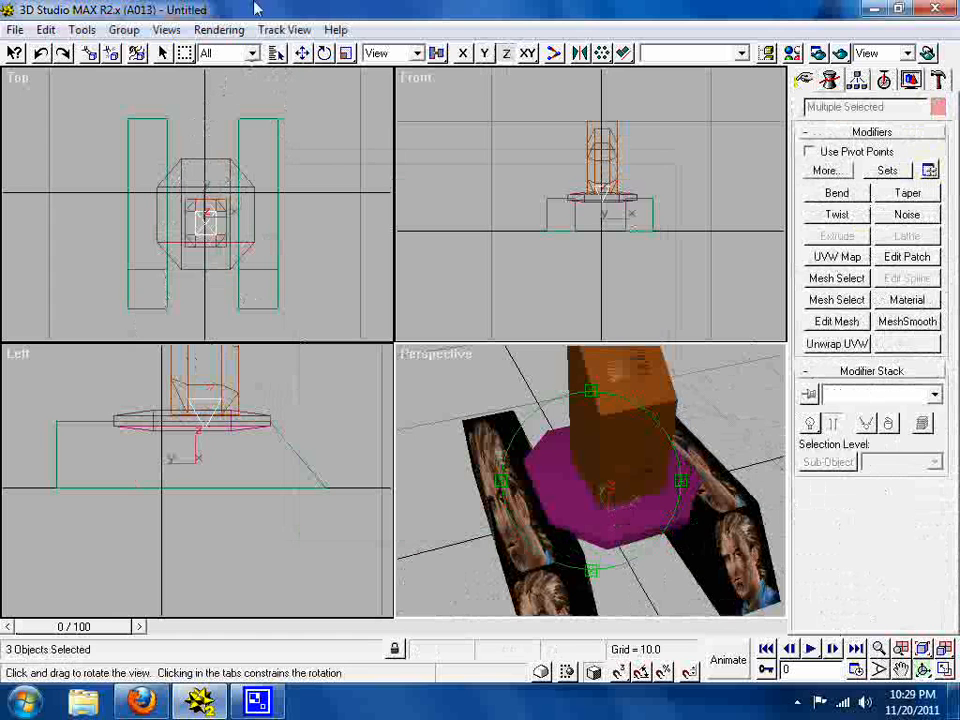
Delete only the extra objects Right_Tread01 and Right_Tread02, keeping Pyramid01.
click(279, 58)
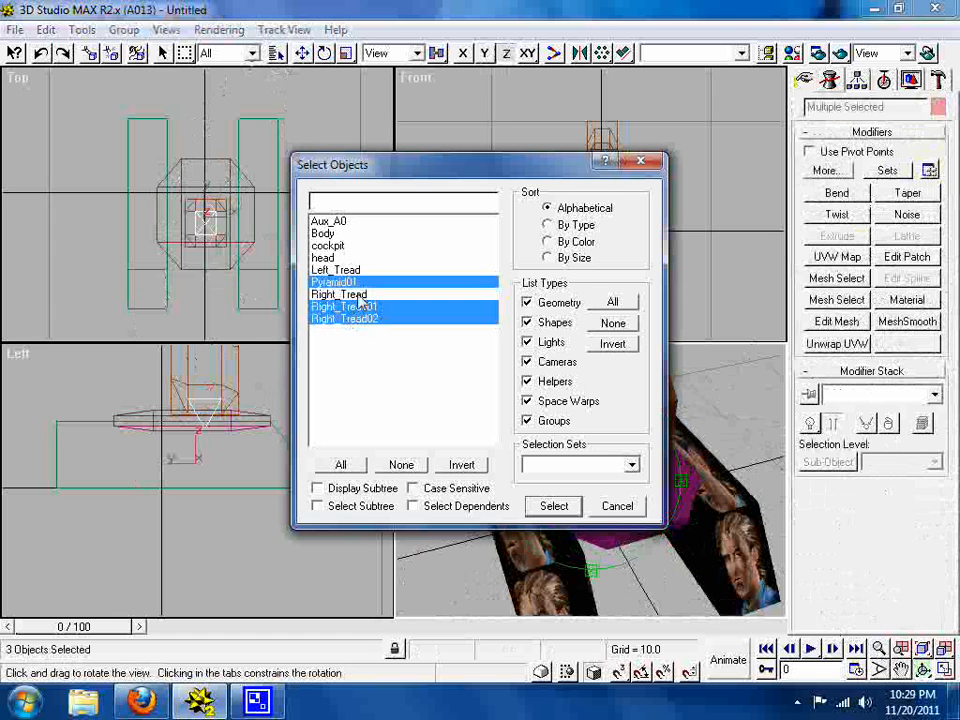
click(357, 296)
drag(357, 307, 370, 343)
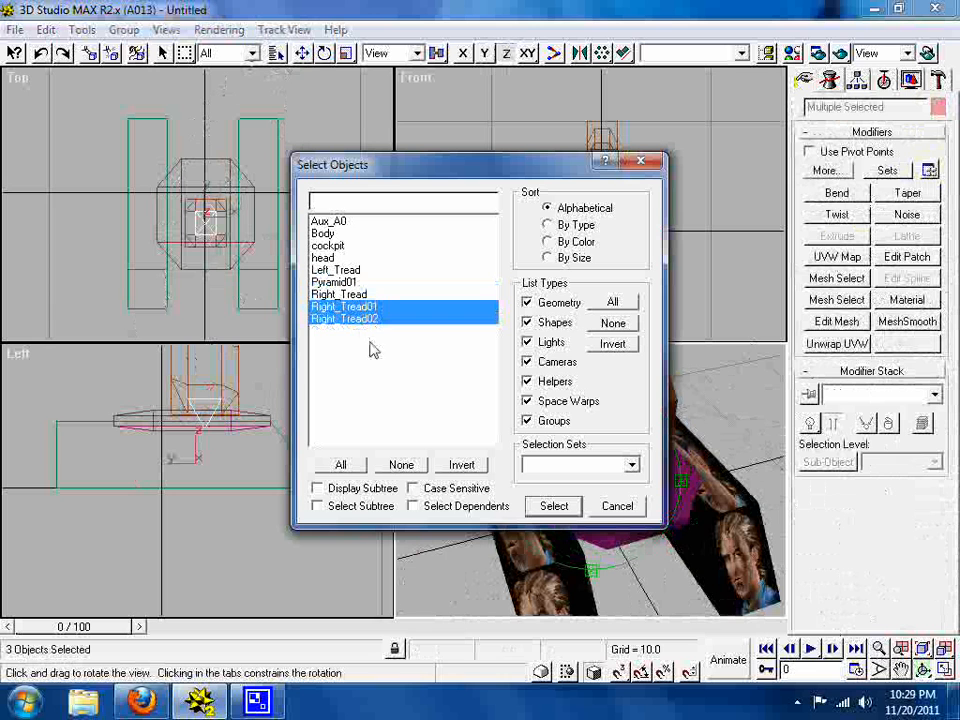
click(548, 507)
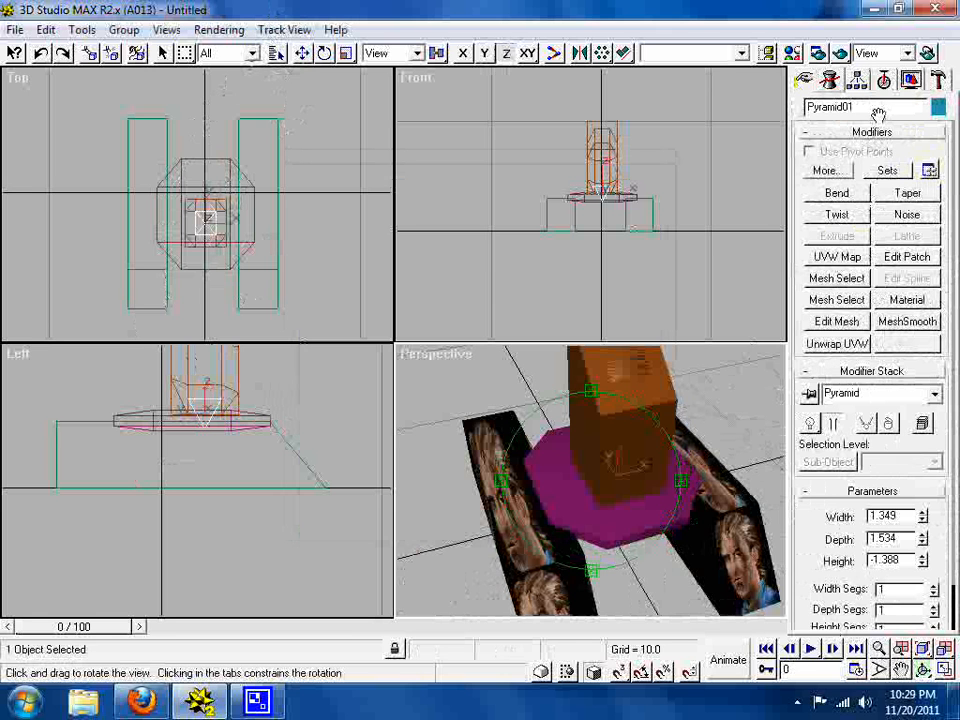
Rename the pyramid object as BaseA 32.
drag(887, 107, 738, 106)
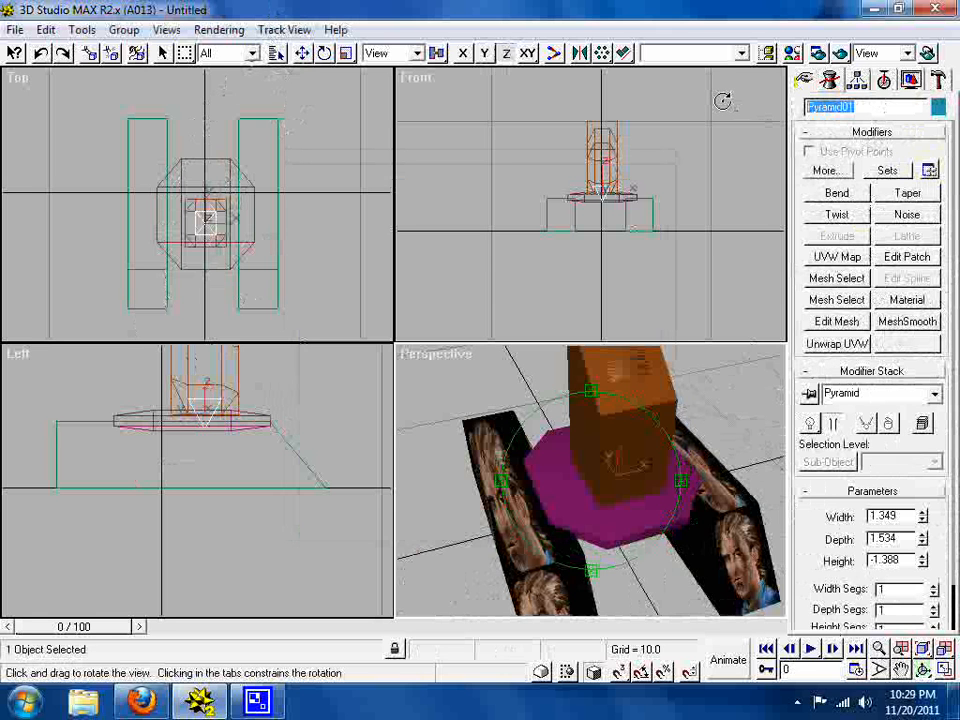
text(BaseA)
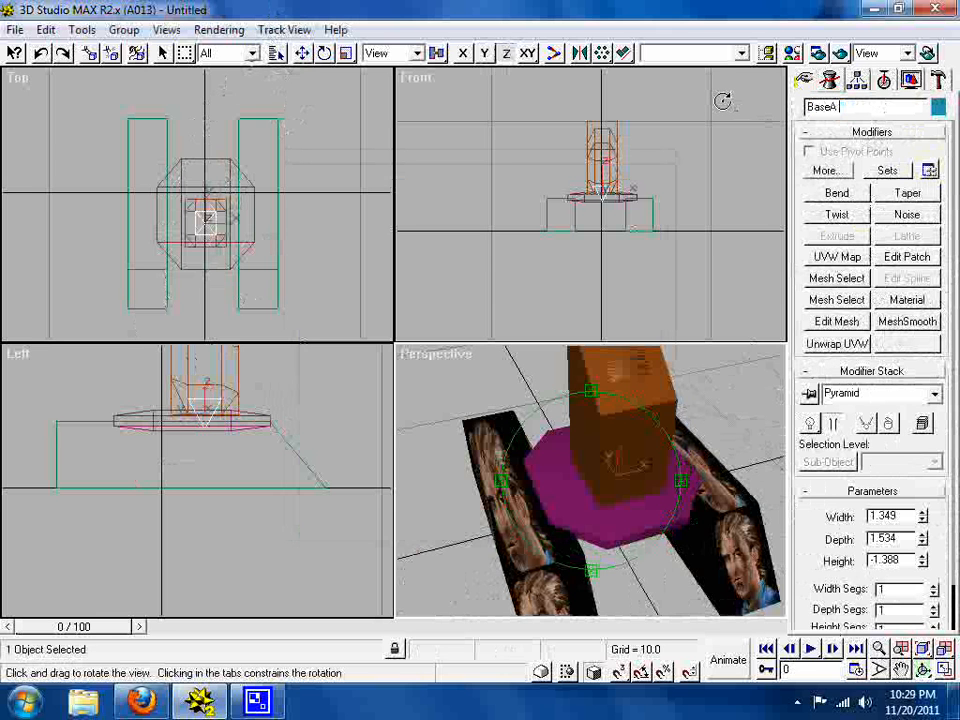
text( 32)
Link Aux_A0, Body, cockpit, head, Left_Tread and Right_Tread to BaseA 32 as their parent.
click(277, 53)
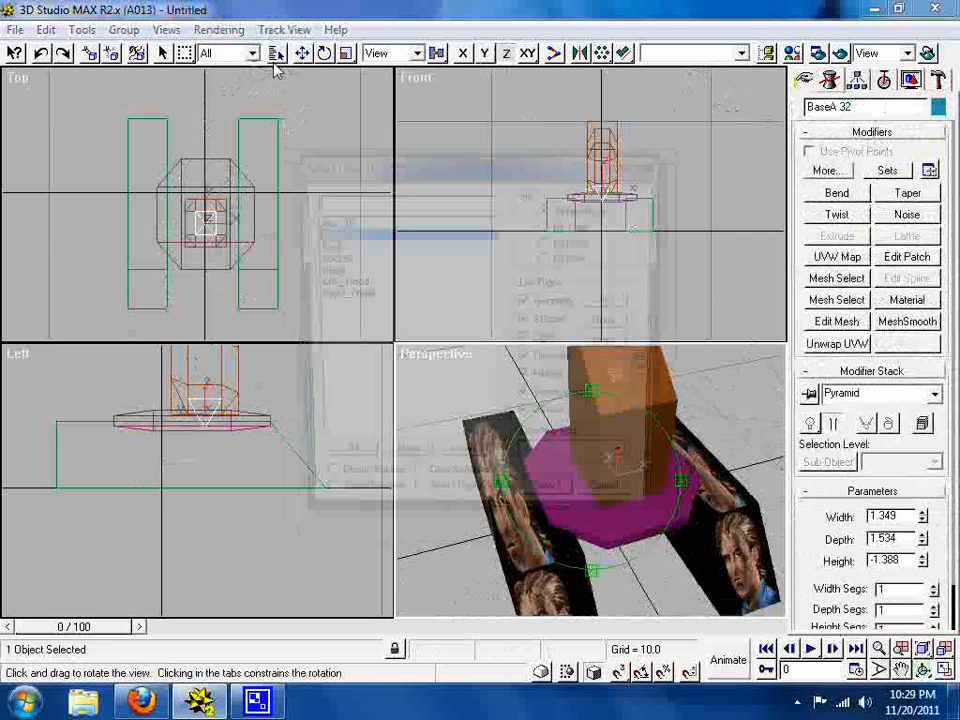
ctrl+click(322, 245)
ctrl+click(328, 257)
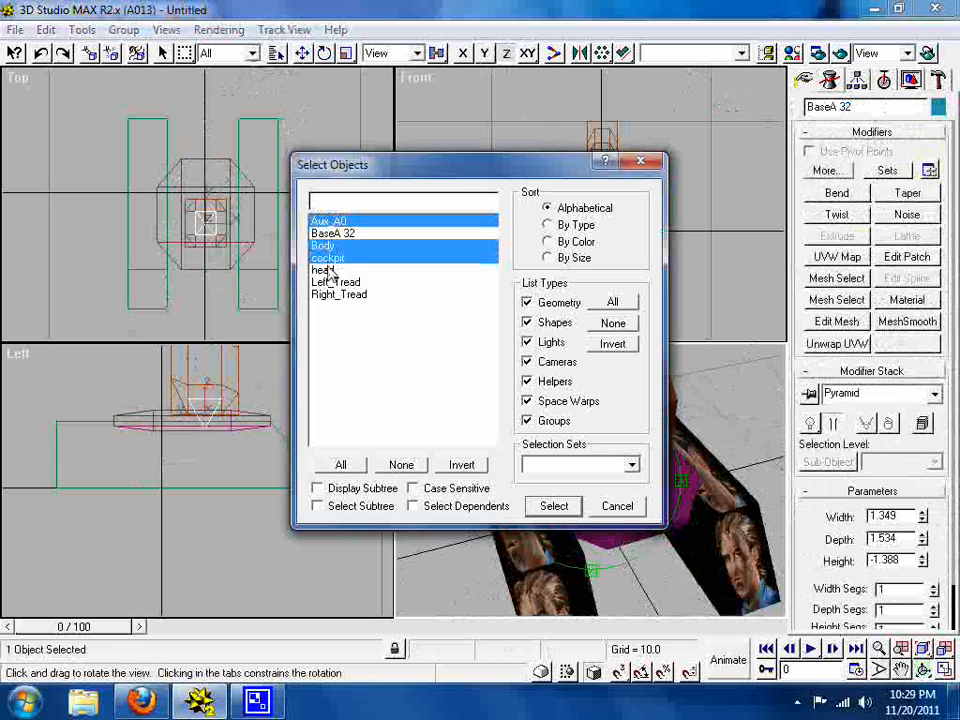
ctrl+click(328, 270)
ctrl+click(330, 282)
ctrl+click(330, 294)
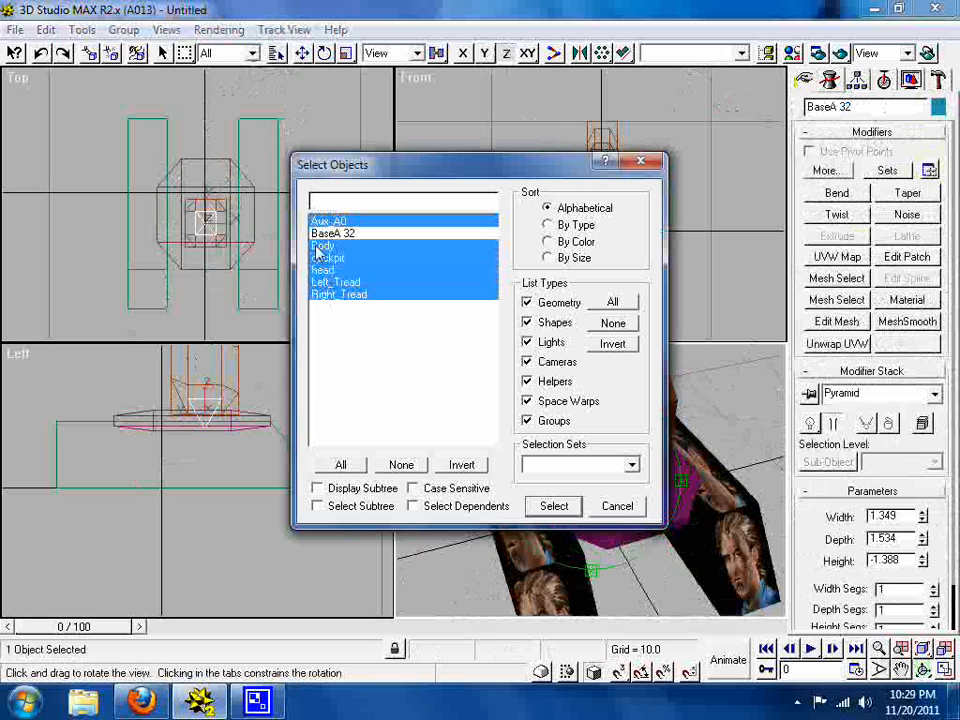
click(545, 507)
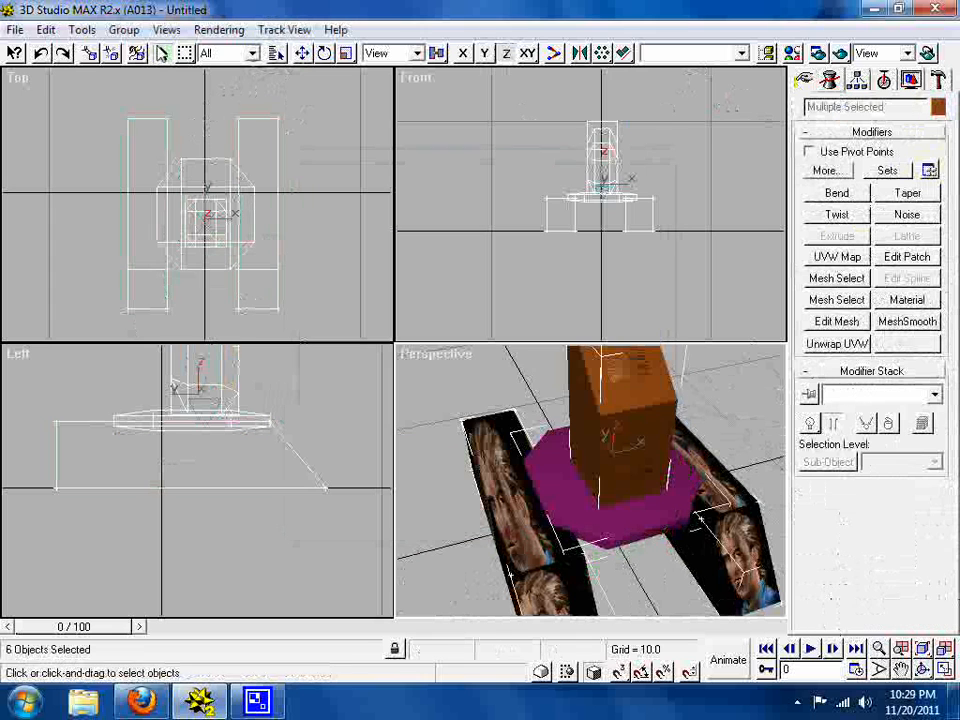
click(278, 55)
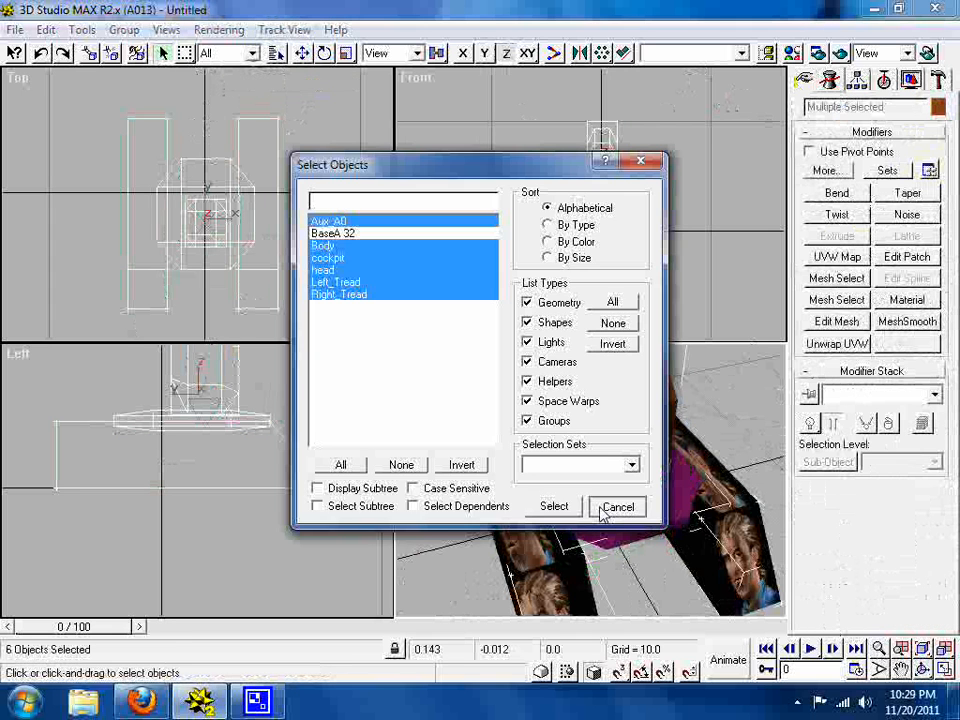
click(617, 507)
click(89, 53)
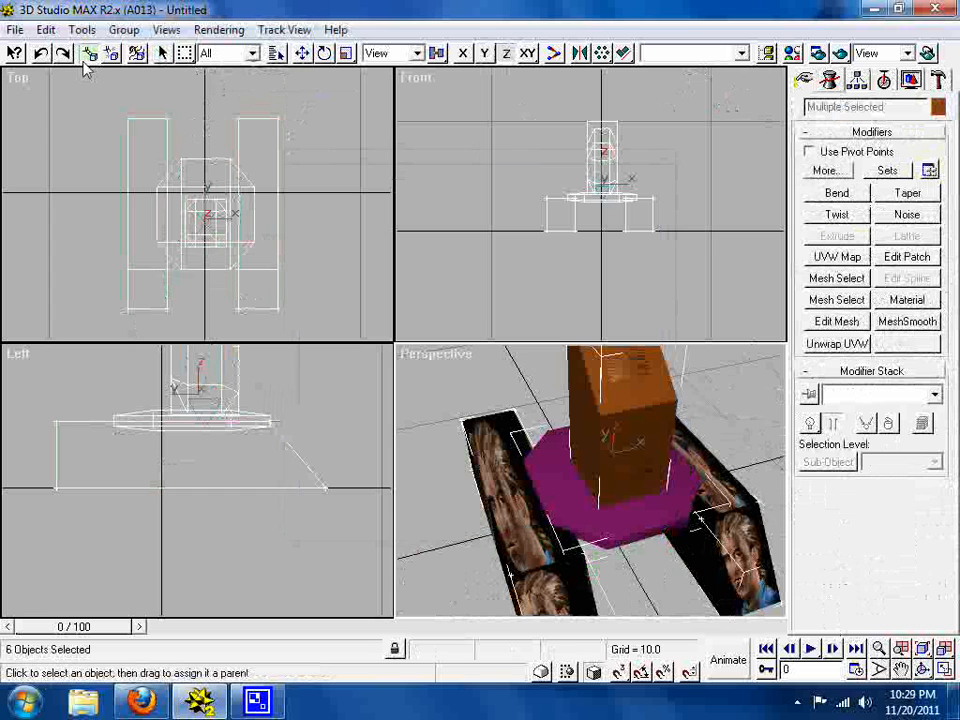
click(275, 56)
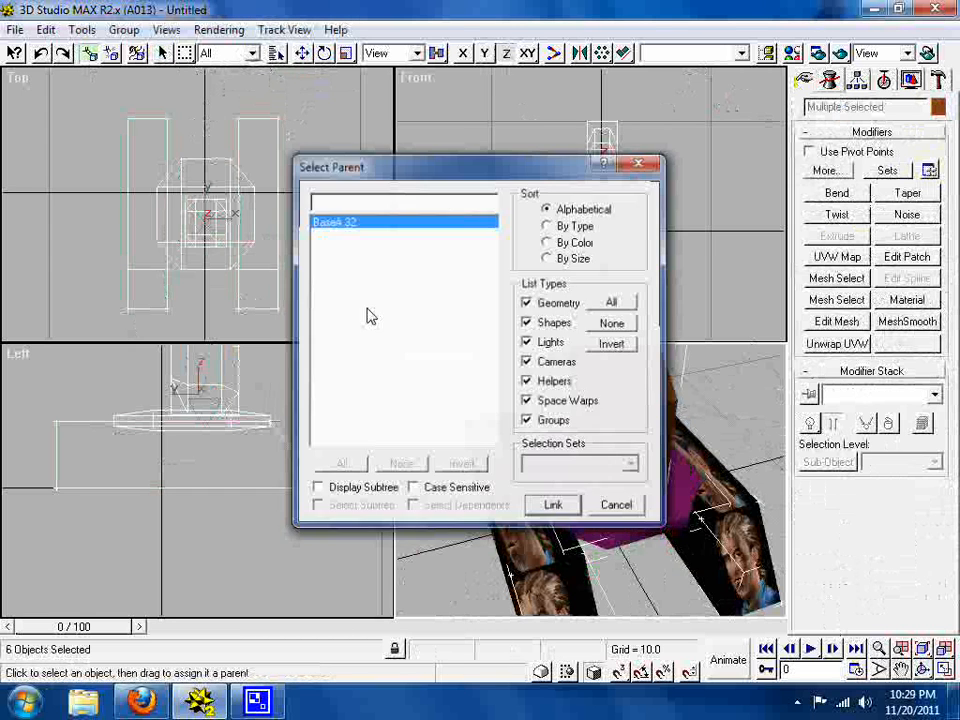
double_click(345, 222)
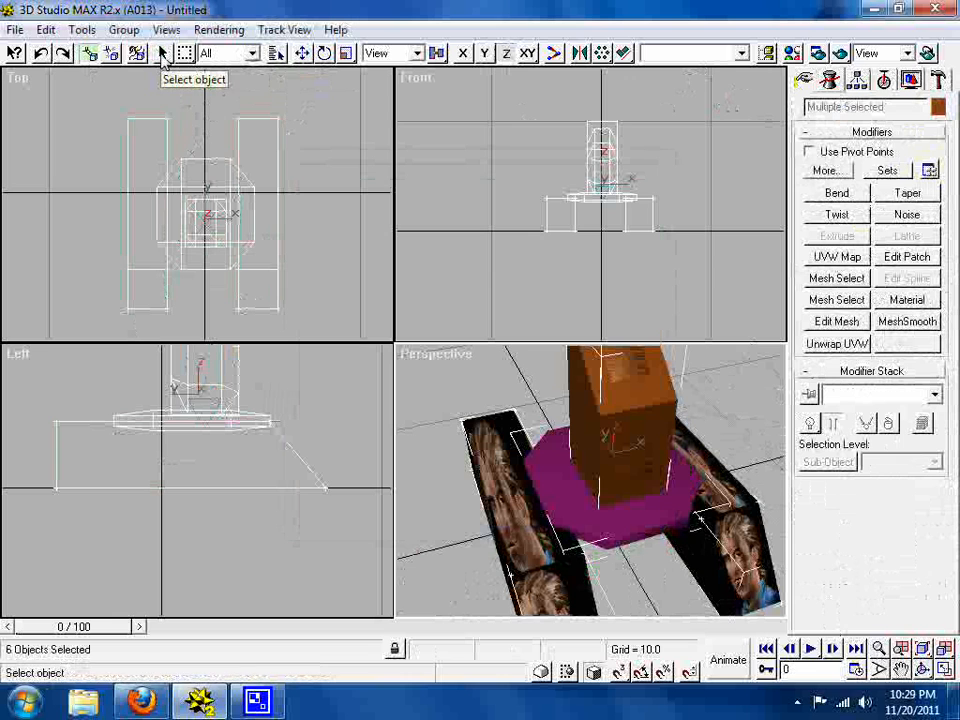
click(163, 54)
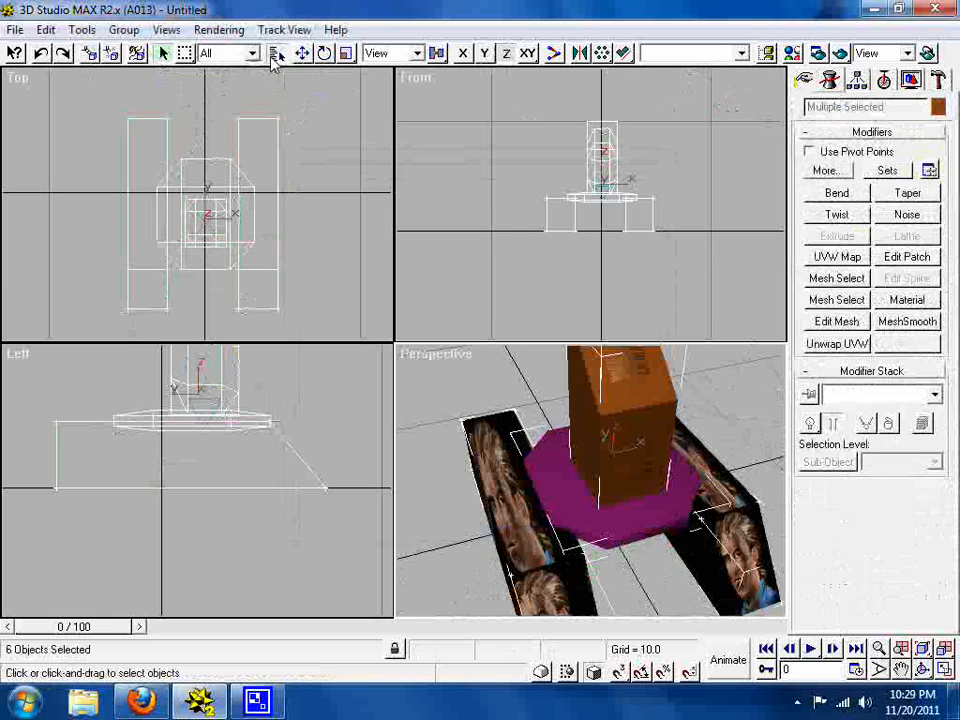
Link Aux_A0 and cockpit to the head as their parent, and check the hierarchy with the subtree displayed.
click(275, 56)
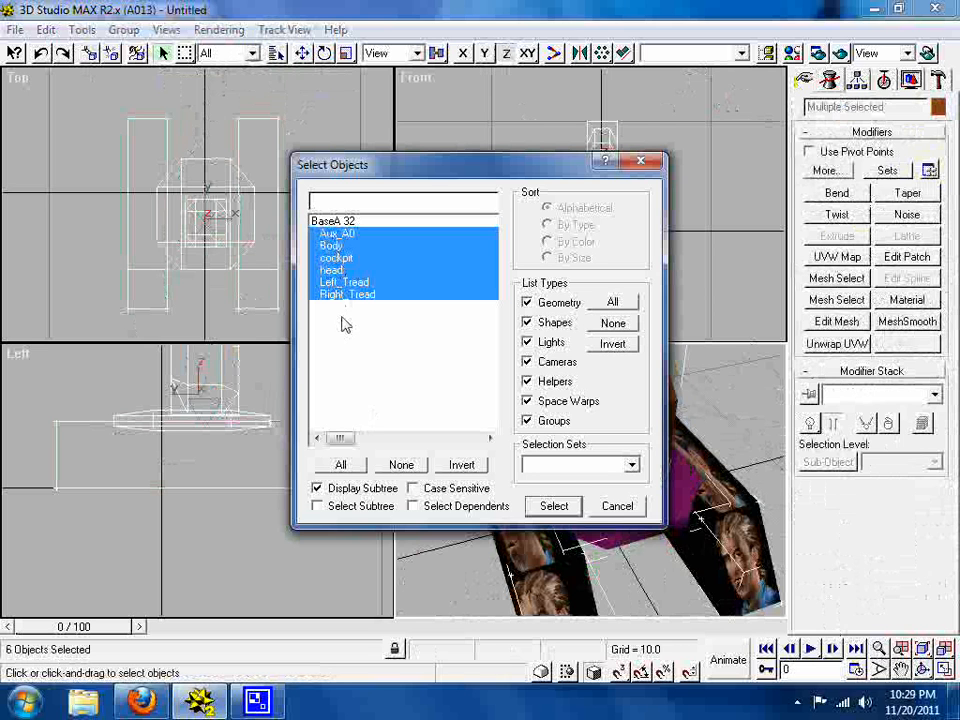
click(355, 234)
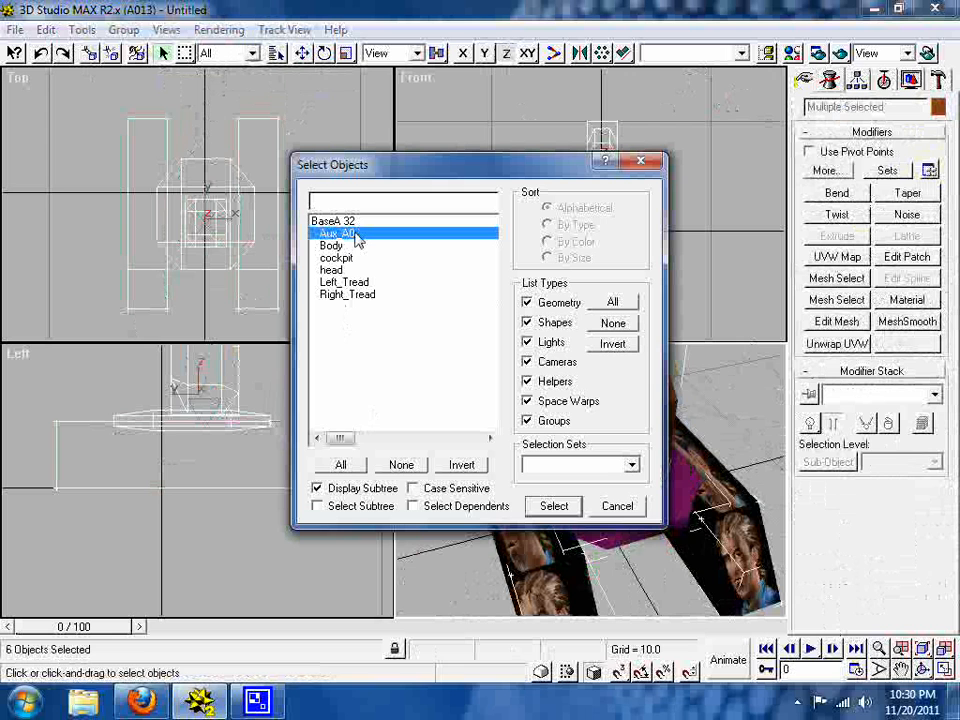
ctrl+click(349, 259)
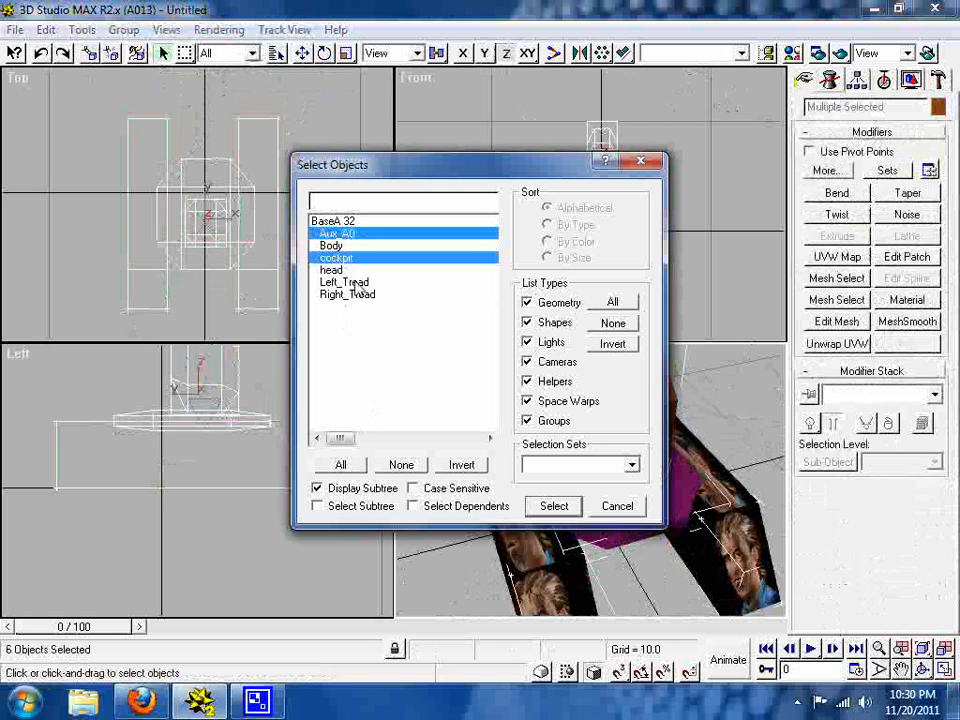
click(556, 510)
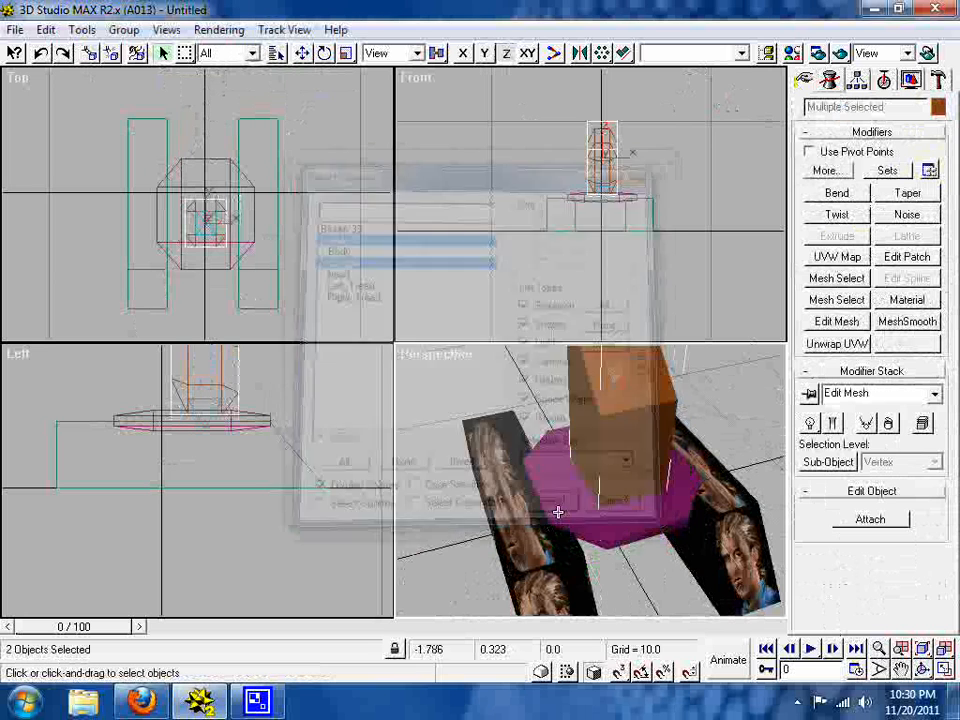
click(89, 54)
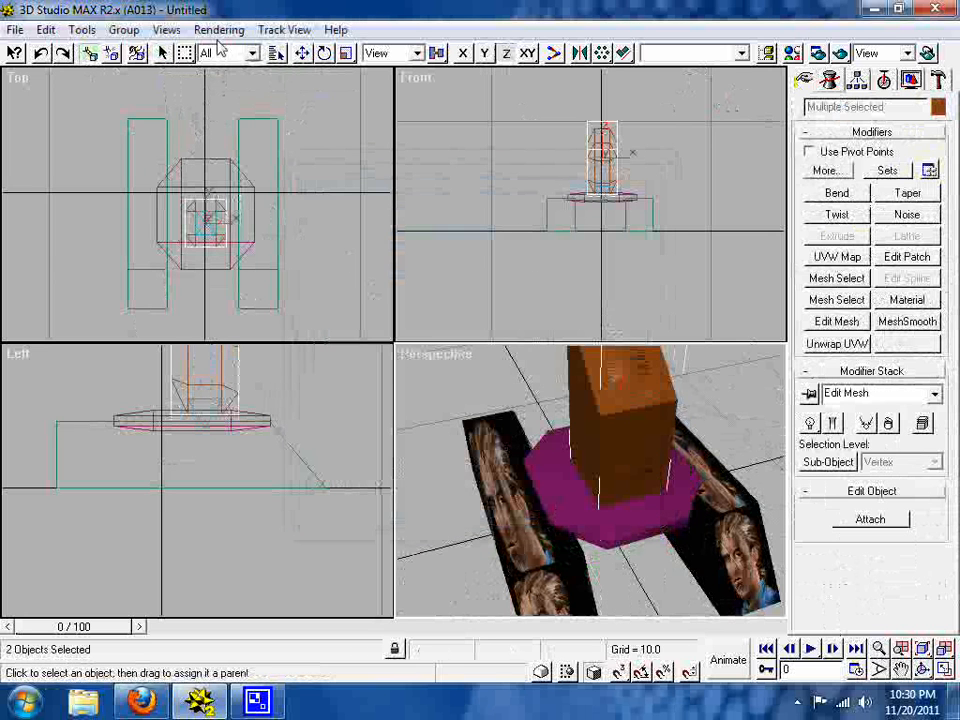
click(275, 54)
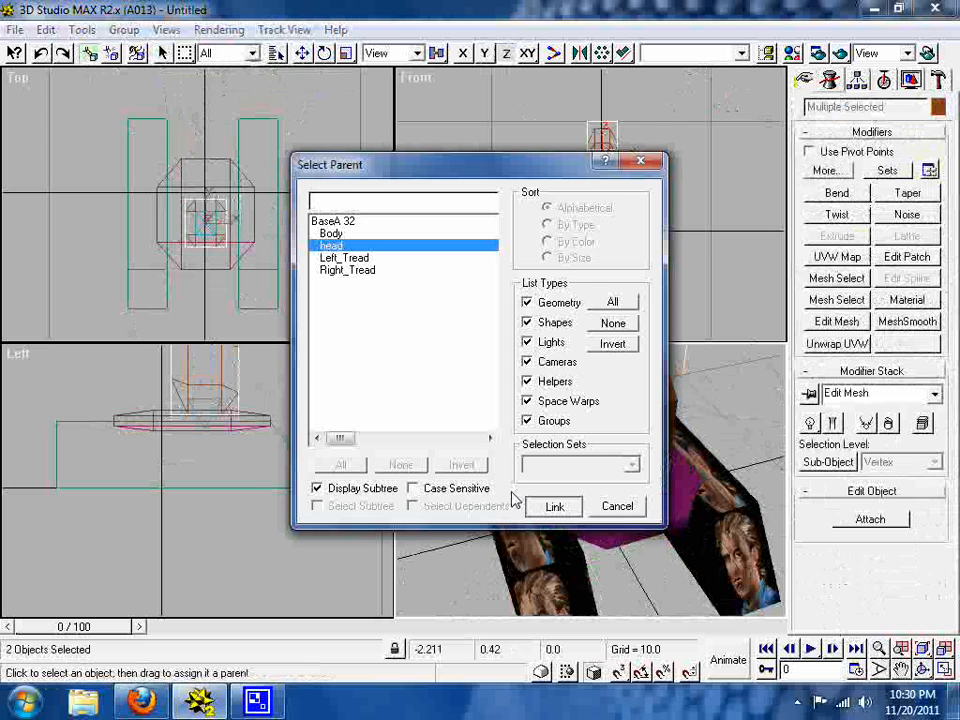
click(554, 506)
click(163, 53)
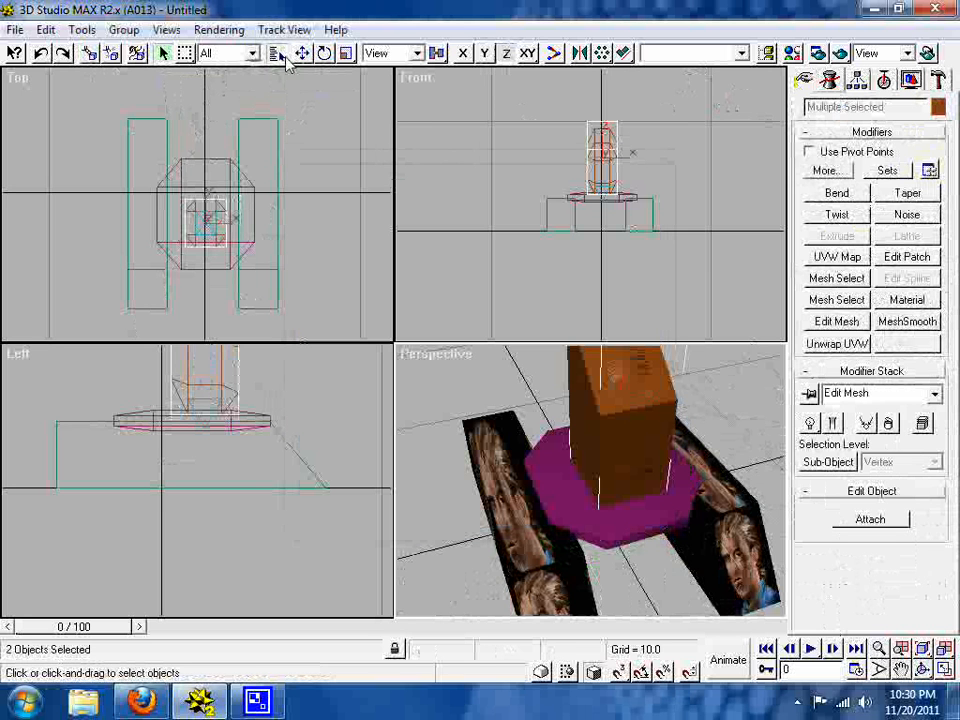
click(279, 55)
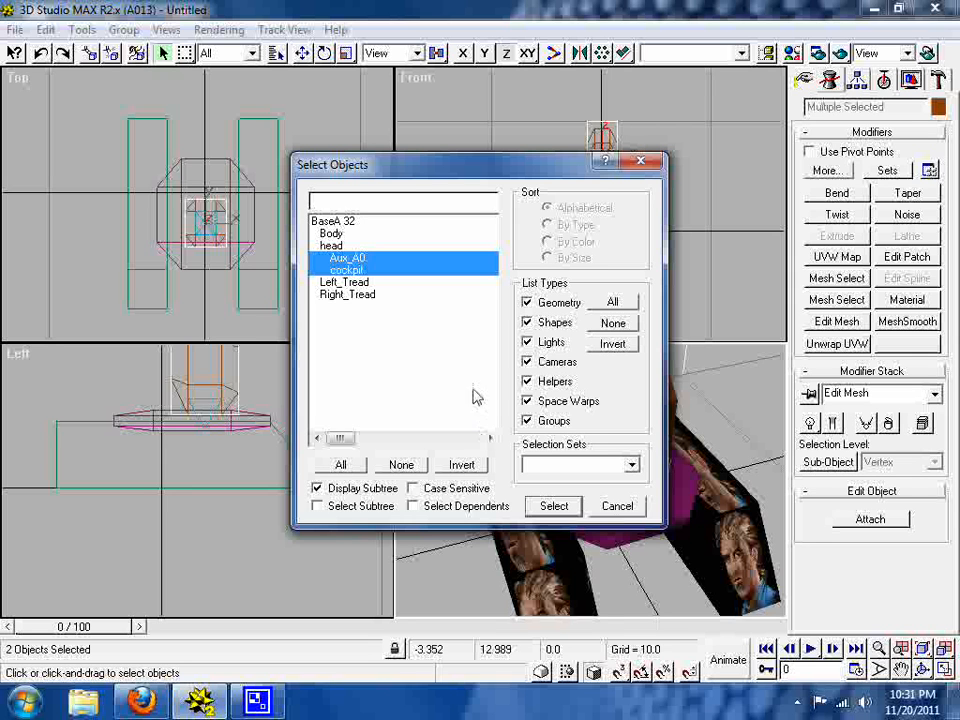
Clone the whole BaseA 32 hierarchy, from BaseA 32 through Right_Tread, as copies with the name BaseB 16.
click(356, 222)
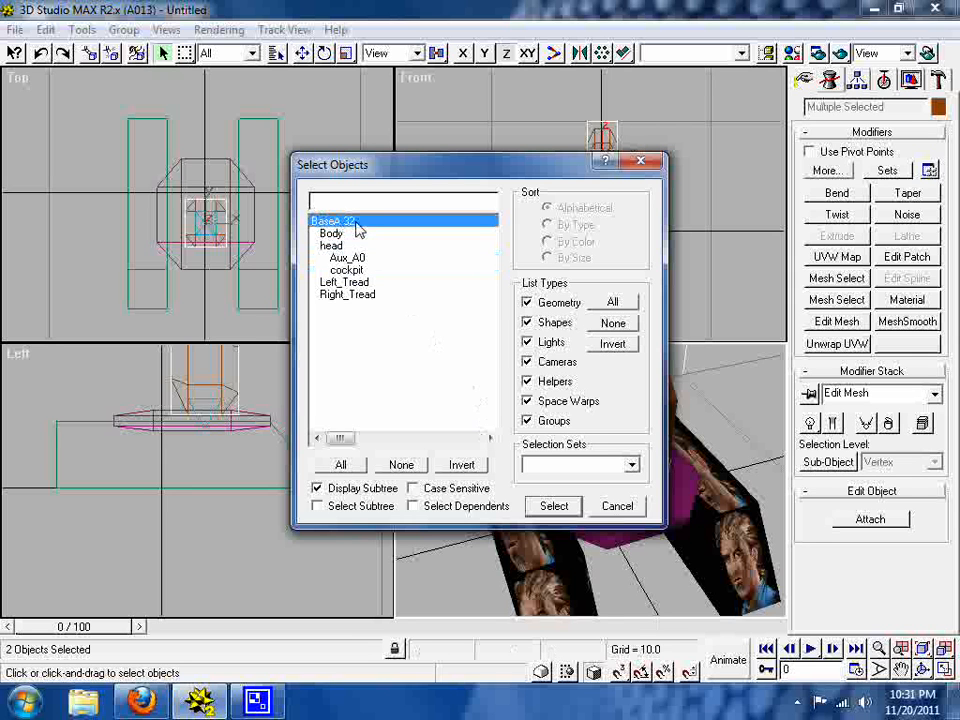
shift+click(367, 304)
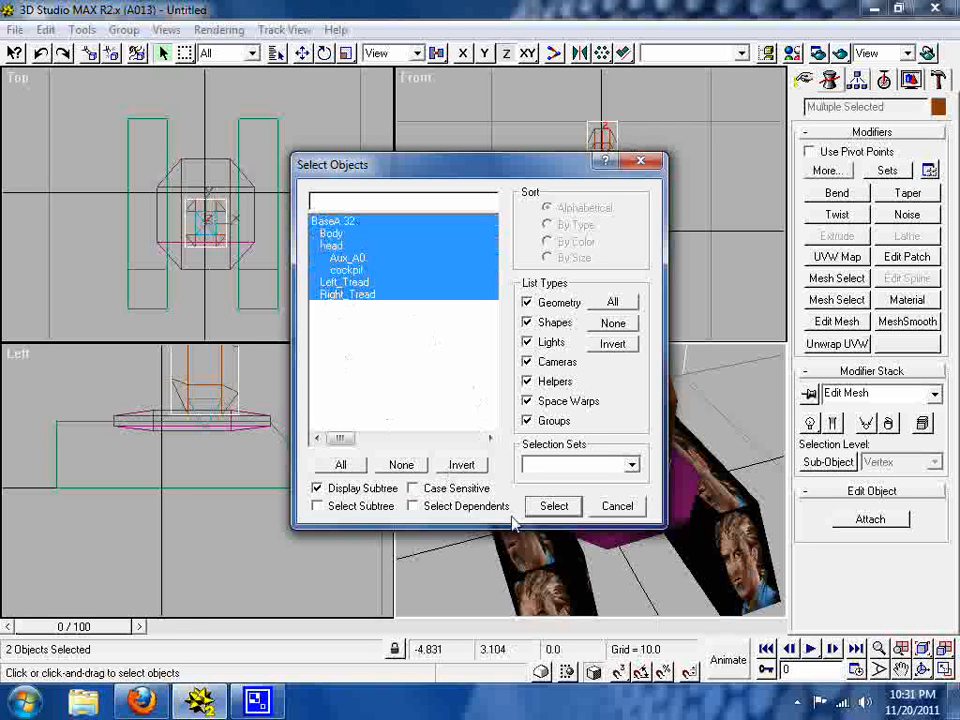
click(553, 507)
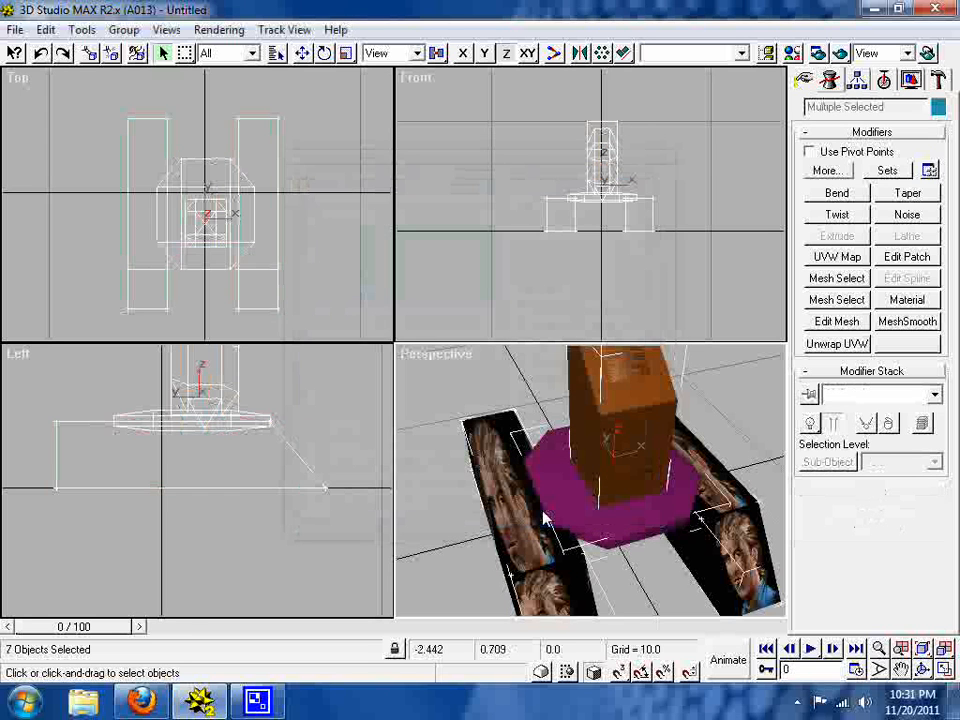
click(45, 30)
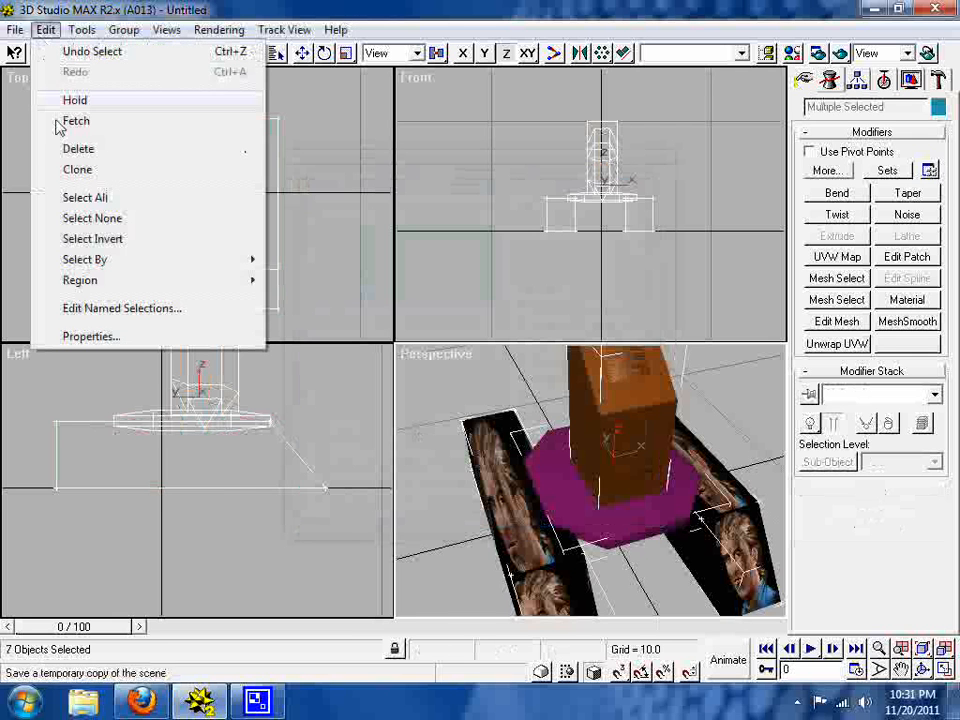
click(77, 170)
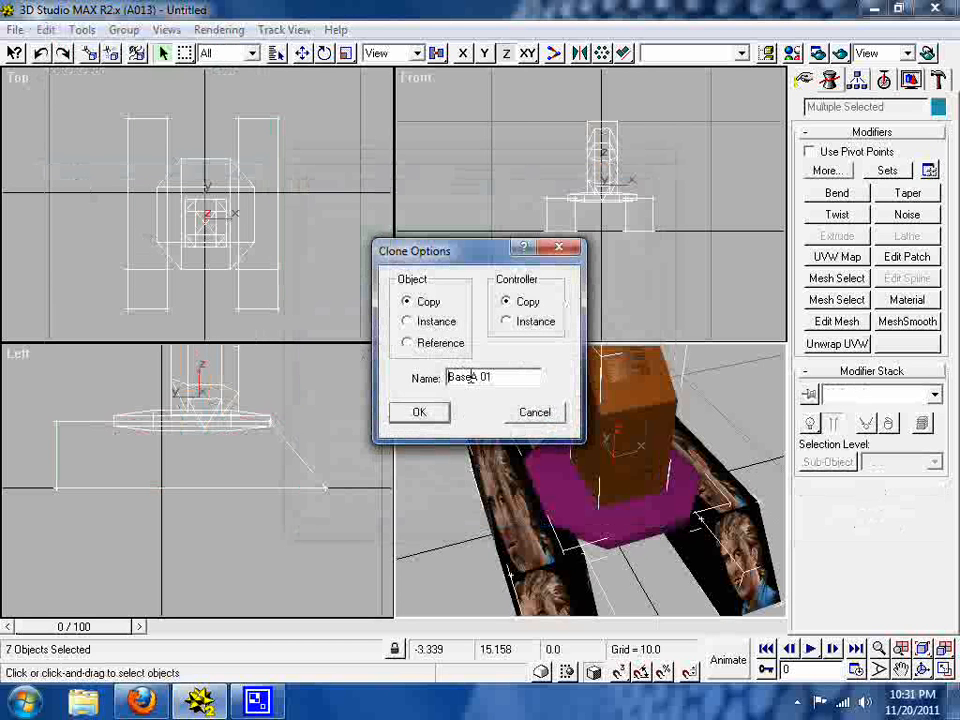
drag(472, 377, 516, 380)
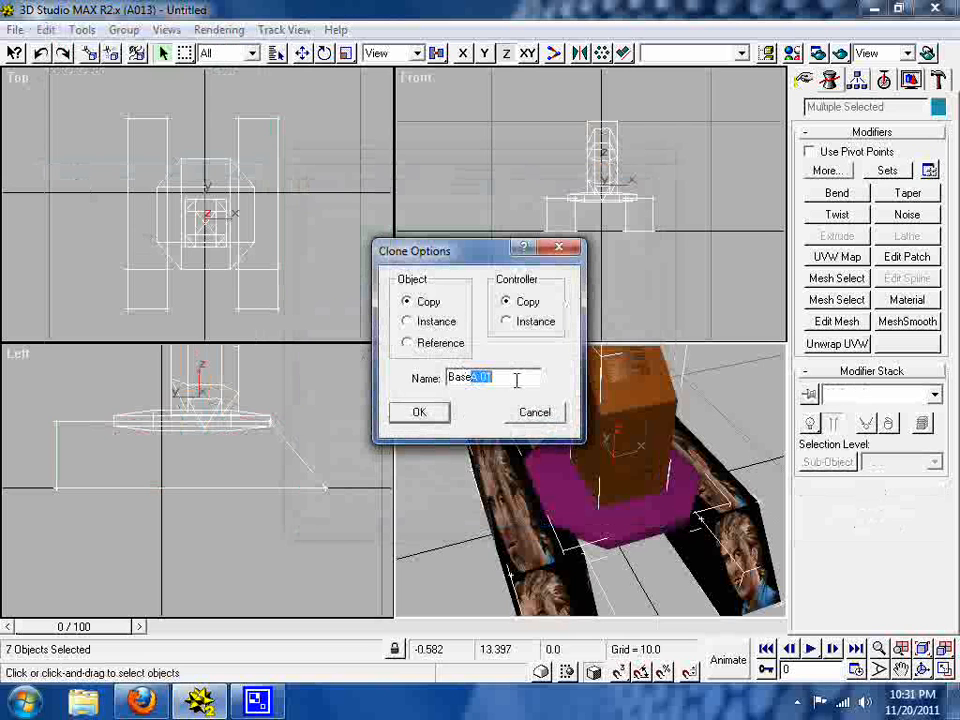
text(B 1)
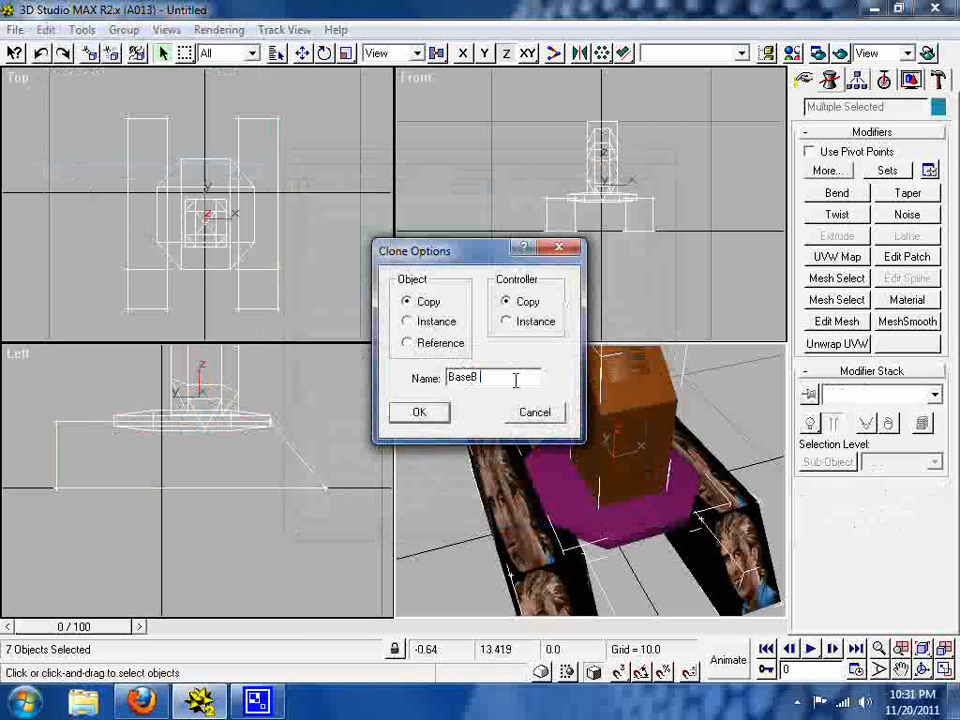
text(6)
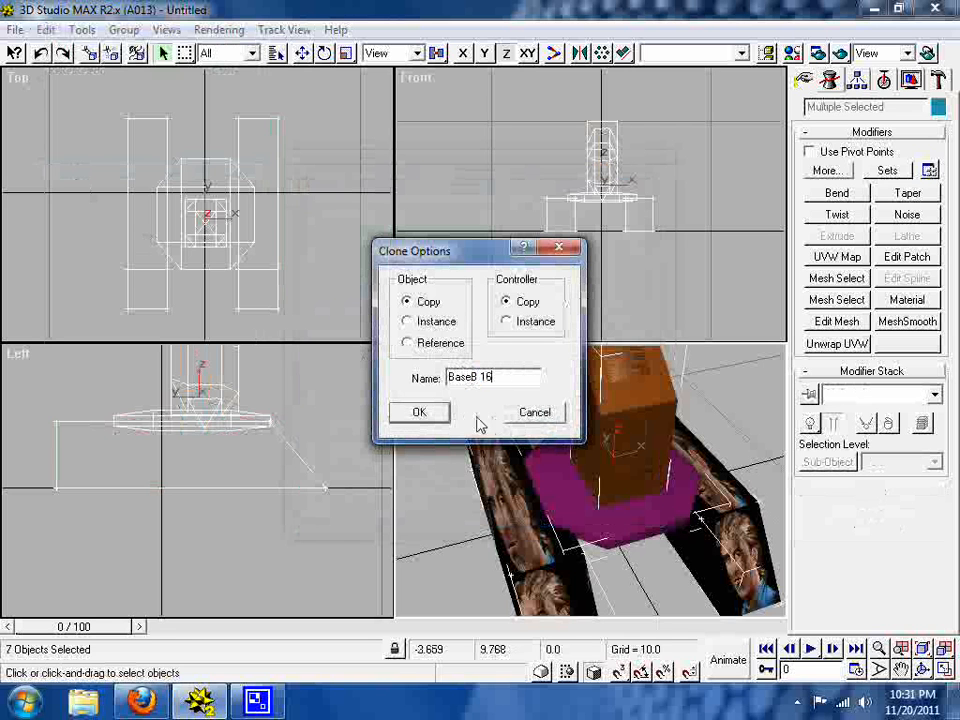
click(424, 416)
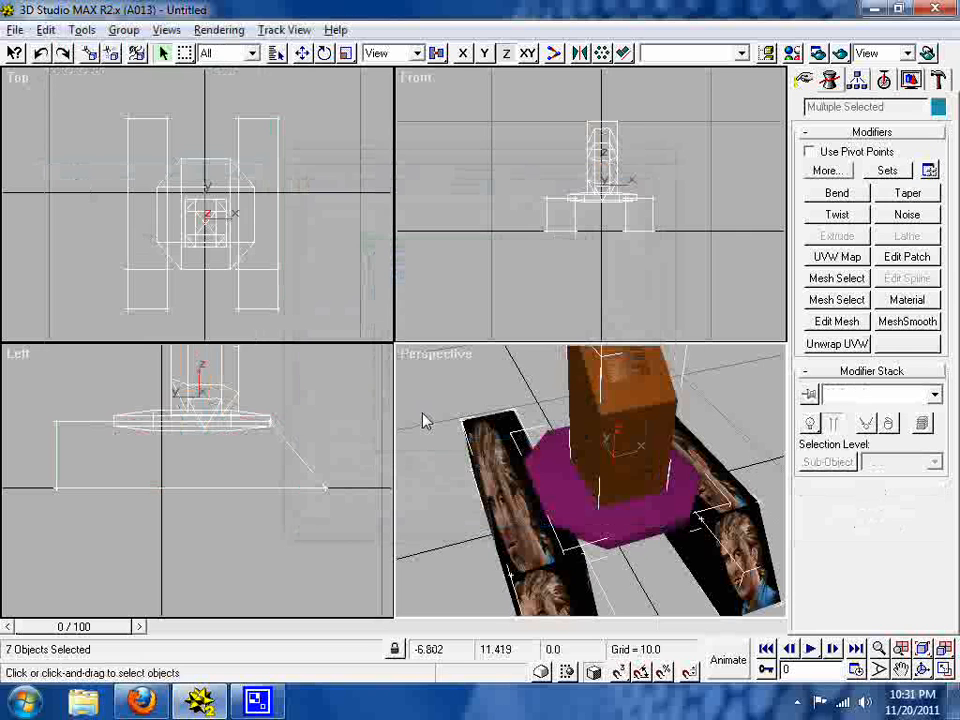
Clone the selected tank hierarchy again as copies with the name BaseC 8.
key(alt+e)
key(c)
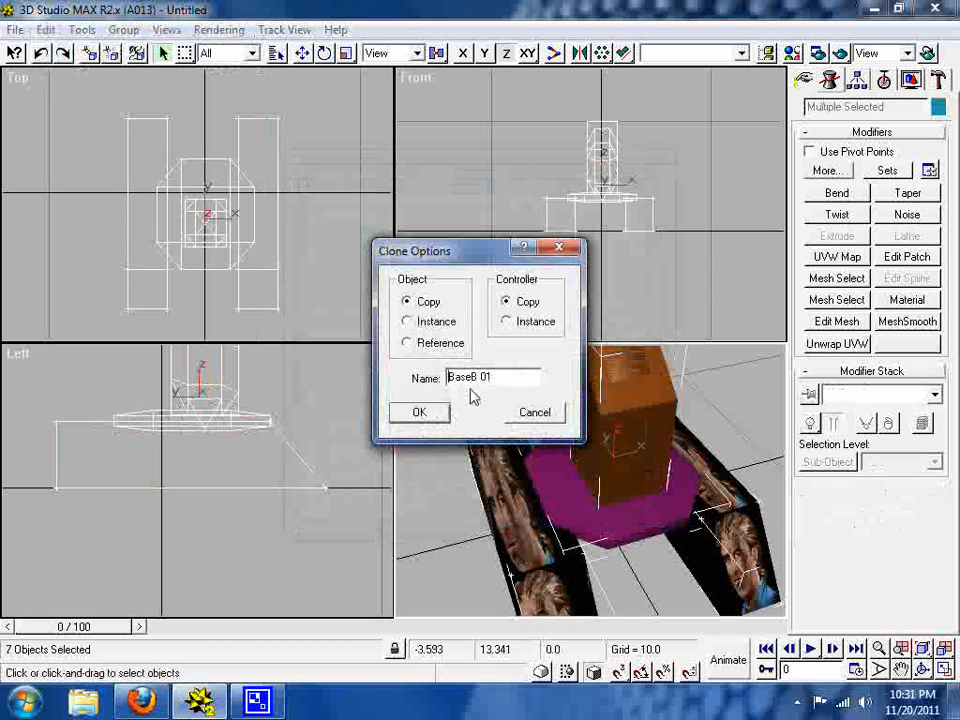
drag(471, 378, 492, 379)
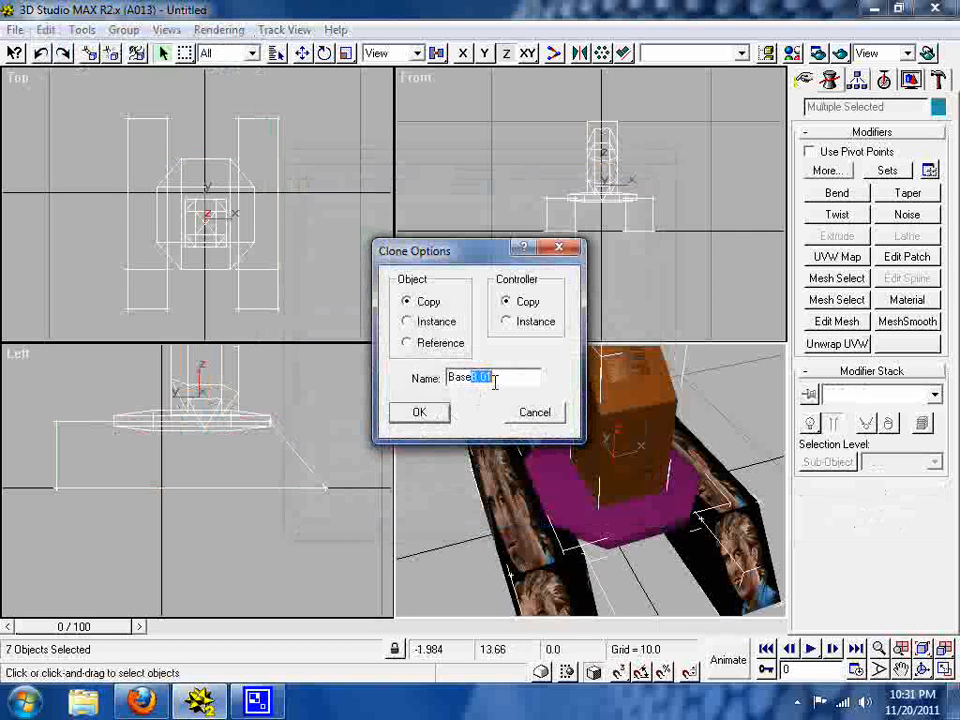
text(C)
text( B)
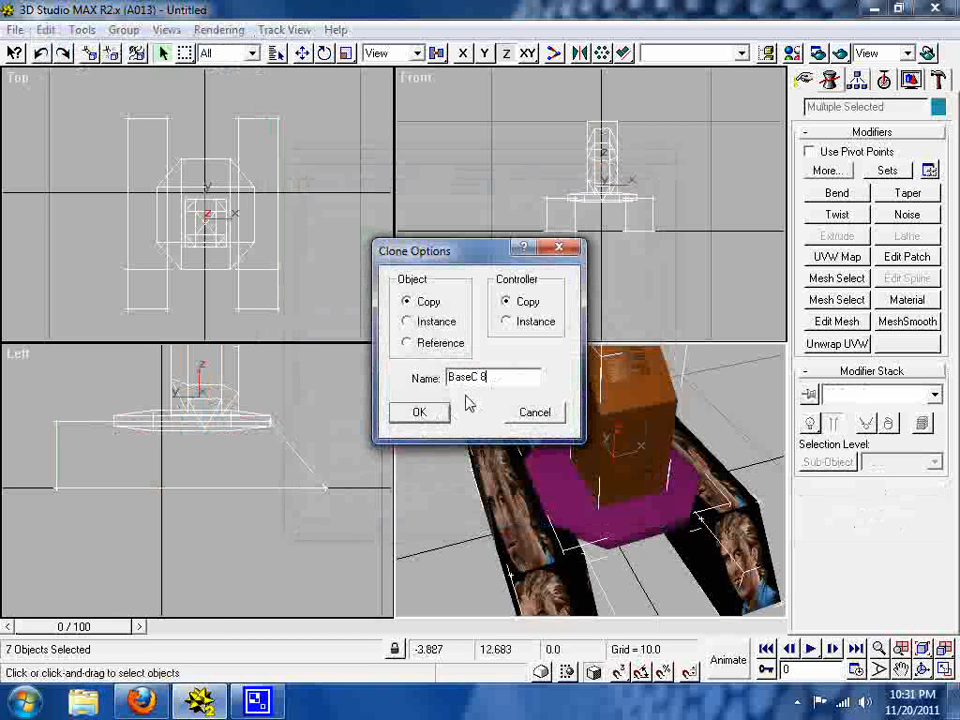
click(420, 412)
Clone the selected tank hierarchy as copies with the name BaseD 4.
key(alt+e)
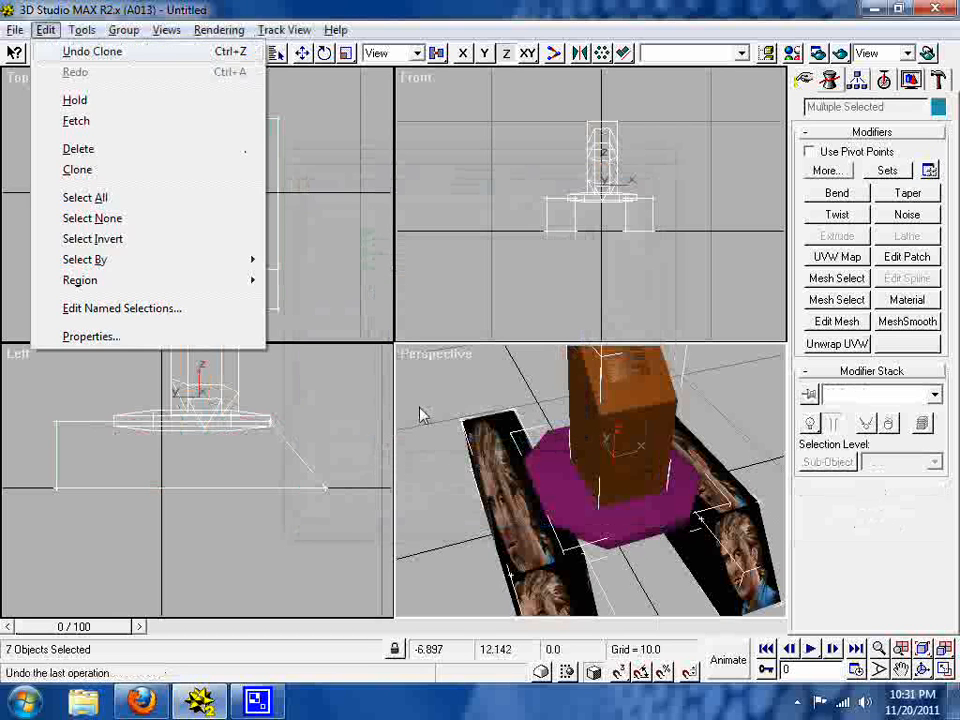
key(c)
drag(472, 377, 532, 377)
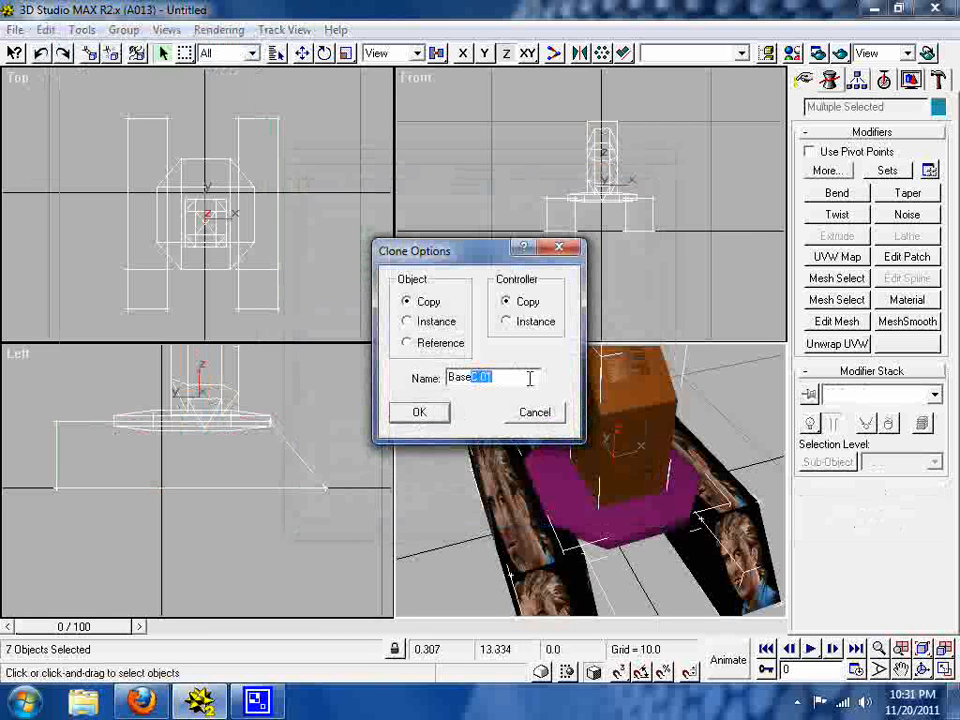
text(D)
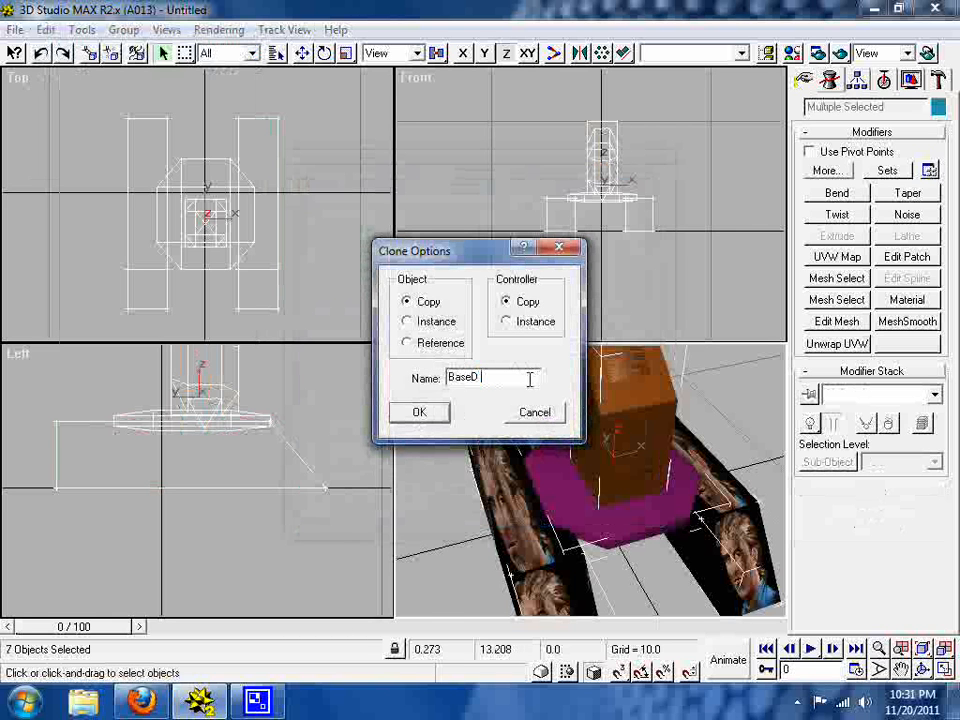
text( 4)
click(425, 413)
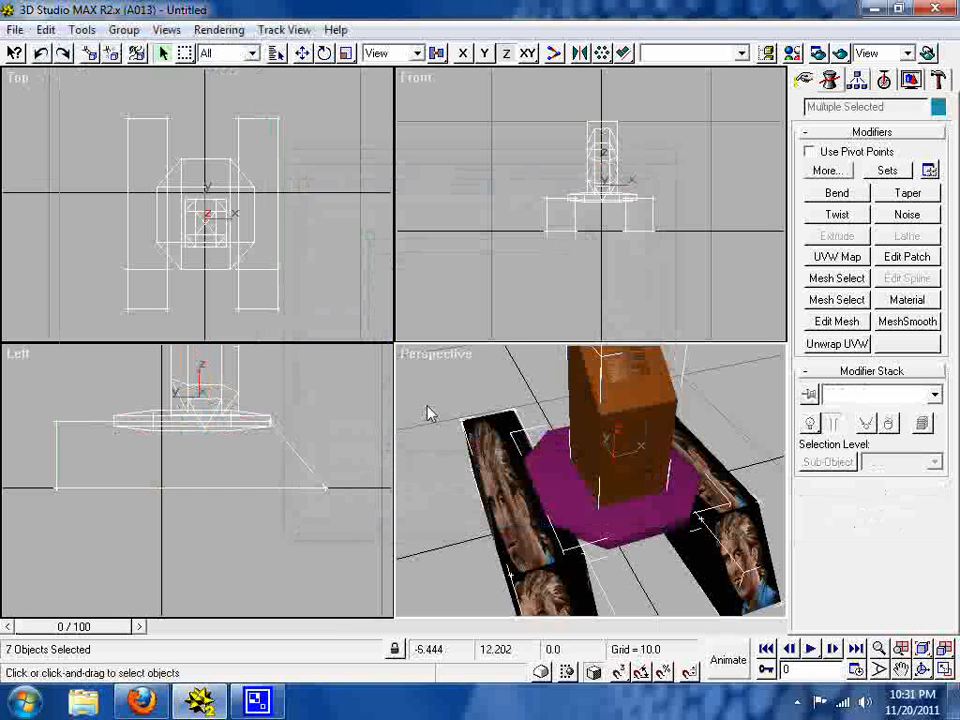
Clone the selected tank hierarchy once more as copies with the name coll0.
key(alt+e)
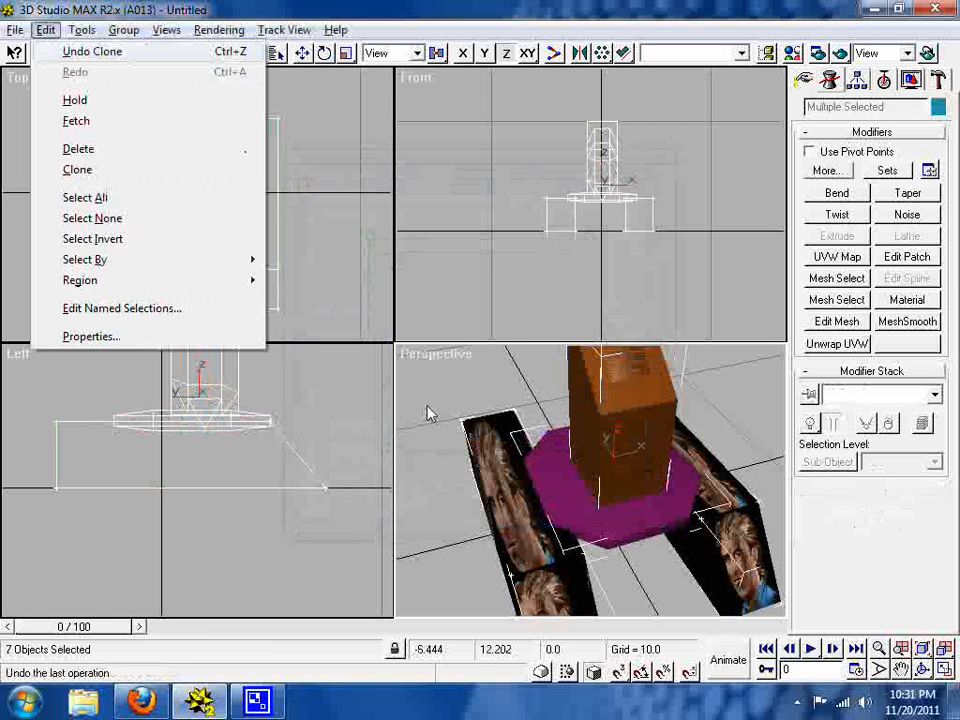
text(c)
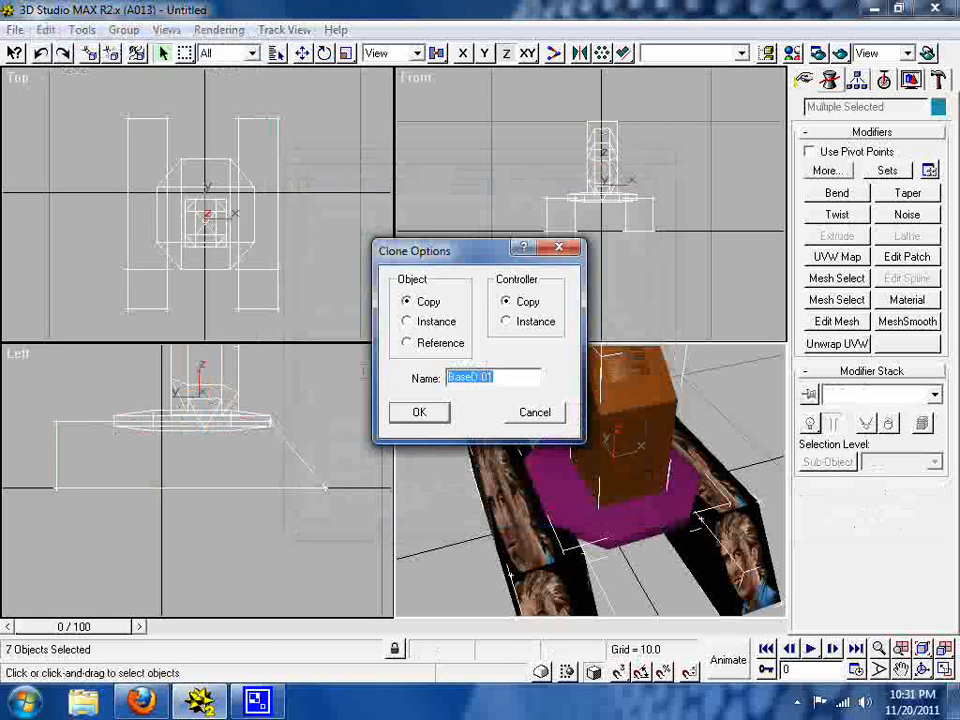
text(coll0)
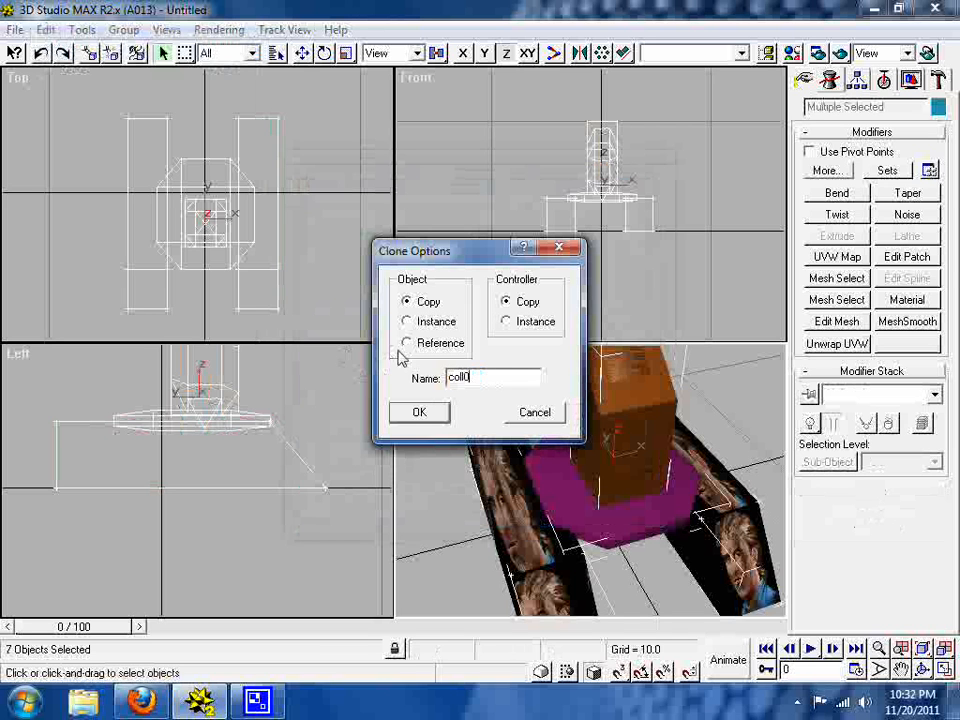
click(432, 421)
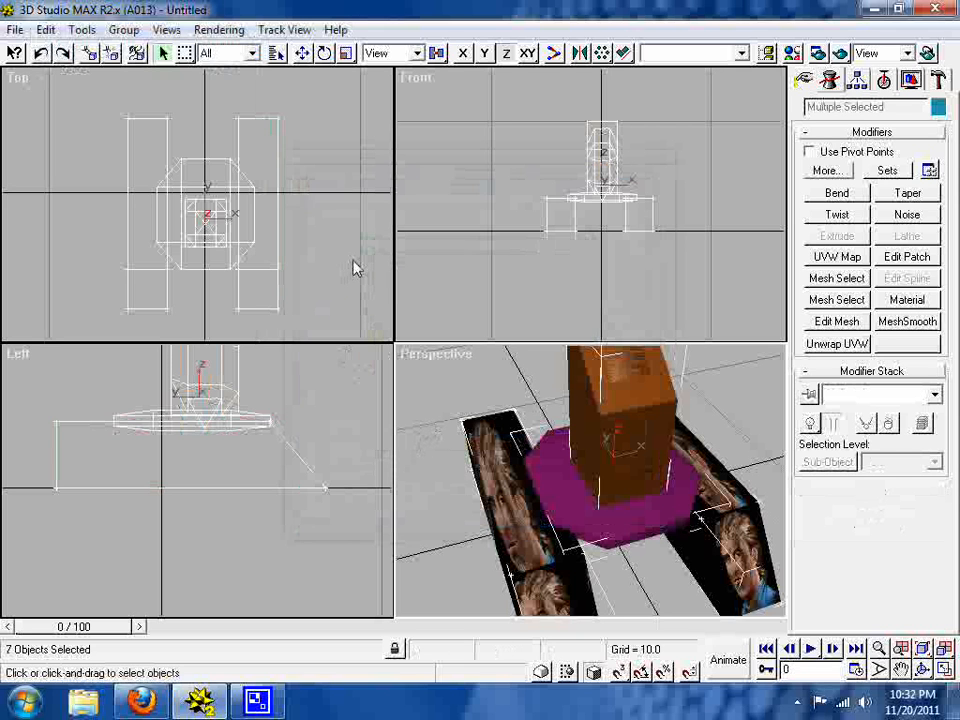
Review the cloned hierarchies and delete Aux_A03 and cockpit03 under head03, and Aux_A04 and cockpit04 under head04.
click(280, 55)
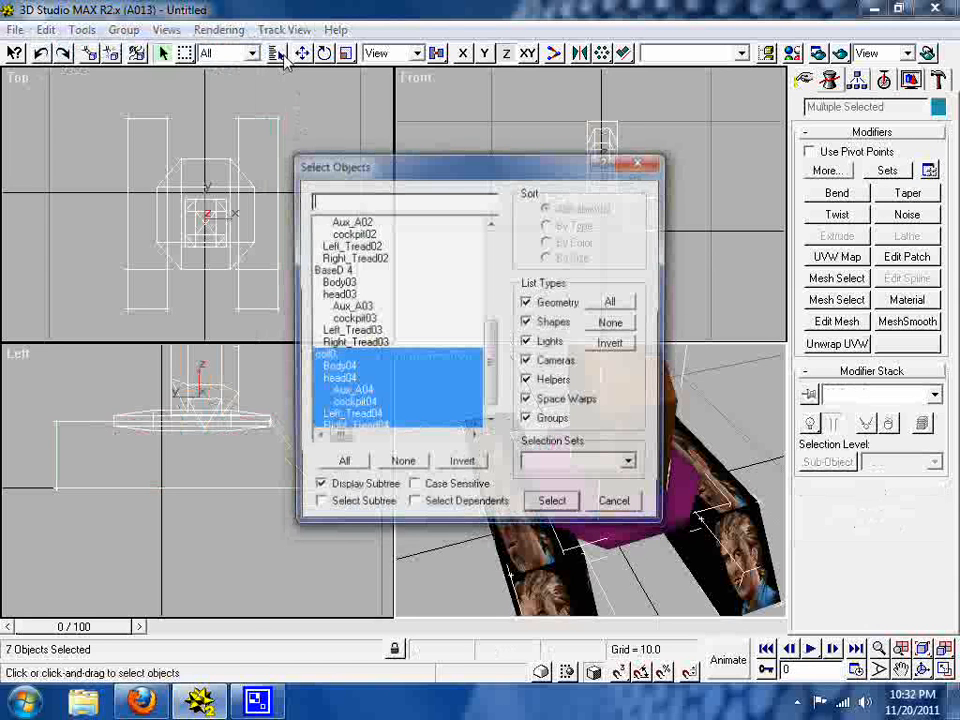
drag(492, 342, 506, 160)
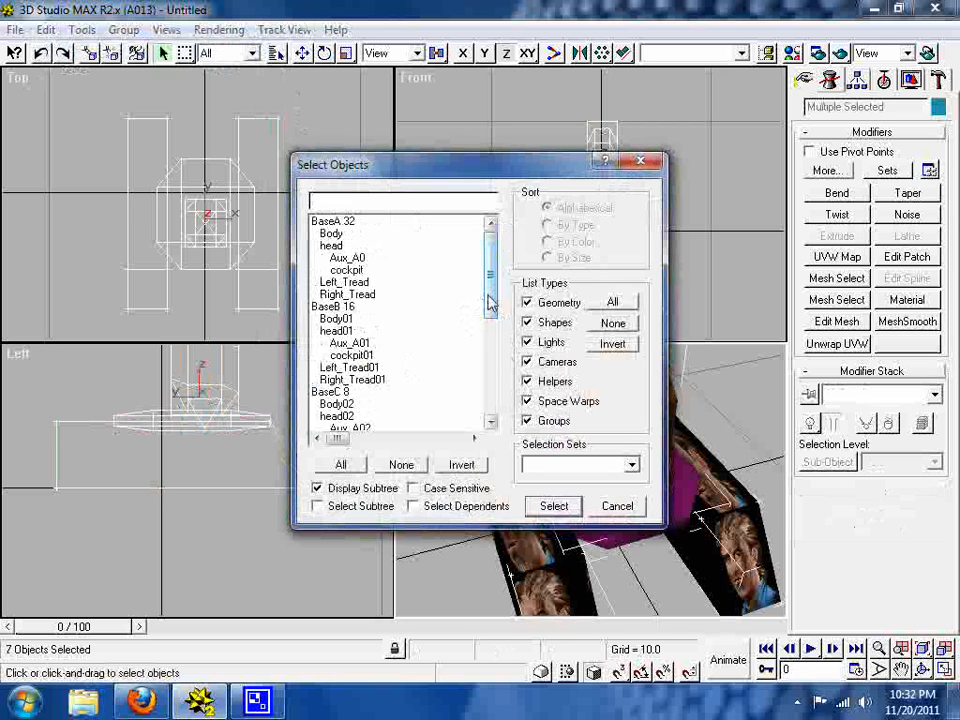
drag(490, 303, 491, 400)
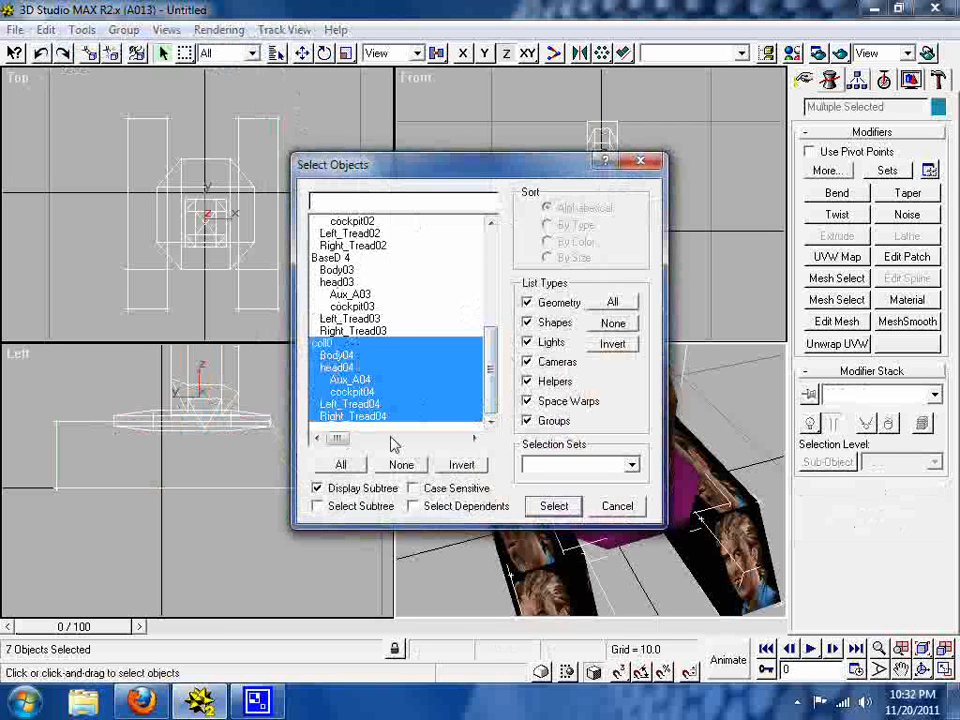
click(373, 384)
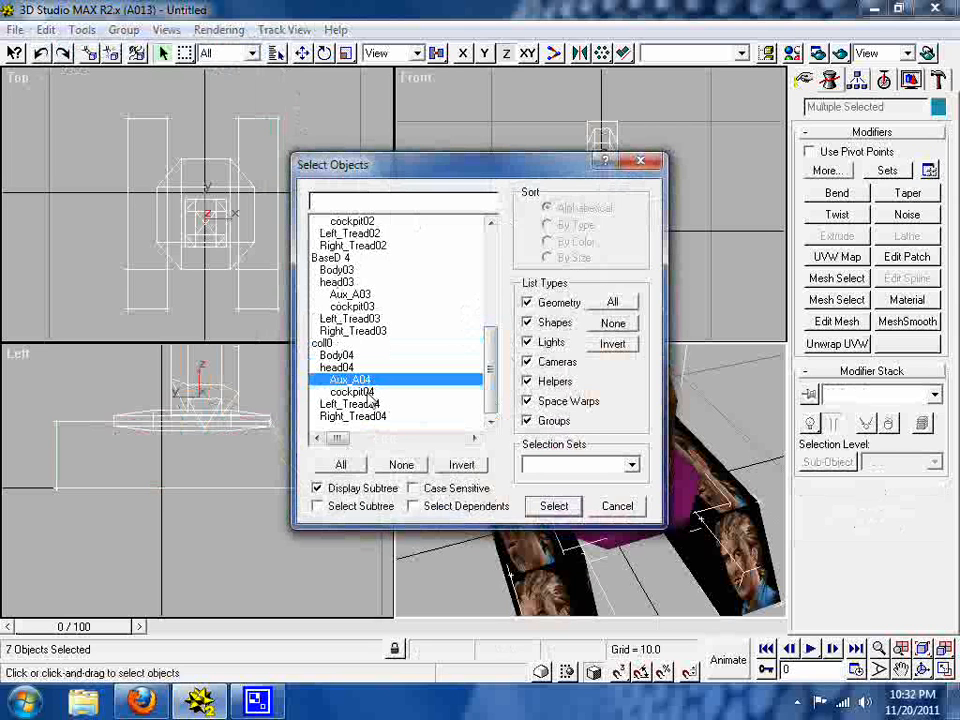
ctrl+click(368, 394)
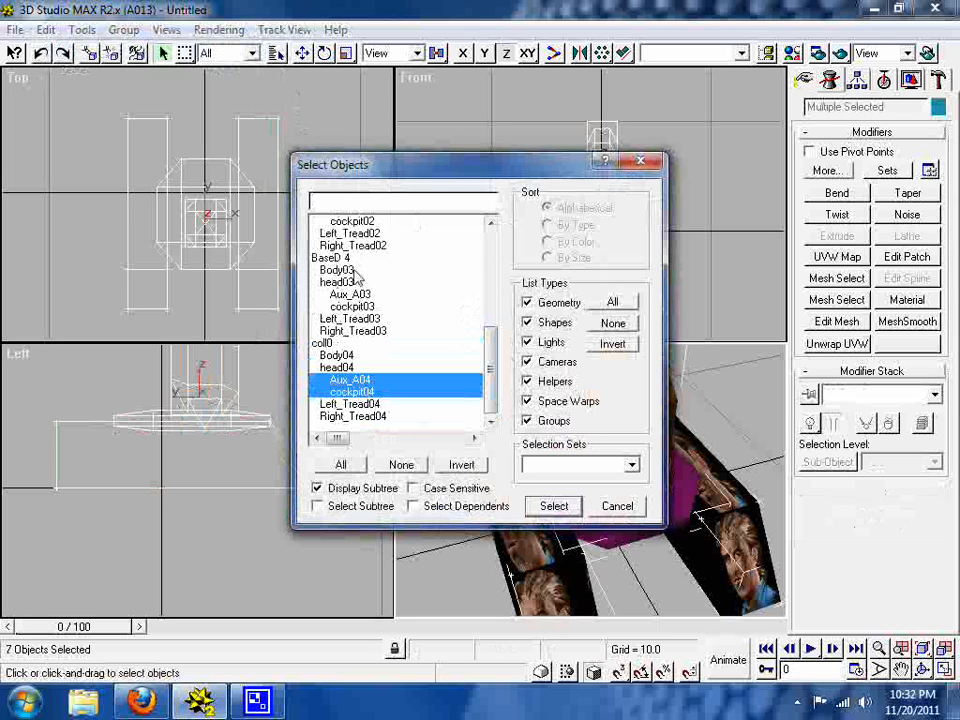
ctrl+click(358, 298)
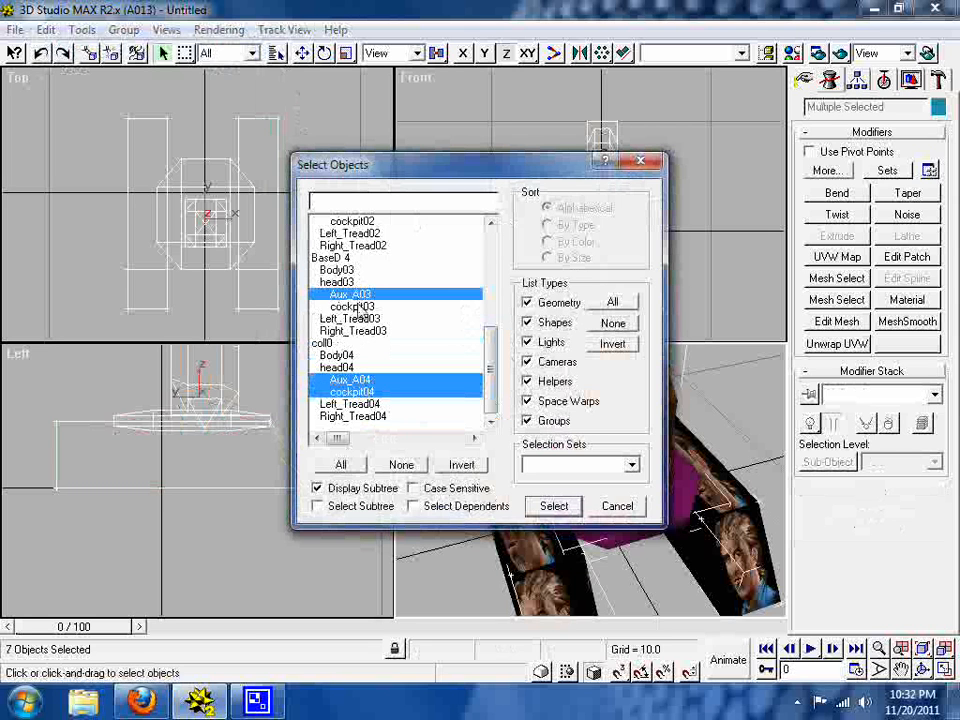
ctrl+click(358, 307)
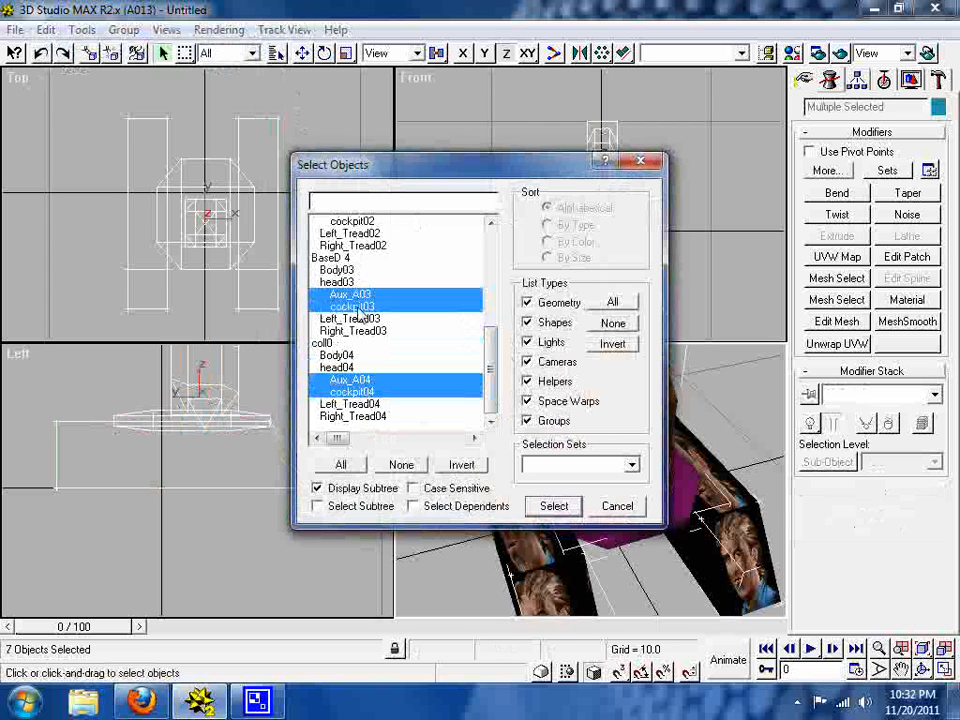
click(554, 506)
click(559, 506)
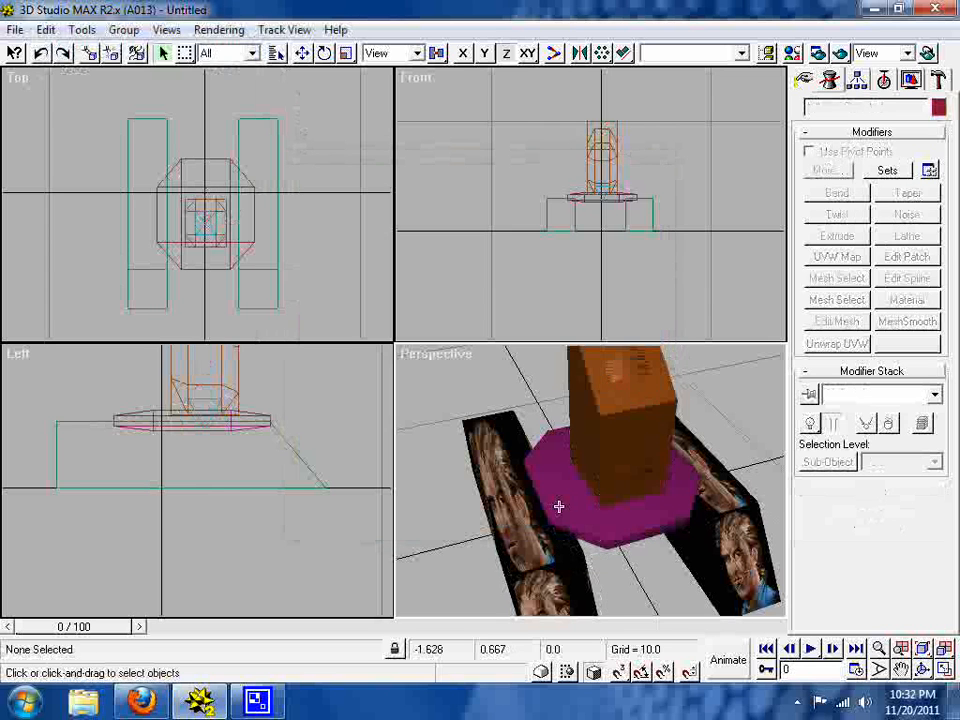
Under coll0, rename Body04 as Body and head04 as head.
click(280, 53)
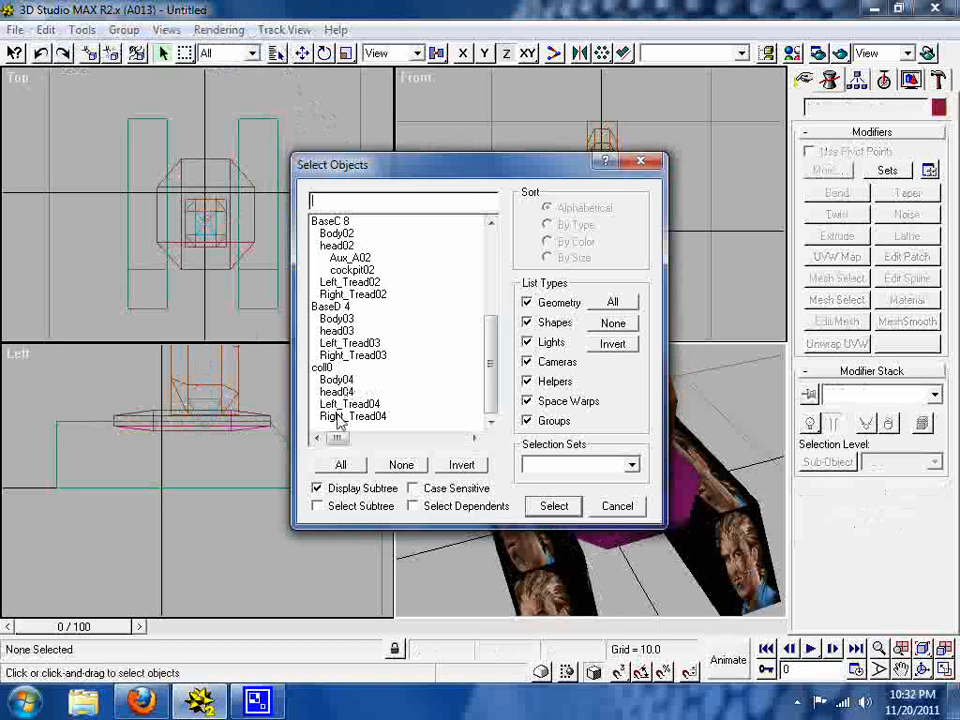
click(337, 379)
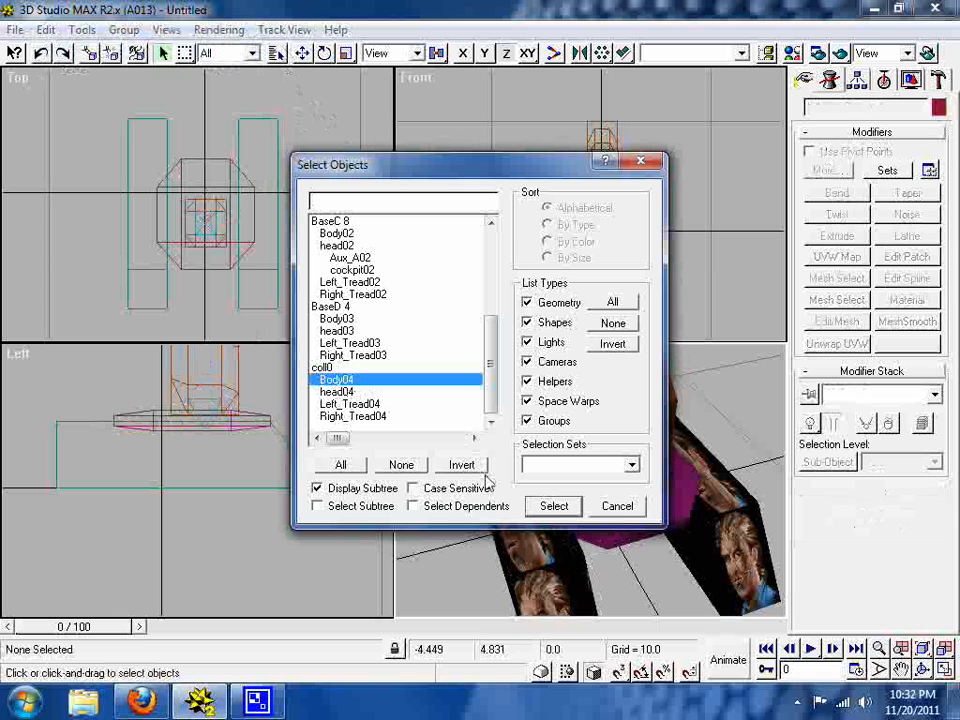
click(555, 507)
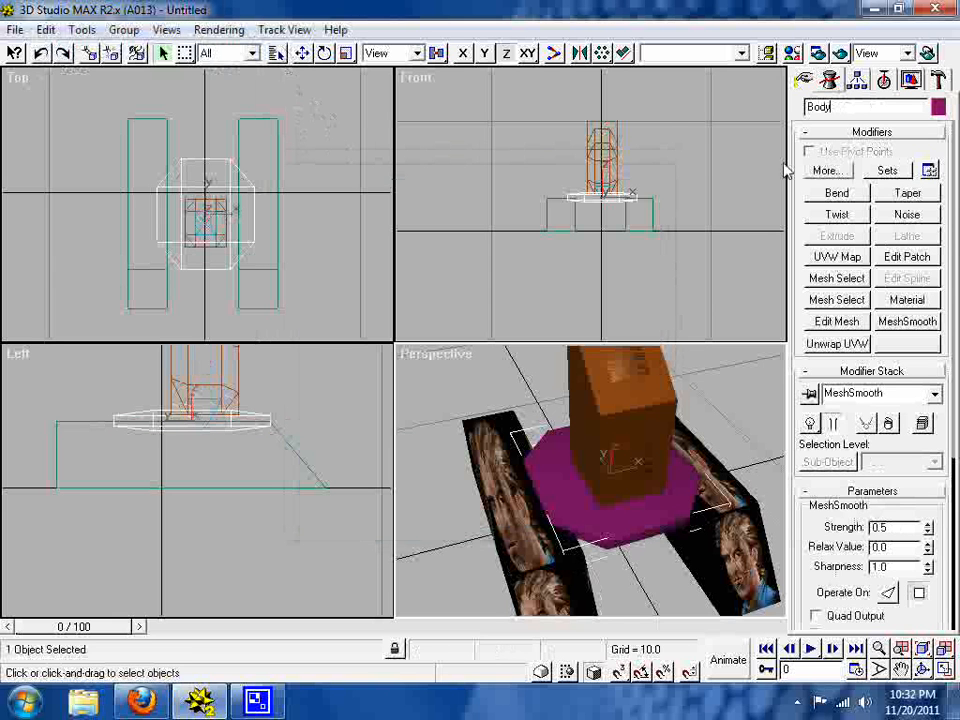
click(276, 54)
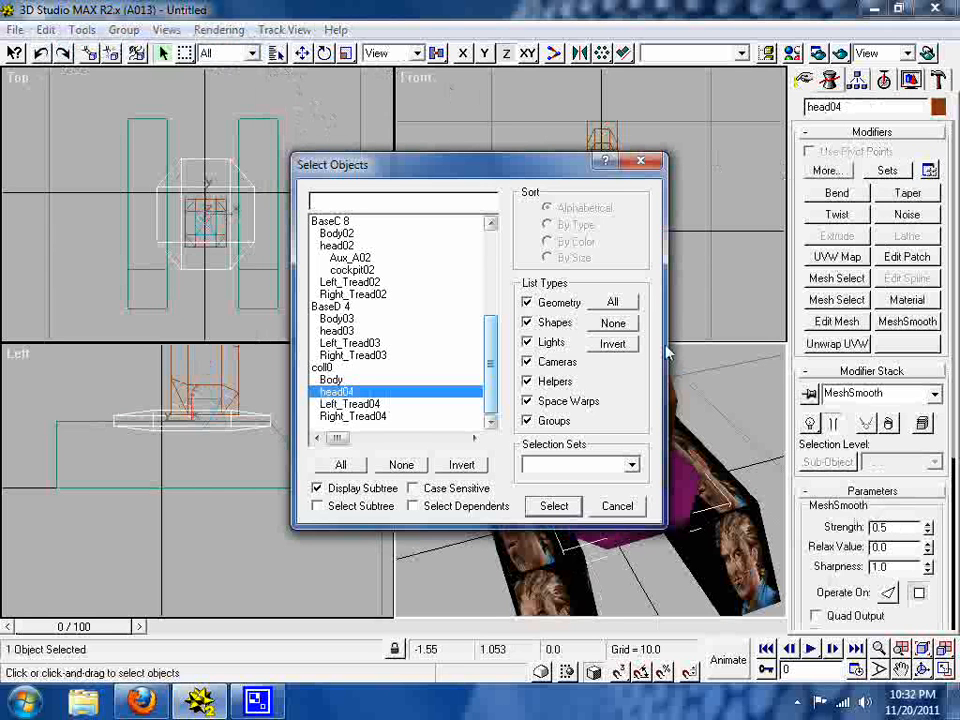
click(846, 107)
key(BackSpace)
key(BackSpace)
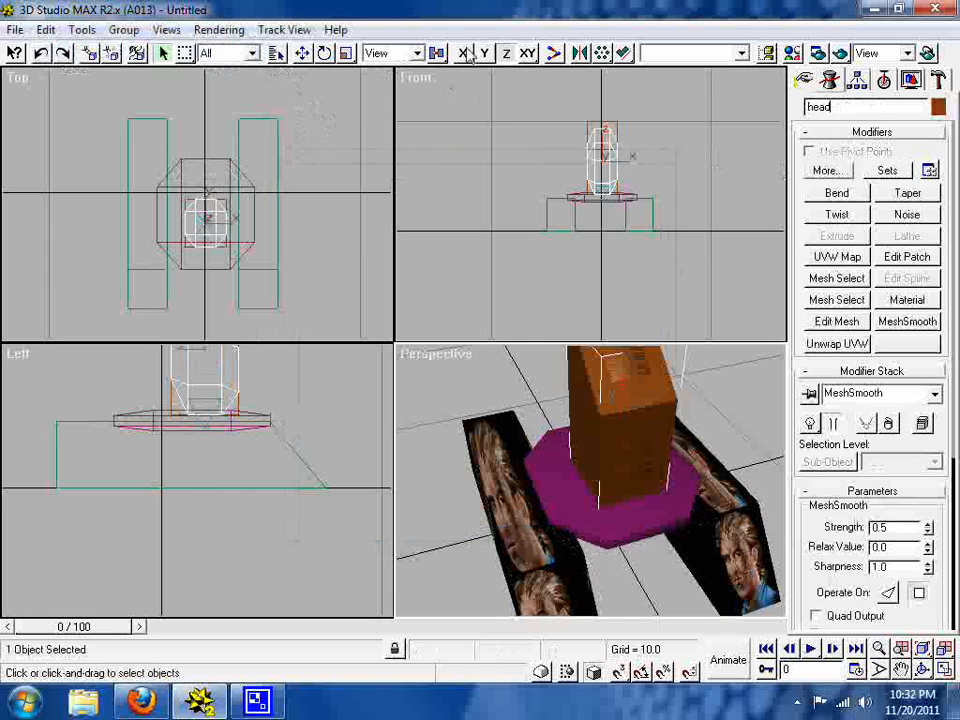
Under BaseA 32, rename Body as Body0 and head as head0.
click(276, 54)
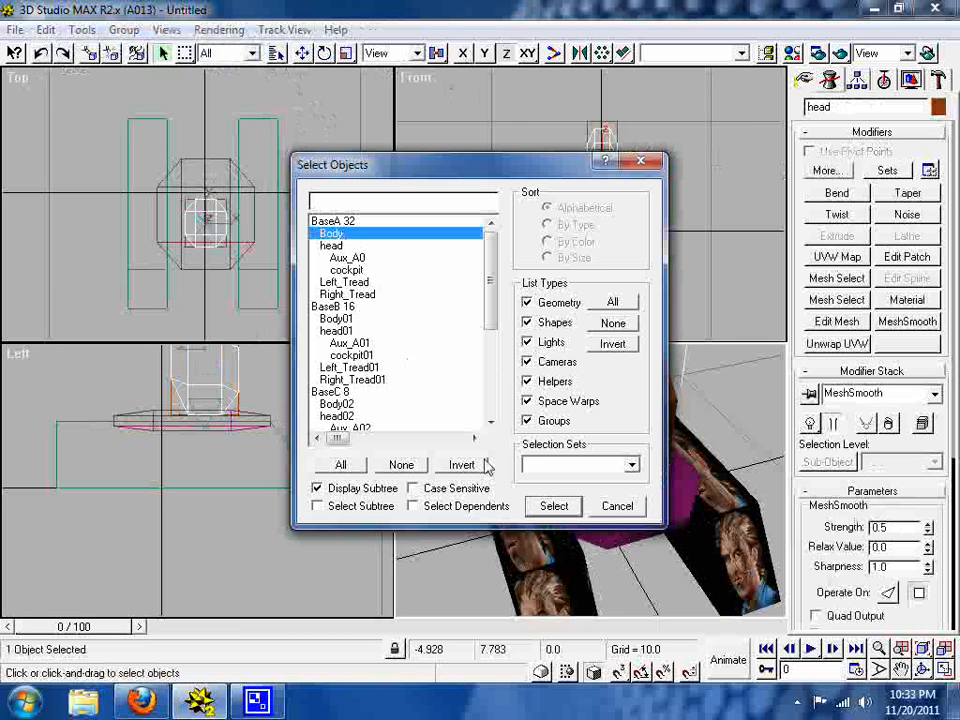
click(553, 507)
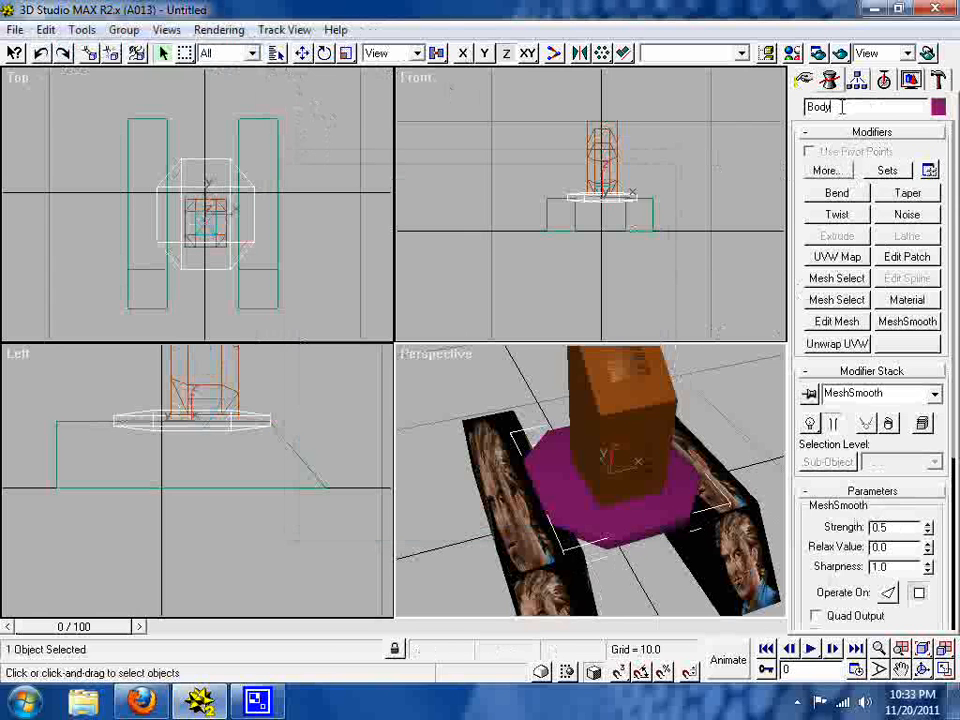
click(842, 107)
text(0)
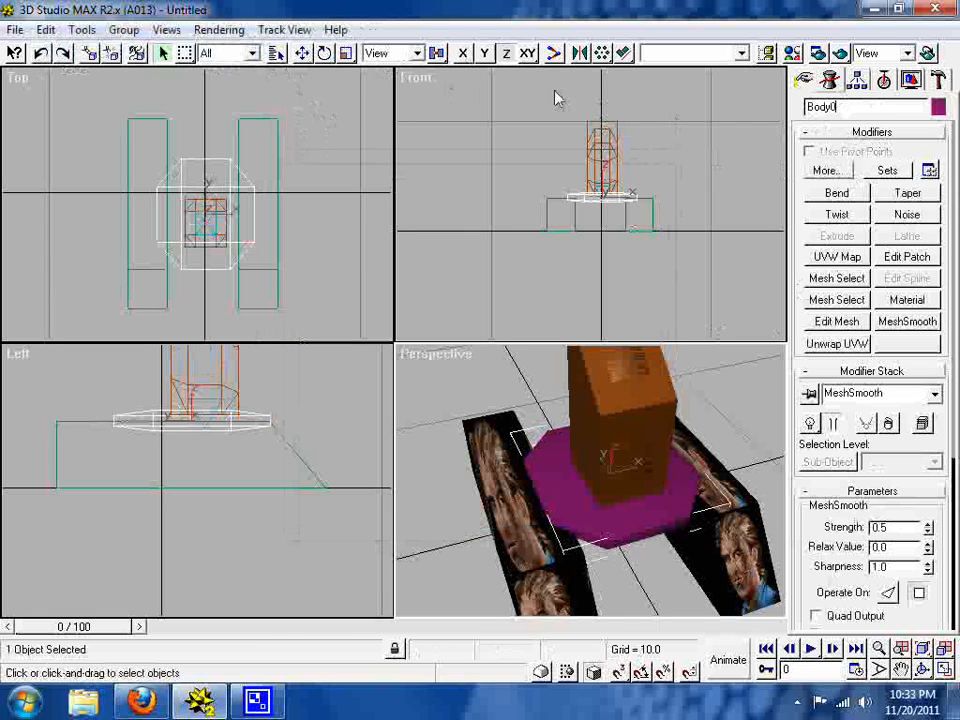
click(277, 54)
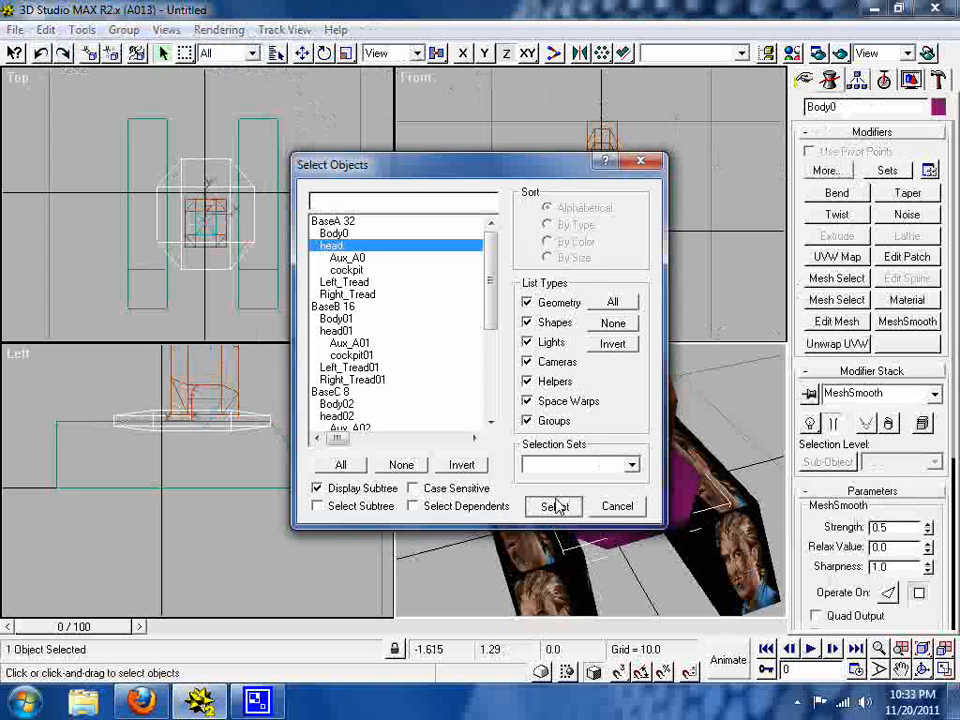
click(554, 507)
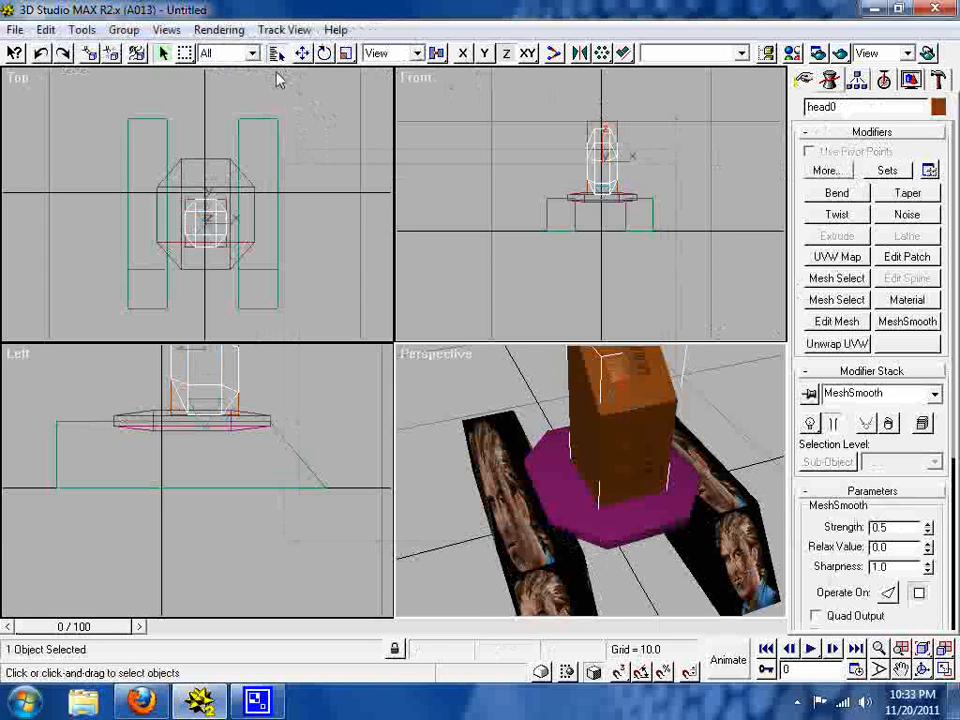
Rename the cockpit object under head0 as cockpit0.
click(277, 54)
click(350, 270)
click(554, 506)
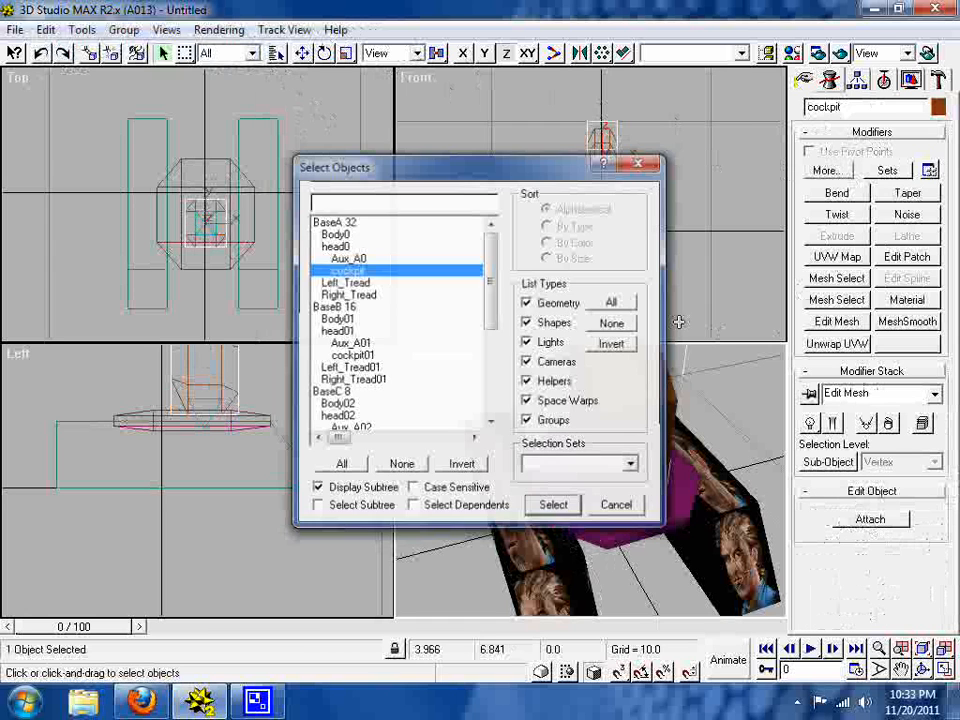
click(843, 103)
text(0)
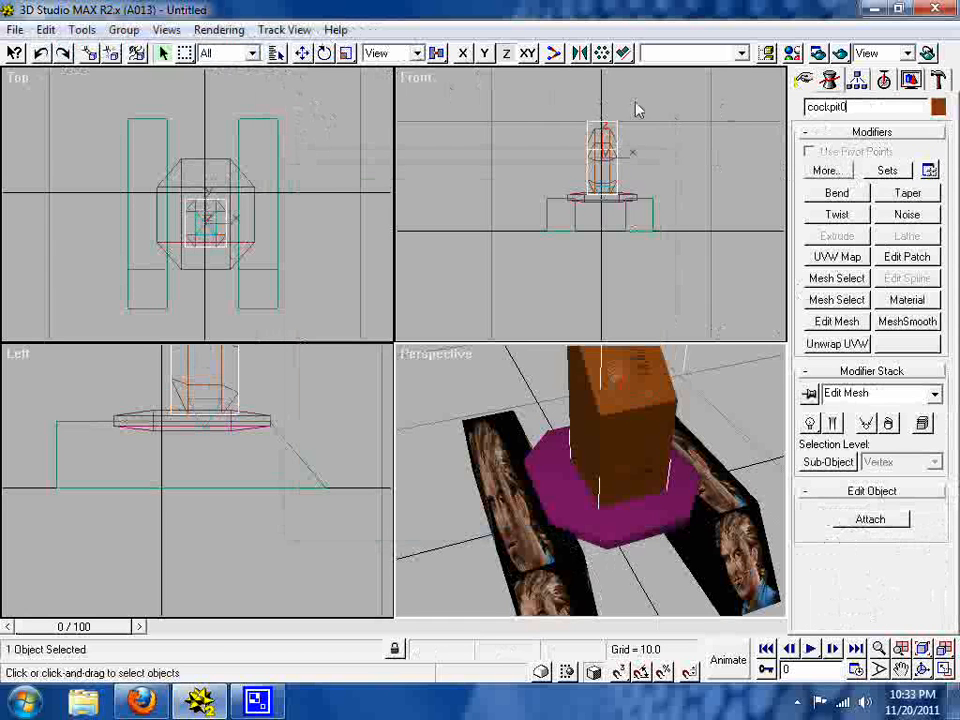
Review the part names of BaseB 16 and the following hierarchies in the object selection list.
click(277, 54)
click(340, 318)
click(336, 306)
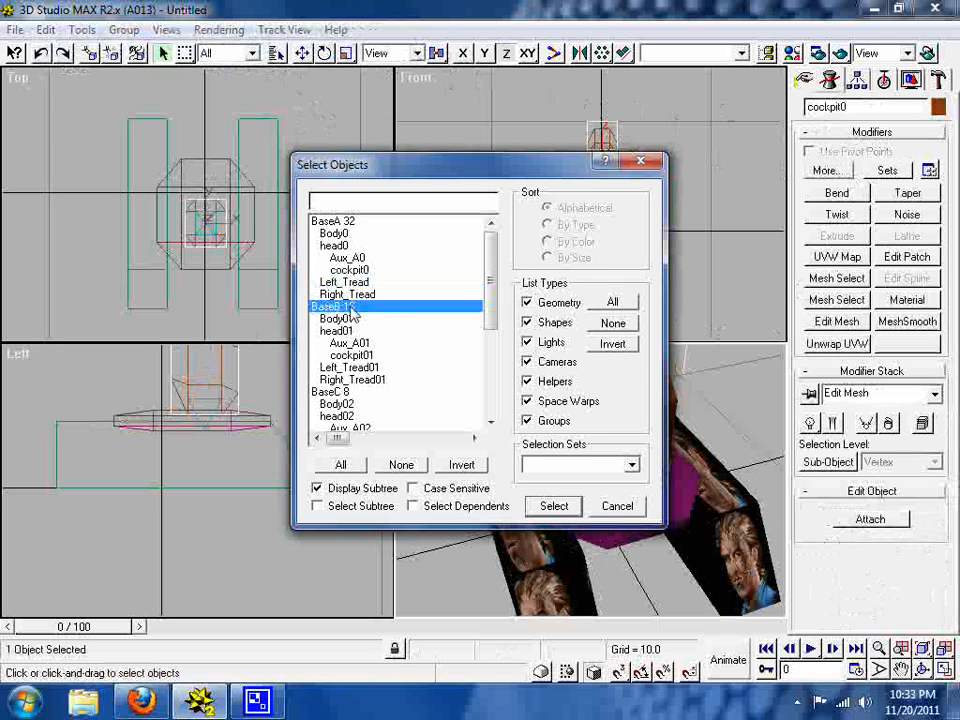
click(348, 318)
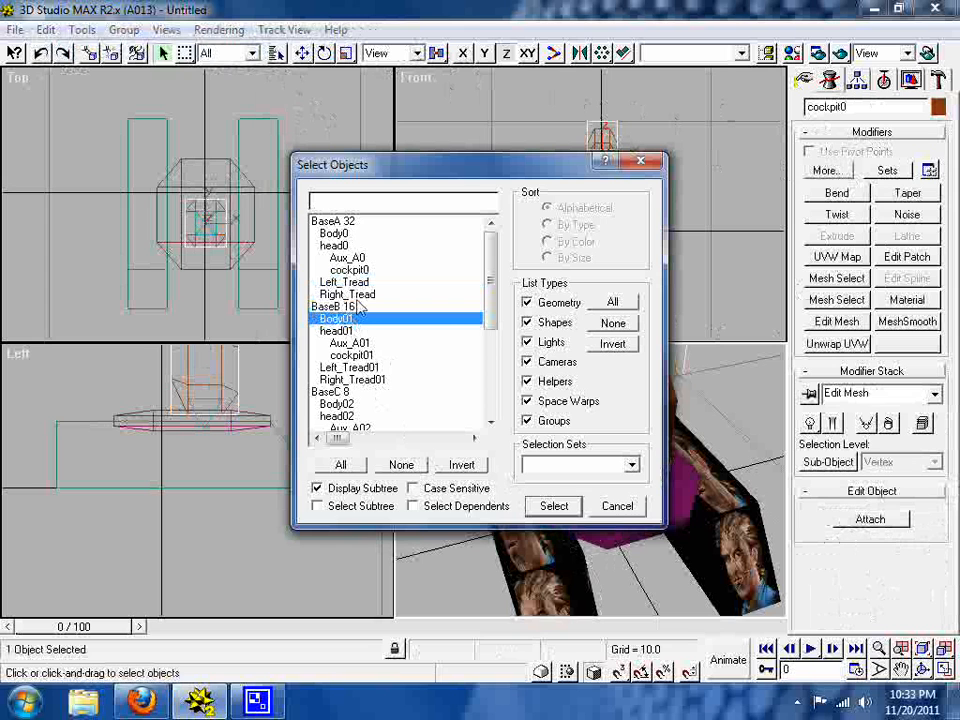
drag(488, 314, 500, 265)
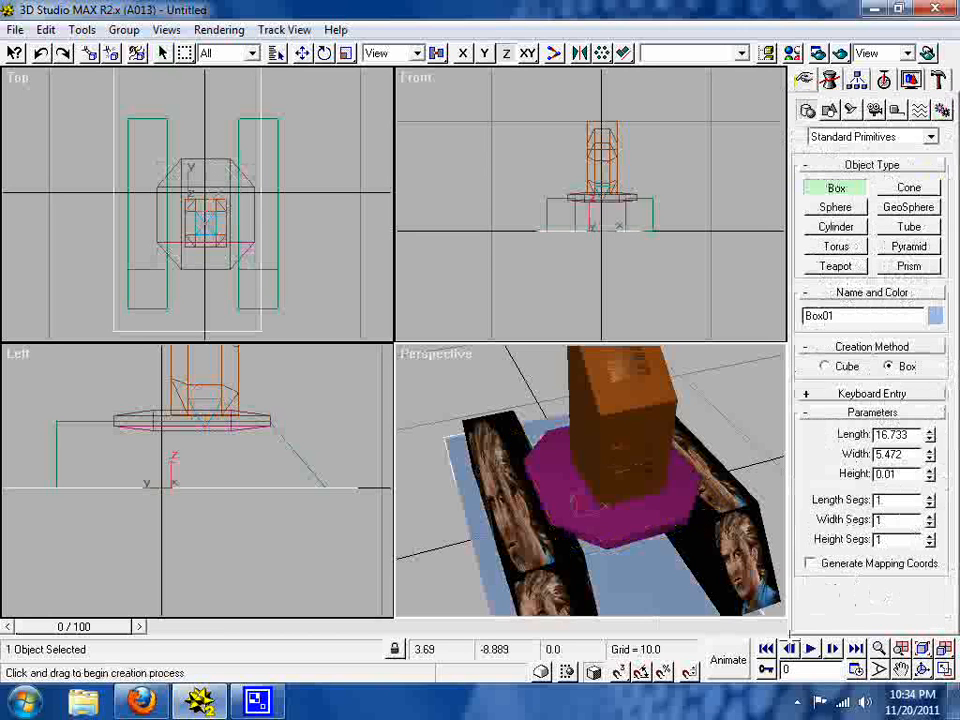
Create a box enclosing the whole tank, about 16.4 long, 11.4 wide and 10.2 high, and name it bounds.
drag(800, 600, 787, 432)
click(783, 429)
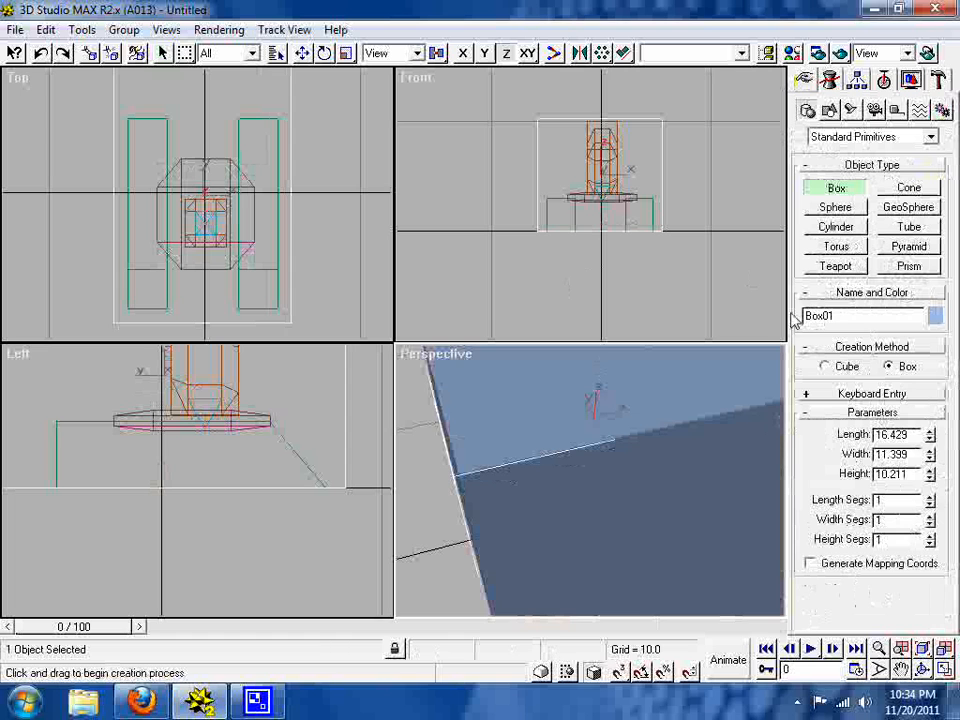
double_click(840, 318)
text(bounds)
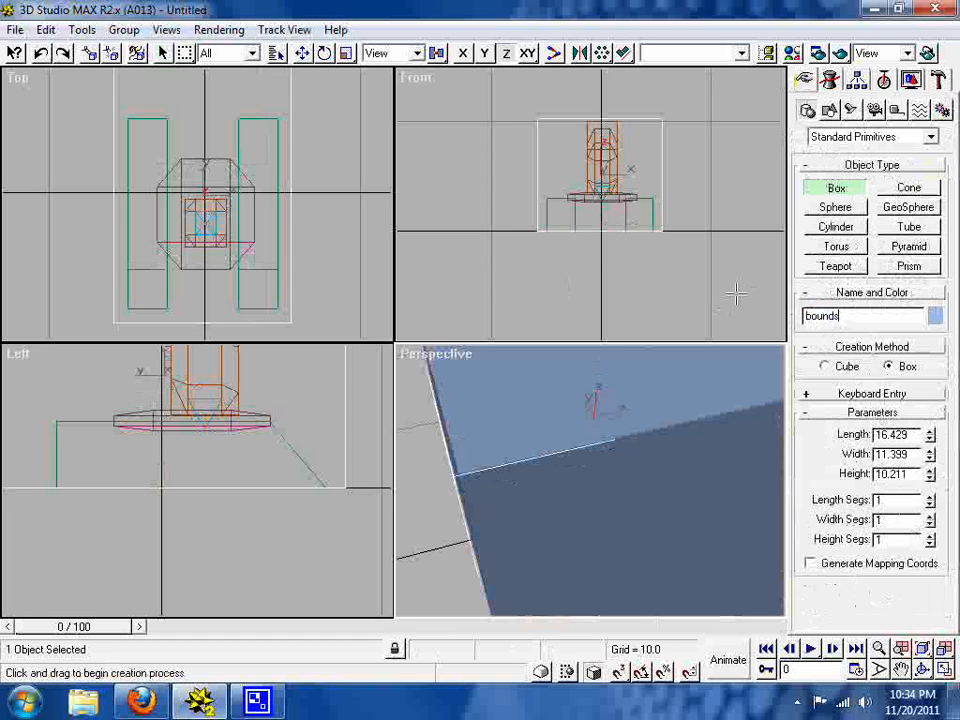
Prepare an export named kn_myrm.dts in the Vicon Combining Exporter (*.DTS) format and cancel it before saving.
click(10, 27)
click(77, 278)
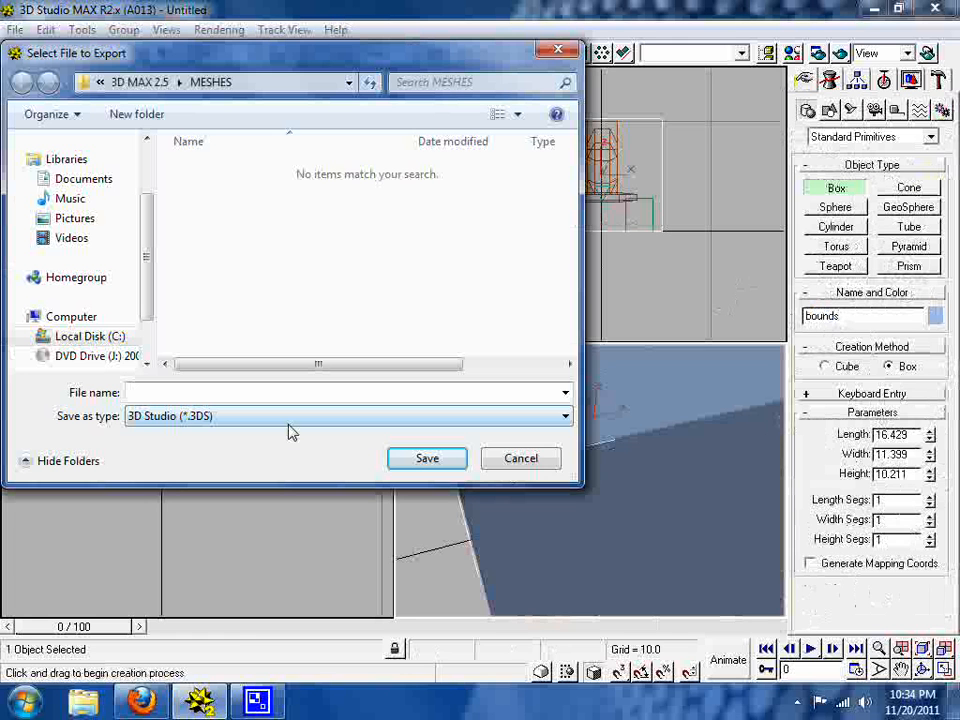
click(289, 418)
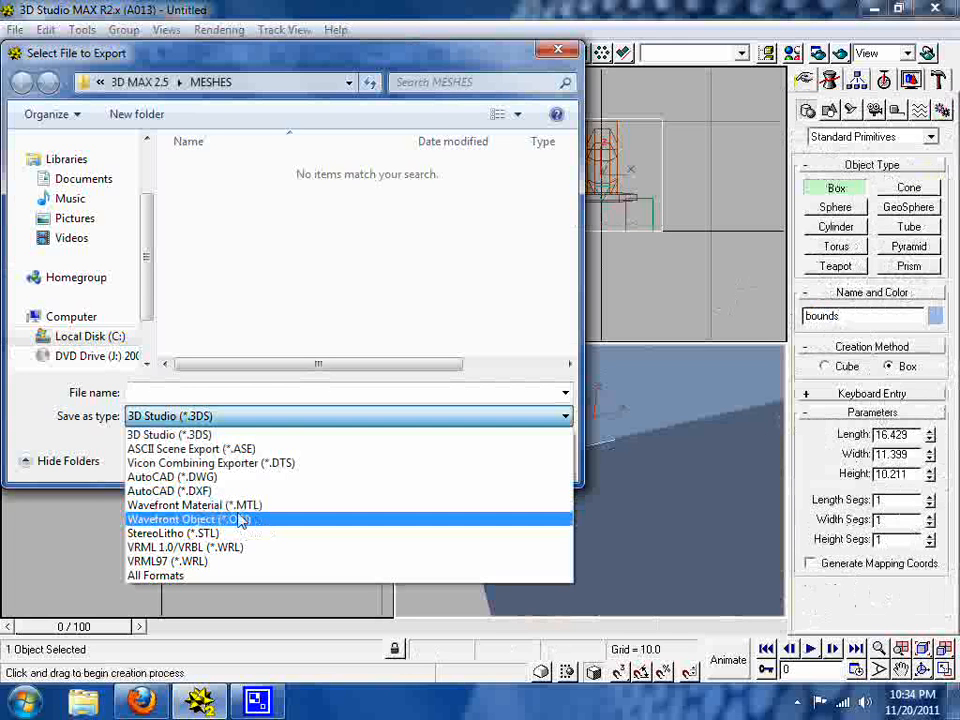
click(246, 464)
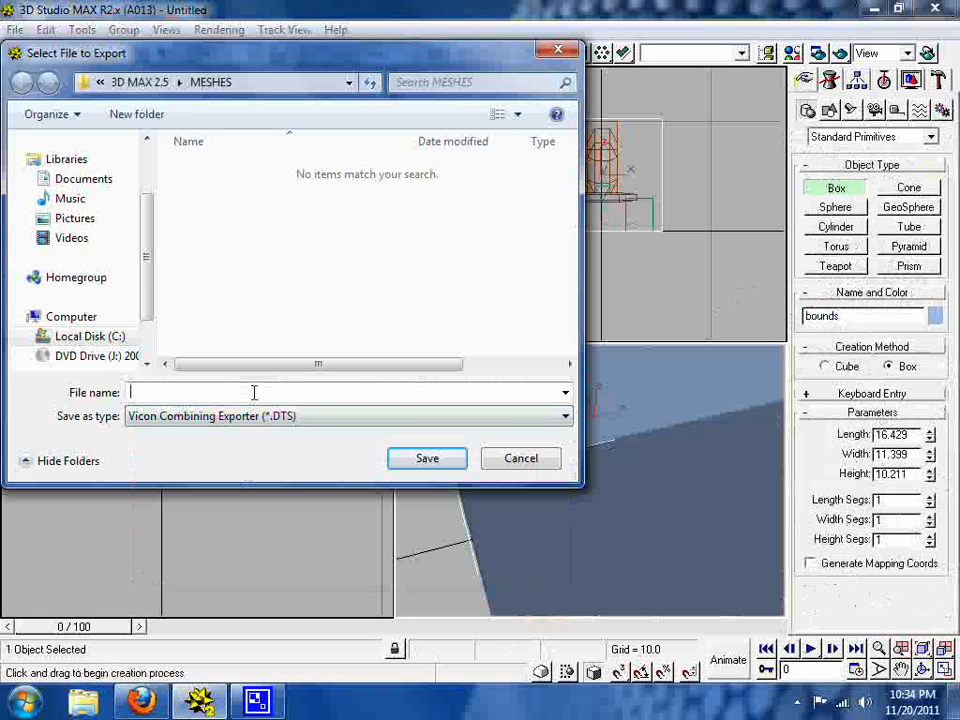
text(kn_myrm.dts)
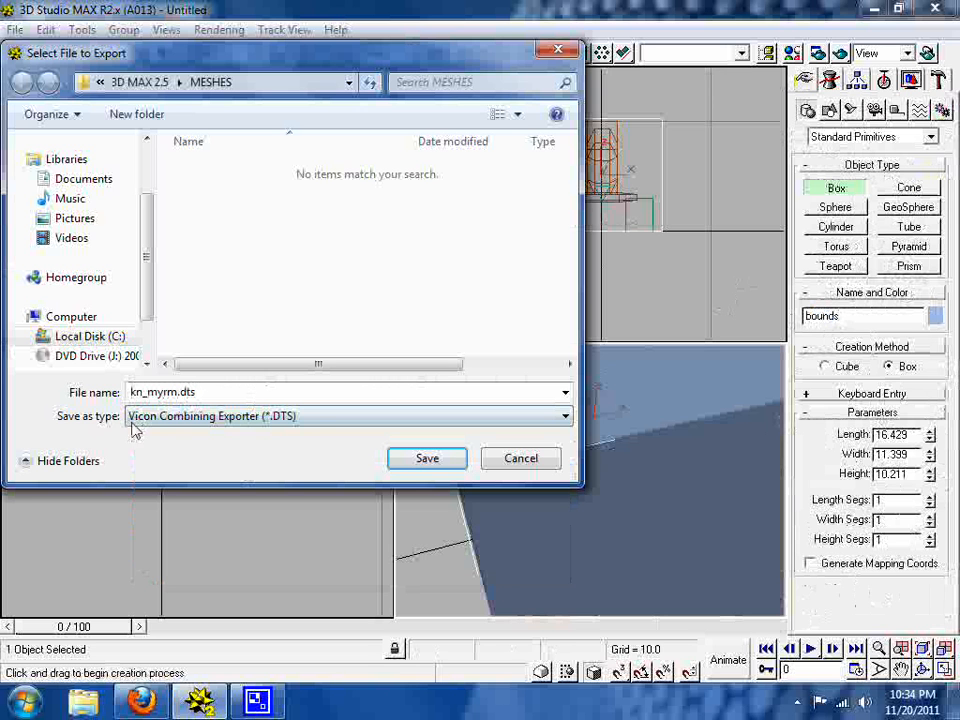
click(520, 465)
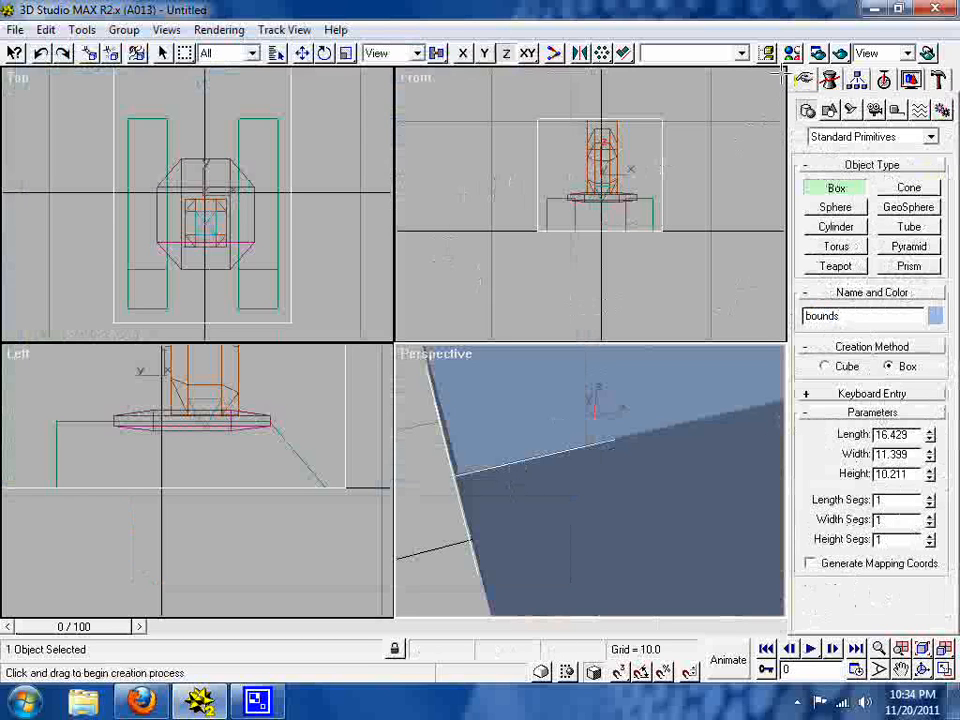
Examine the diffuse map types available for Material #2 in the Material Editor.
click(792, 54)
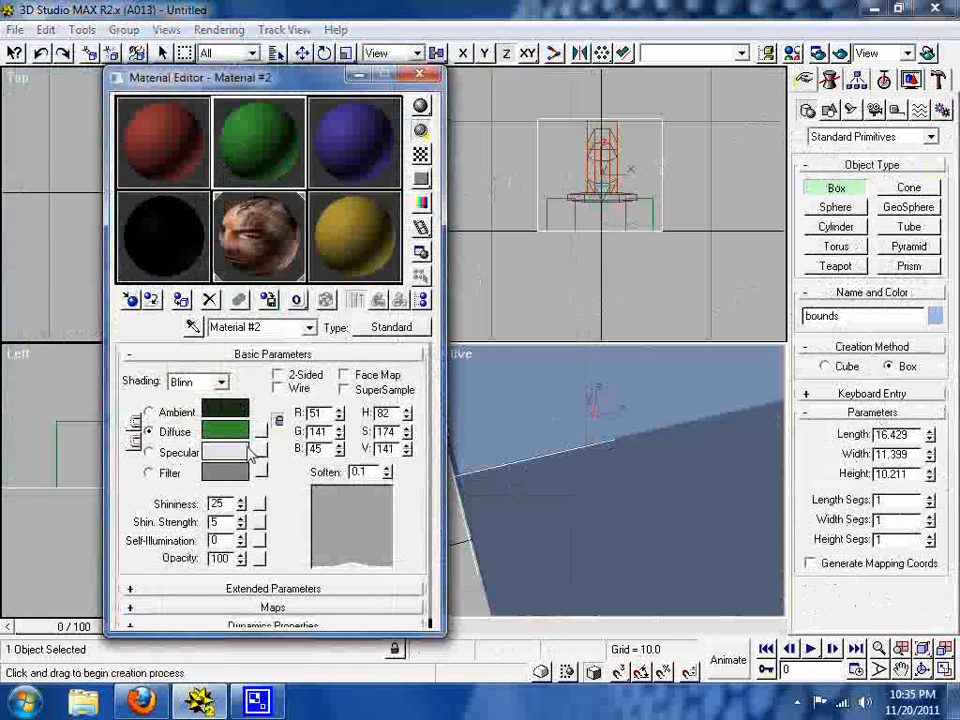
click(262, 430)
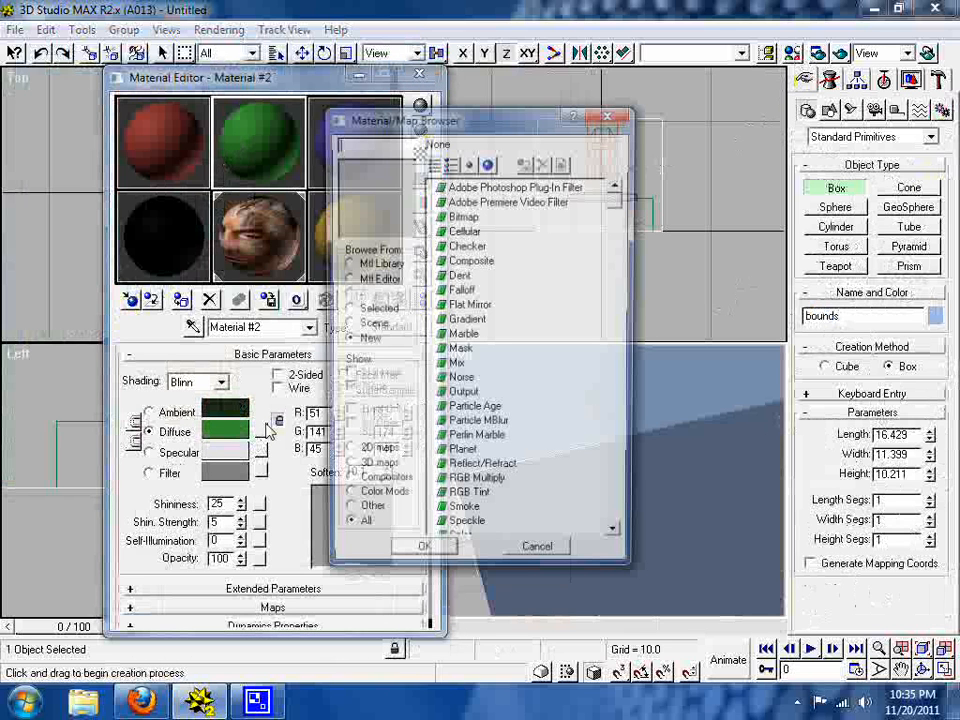
click(610, 114)
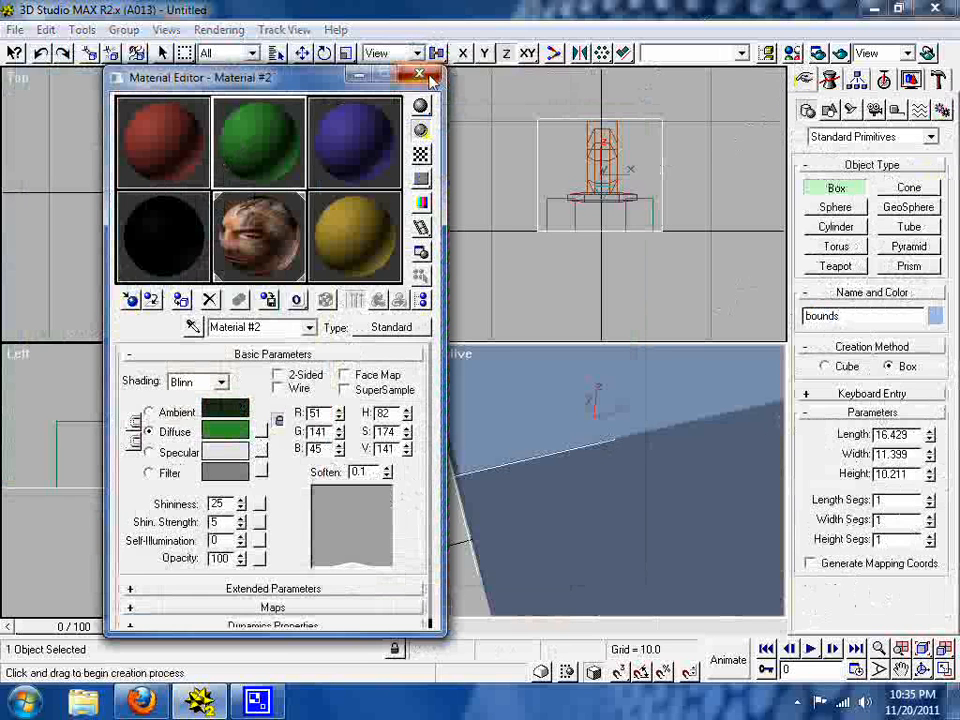
click(419, 75)
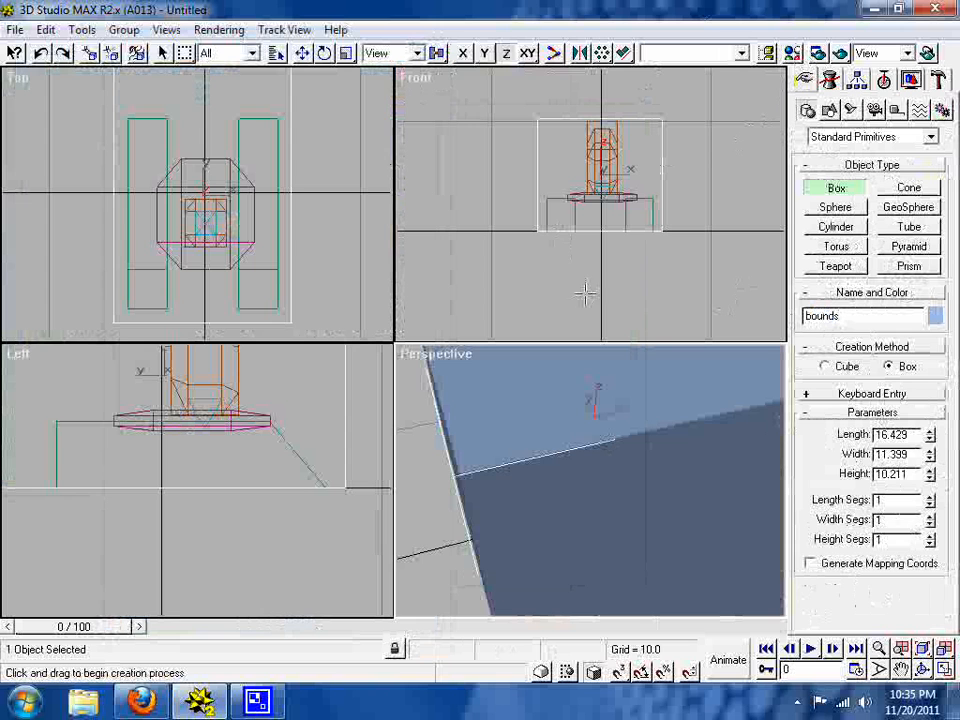
Leave box creation and look at the scene's tracks in a new Track View.
click(162, 53)
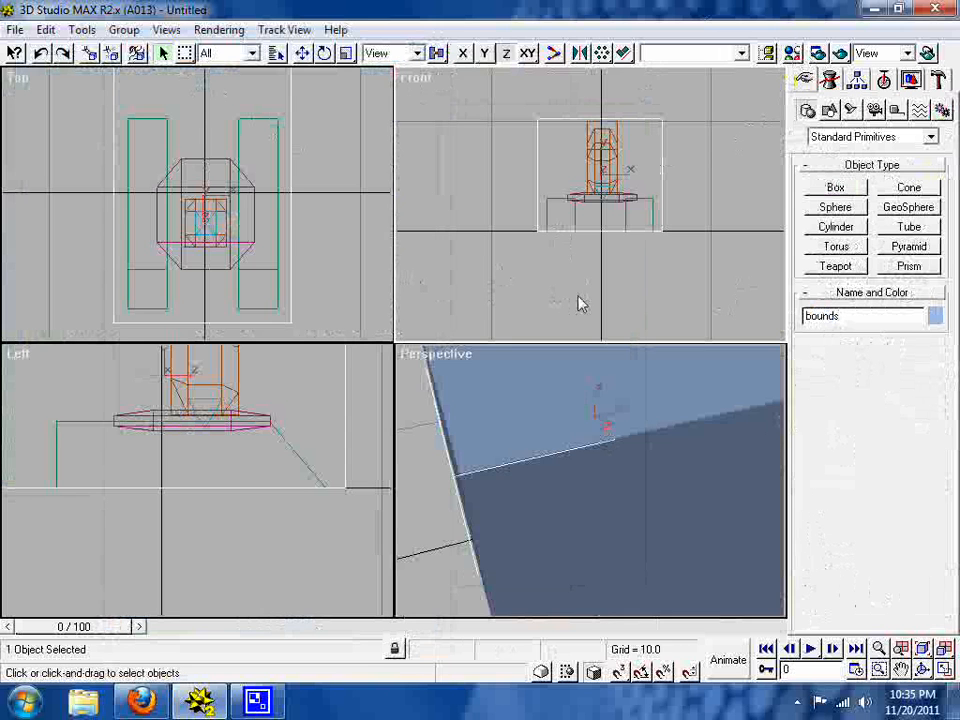
click(581, 471)
click(732, 397)
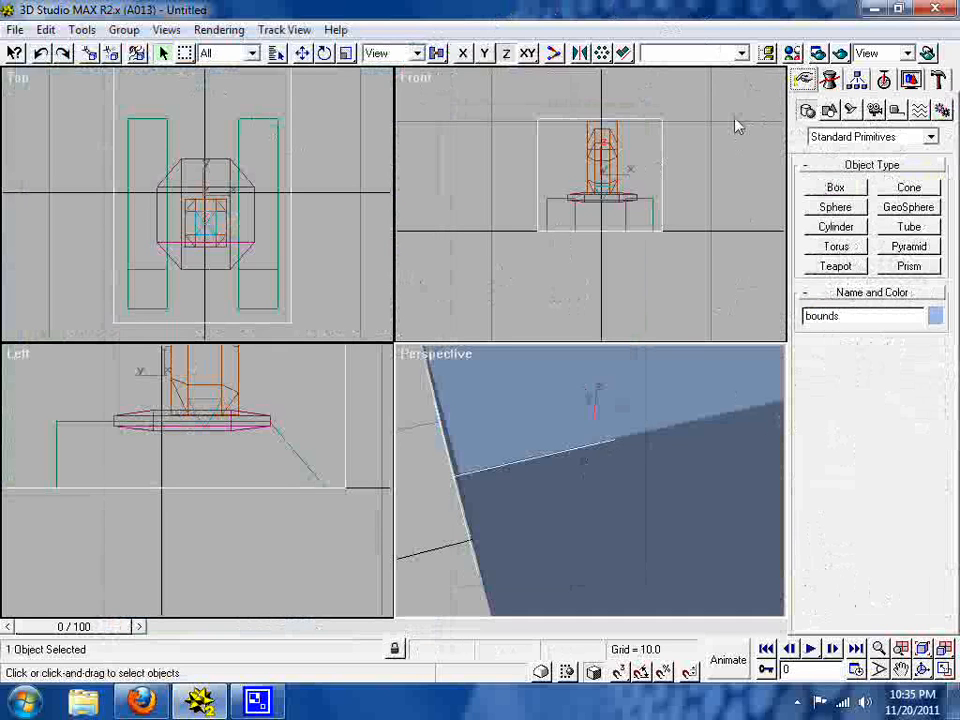
click(768, 54)
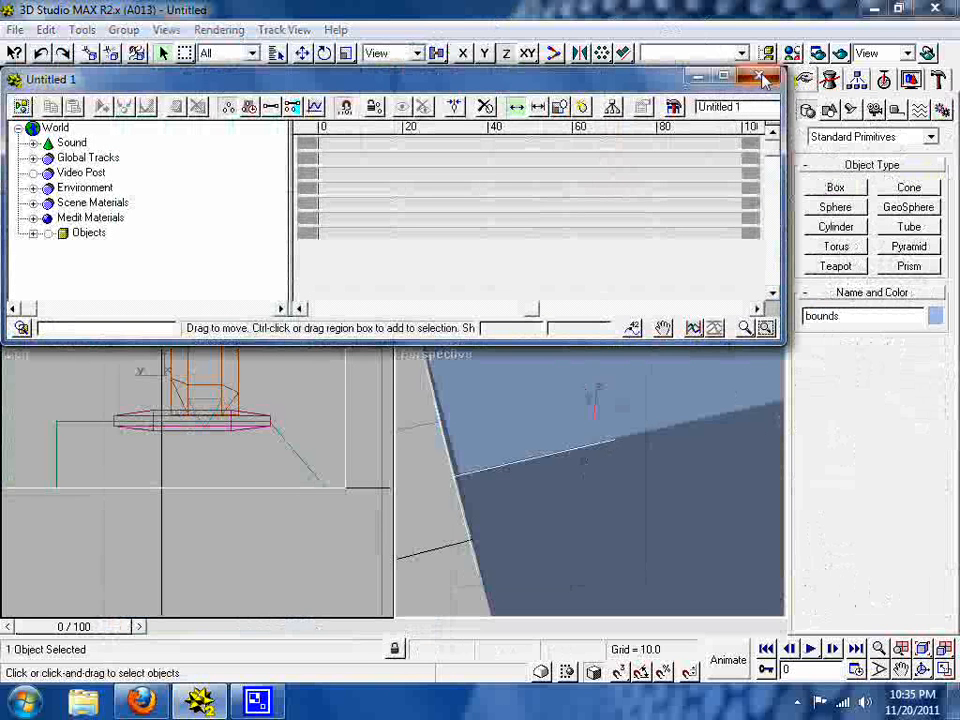
click(762, 78)
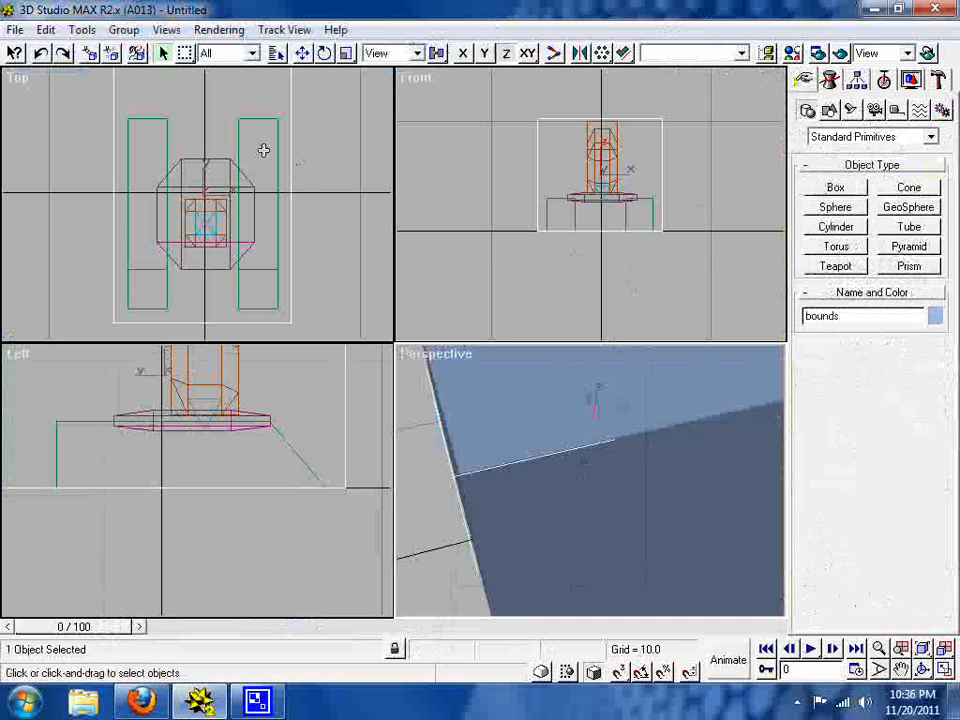
Select the bounds box and hide it.
click(604, 432)
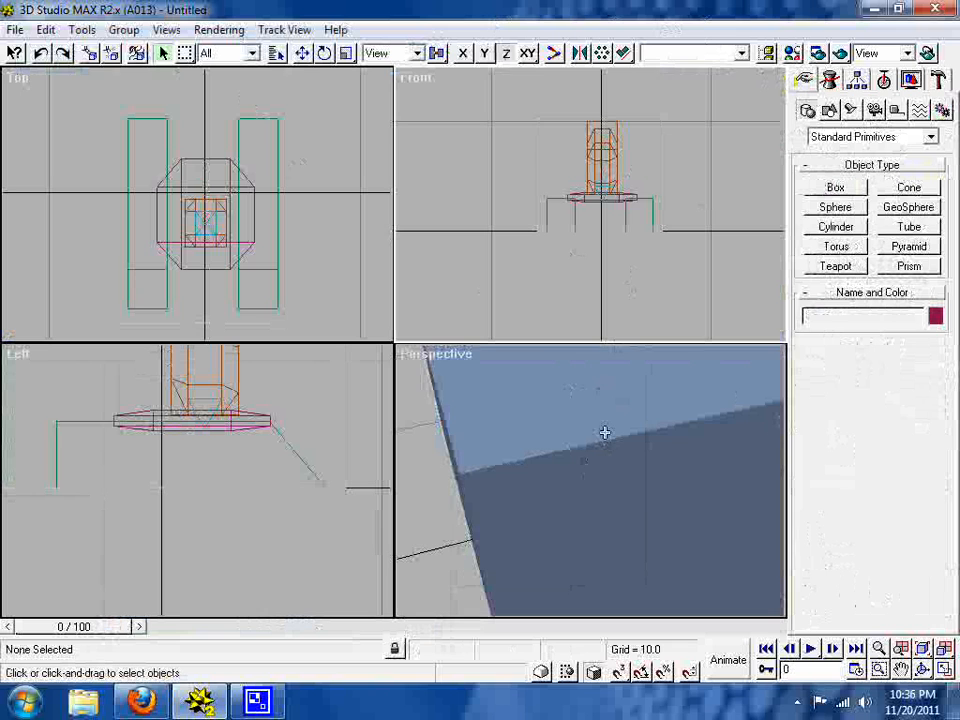
click(604, 432)
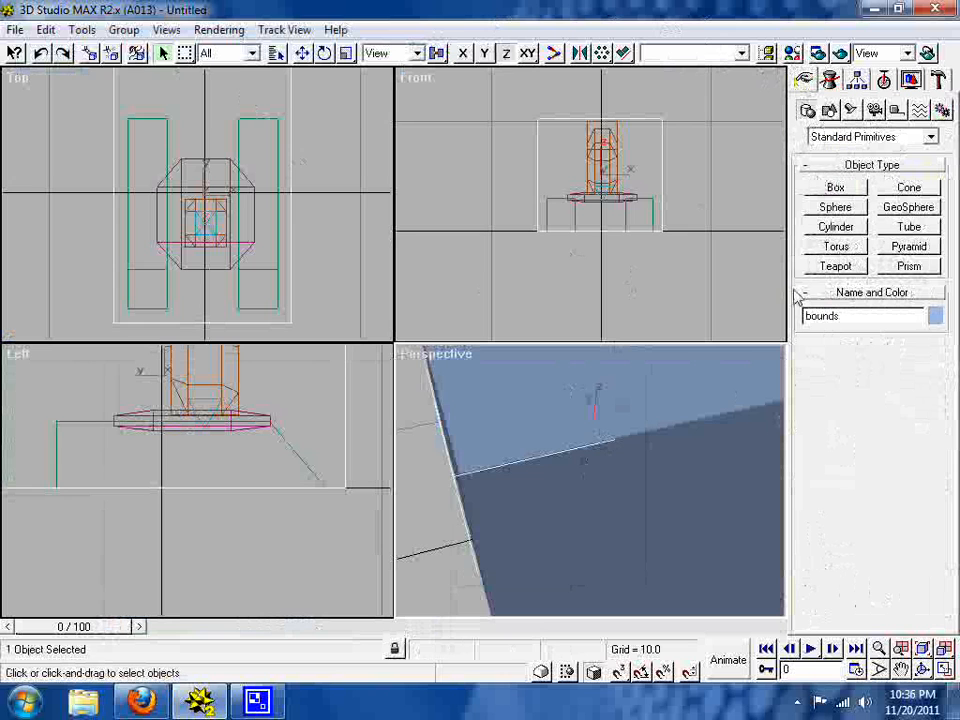
click(708, 456)
click(550, 507)
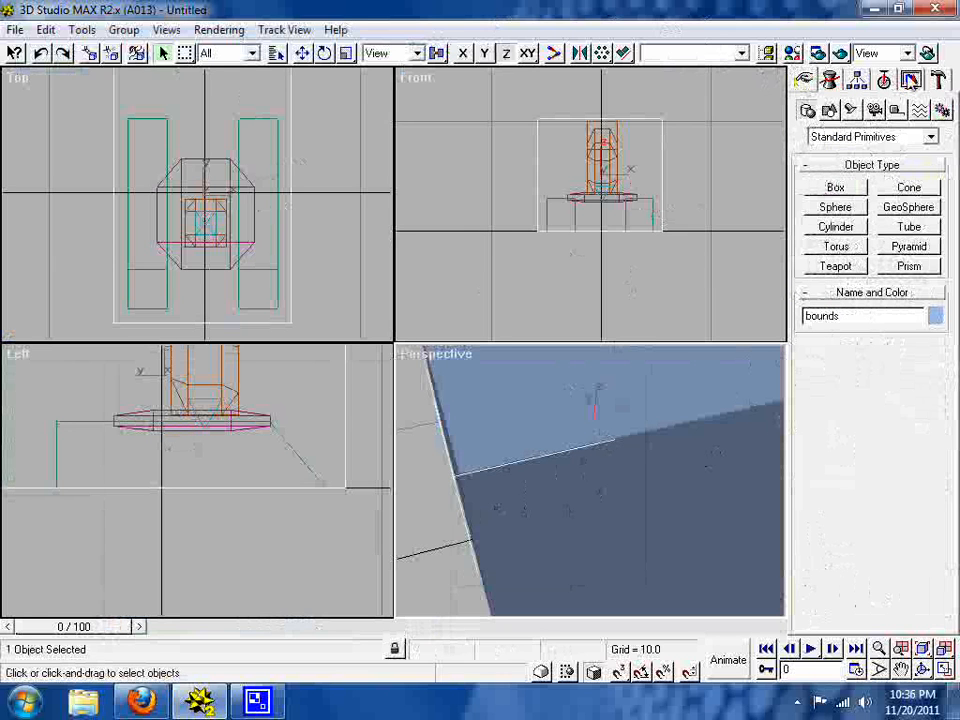
click(911, 81)
click(883, 424)
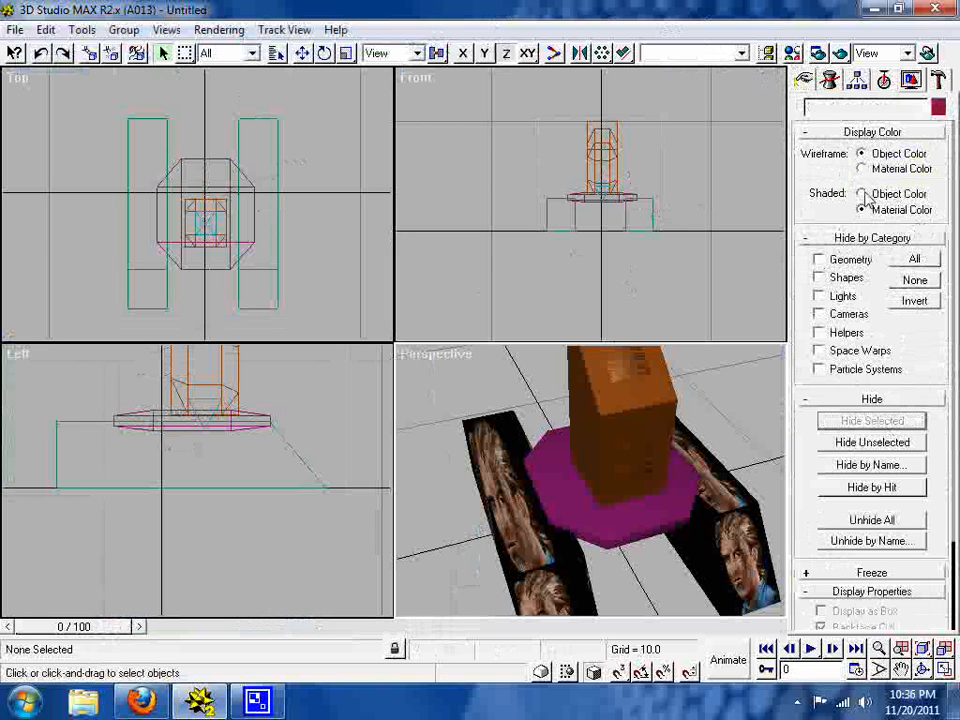
Place a free camera with a 15 mm stock lens at the tower's foot in the perspective view.
click(803, 81)
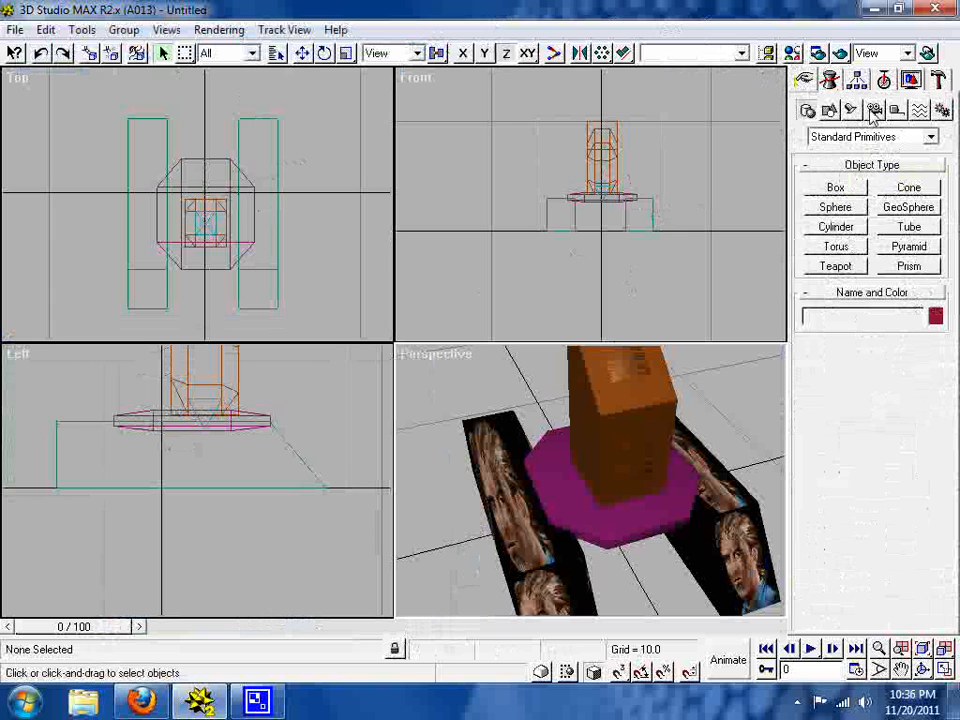
click(875, 110)
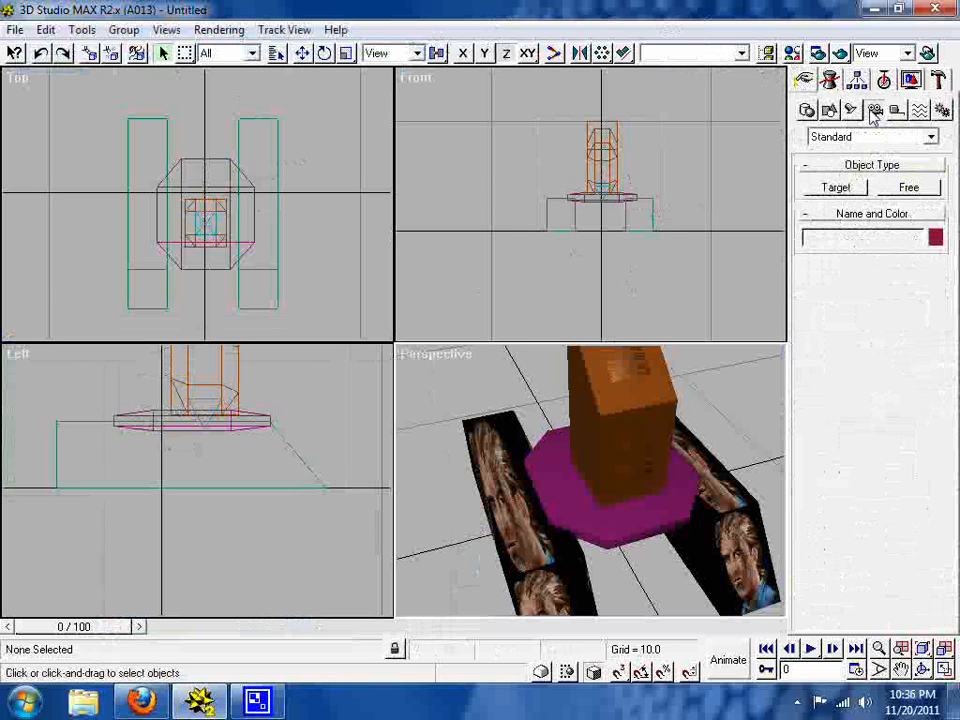
click(908, 196)
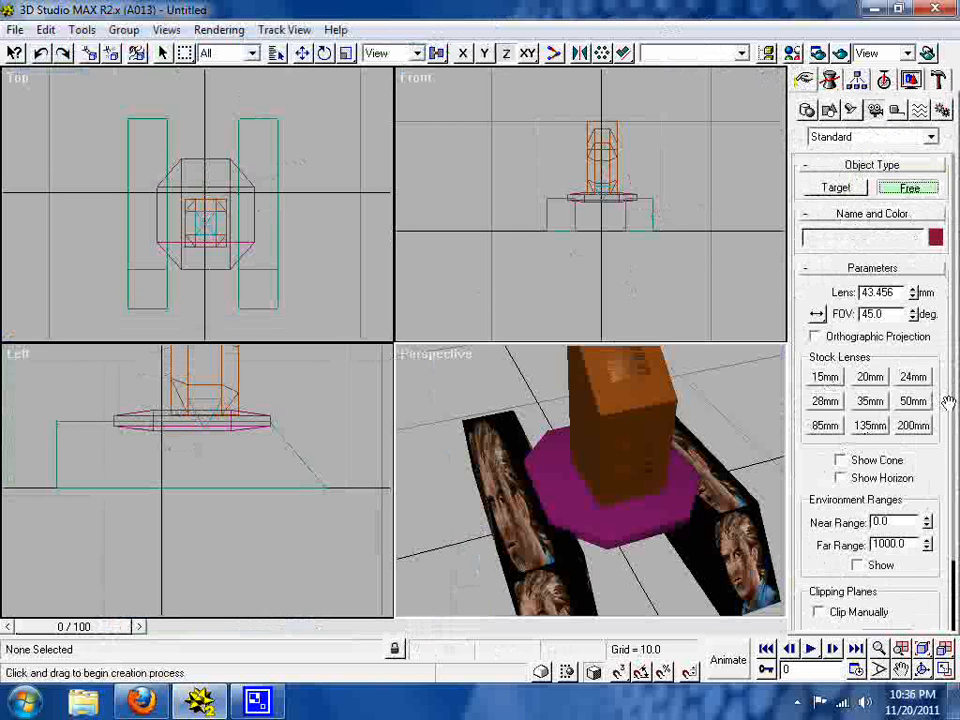
drag(947, 402, 797, 318)
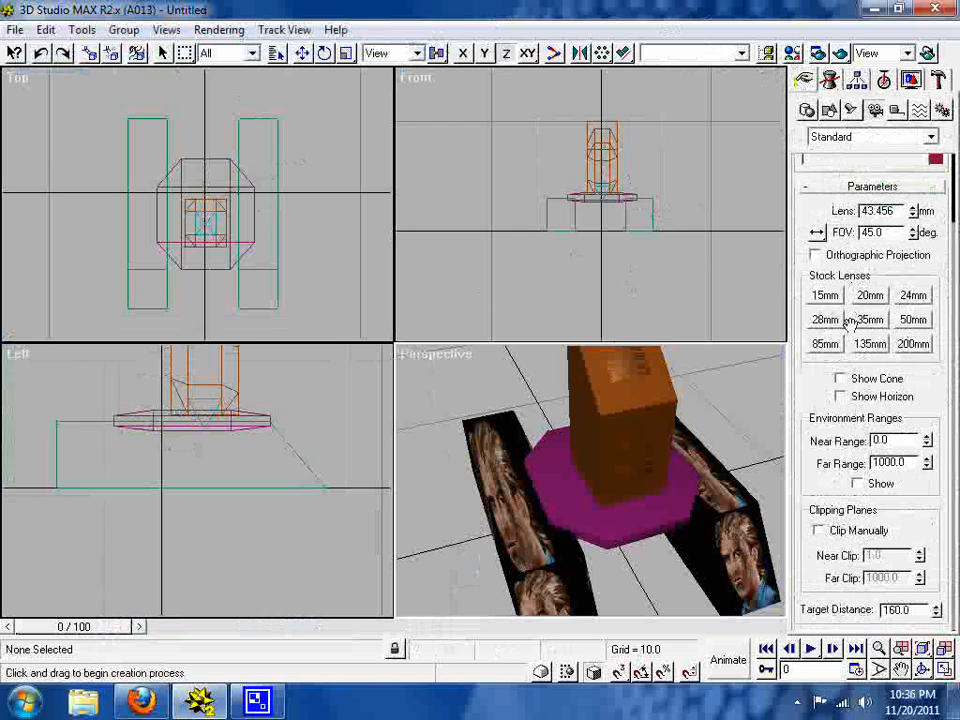
click(825, 295)
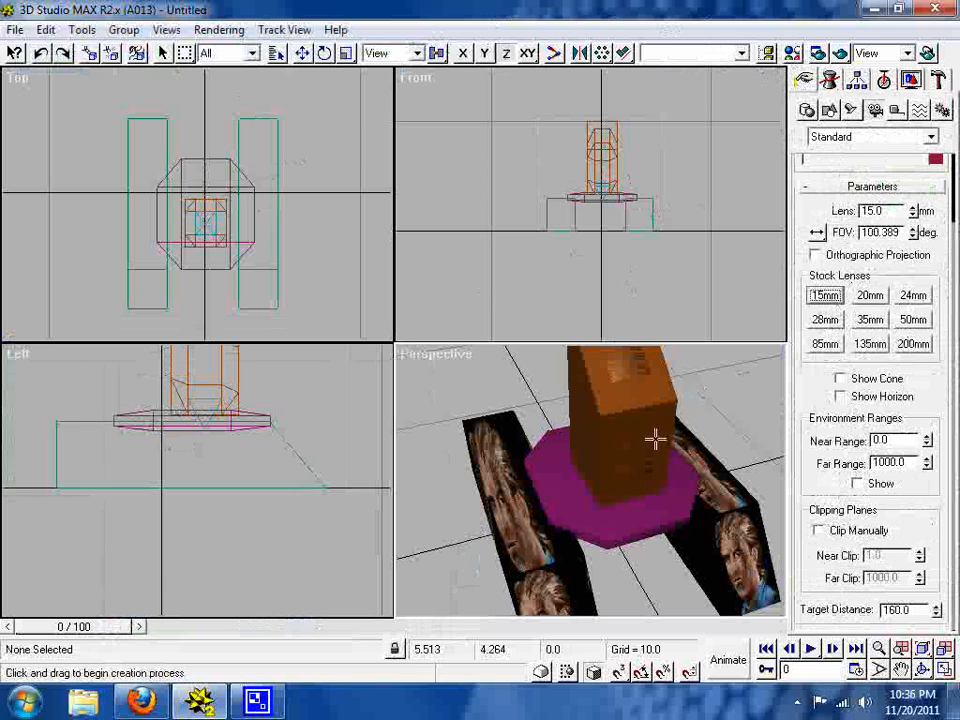
click(618, 502)
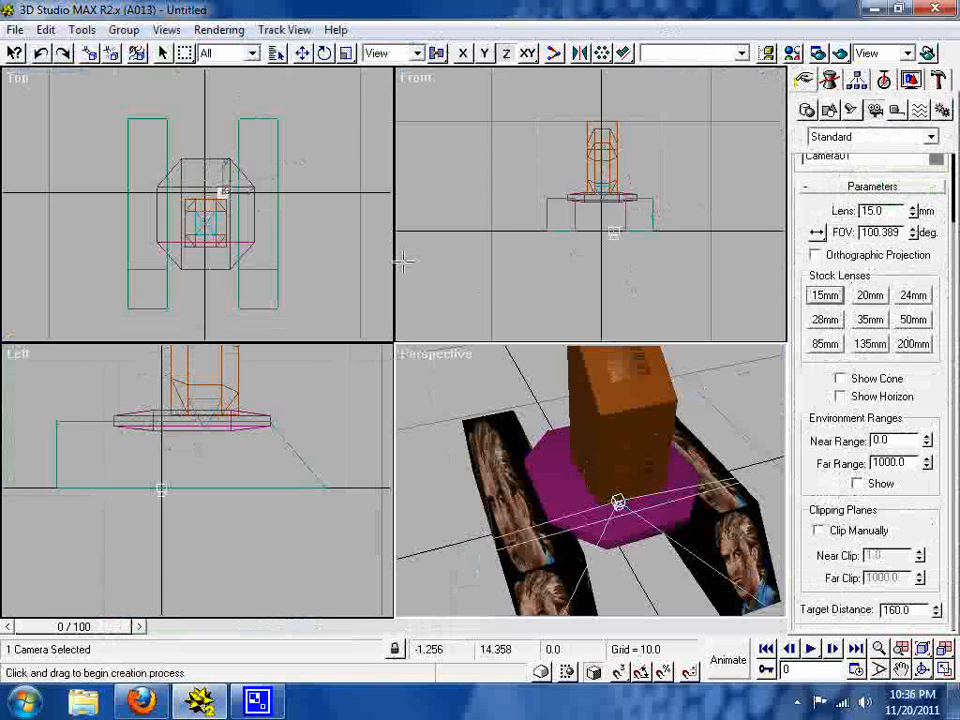
Align the camera's center with the center of the cockpit01 object at the top of the tower.
click(620, 54)
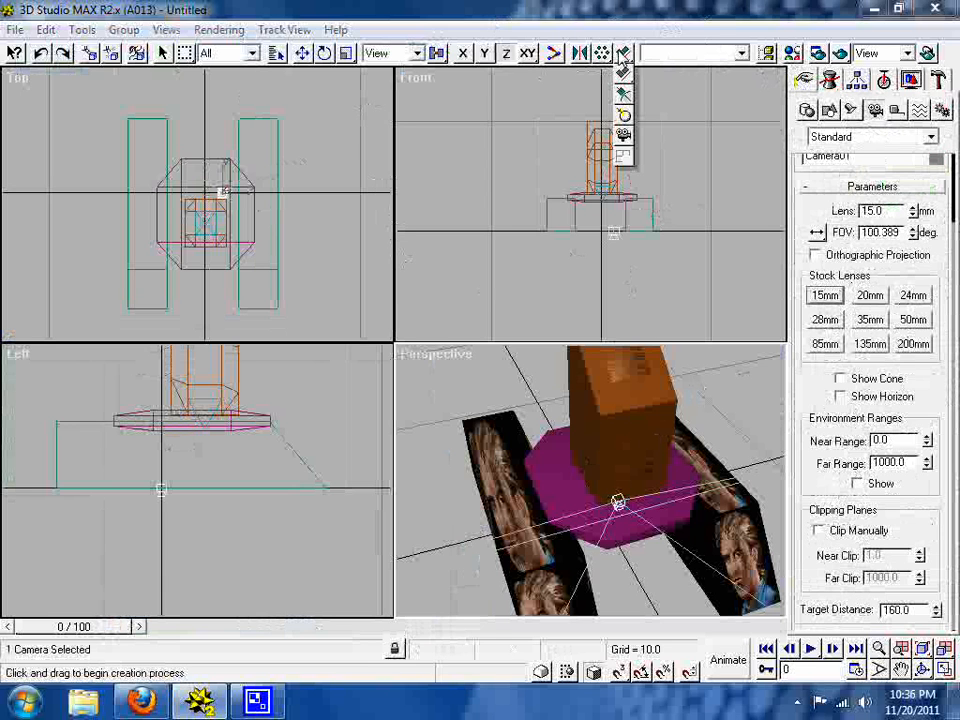
click(622, 54)
click(635, 424)
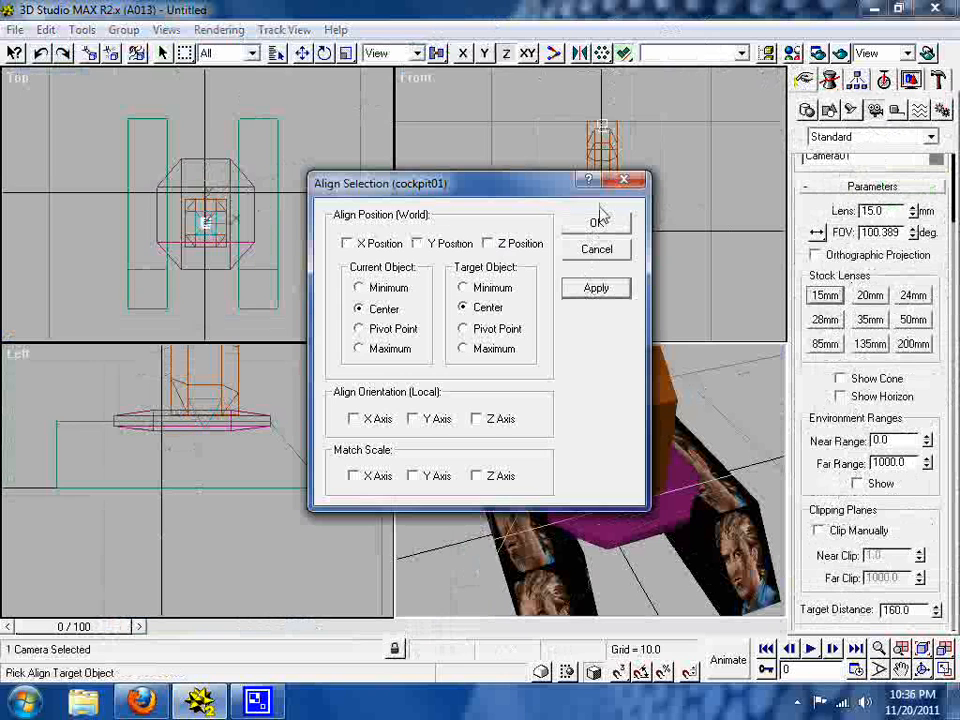
click(598, 222)
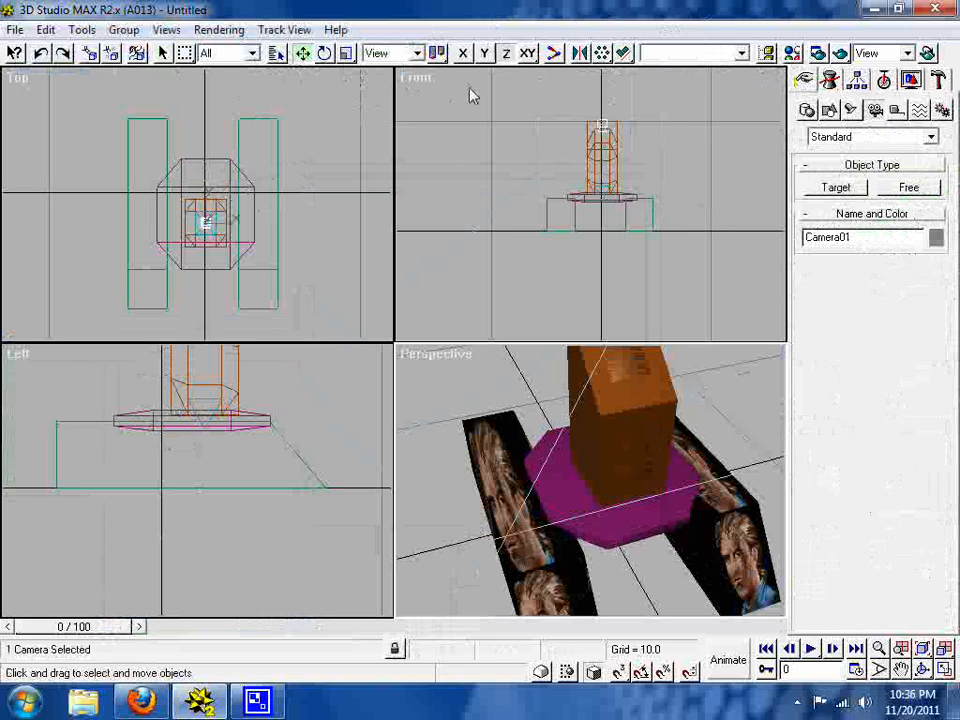
Rotate the camera about the Z axis in the perspective view.
click(324, 53)
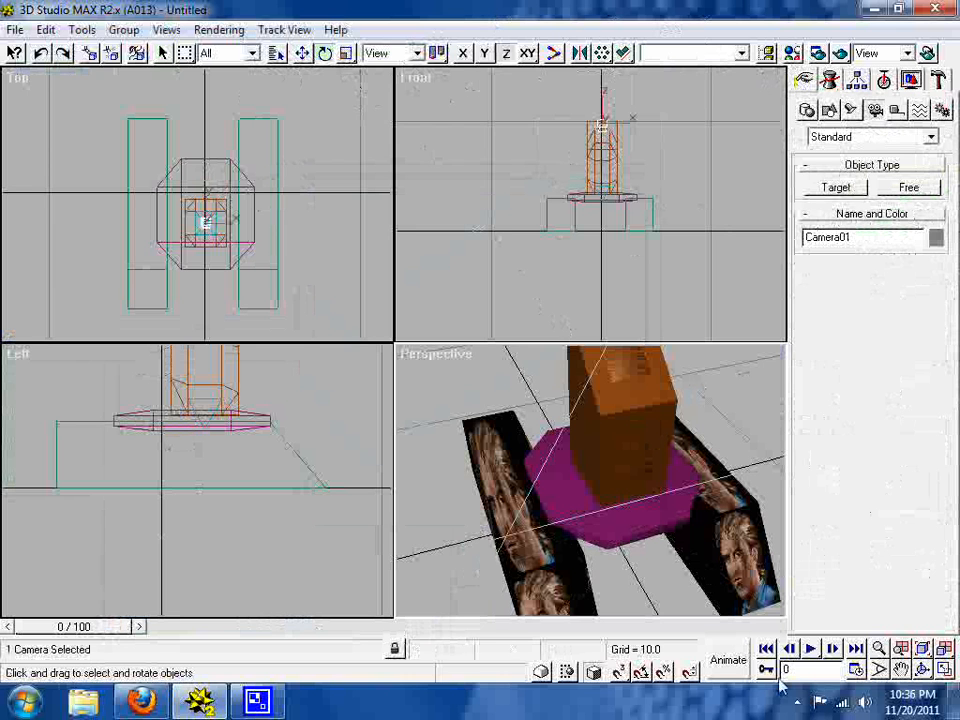
key(ctrl+p)
drag(664, 476, 661, 560)
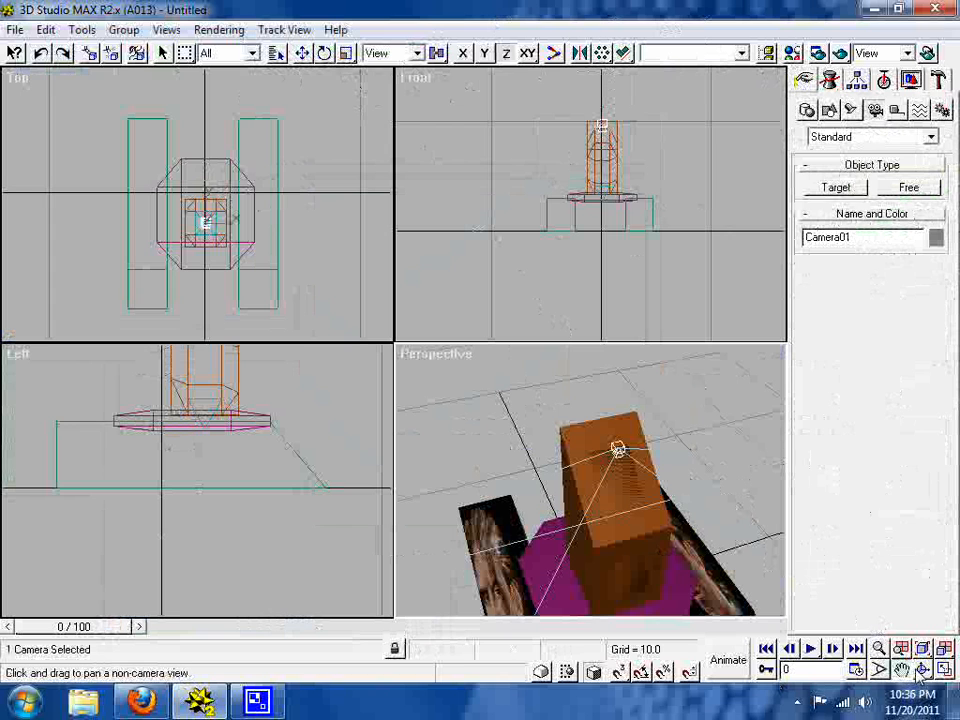
click(324, 56)
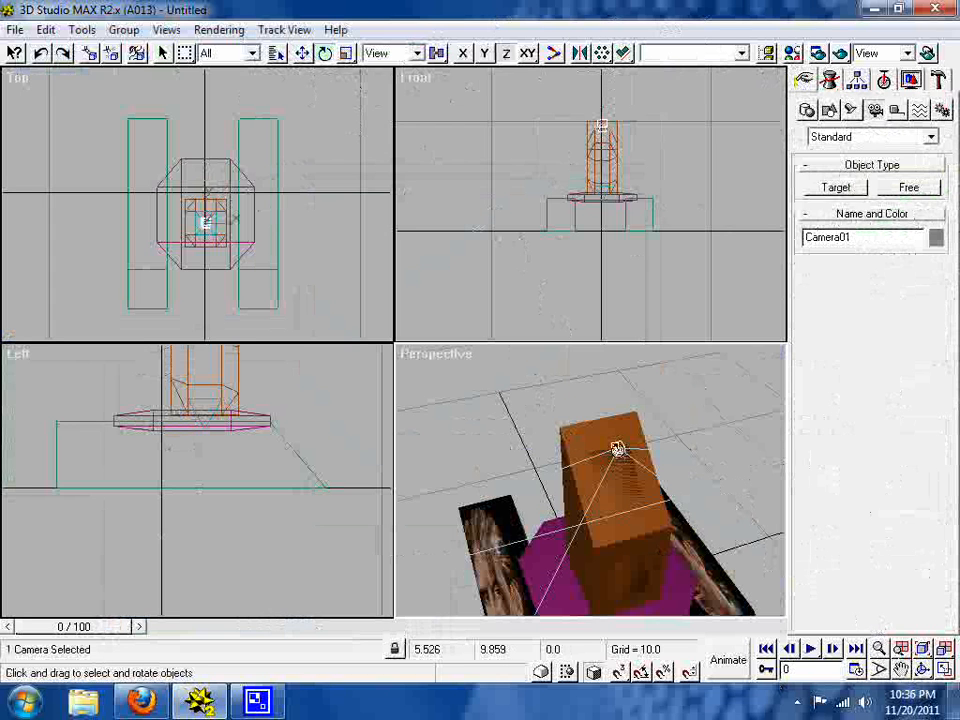
drag(617, 449, 617, 396)
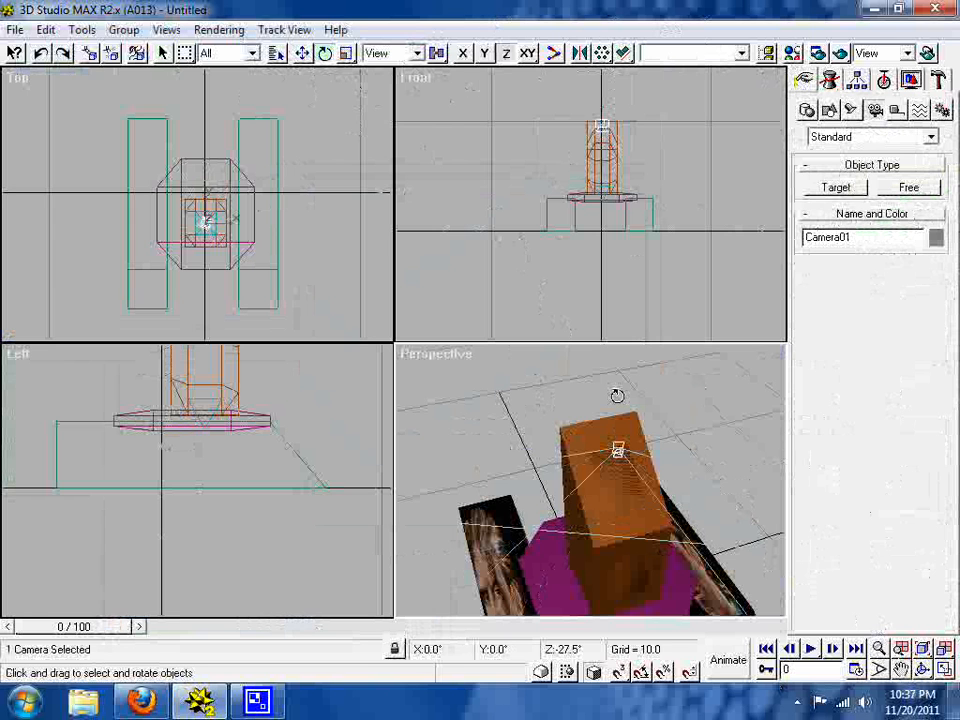
drag(617, 396, 623, 369)
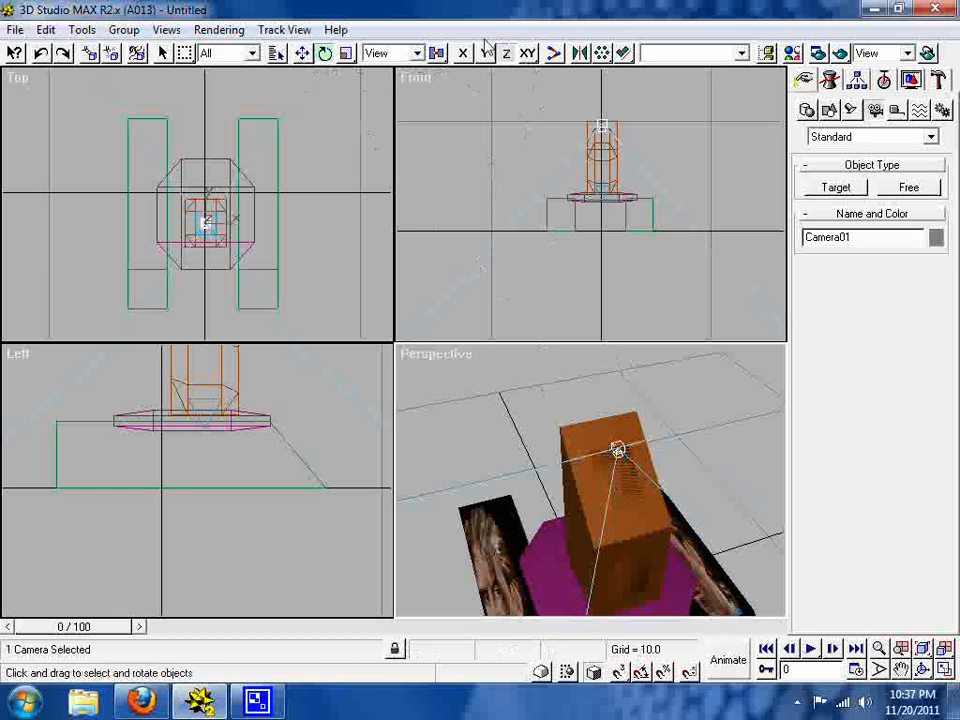
Adjust the camera's aim by rotating it about the Y axis and about the X axis.
click(484, 52)
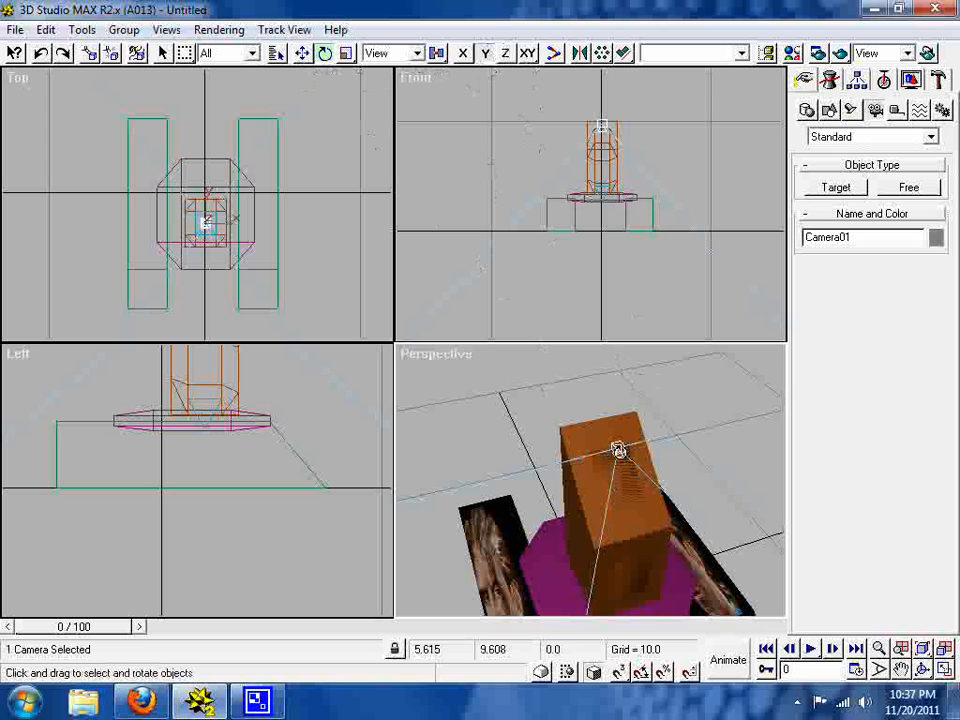
mouse_move(617, 450)
mouse_down()
mouse_move(615, 435)
mouse_move(619, 451)
mouse_up()
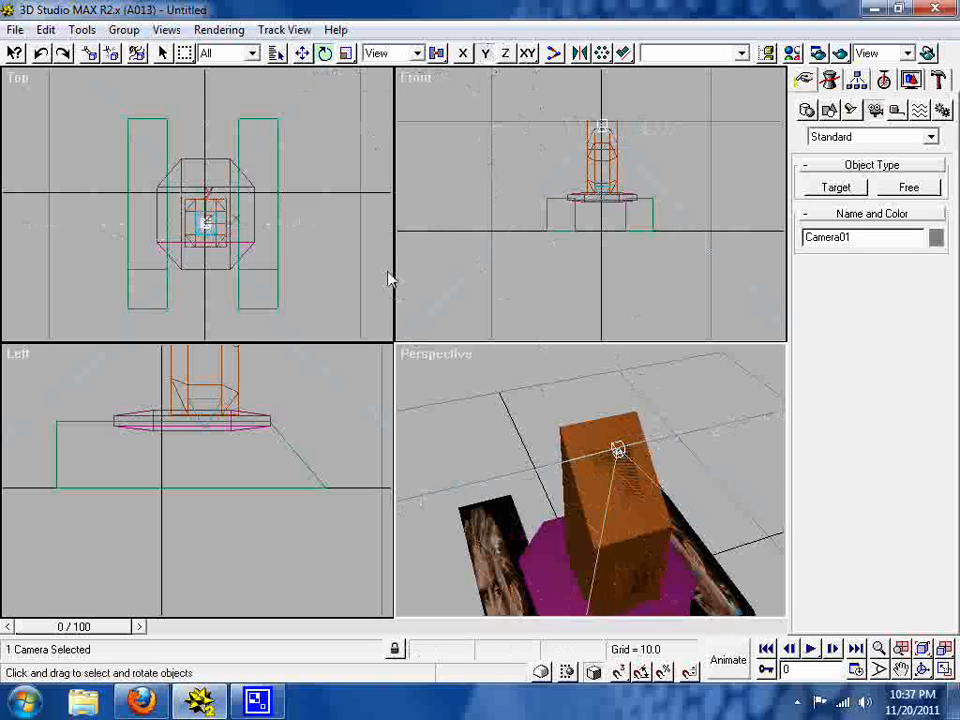
scroll(474, 439, down, 3)
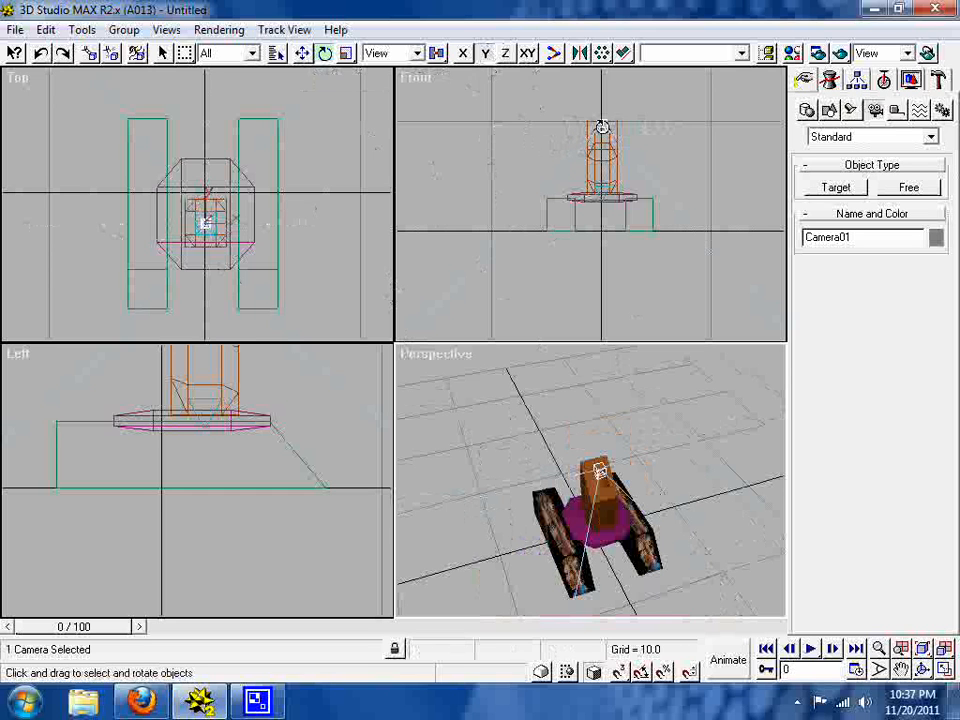
drag(602, 127, 600, 296)
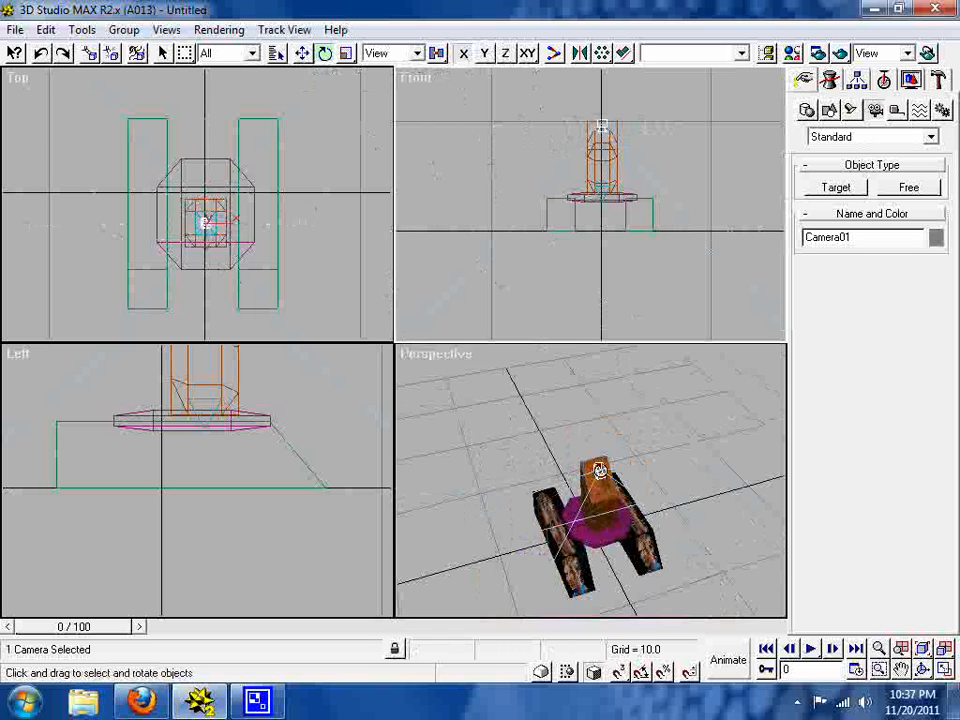
drag(599, 470, 581, 351)
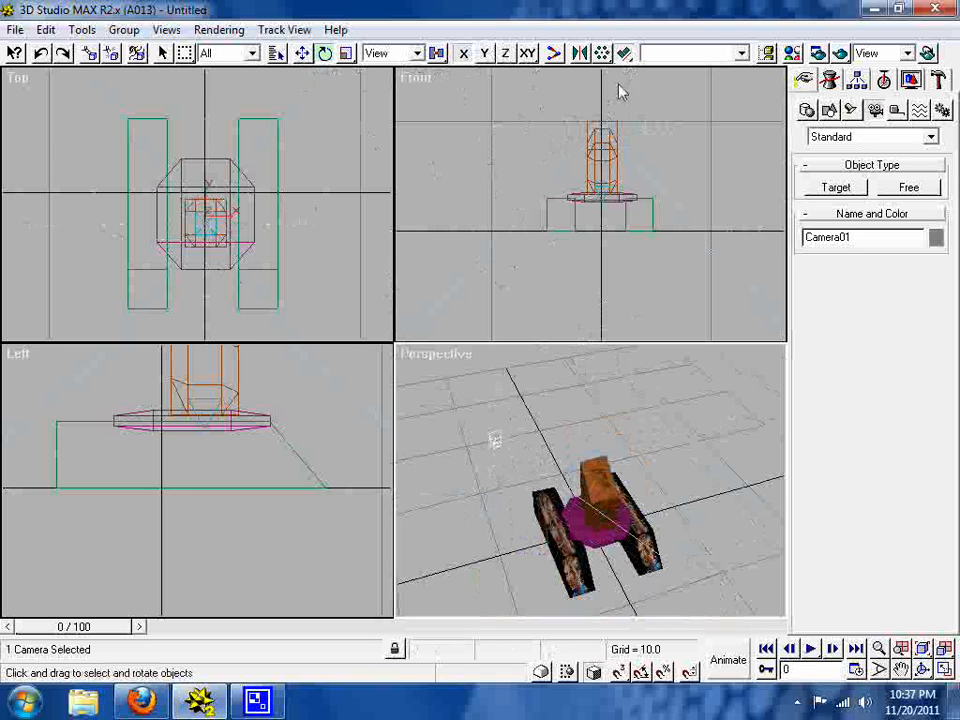
Align the camera's center with the center of the head object in X, Y and Z position.
click(624, 53)
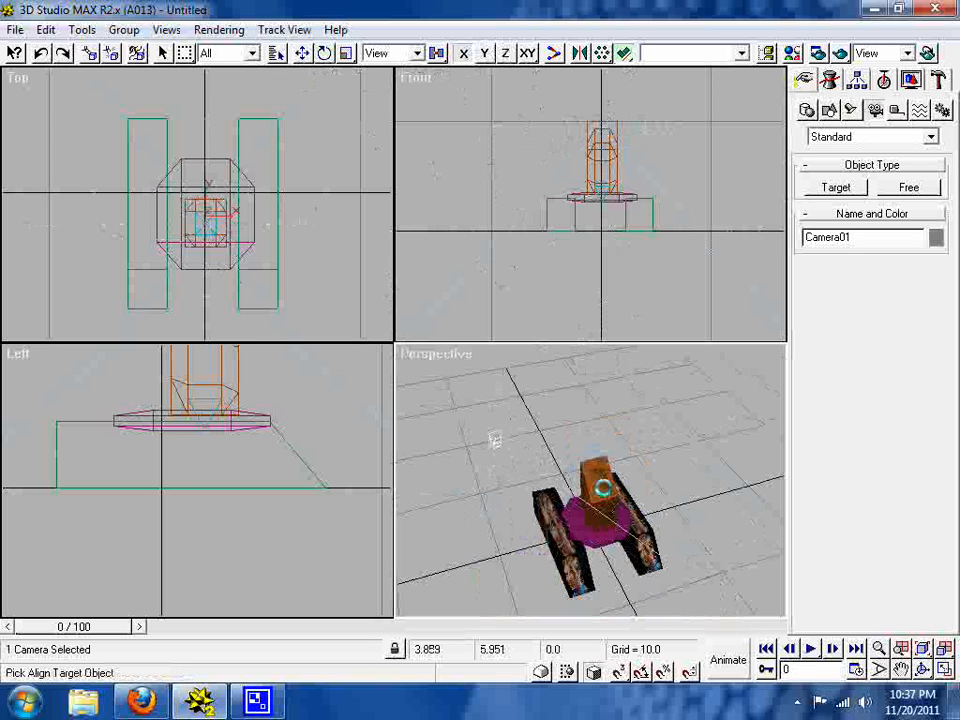
click(603, 488)
click(488, 243)
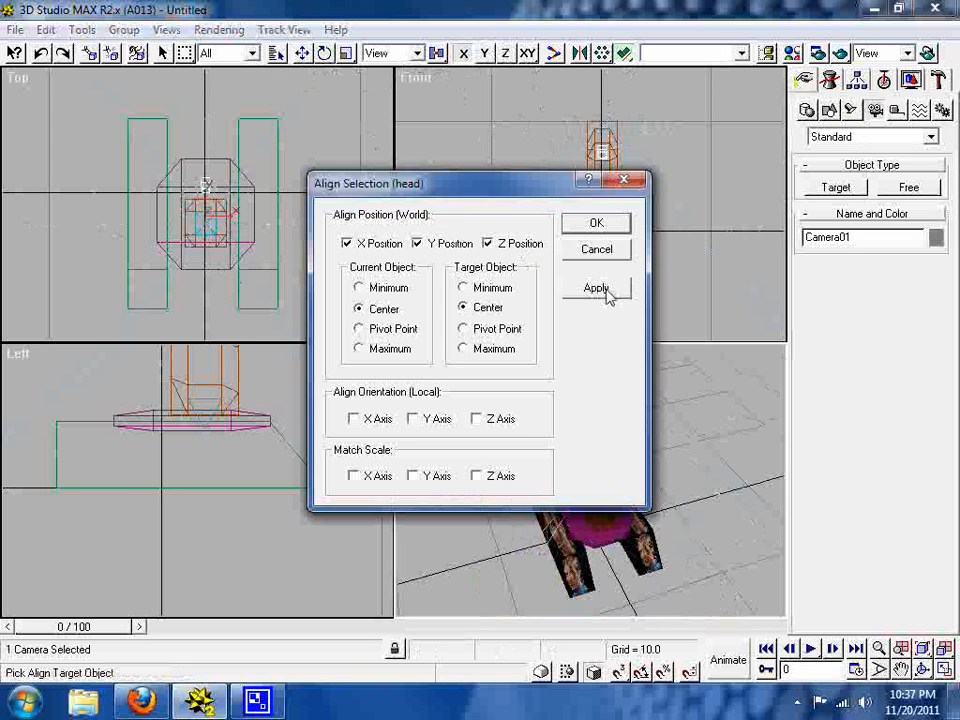
click(596, 288)
click(595, 226)
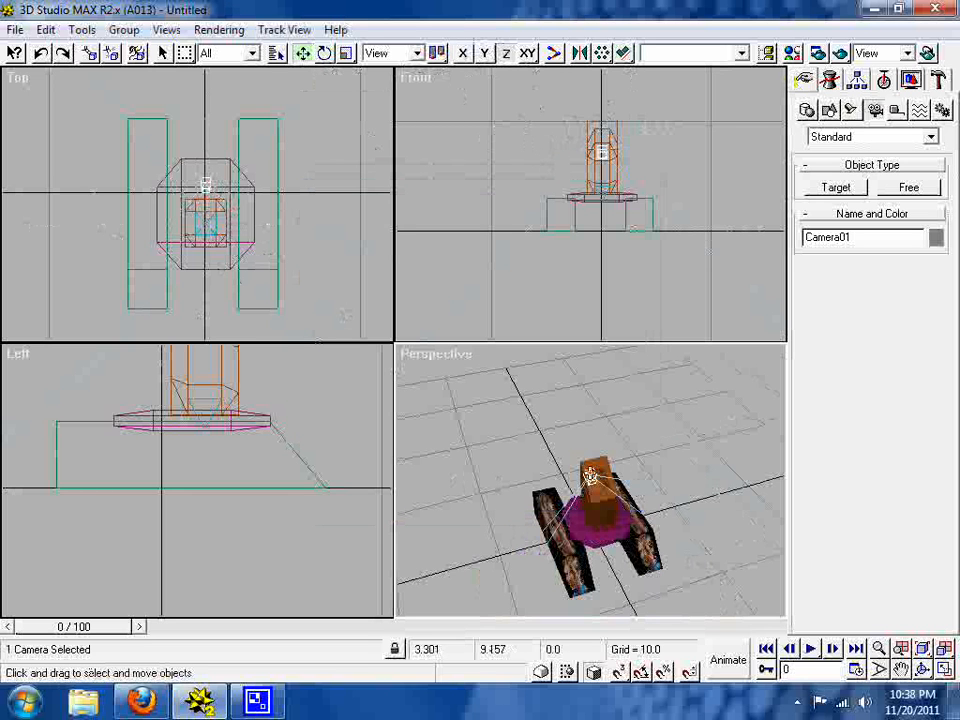
Lower the camera slightly along the Z axis on the tower.
drag(593, 477, 592, 482)
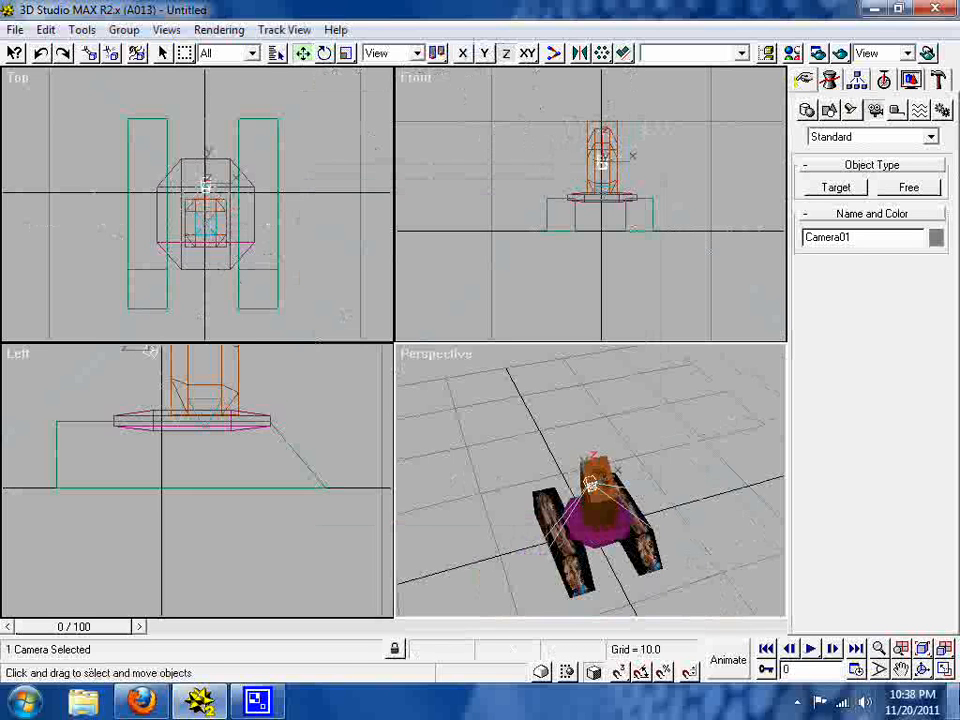
click(921, 670)
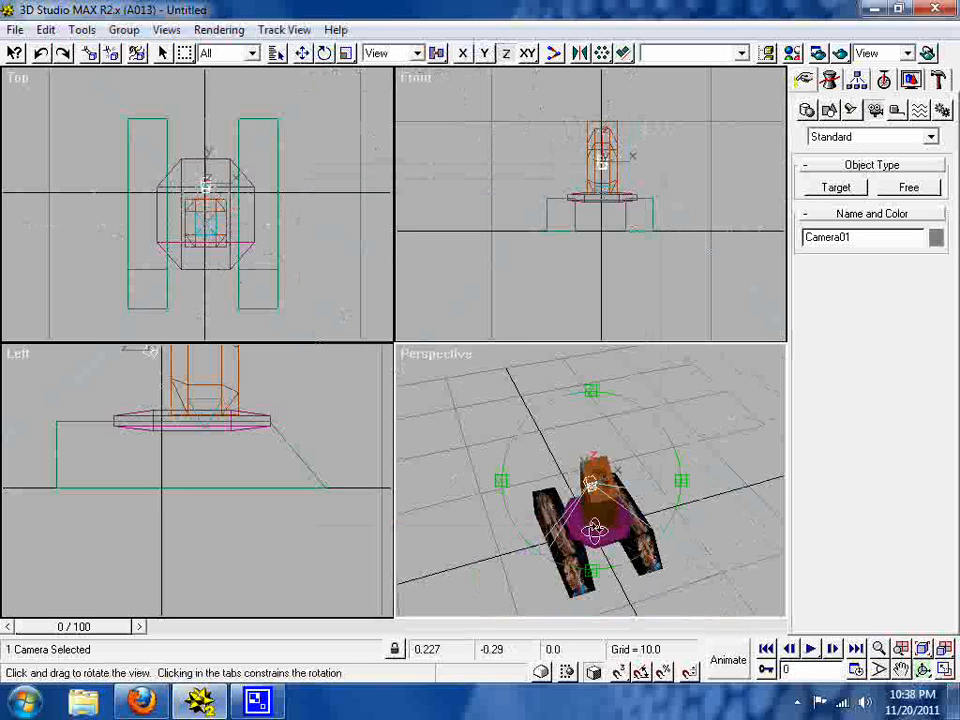
drag(594, 530, 552, 488)
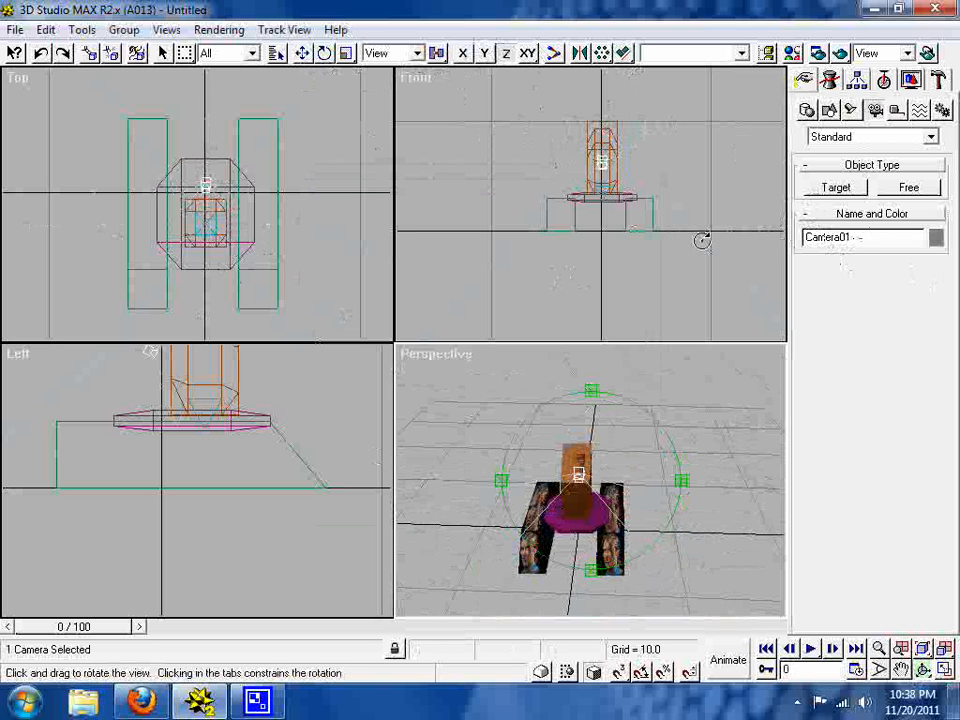
Examine the scene's object hierarchy in the Select Objects list and leave it without changing the selection.
click(163, 53)
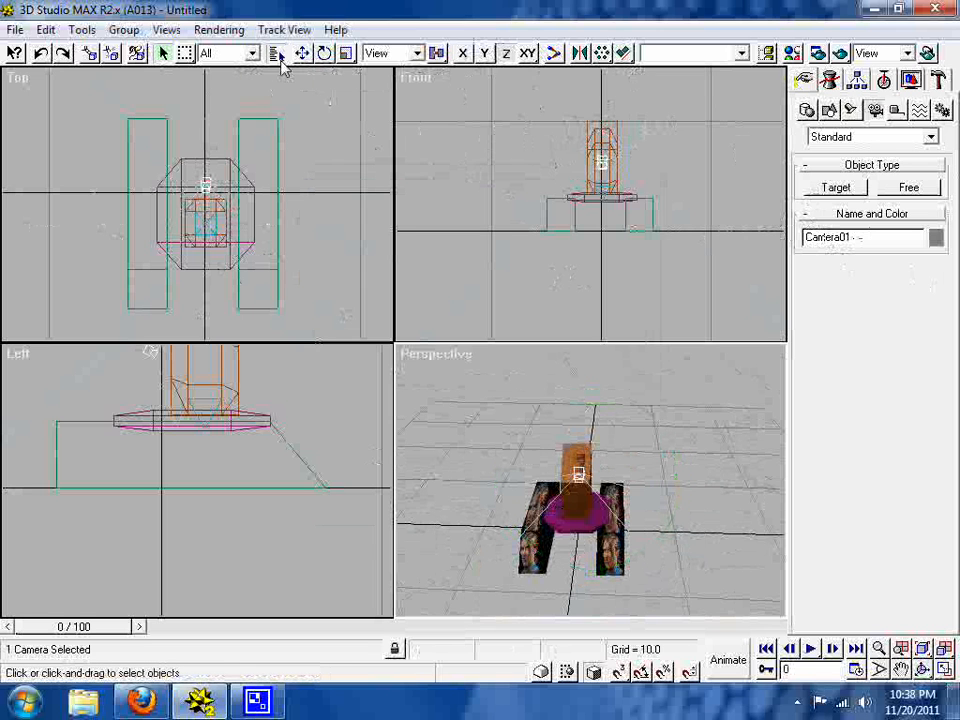
click(278, 55)
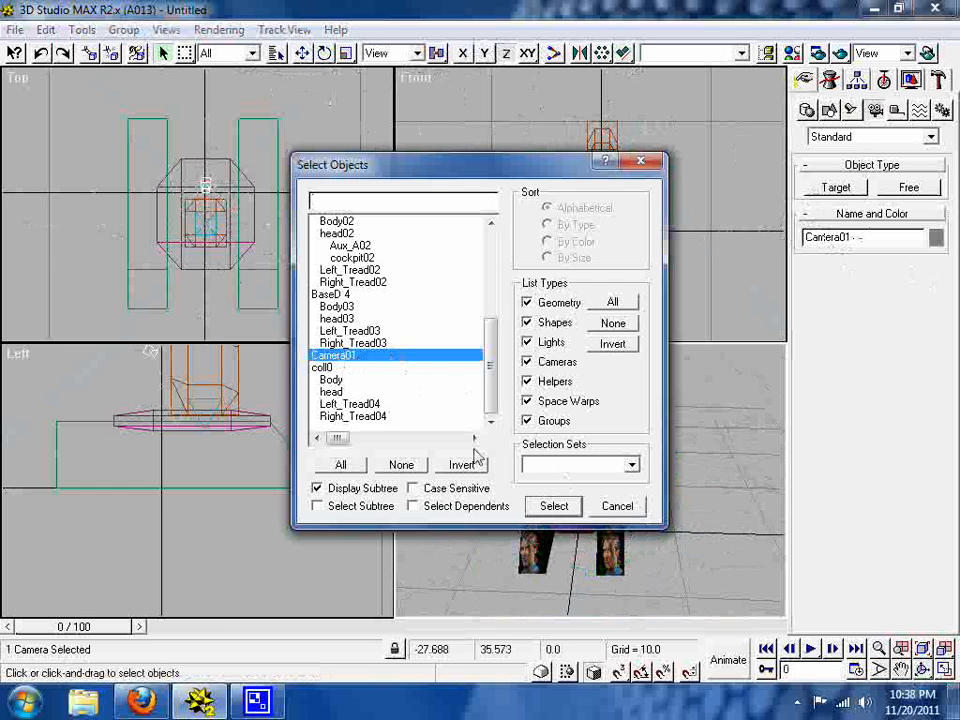
click(618, 507)
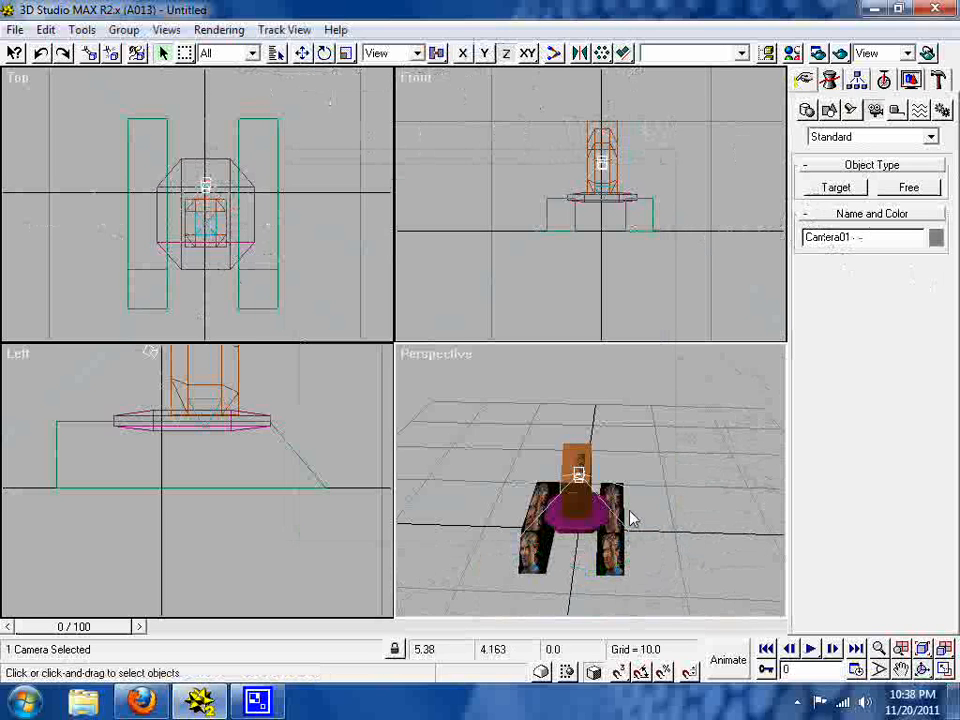
Start a Windows Command Prompt by searching for cmd.
click(25, 702)
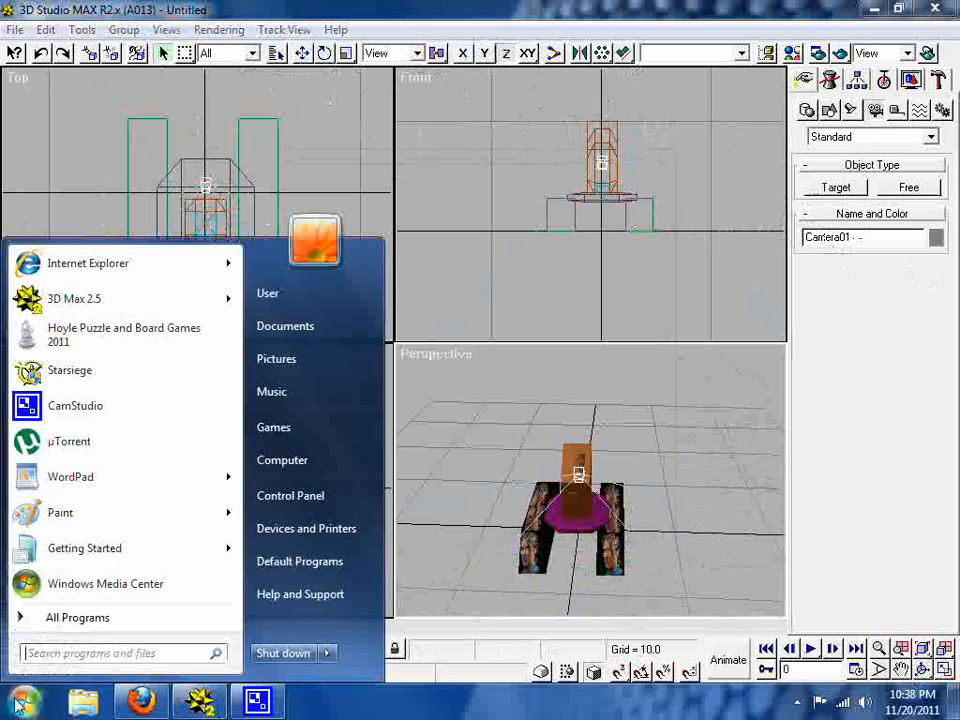
click(74, 652)
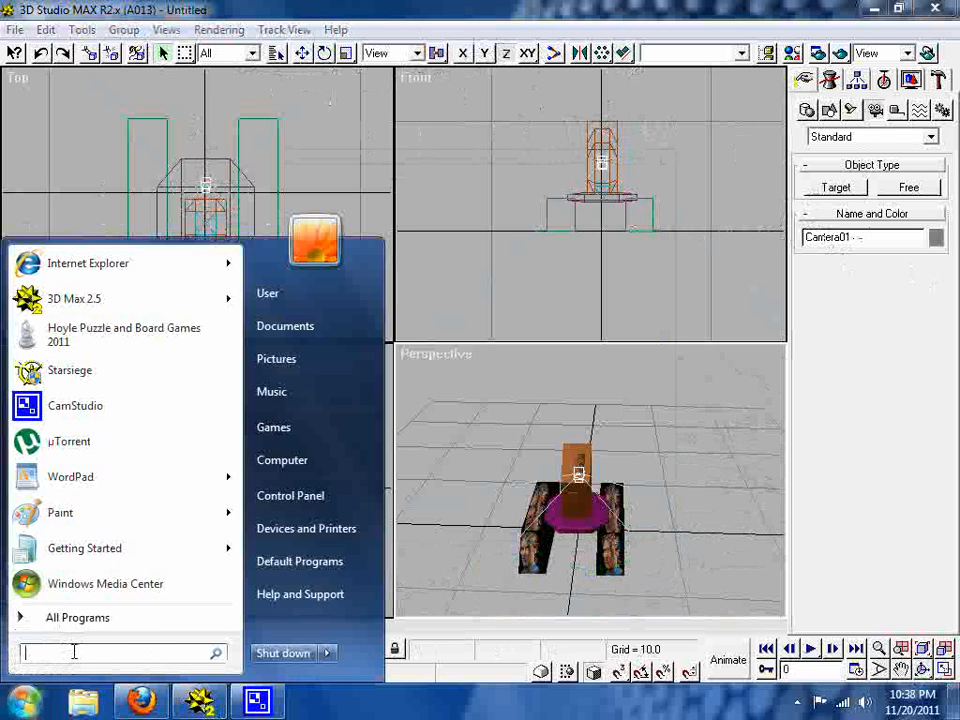
text(cmd)
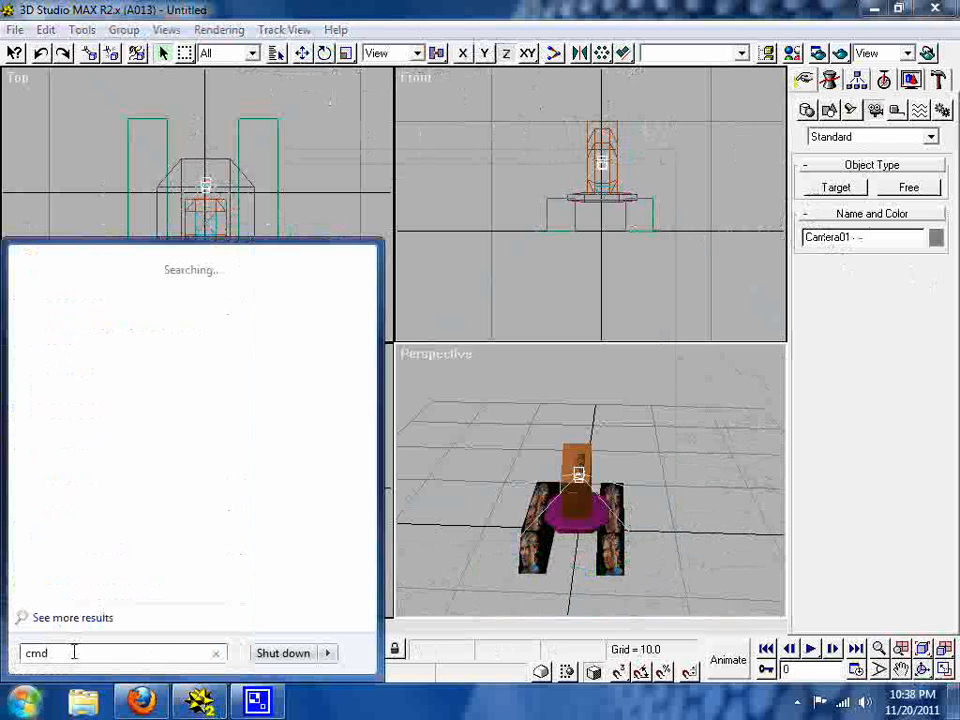
key(Escape)
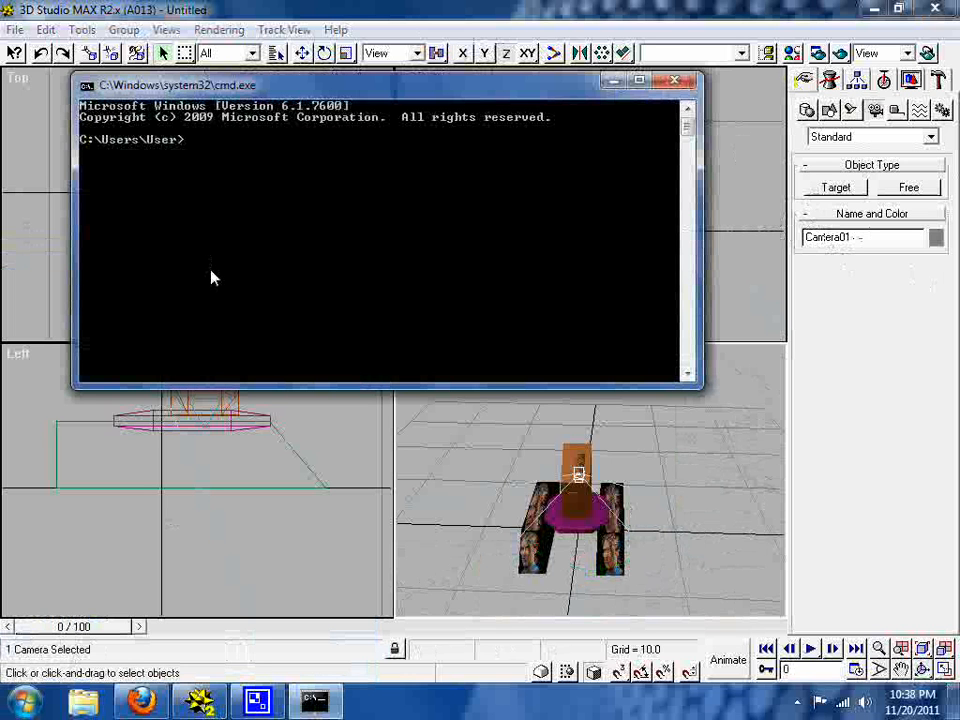
Change the working directory to C:\Dynamix\Starsiege.
text(cd..)
key(Return)
text(cd..)
key(Return)
text(cd)
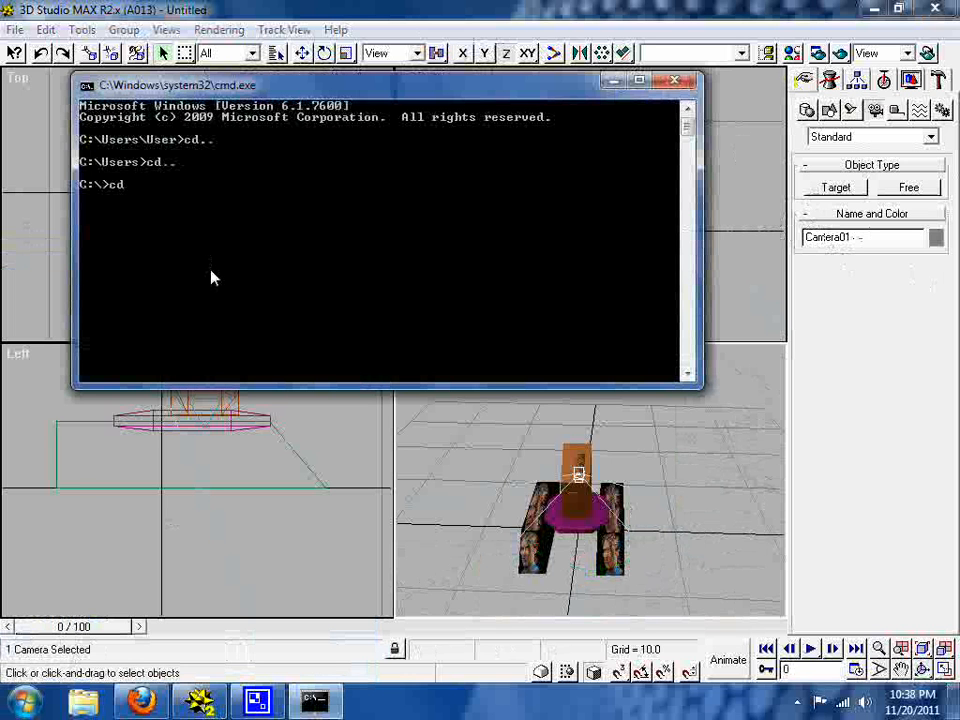
text( dynamix)
key(Return)
text(c)
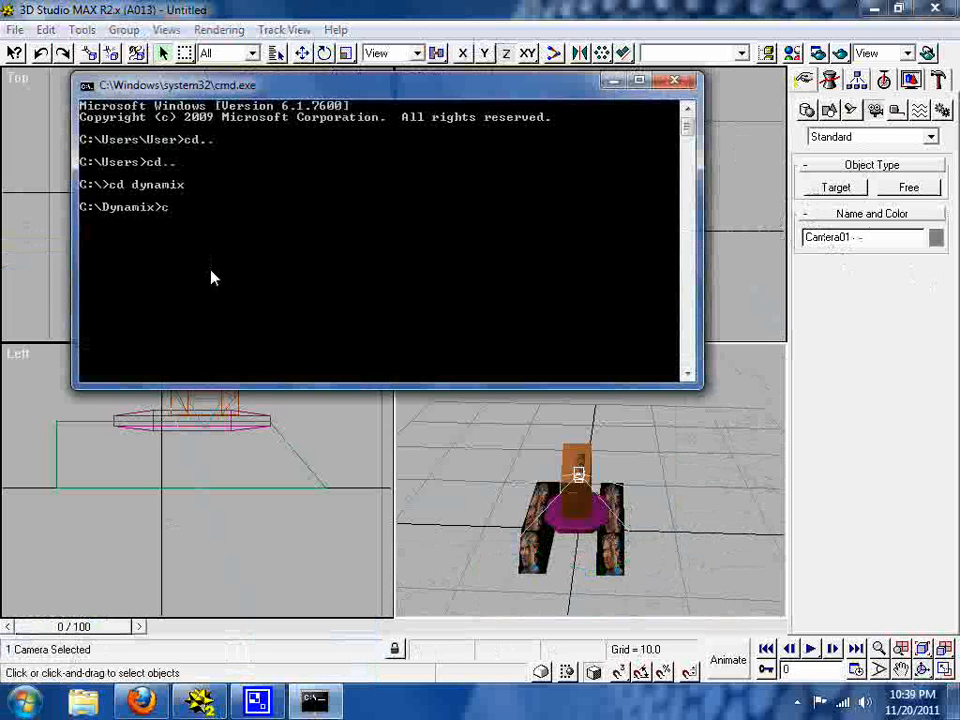
text(d starsiege)
key(Return)
List all DTS files inside the game archive with vtlist *.dts gameobjects.vol and look through the listing.
text(e)
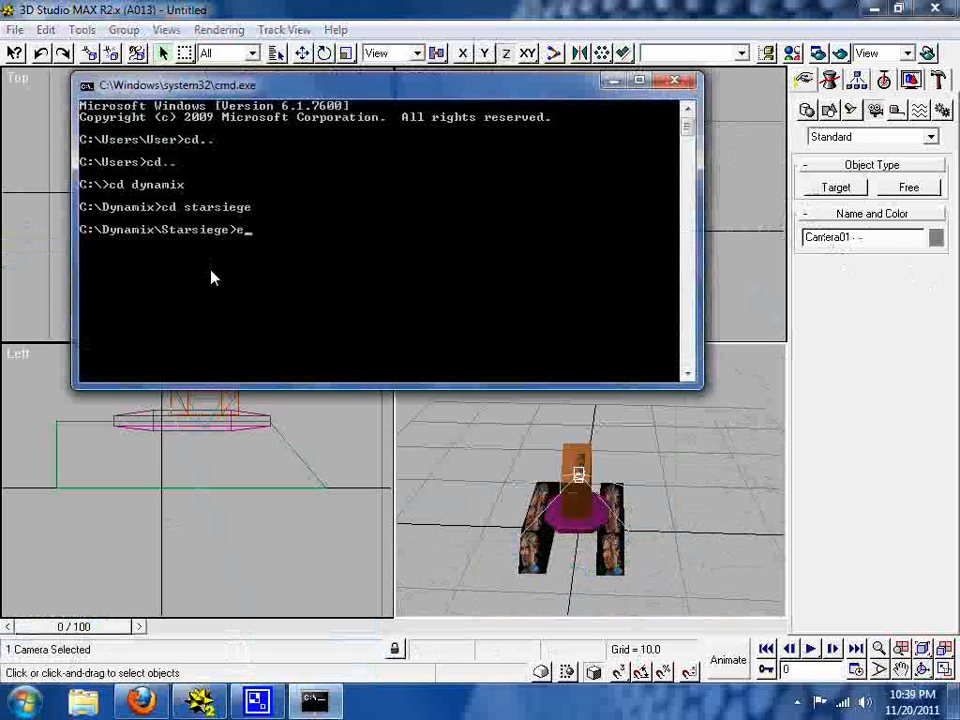
key(BackSpace)
text(vt.ist)
key(BackSpace)
key(BackSpace)
key(BackSpace)
key(BackSpace)
text(list *.ds)
key(BackSpace)
text(ts gameobje)
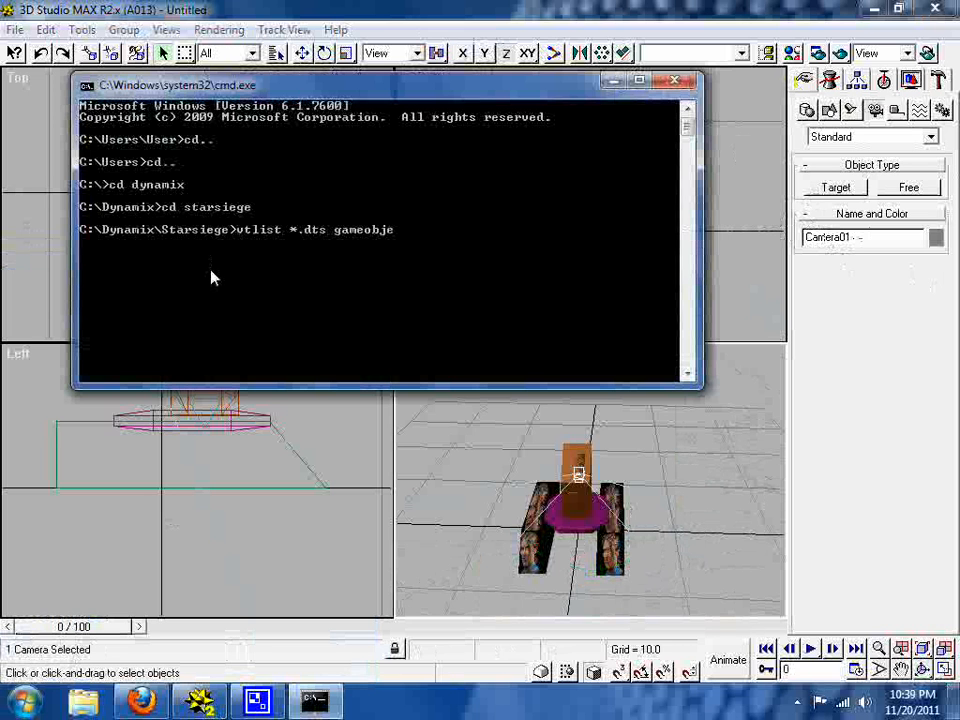
text(cts.vol)
key(Return)
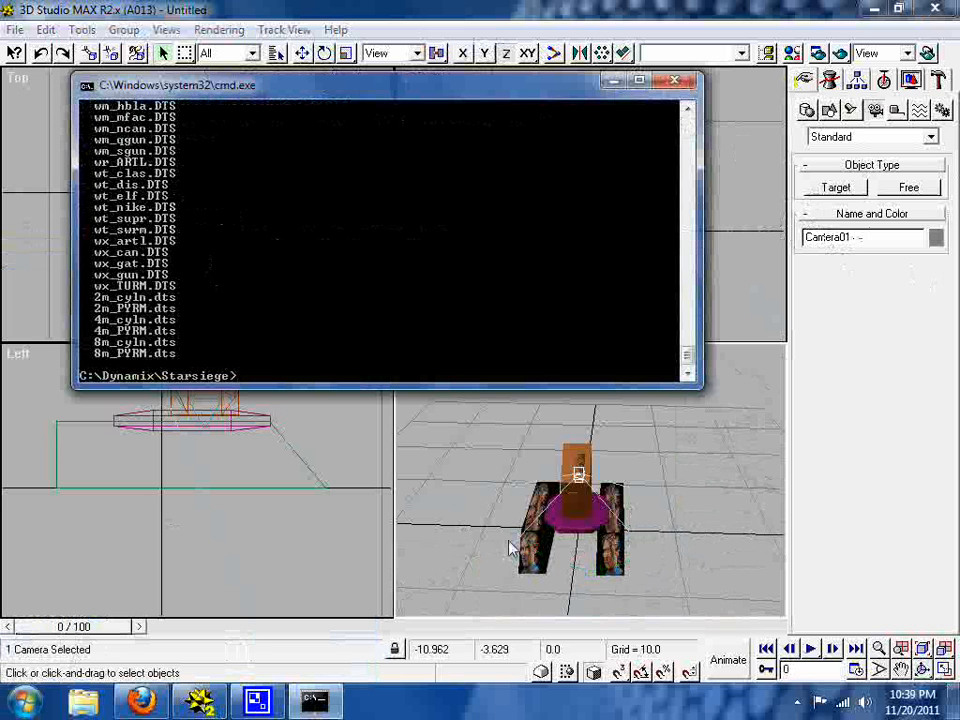
mouse_move(688, 358)
mouse_down()
mouse_move(689, 128)
mouse_move(708, 364)
mouse_move(700, 376)
mouse_up()
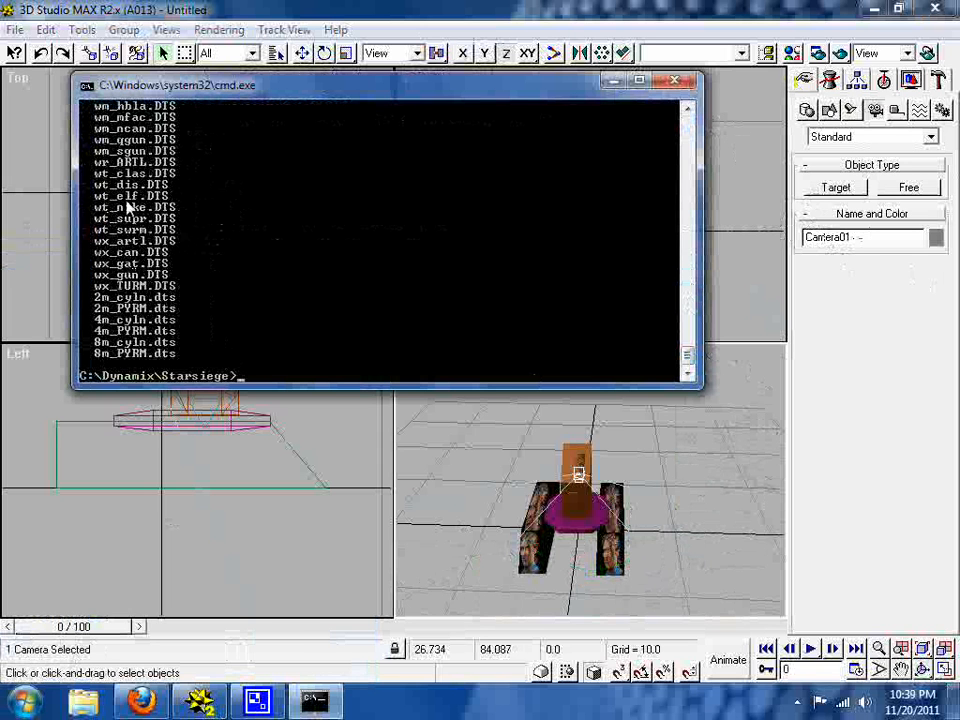
Extract wt_elf.dts from the archive with the command extract gameobjects.vol wt_elf.dts.
text(extract gameobjects.vol)
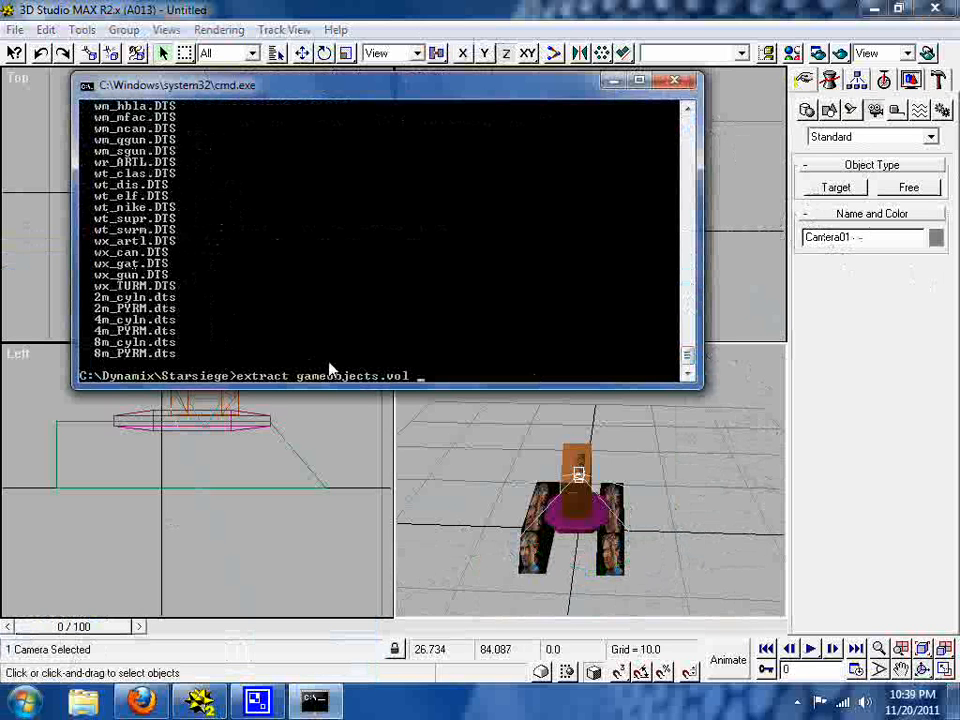
text( wt_elf.dts)
key(Return)
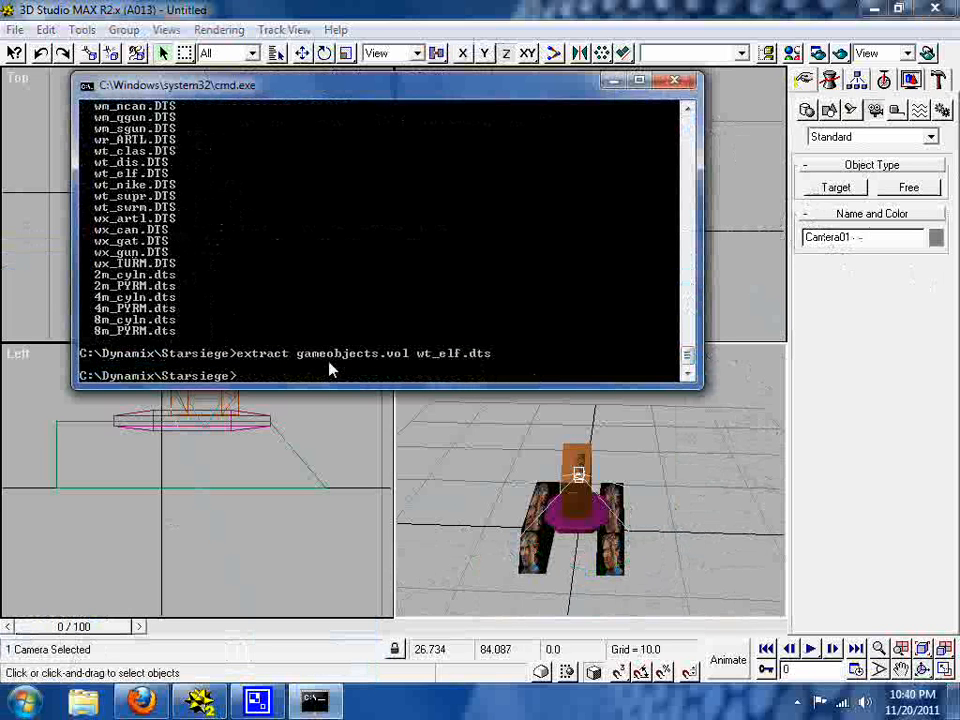
Switch to Windows Explorer and open the Starsiege folder inside Dynamix to find the extracted wt_elf.dts.
click(617, 81)
click(870, 9)
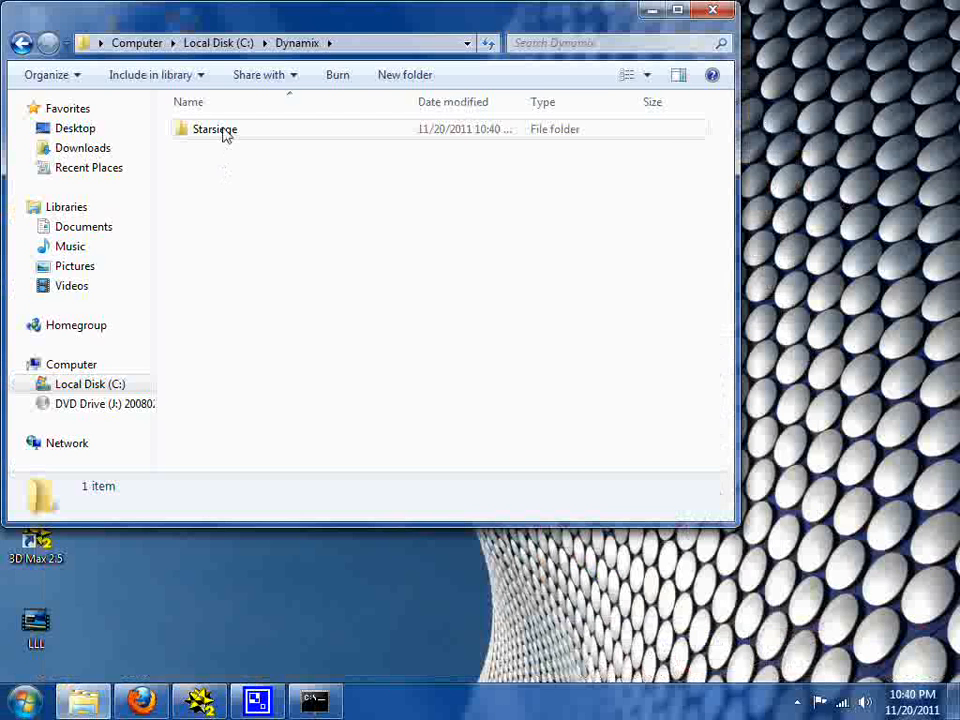
double_click(215, 130)
scroll(242, 426, down, 15)
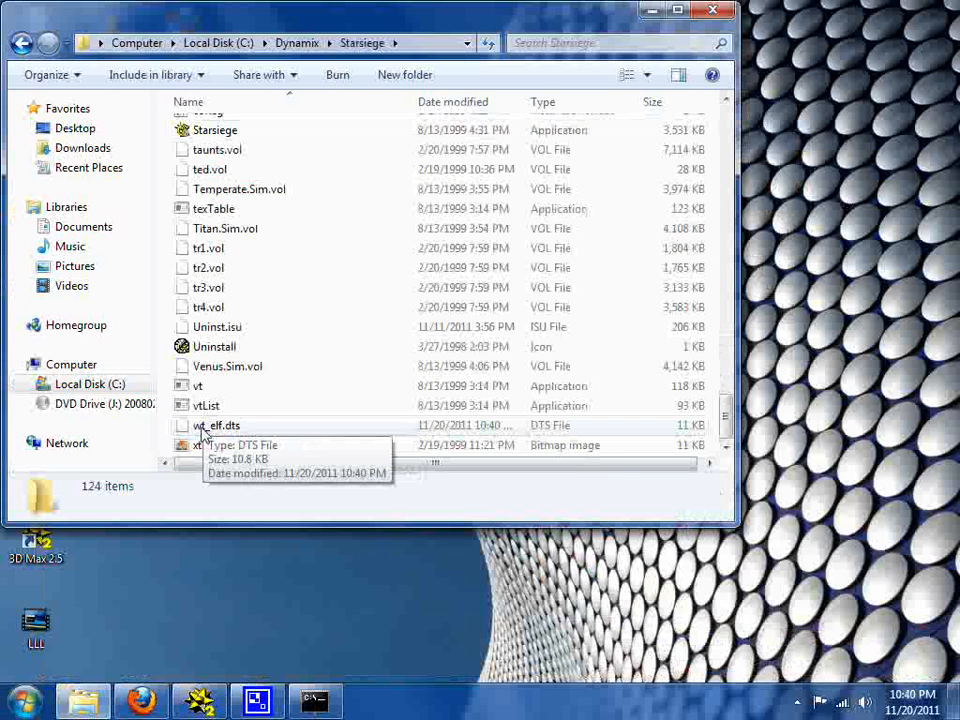
Open the extracted wt_elf.dts file in Notepad.
click(204, 430)
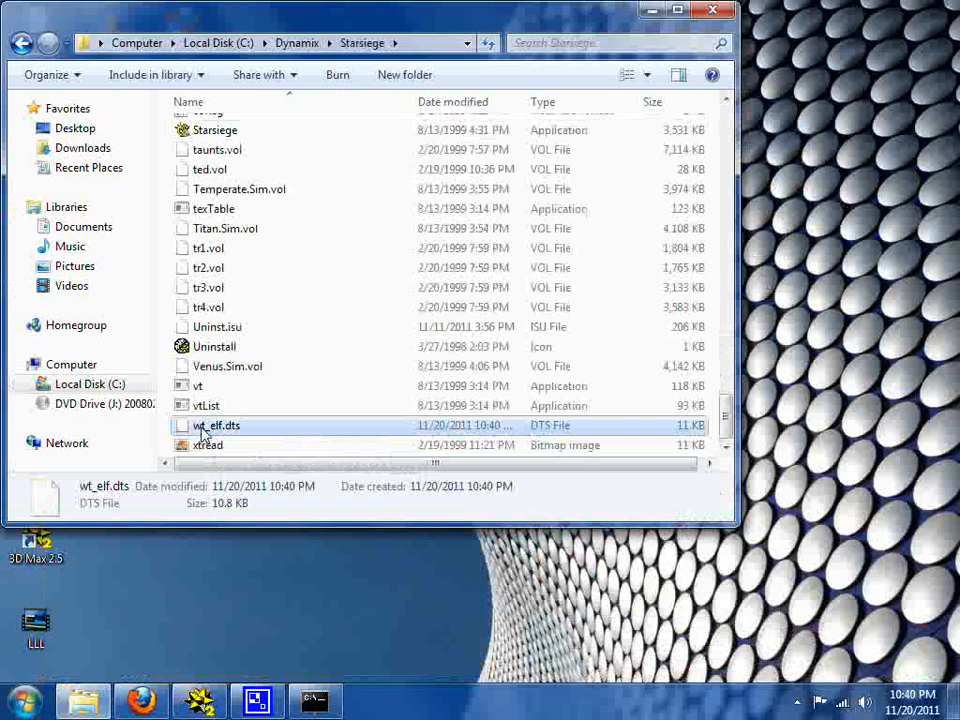
right_click(204, 430)
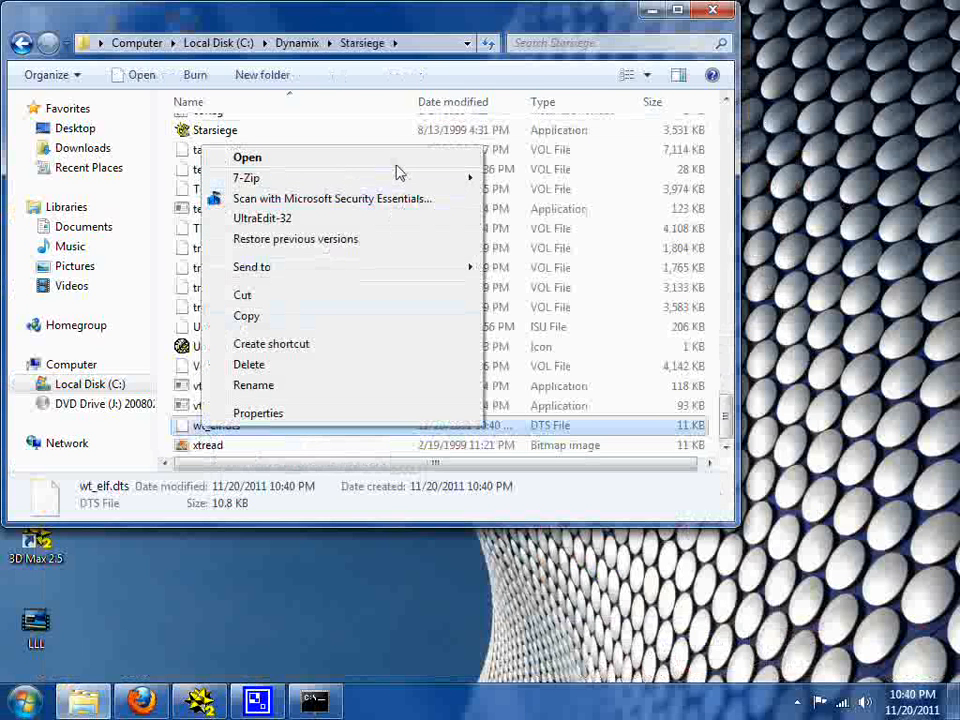
click(393, 218)
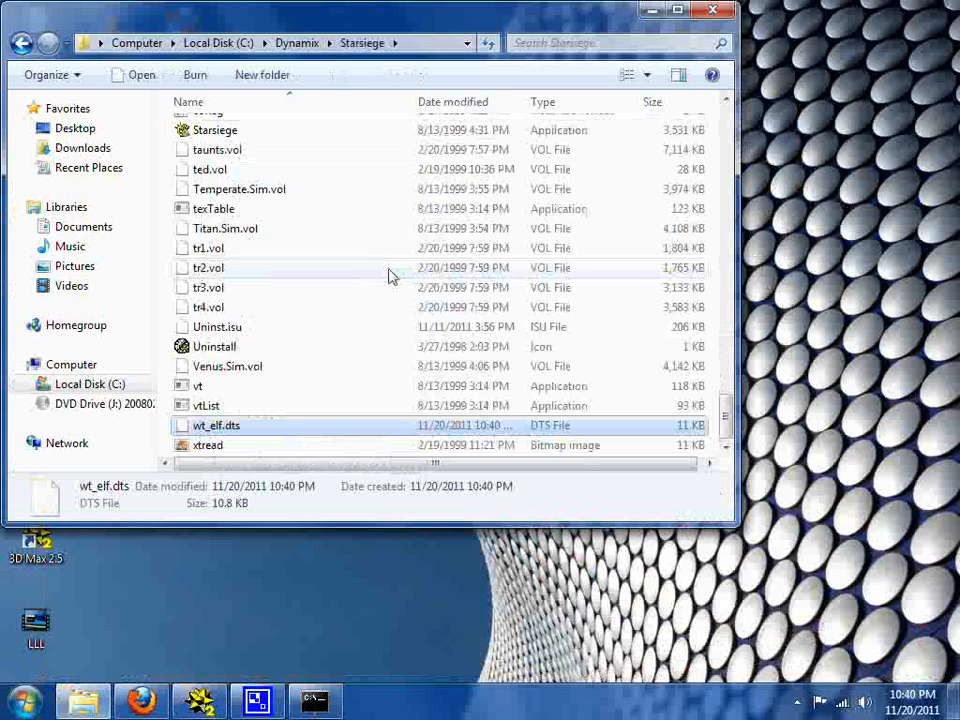
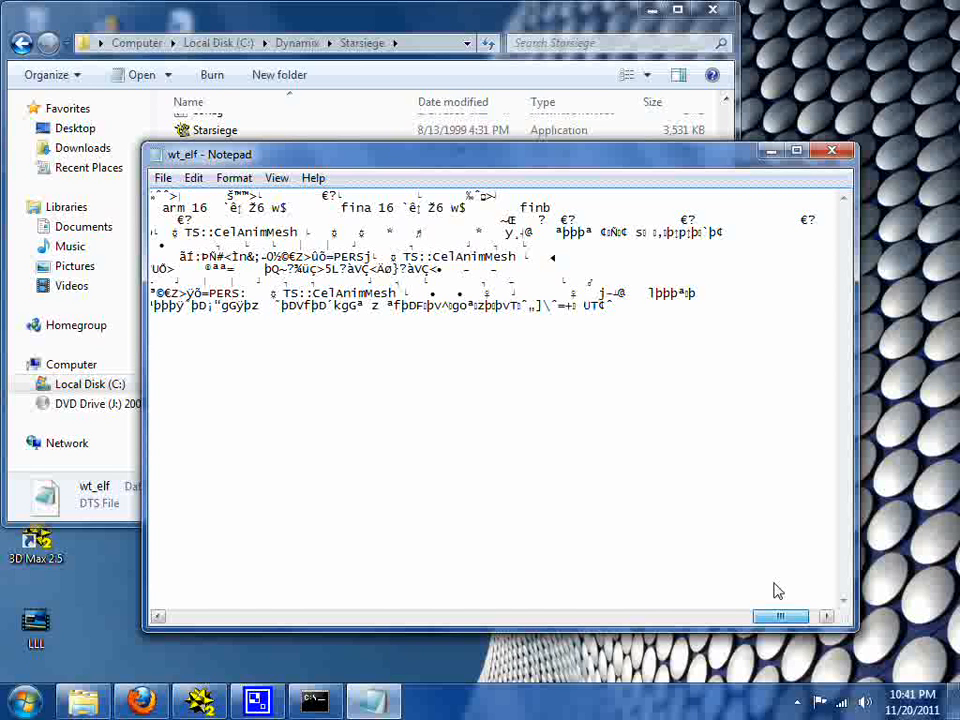
Examine the object names, detail-level numbers and material list in the wt_elf.dts text, and close Notepad.
drag(778, 591, 746, 591)
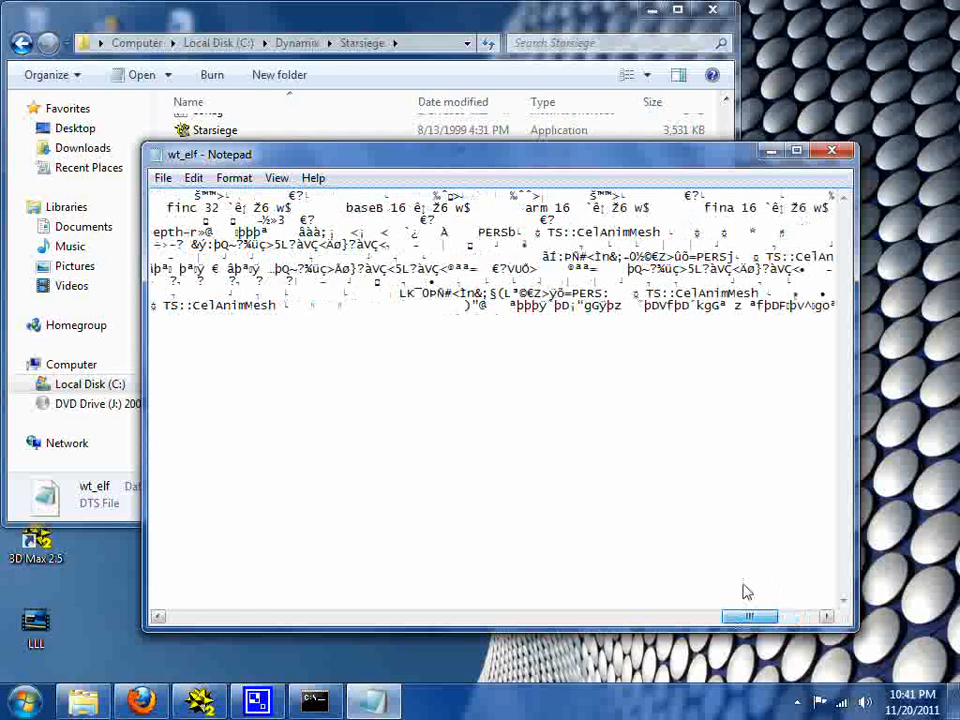
drag(745, 591, 733, 591)
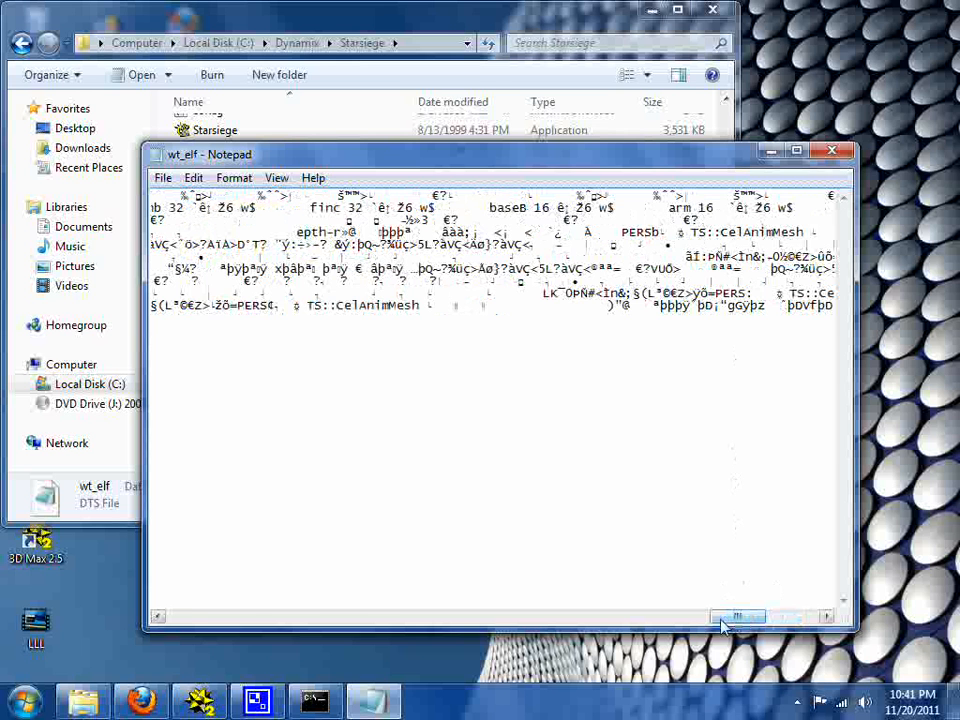
drag(724, 624, 688, 624)
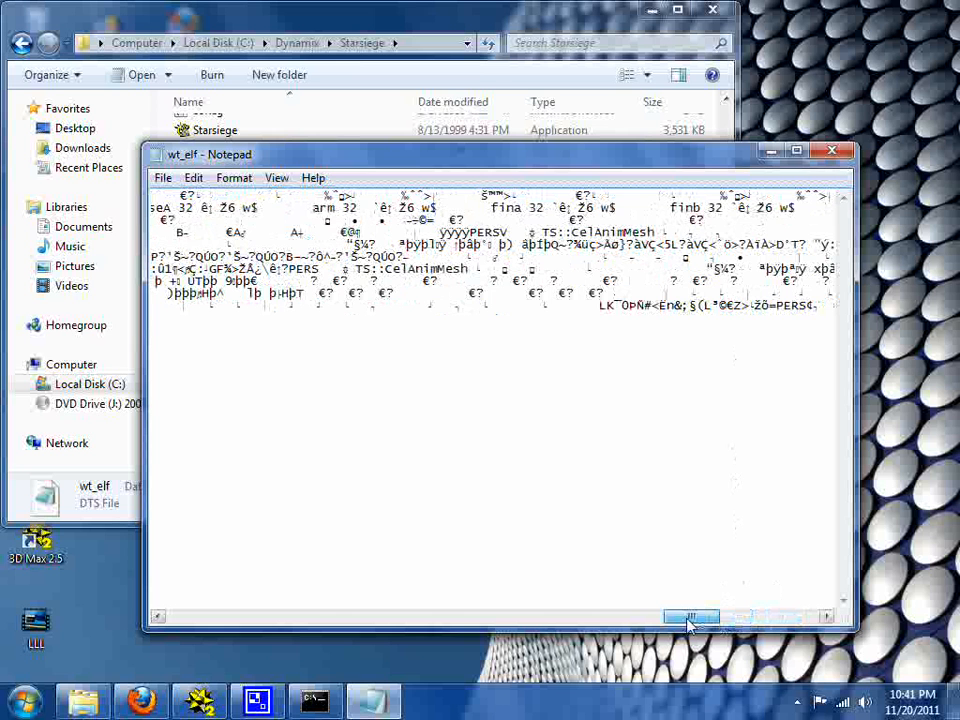
drag(688, 624, 665, 619)
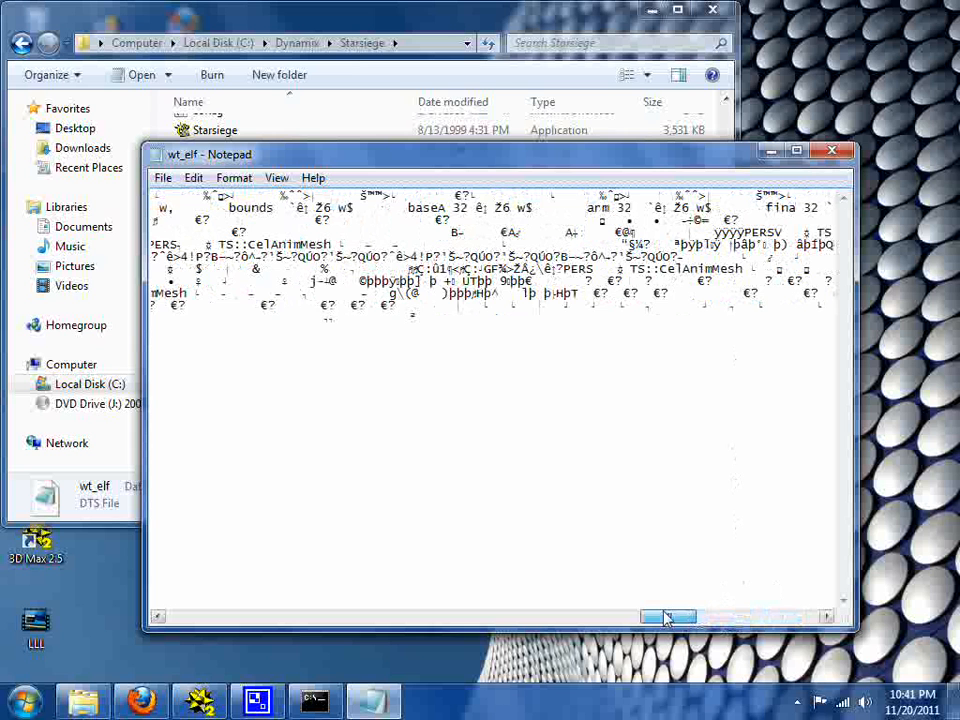
drag(665, 618, 636, 614)
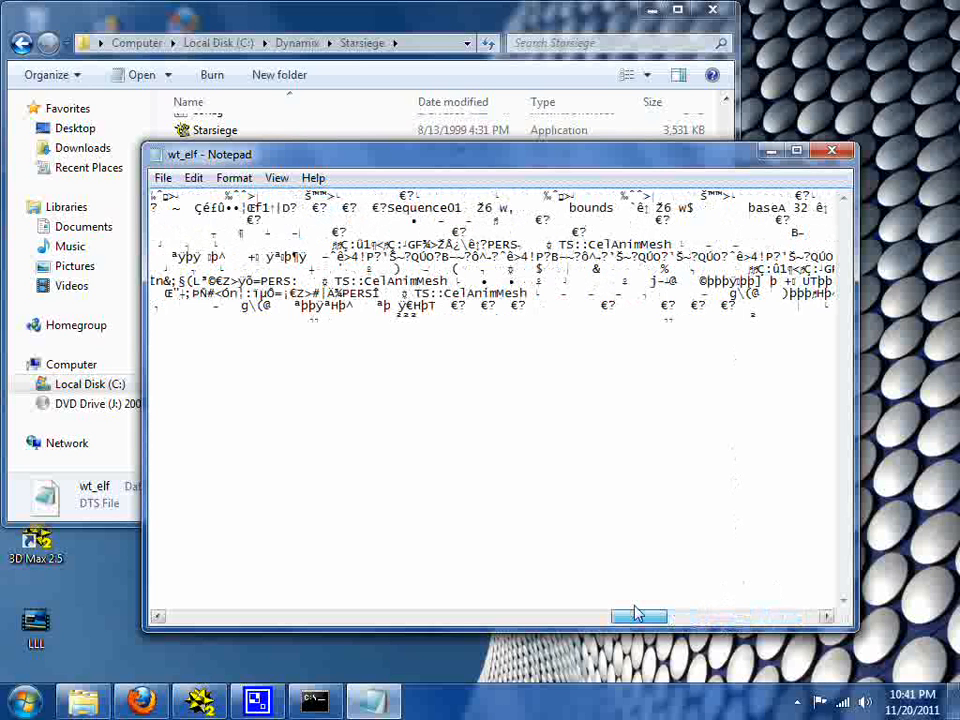
drag(636, 614, 633, 614)
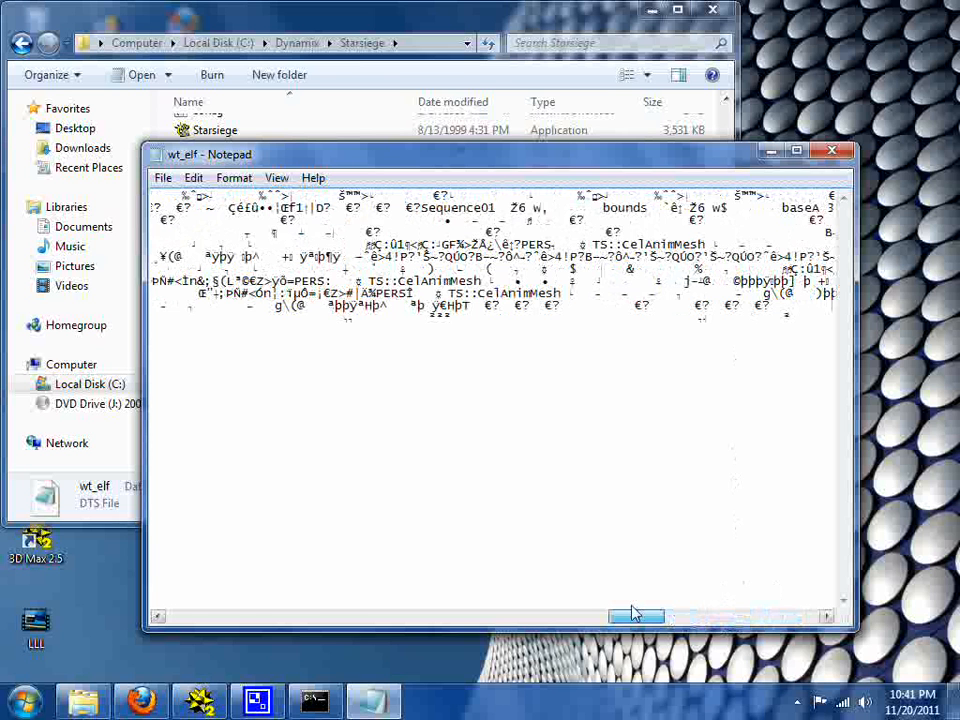
drag(633, 614, 566, 611)
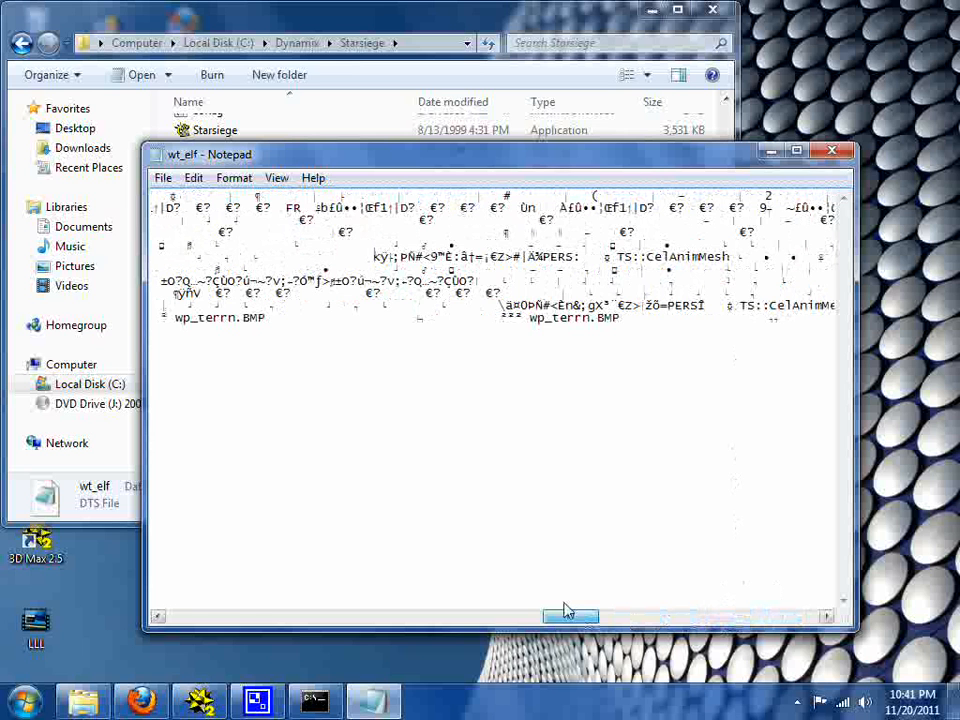
drag(566, 611, 541, 601)
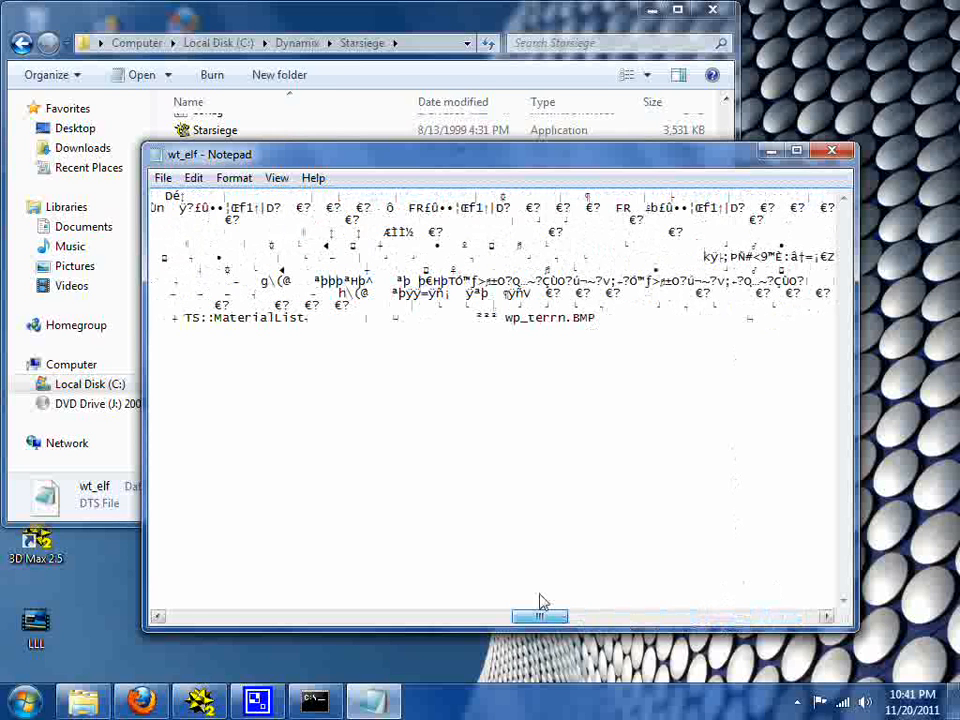
drag(541, 601, 638, 592)
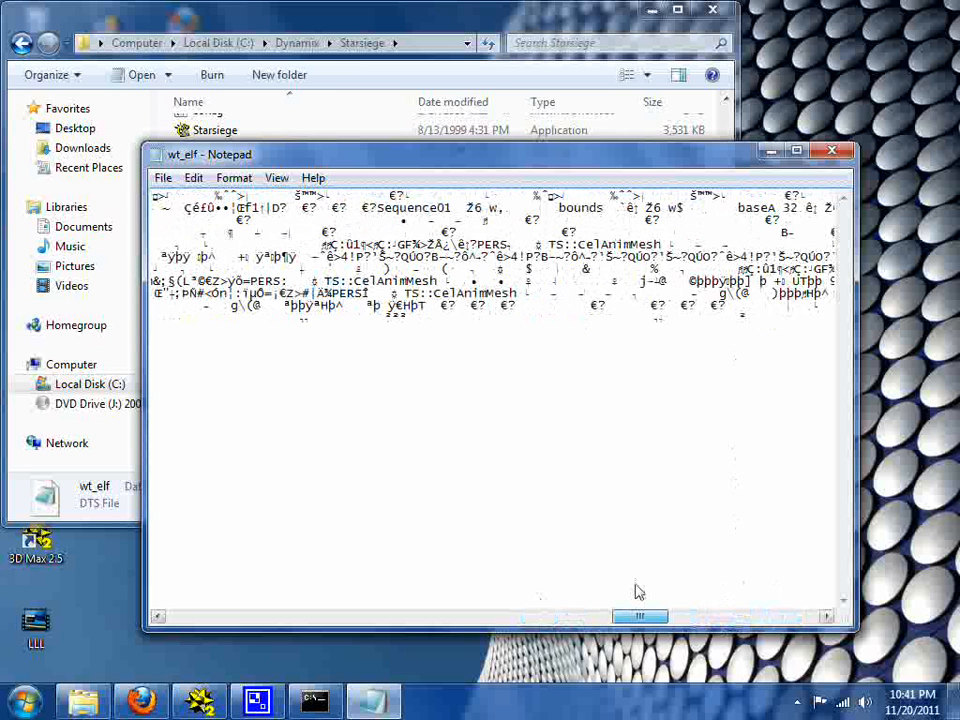
drag(638, 592, 697, 588)
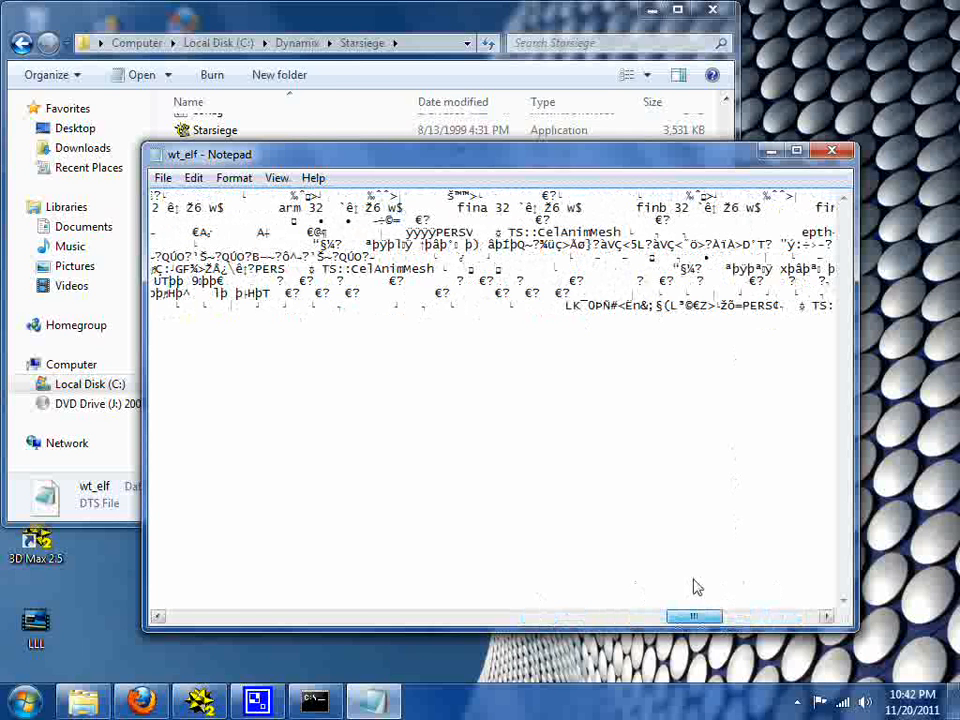
drag(697, 588, 726, 578)
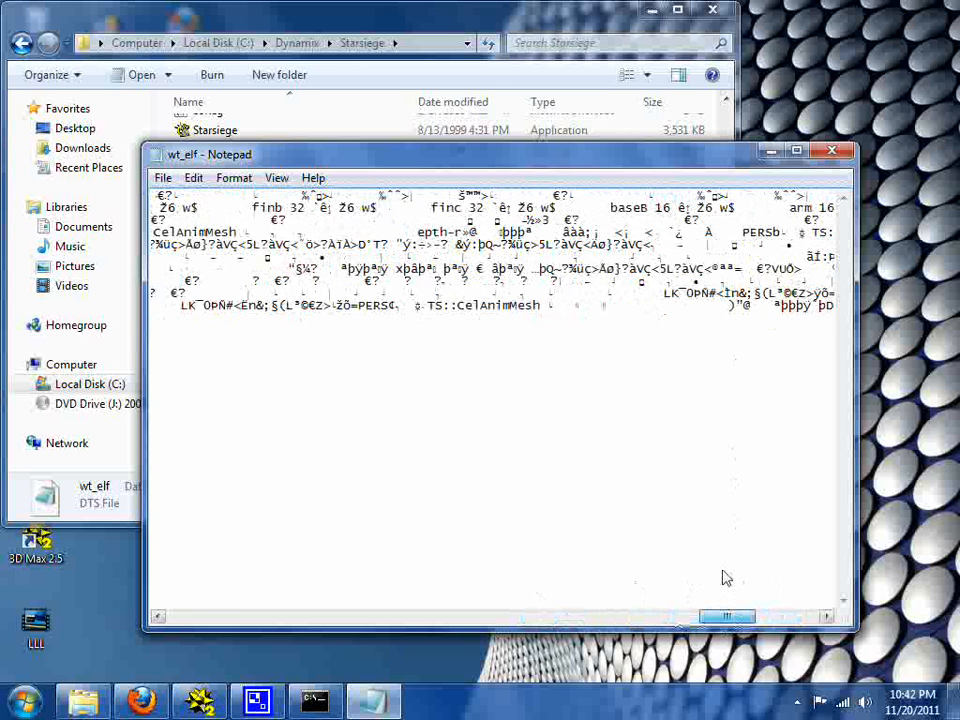
drag(722, 571, 737, 568)
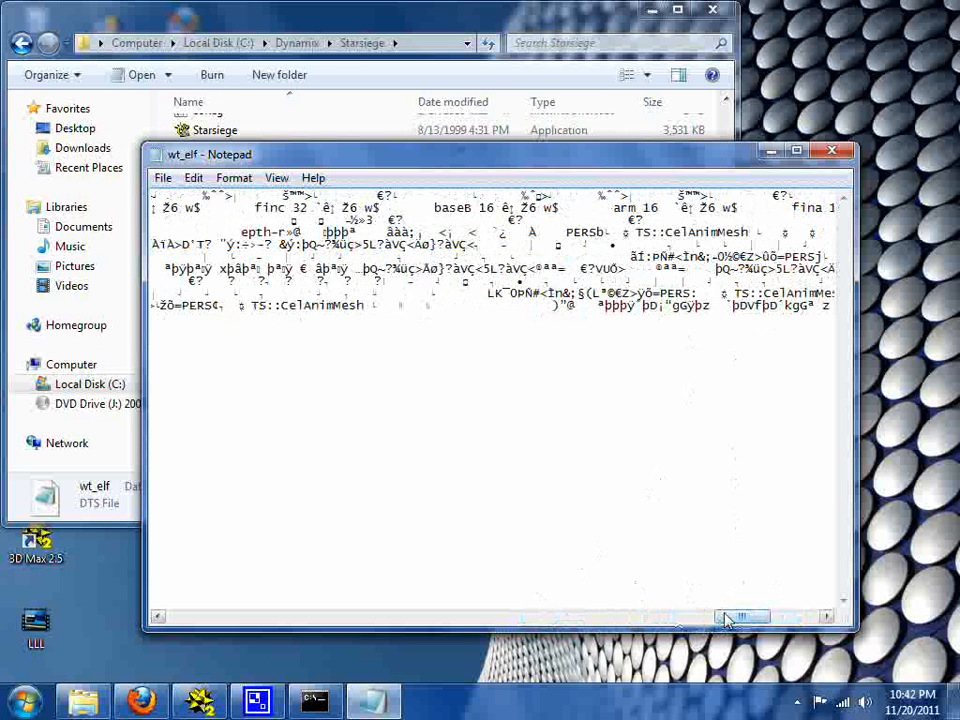
drag(727, 620, 786, 605)
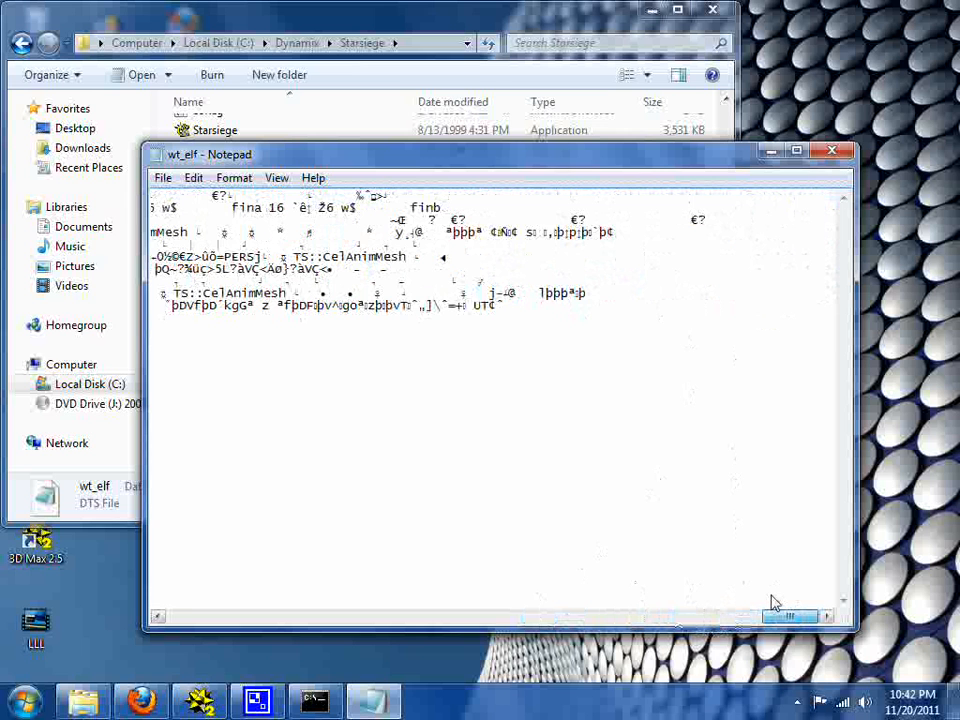
drag(772, 603, 754, 603)
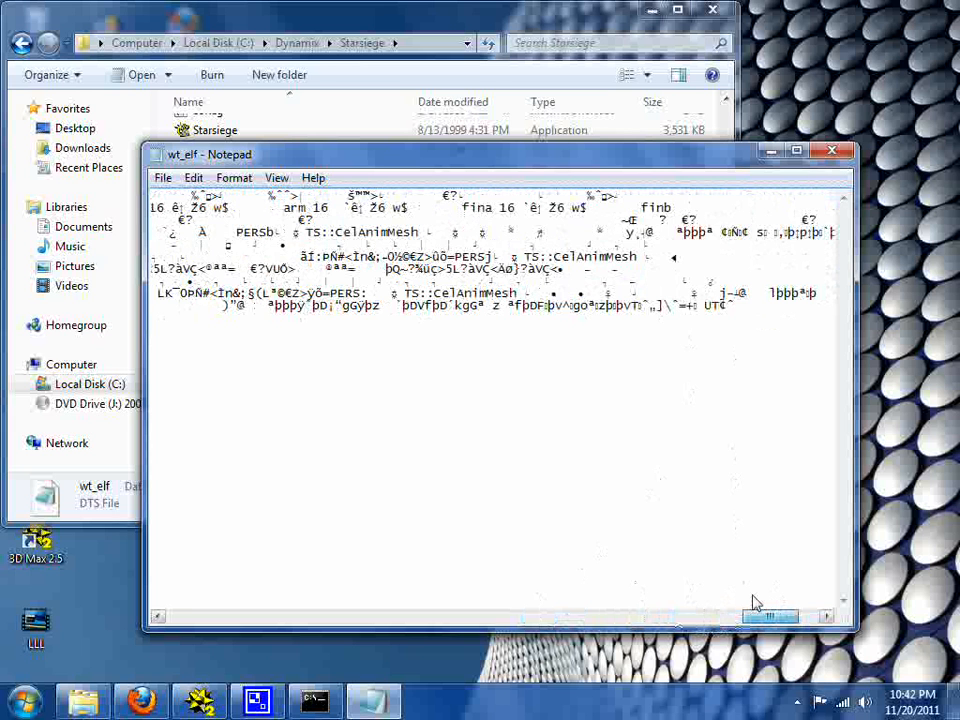
drag(754, 603, 720, 597)
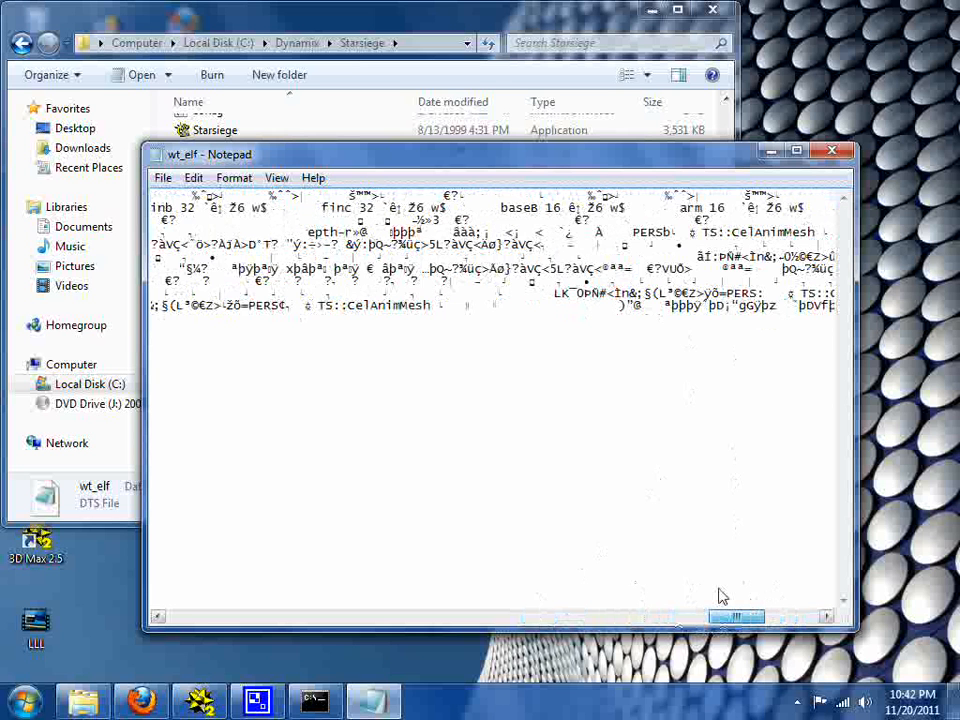
drag(722, 597, 750, 589)
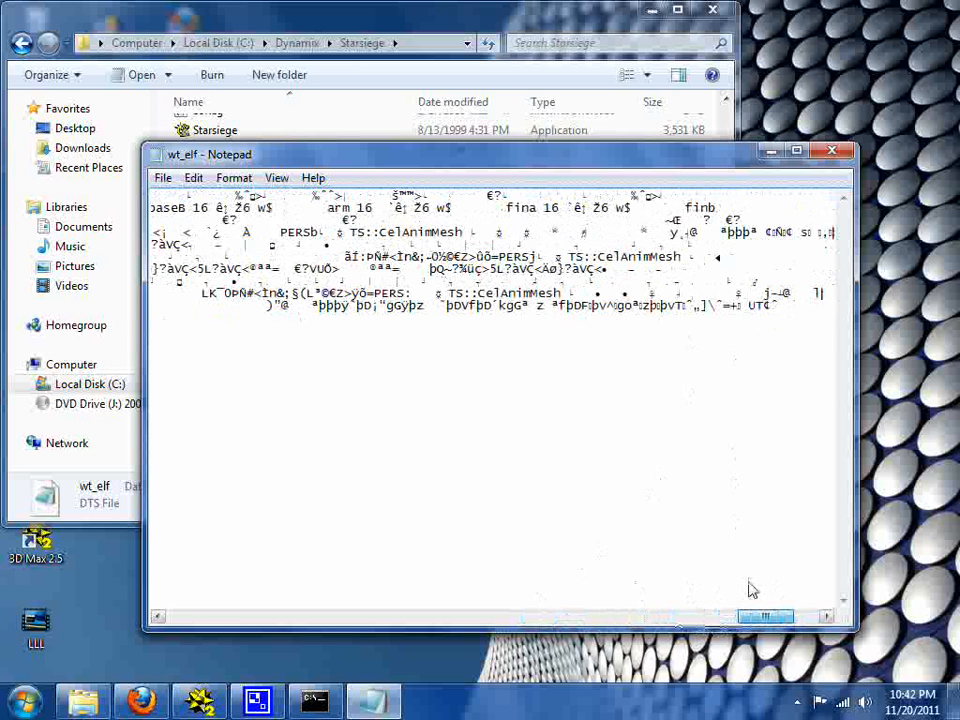
click(829, 153)
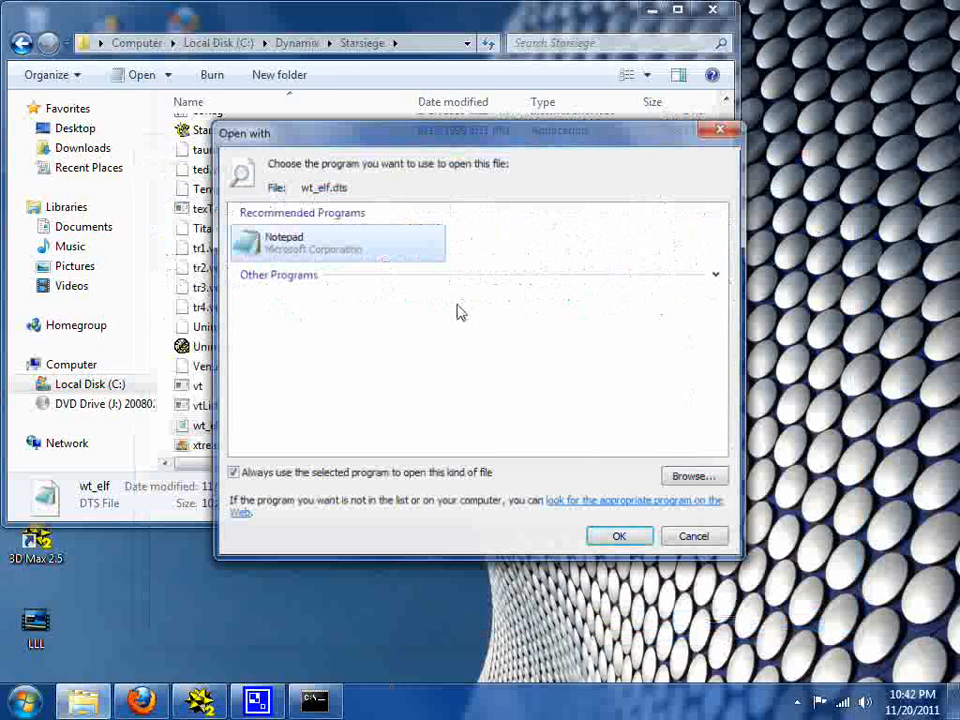
click(680, 482)
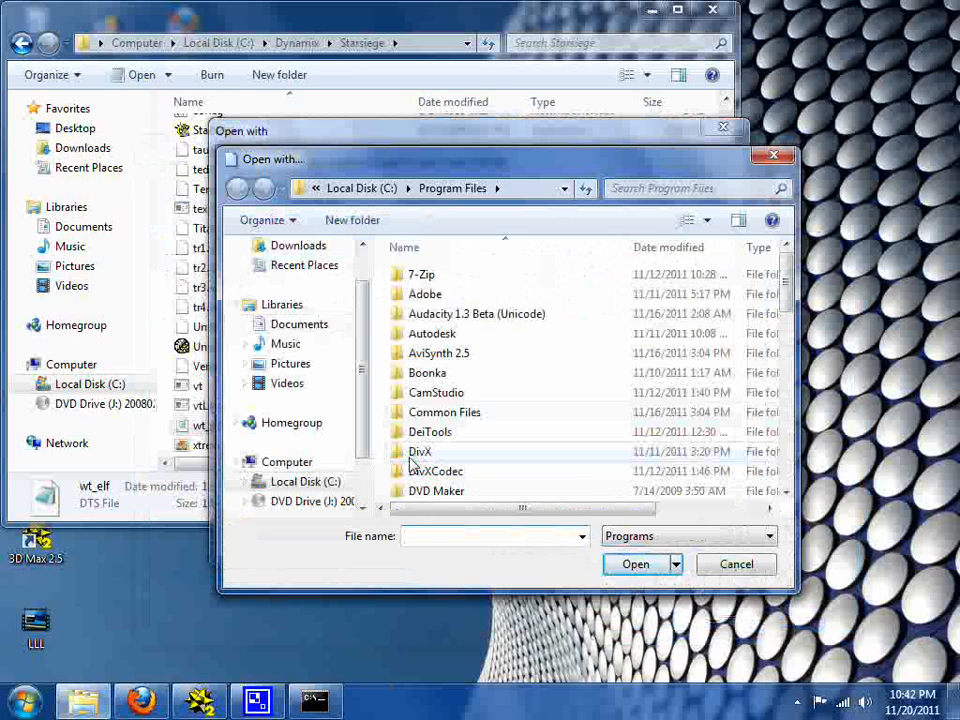
text(word)
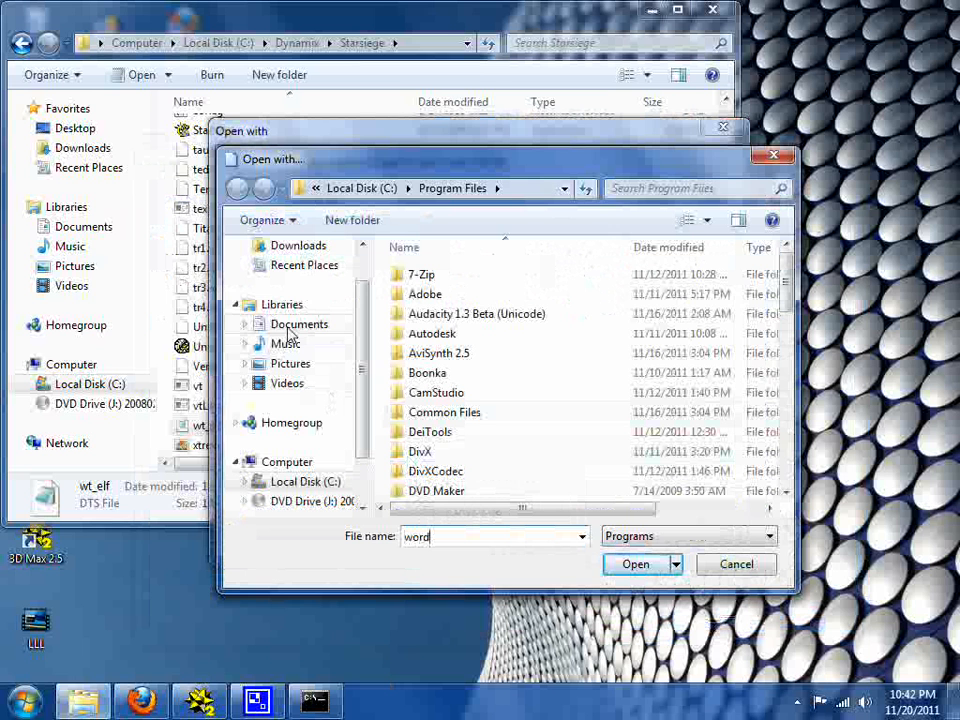
click(736, 564)
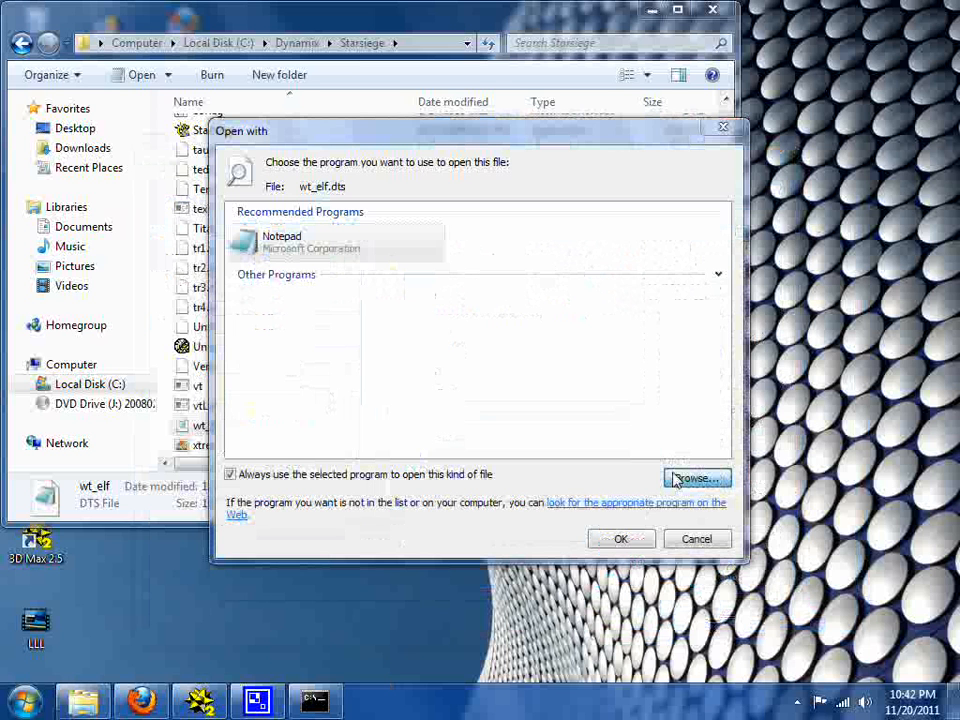
Choose HxD from the HEX EDITOR folder in Documents as the program for opening wt_elf.dts.
click(676, 479)
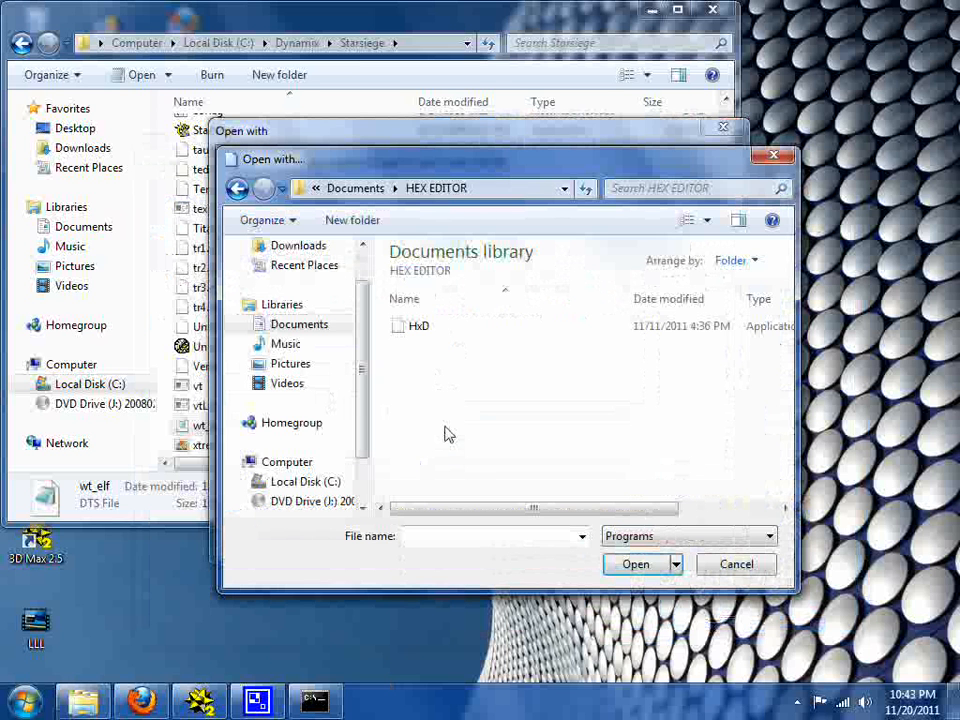
click(418, 327)
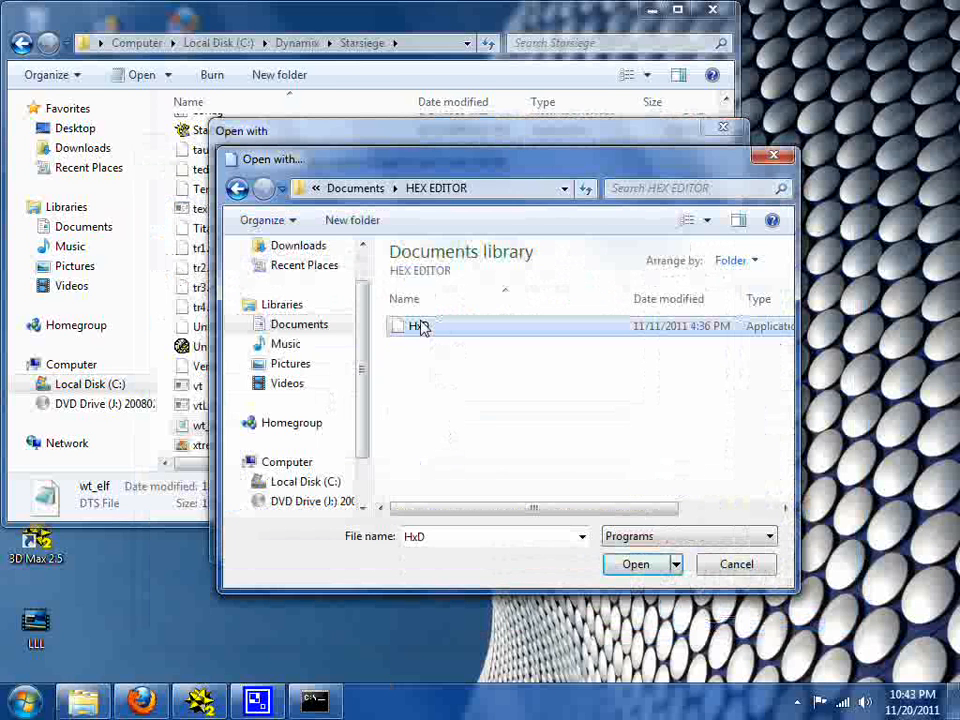
double_click(418, 327)
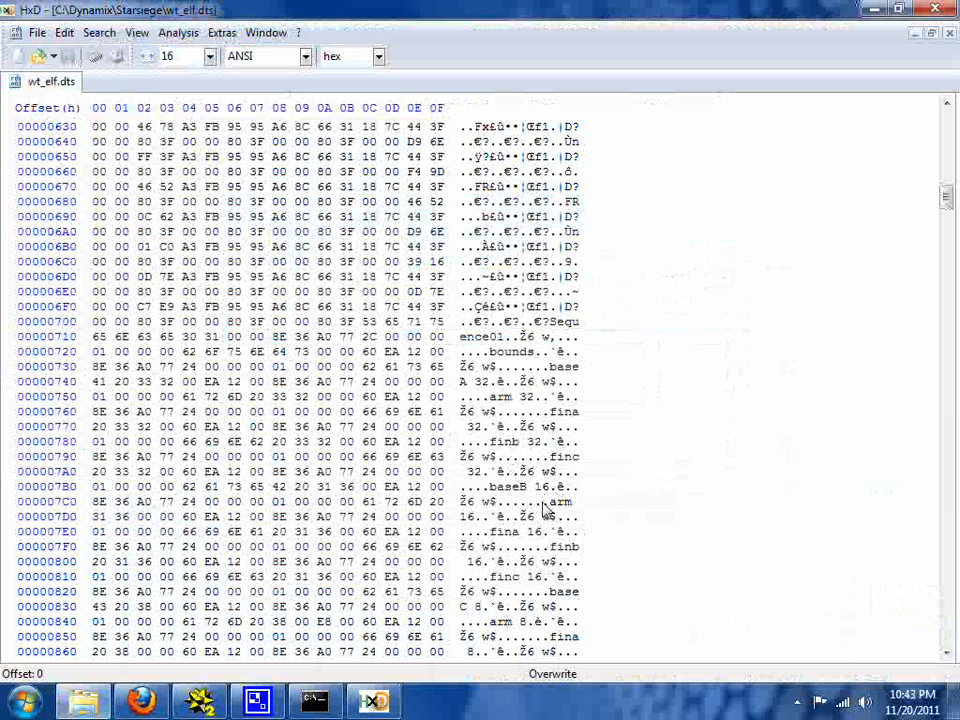
Review the object names from bounds onward in the file's decoded text, highlighting the Weapon and baseD 4 entries.
scroll(545, 511, down, 2)
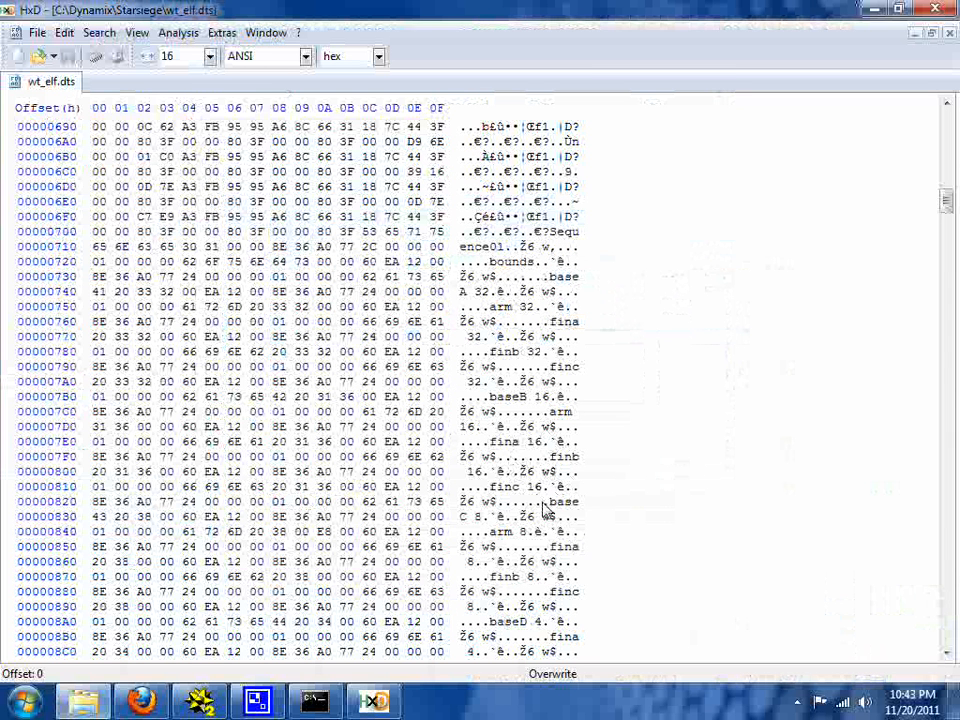
scroll(545, 511, down, 1)
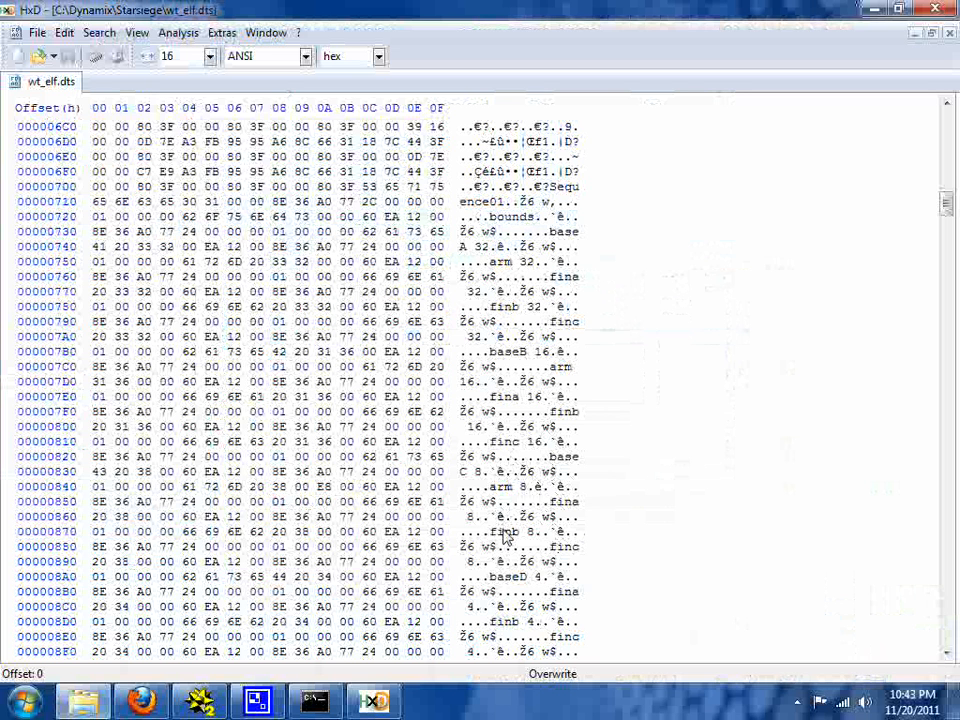
scroll(510, 555, down, 2)
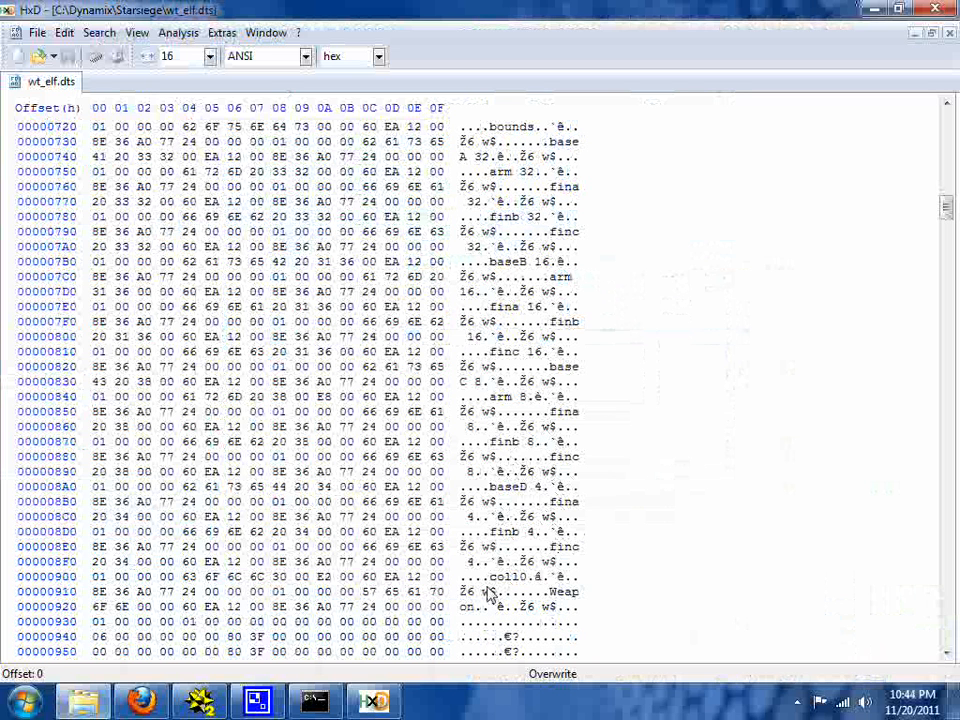
click(496, 578)
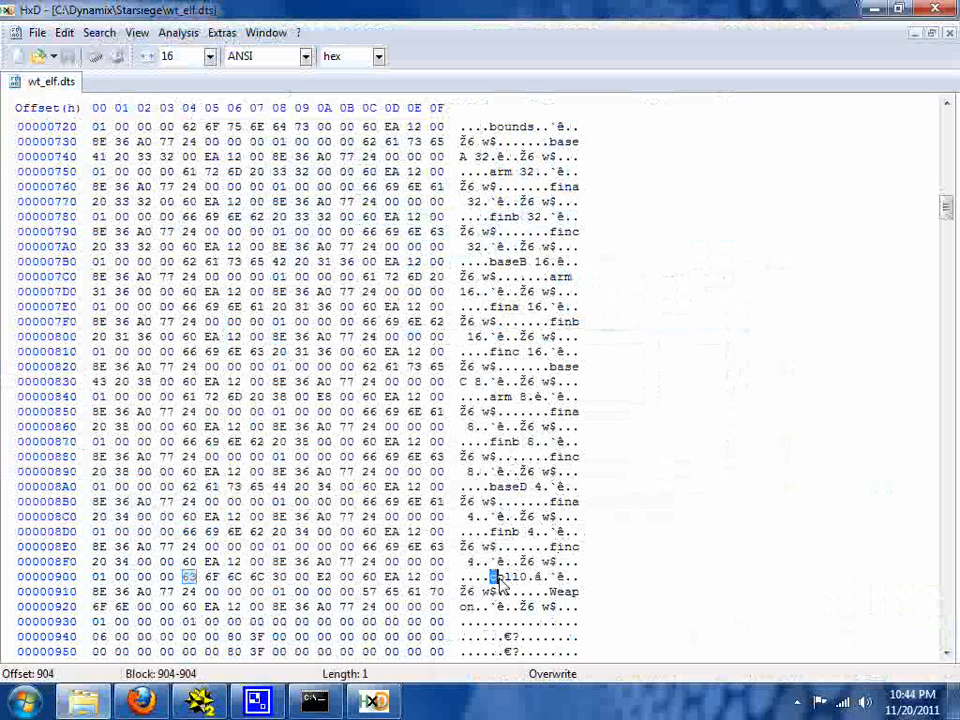
click(549, 592)
drag(549, 597, 476, 613)
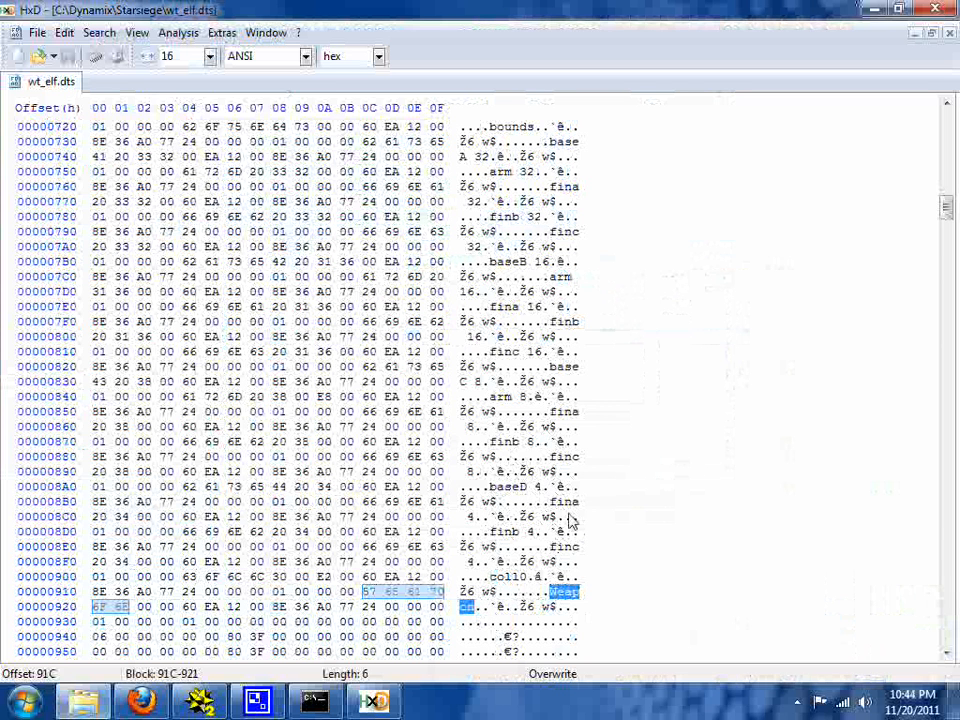
drag(490, 486, 597, 509)
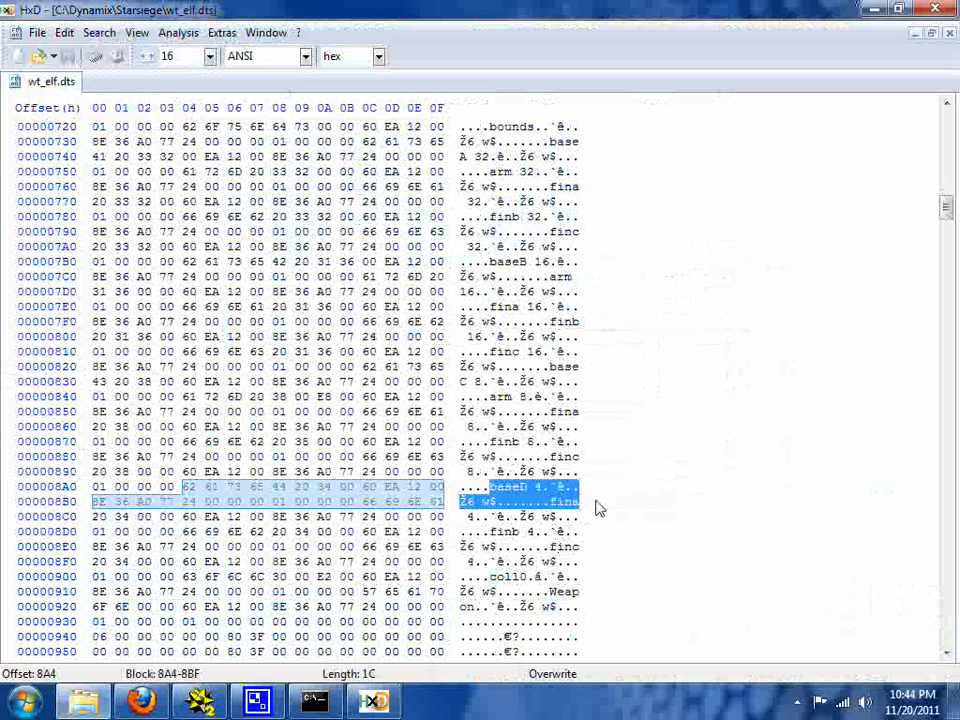
Extend the highlight from baseD 4 through the fina 4, finb 4 and finc 4 entries to examine the lowest detail level's object names.
shift+click(596, 521)
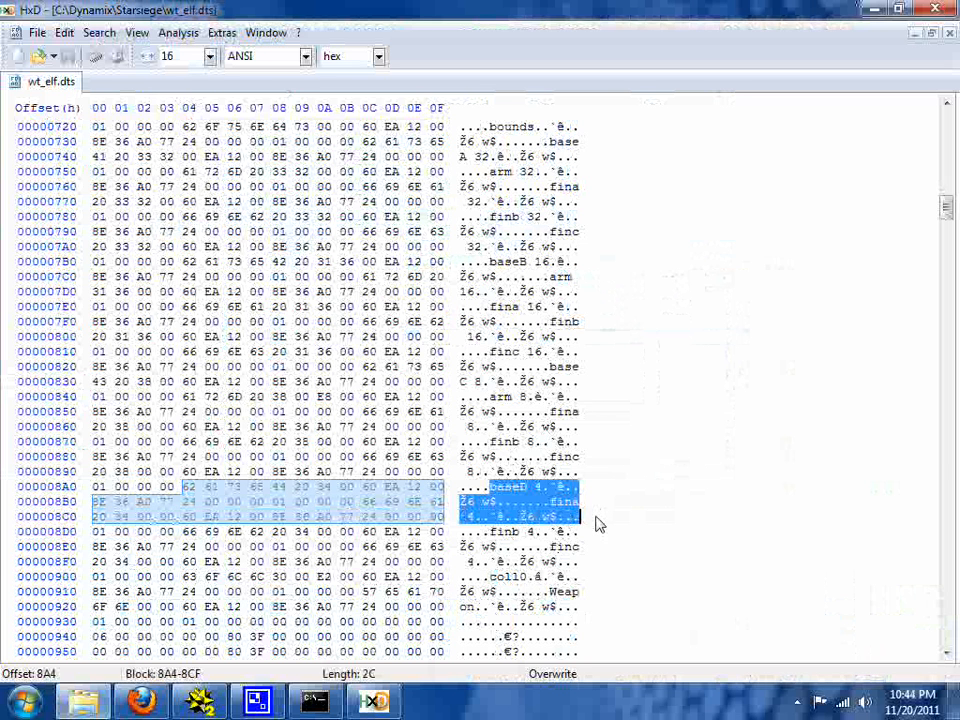
shift+click(602, 536)
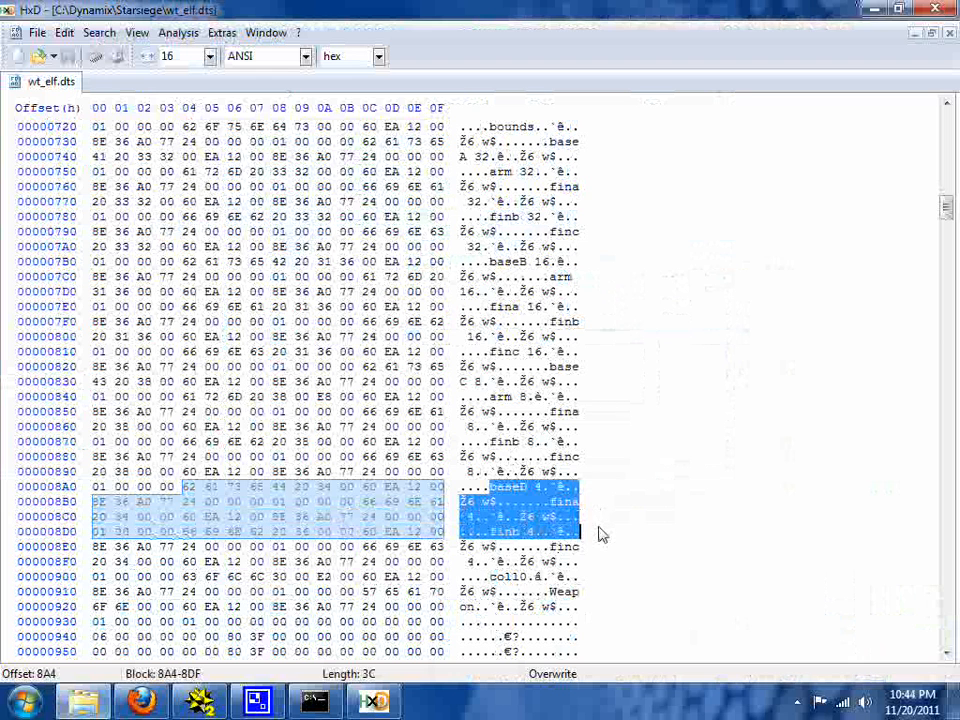
shift+click(604, 548)
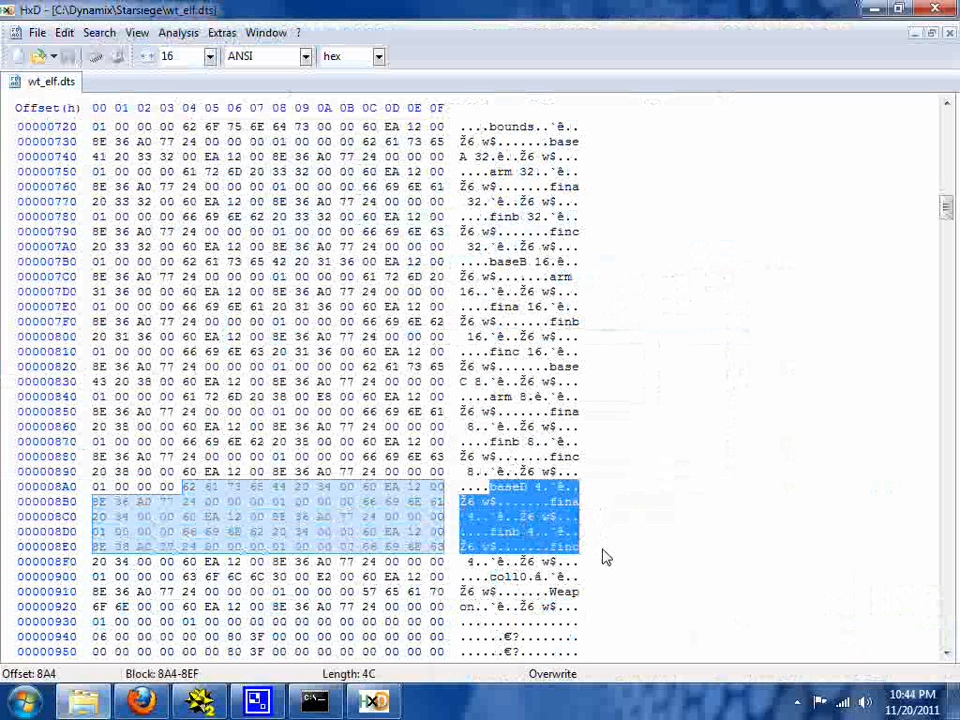
shift+click(605, 564)
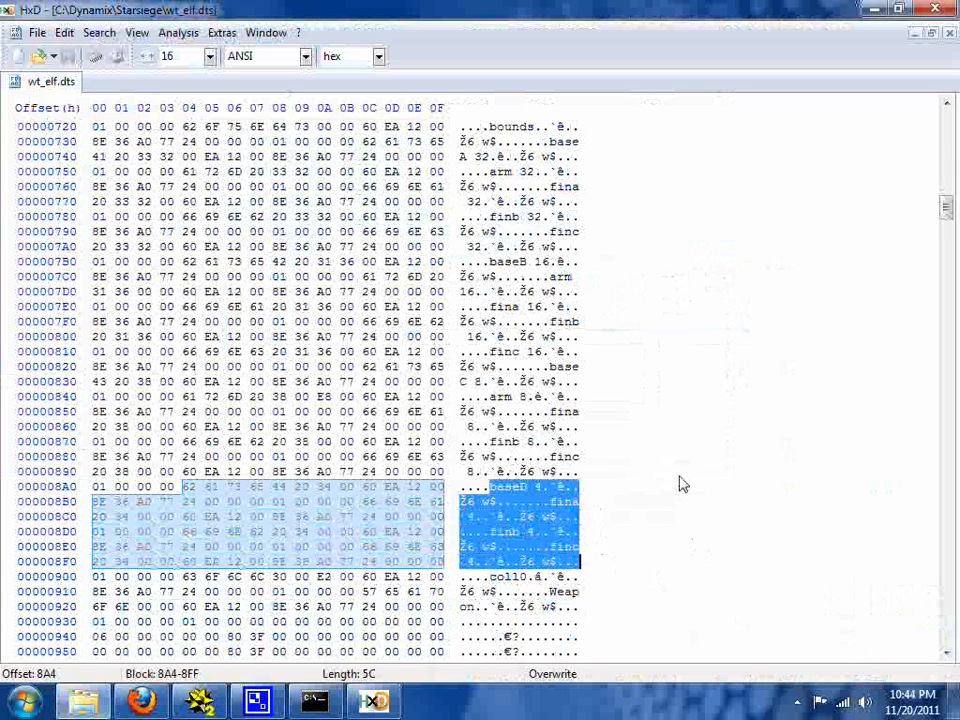
scroll(663, 317, up, 19)
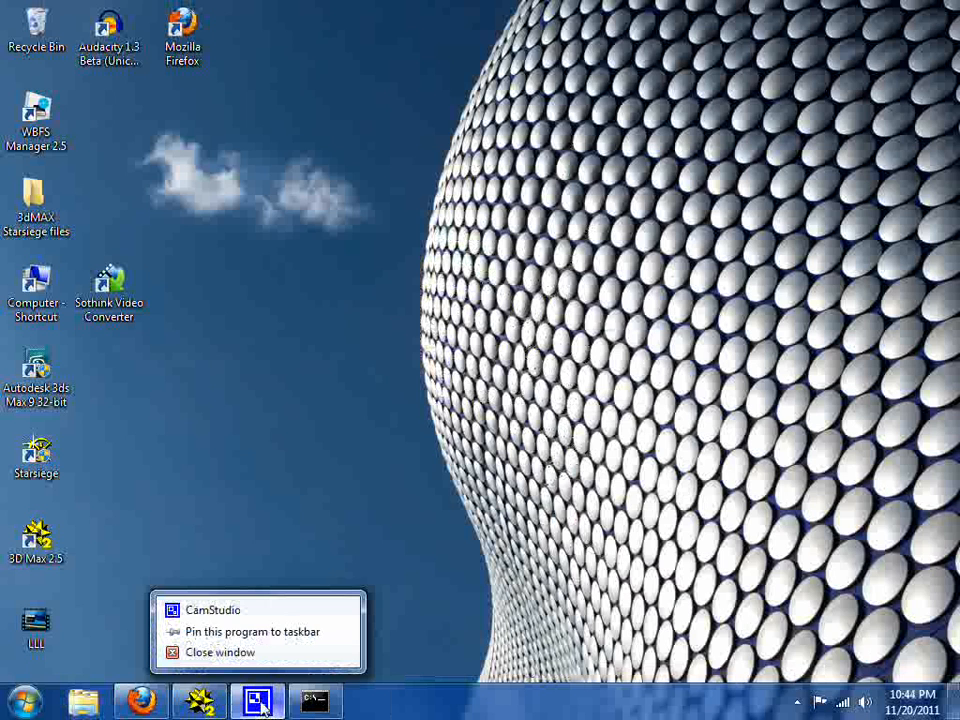
click(797, 702)
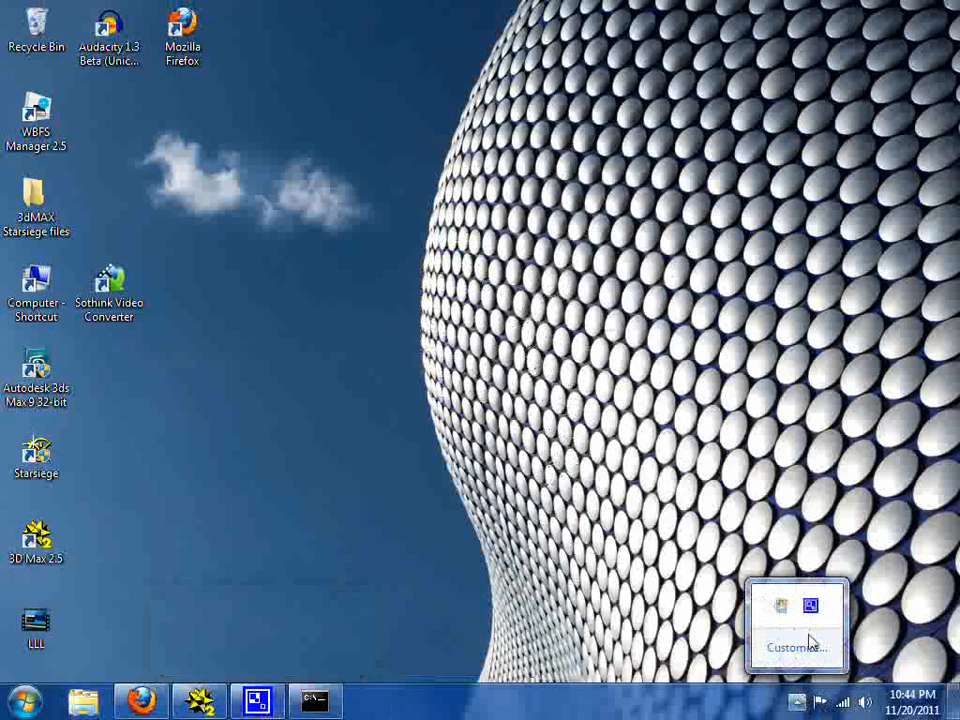